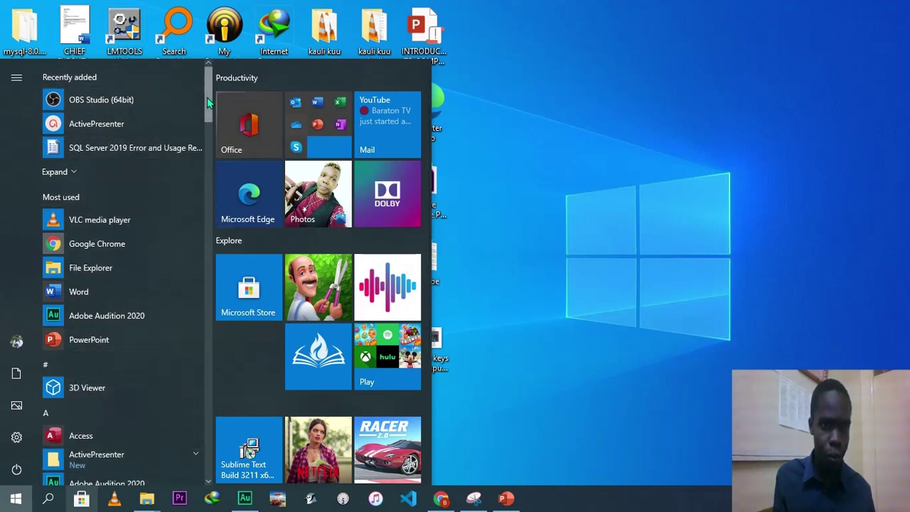
# - Launch Word from the list of installed programs and maximize its window
pyautogui.scroll(-3, 208, 120)
pyautogui.moveTo(208, 120); pyautogui.dragTo(210, 453)
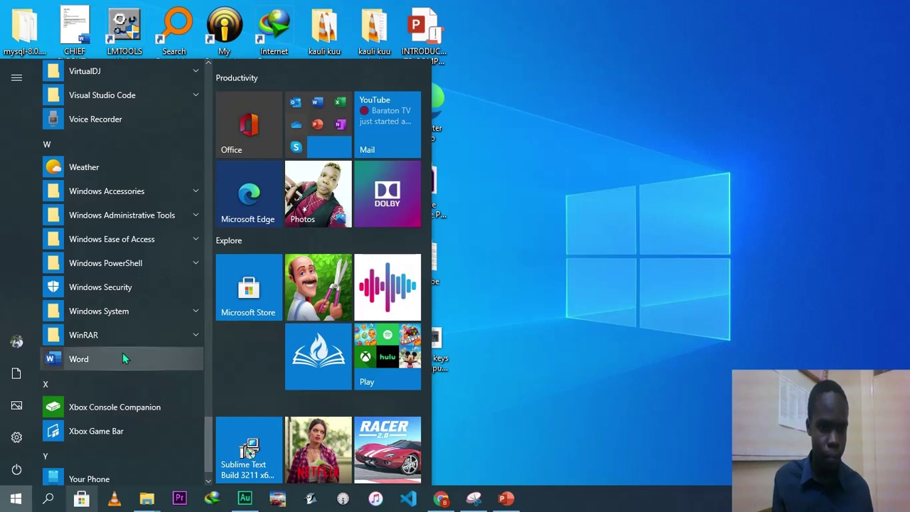
pyautogui.click(123, 364)
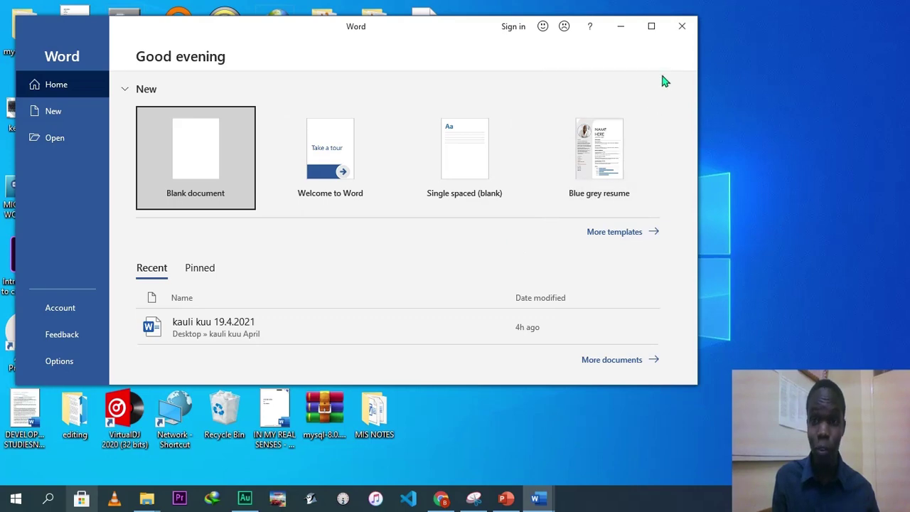
pyautogui.click(650, 27)
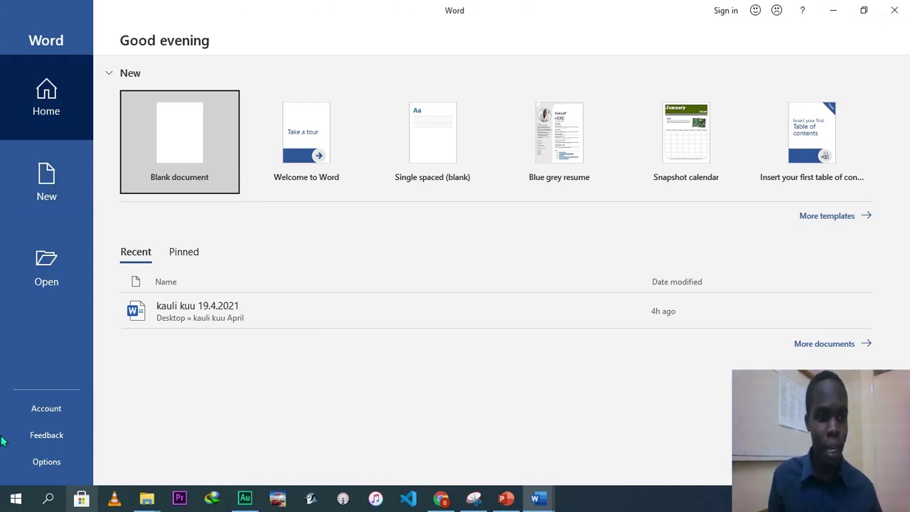
pyautogui.moveTo(538, 498)
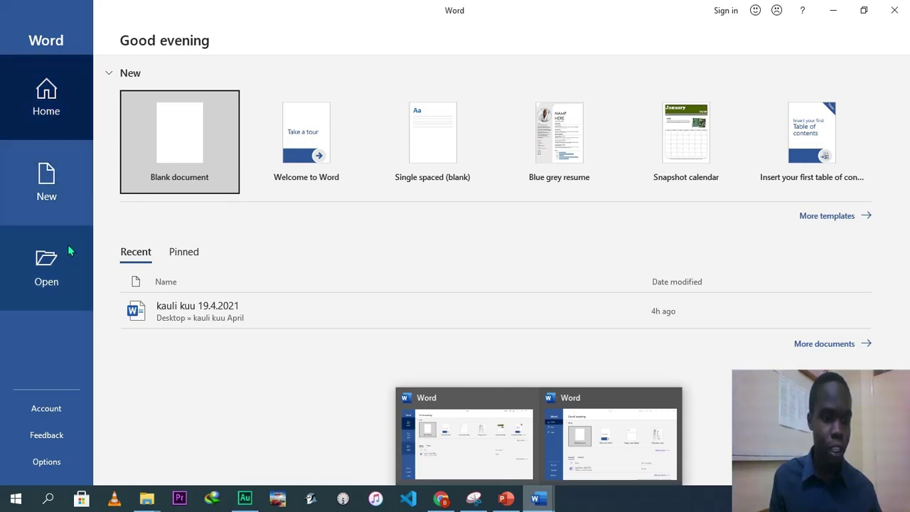
pyautogui.hotkey('shift', 'Tab')
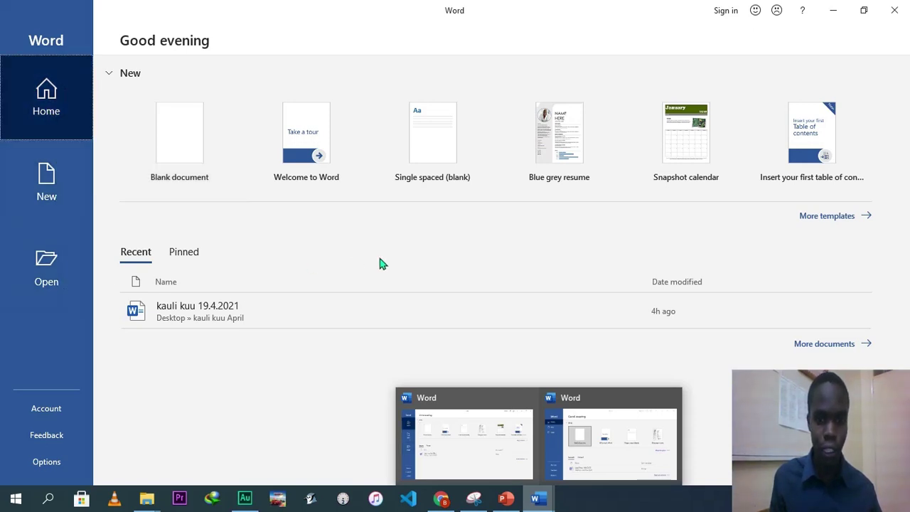
pyautogui.press('Tab')
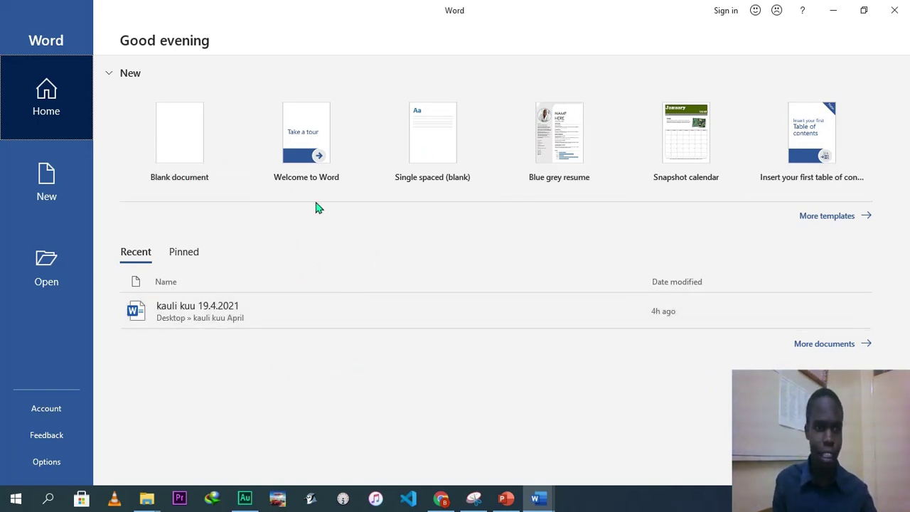
# - Examine the available new-document templates and the places for opening existing files, including the Documents folder on This PC
pyautogui.click(42, 193)
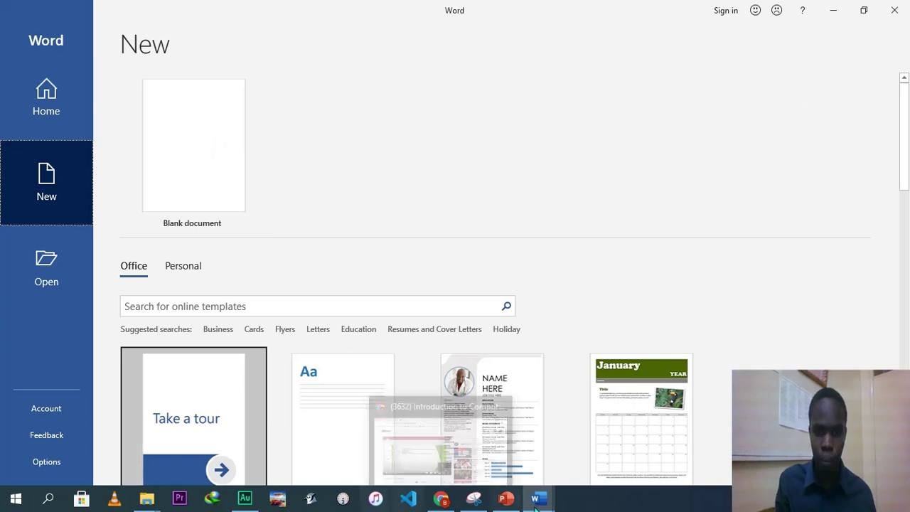
pyautogui.moveTo(905, 158); pyautogui.dragTo(906, 217)
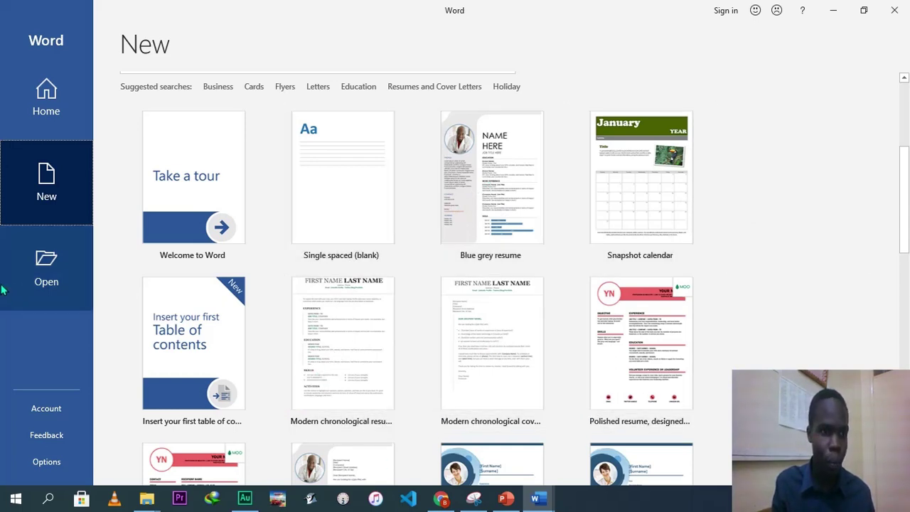
pyautogui.click(41, 274)
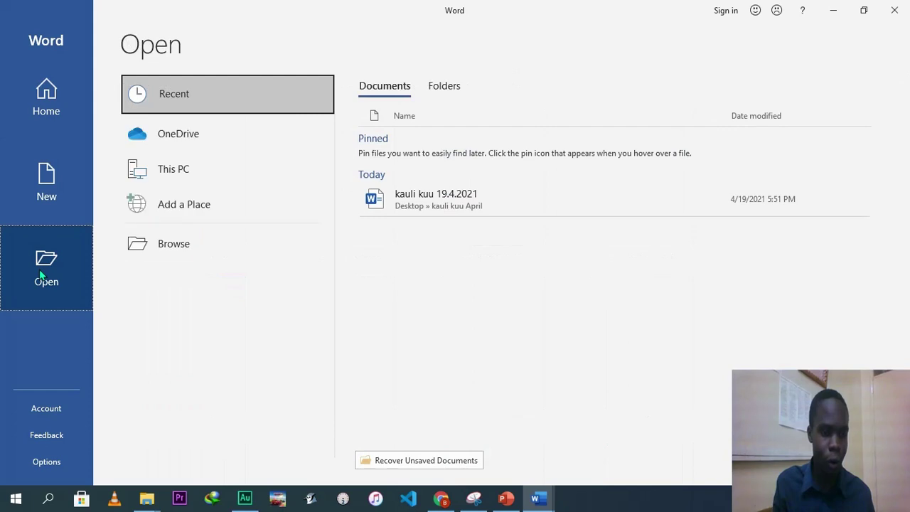
pyautogui.click(176, 237)
pyautogui.click(183, 173)
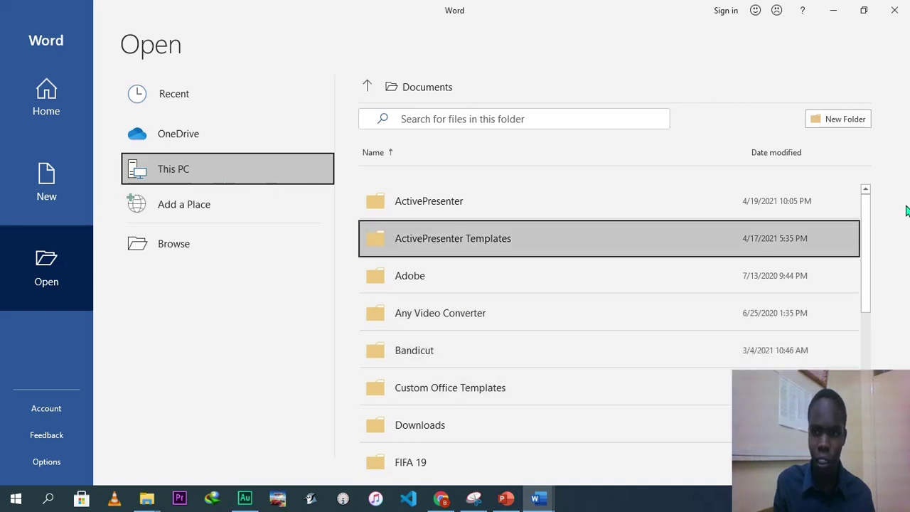
pyautogui.moveTo(867, 226); pyautogui.dragTo(862, 207)
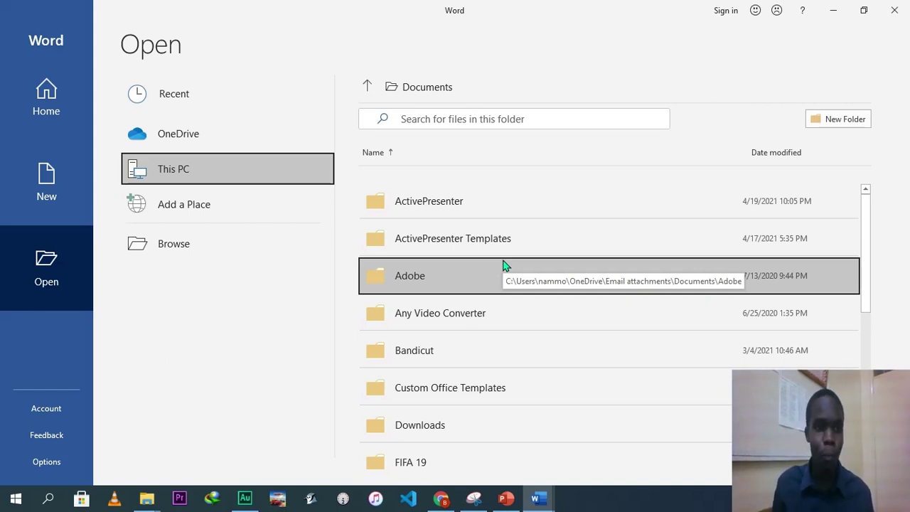
# - Create a new blank document
pyautogui.click(44, 192)
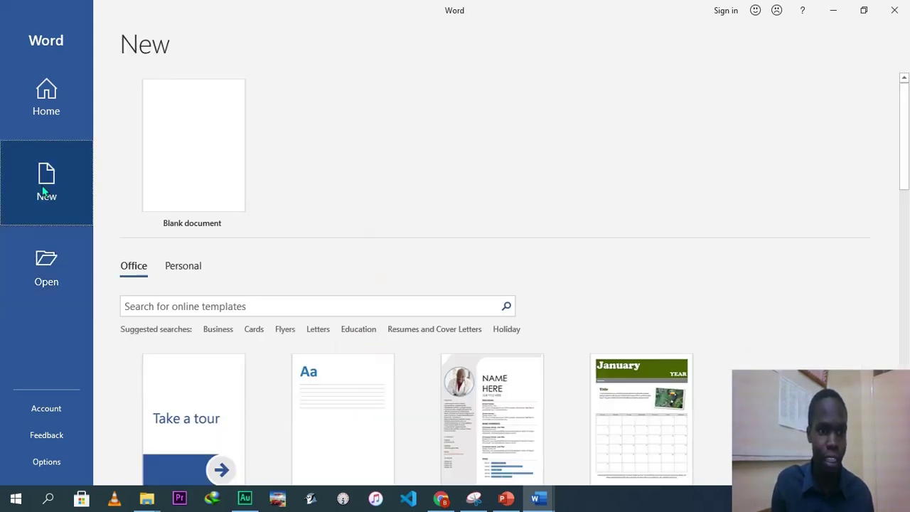
pyautogui.click(169, 171)
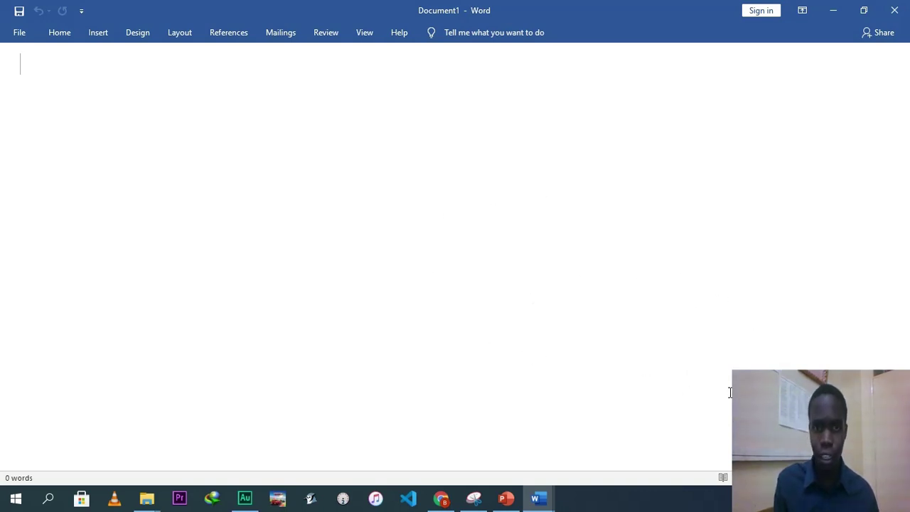
pyautogui.scroll(-5, 454, 256)
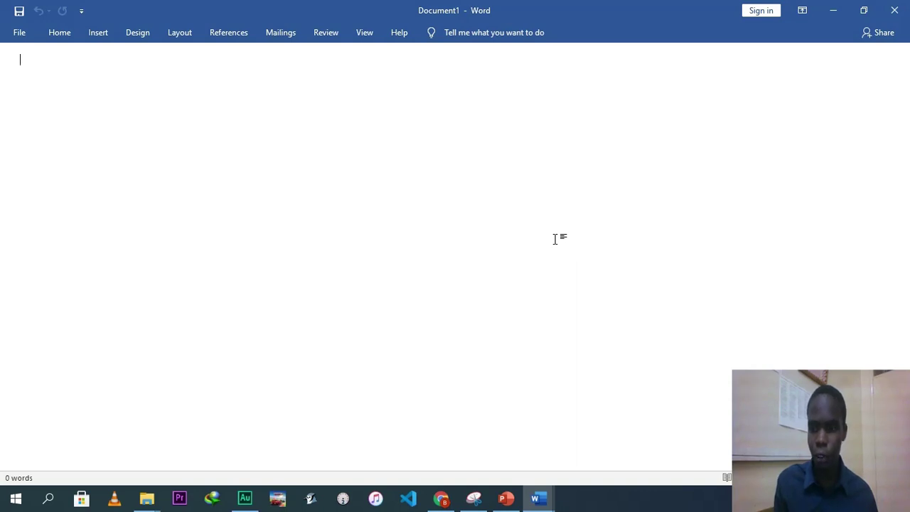
# - Create a second blank document from the other open Word window, and show it maximized in Print Layout view
pyautogui.moveTo(540, 496)
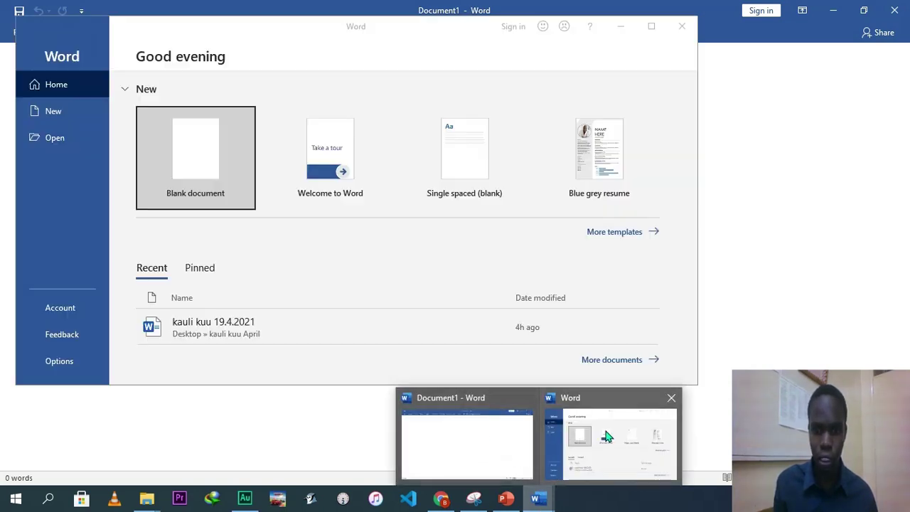
pyautogui.click(606, 434)
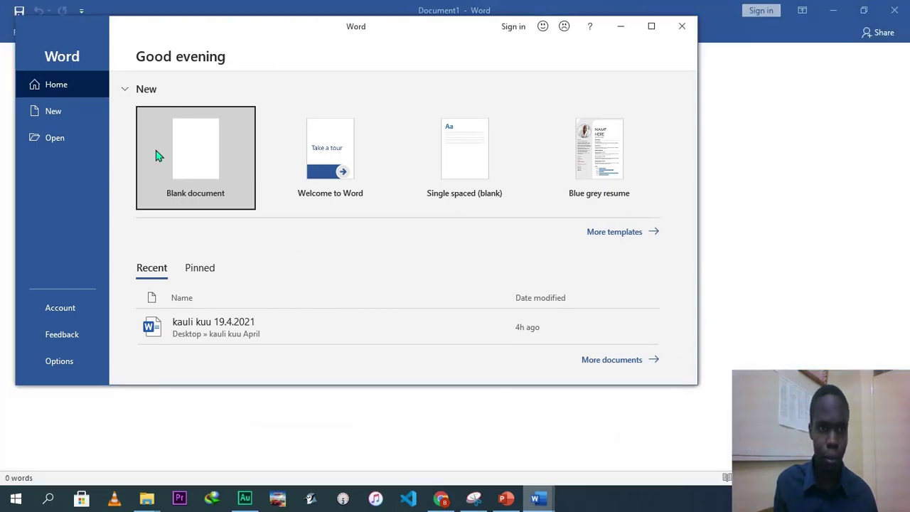
pyautogui.click(159, 156)
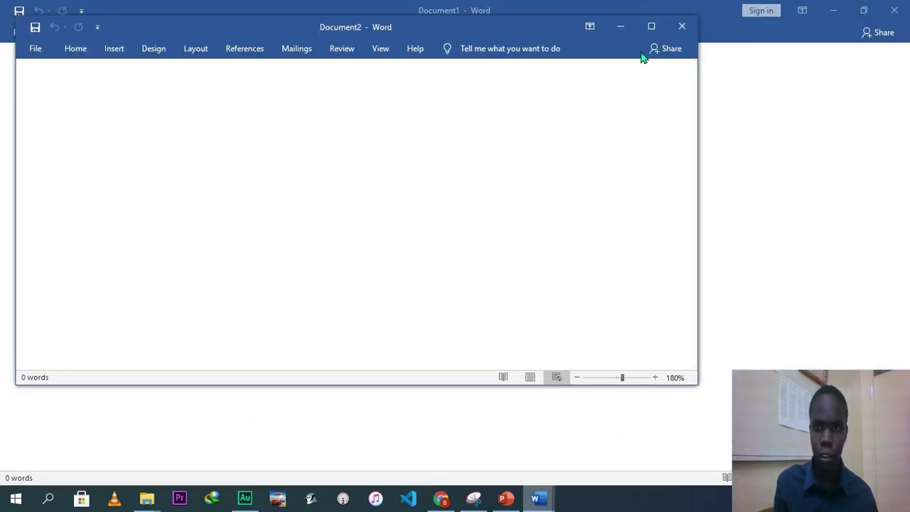
pyautogui.click(650, 27)
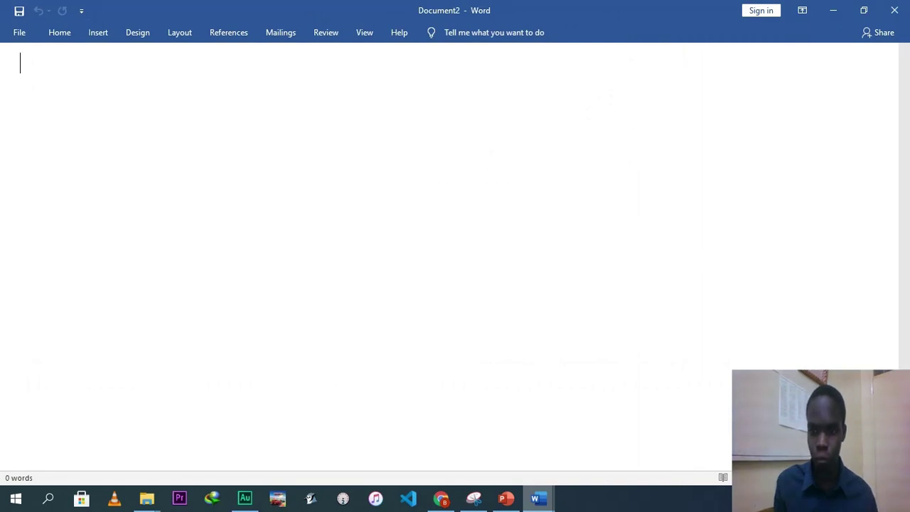
pyautogui.click(747, 478)
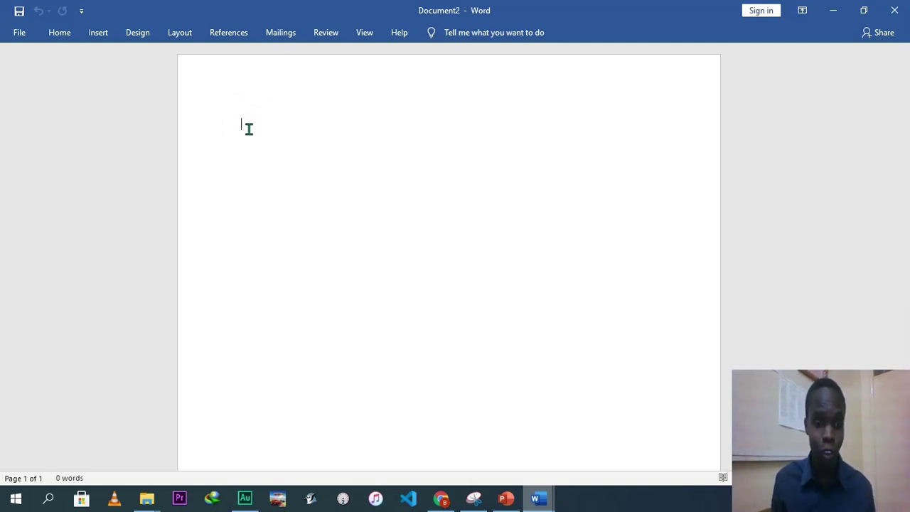
# - Write "My name is" followed by the person's first name in lowercase on the first line of the page
pyautogui.write('j')
pyautogui.press('BackSpace')
pyautogui.write('My nae')
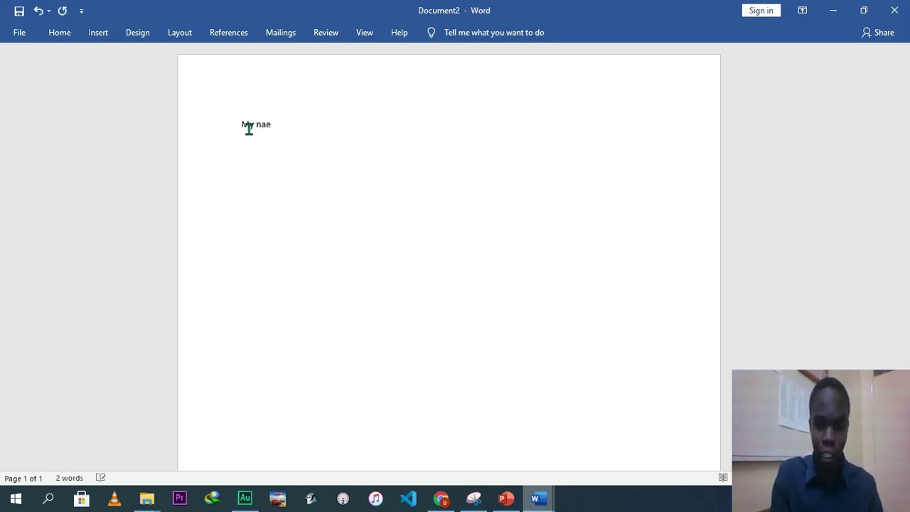
pyautogui.press('BackSpace')
pyautogui.write('m')
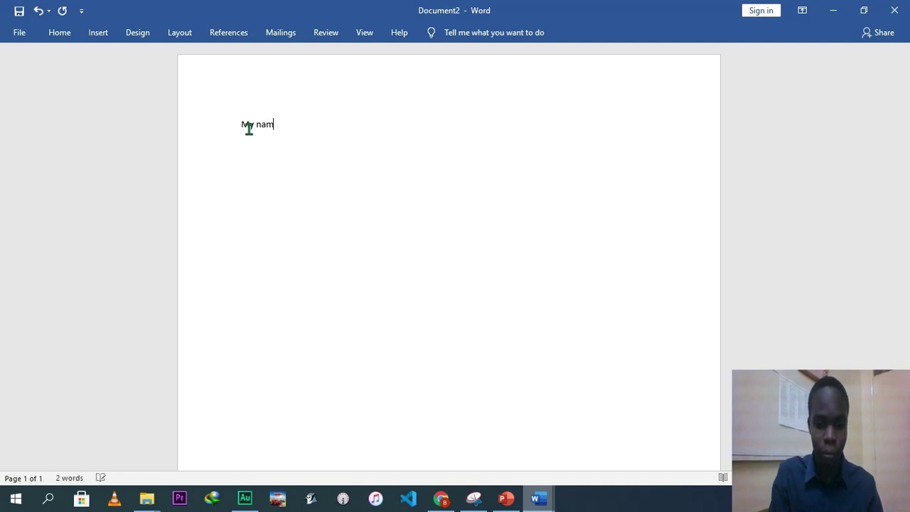
pyautogui.write('e is brian')
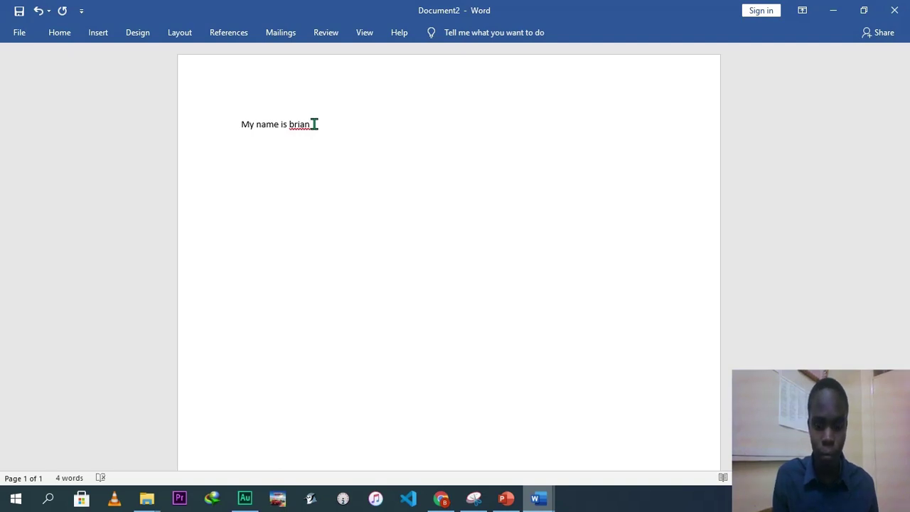
# - Capitalize the first letter of the person's name in the sentence
pyautogui.click(294, 126)
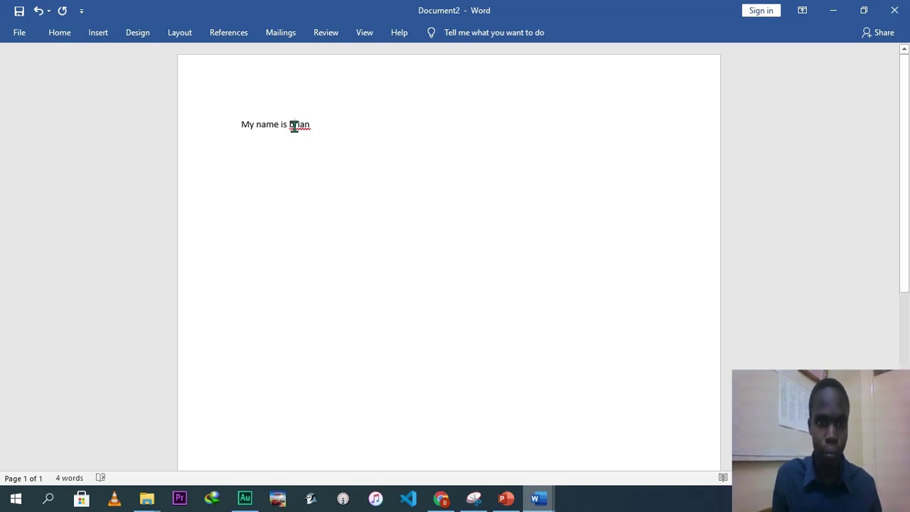
pyautogui.press('BackSpace')
pyautogui.write('B')
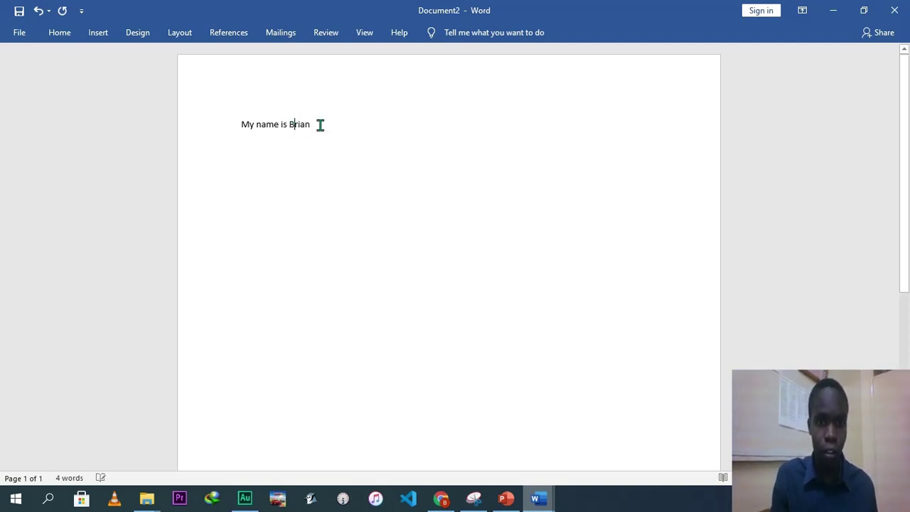
# - Insert the random letters "tdjghlzkjcgbl" after the word "name" and erase them again
pyautogui.click(317, 127)
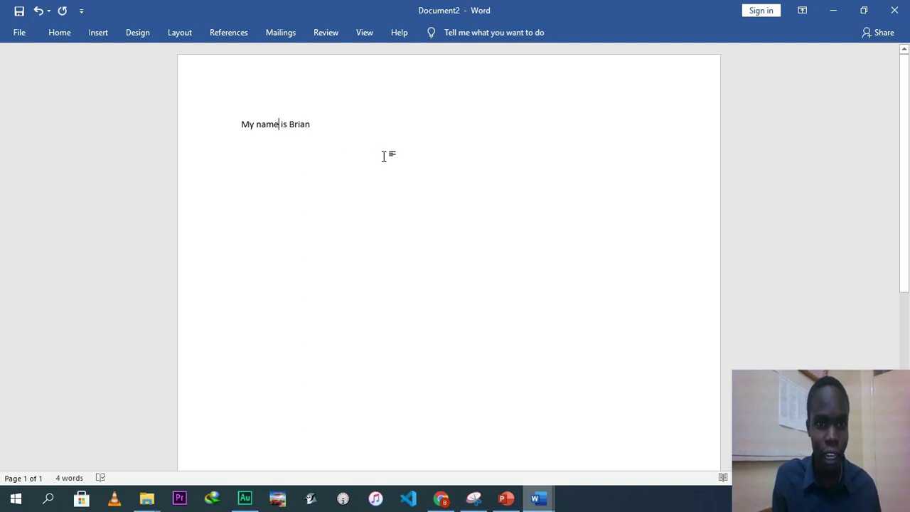
pyautogui.write('tdjghlzkjcgbl')
pyautogui.press('BackSpace')
pyautogui.press('BackSpace')
pyautogui.press('BackSpace')
pyautogui.press('BackSpace')
pyautogui.press('BackSpace')
pyautogui.press('BackSpace')
pyautogui.press('BackSpace')
pyautogui.press('BackSpace')
pyautogui.press('BackSpace')
pyautogui.press('BackSpace')
pyautogui.press('BackSpace')
pyautogui.press('BackSpace')
pyautogui.press('BackSpace')
pyautogui.press('BackSpace')
pyautogui.press('BackSpace')
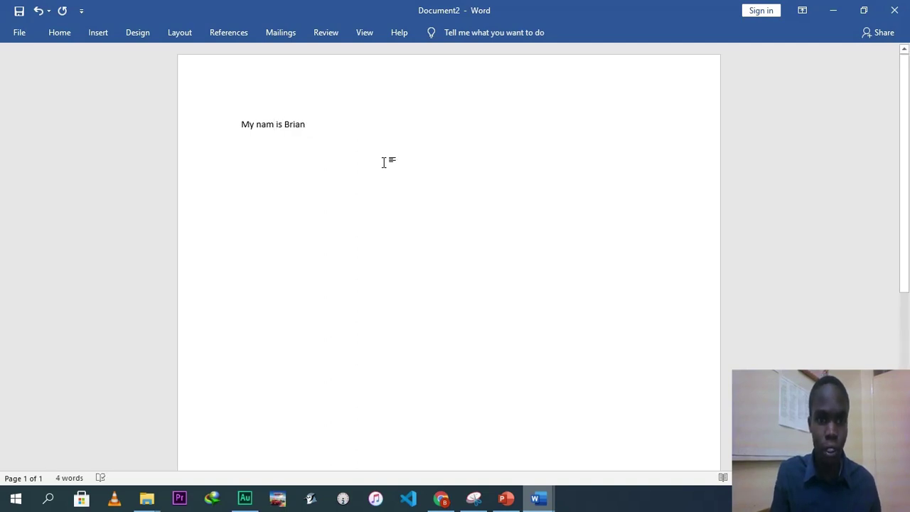
# - Delete all the remaining text so that the page is blank
pyautogui.press('BackSpace')
pyautogui.press('BackSpace')
pyautogui.press('BackSpace')
pyautogui.press('BackSpace')
pyautogui.press('BackSpace')
pyautogui.press('BackSpace')
pyautogui.press('BackSpace')
pyautogui.press('BackSpace')
pyautogui.press('BackSpace')
pyautogui.press('BackSpace')
pyautogui.press('BackSpace')
pyautogui.press('BackSpace')
pyautogui.press('BackSpace')
pyautogui.press('BackSpace')
pyautogui.press('BackSpace')
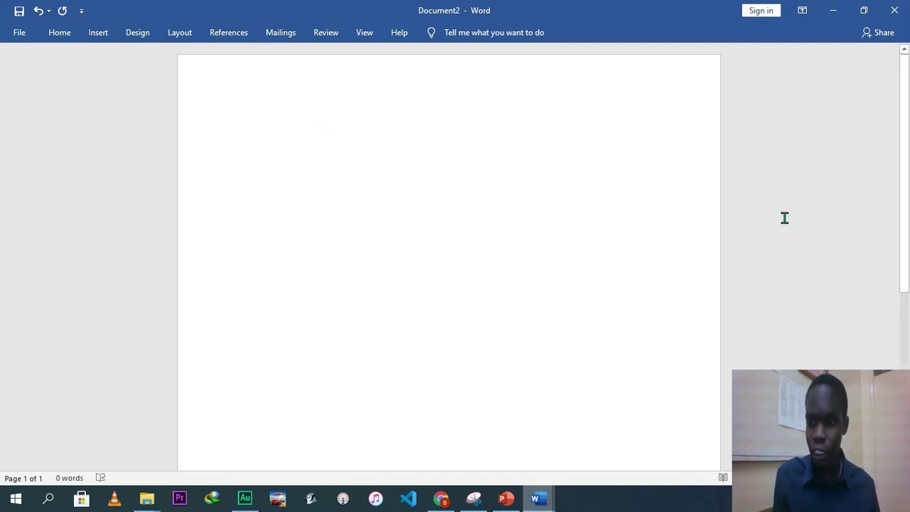
# - Zoom the blank page in and out, settling on a slightly smaller page view
pyautogui.moveTo(907, 206); pyautogui.dragTo(908, 186)
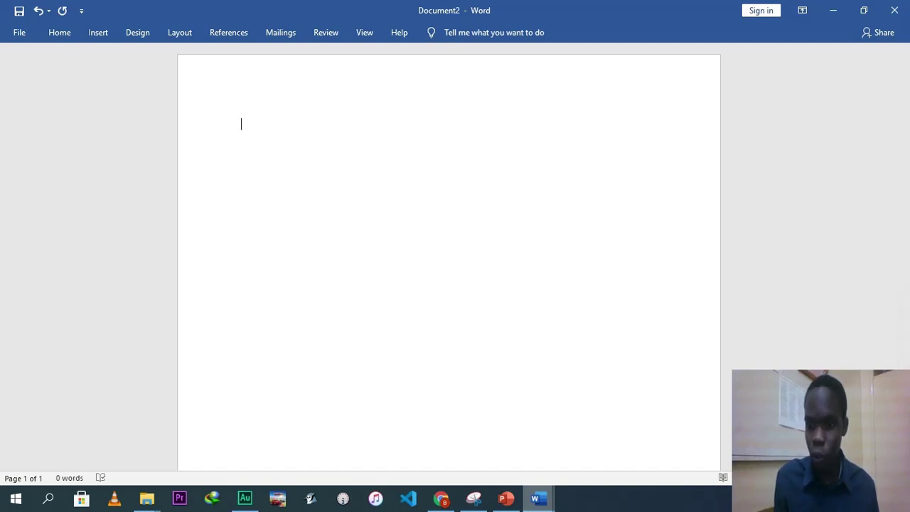
pyautogui.scroll(3, 448, 256)
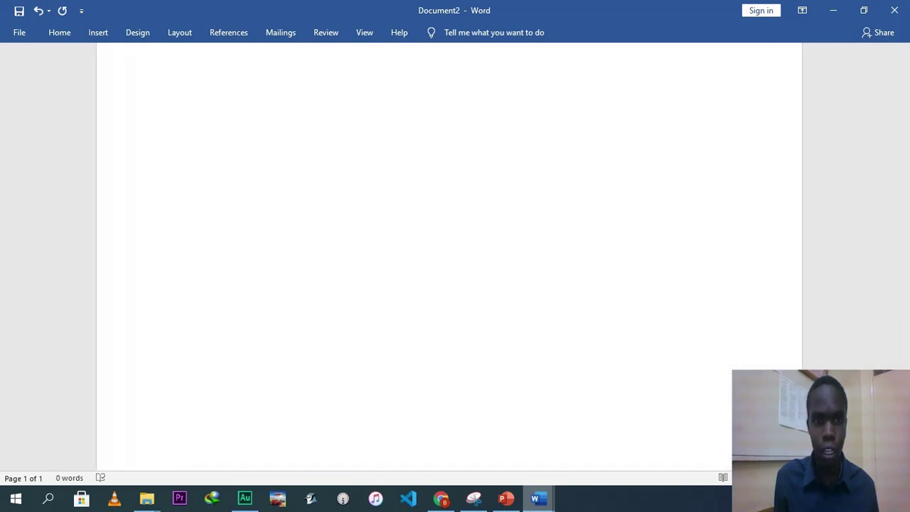
pyautogui.scroll(2, 454, 256)
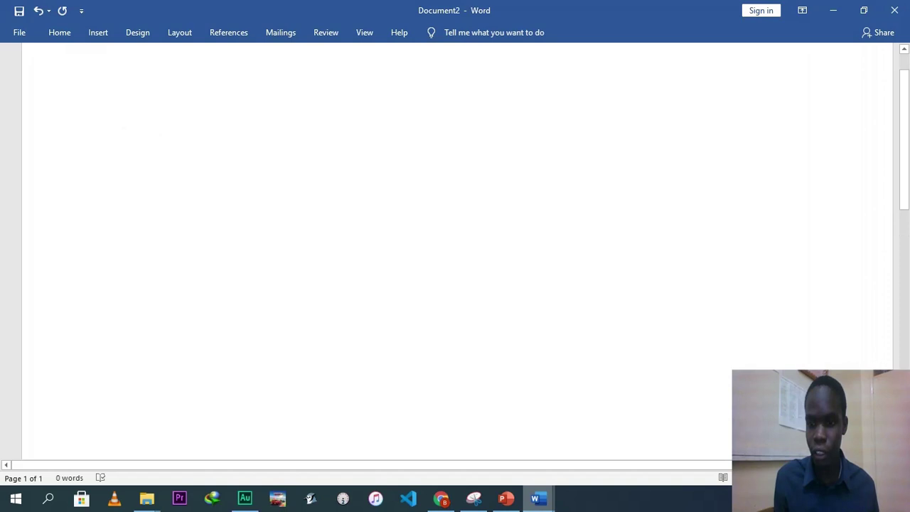
pyautogui.scroll(-4, 455, 256)
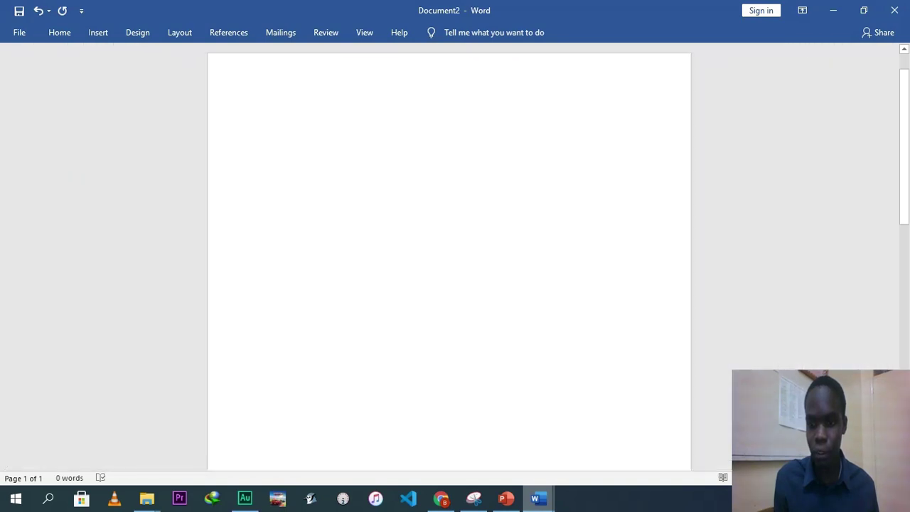
pyautogui.scroll(-1, 455, 256)
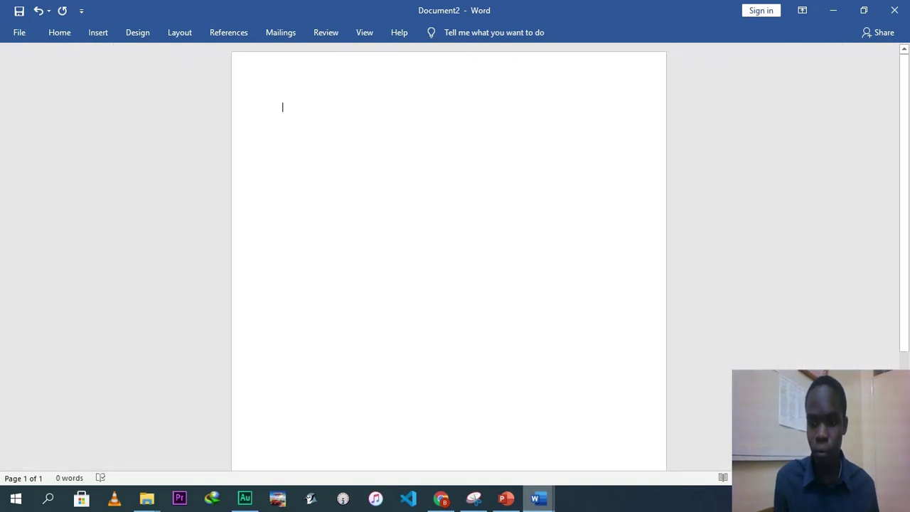
pyautogui.scroll(1, 455, 256)
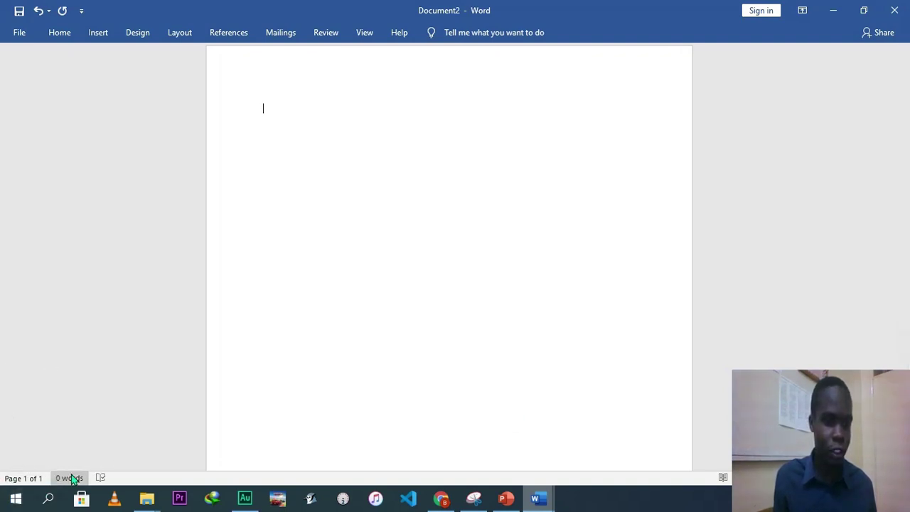
# - Open the Navigation pane and show its headings outline
pyautogui.click(25, 481)
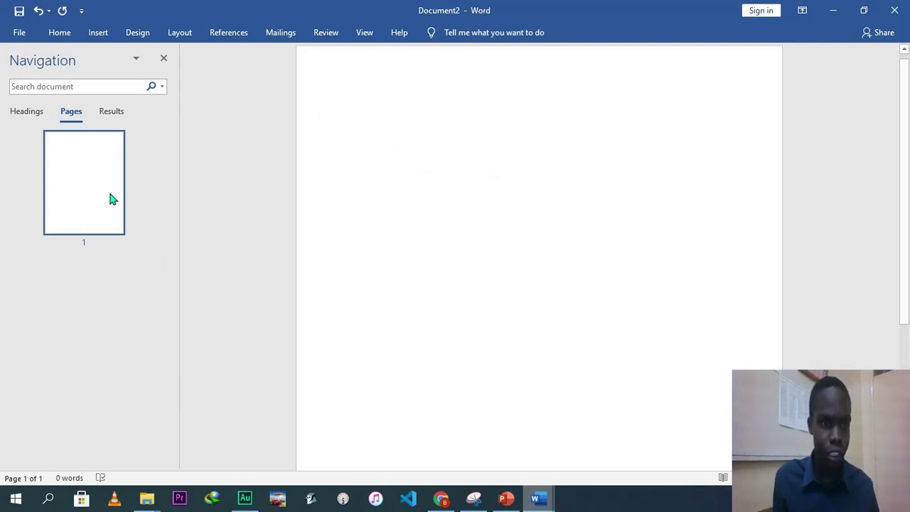
pyautogui.click(23, 114)
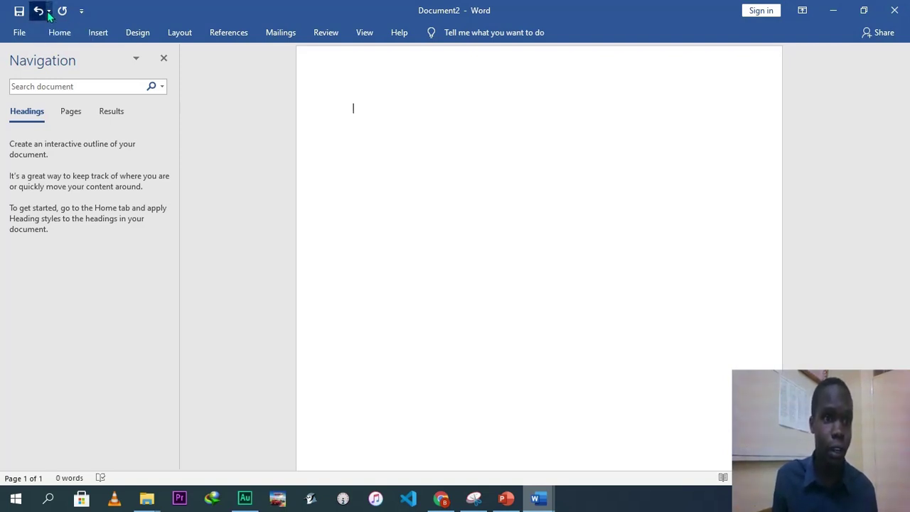
# - Examine the list of undoable actions and the customization options of the Quick Access Toolbar
pyautogui.click(49, 11)
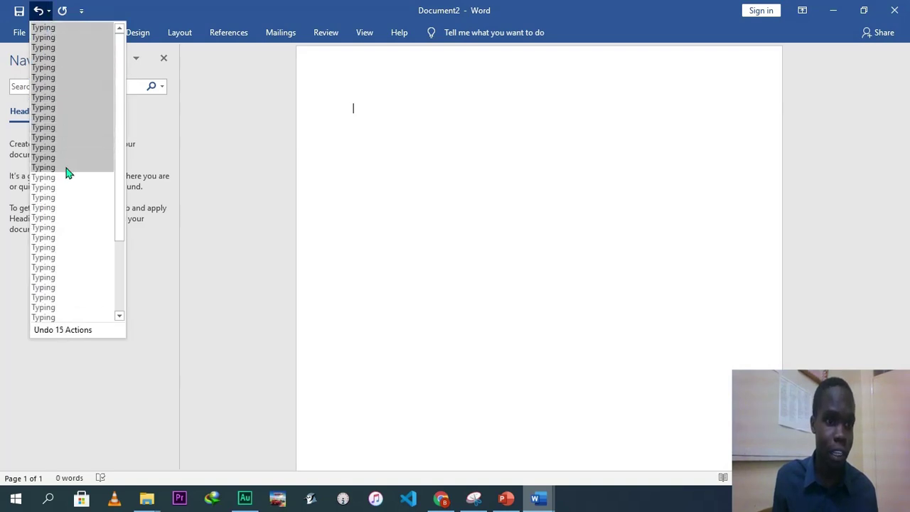
pyautogui.click(113, 6)
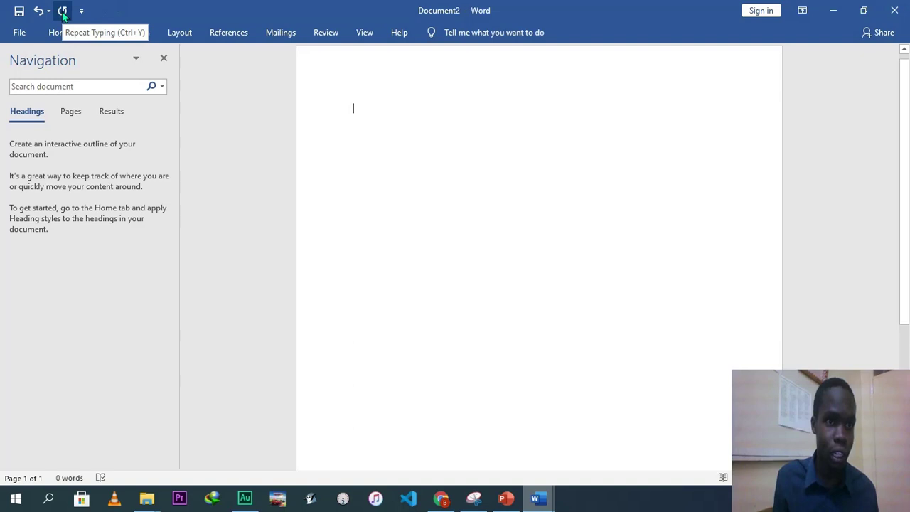
pyautogui.click(81, 11)
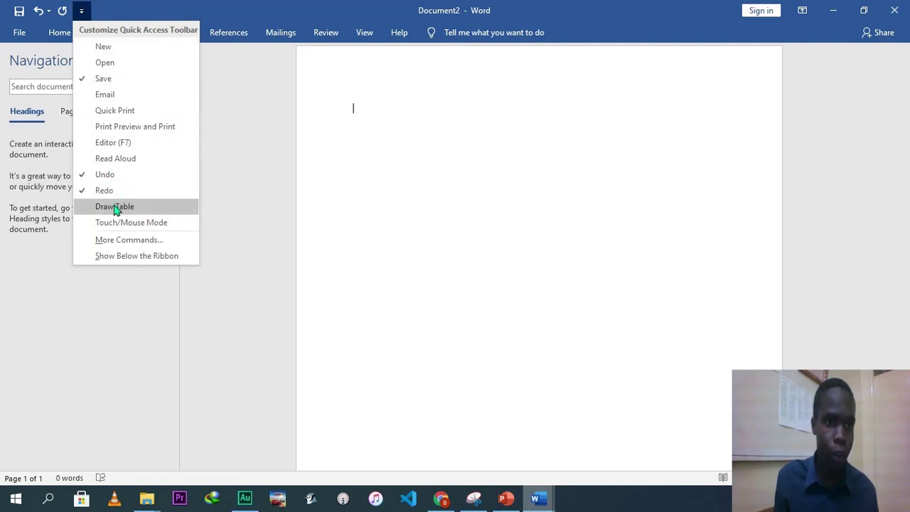
pyautogui.click(325, 179)
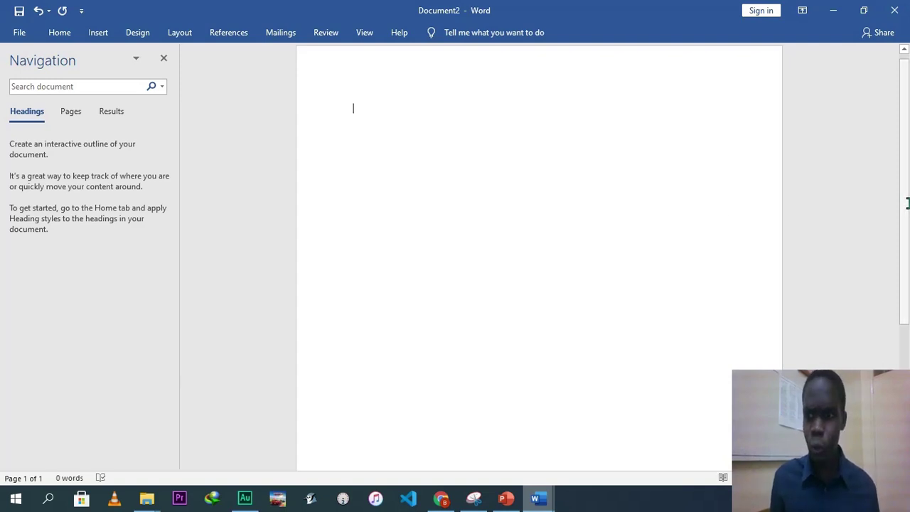
# - Generate sample paragraphs on the blank page with =rand() and delete all of them
pyautogui.scroll(1, 906, 160)
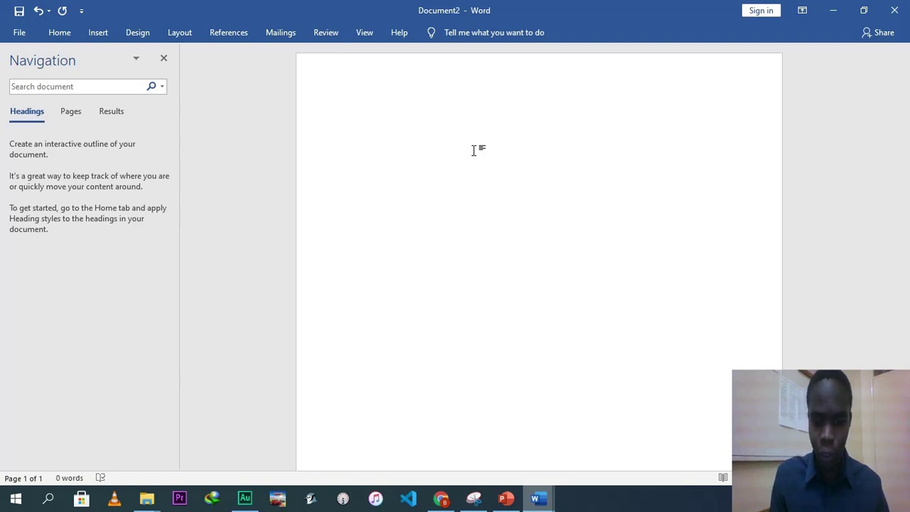
pyautogui.write('=')
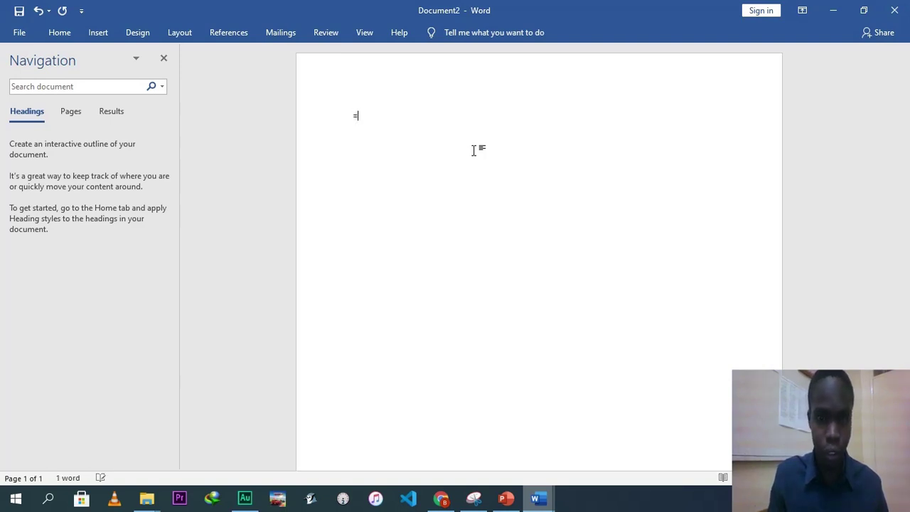
pyautogui.write('rand')
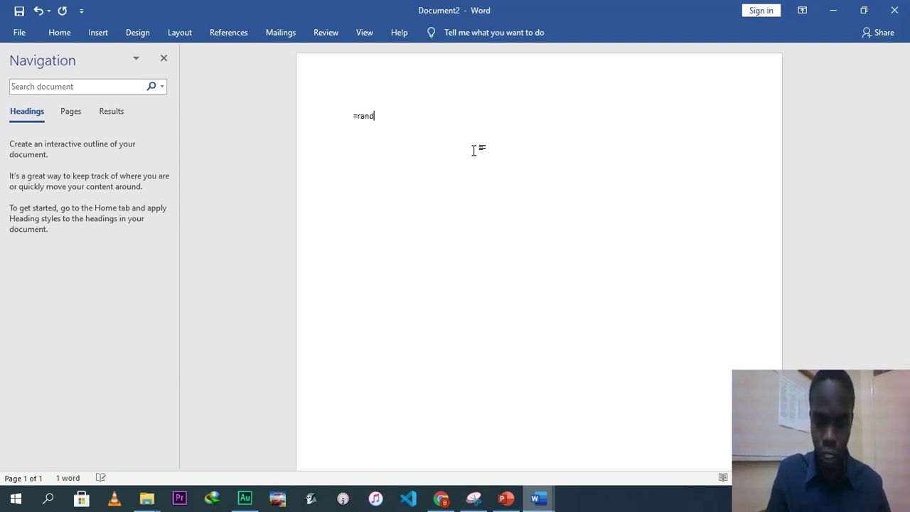
pyautogui.write('(')
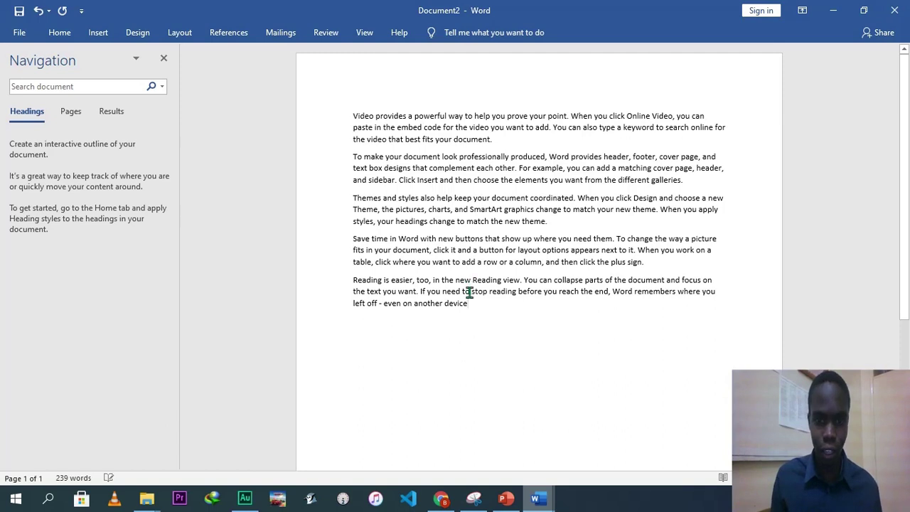
pyautogui.moveTo(472, 303); pyautogui.dragTo(346, 120)
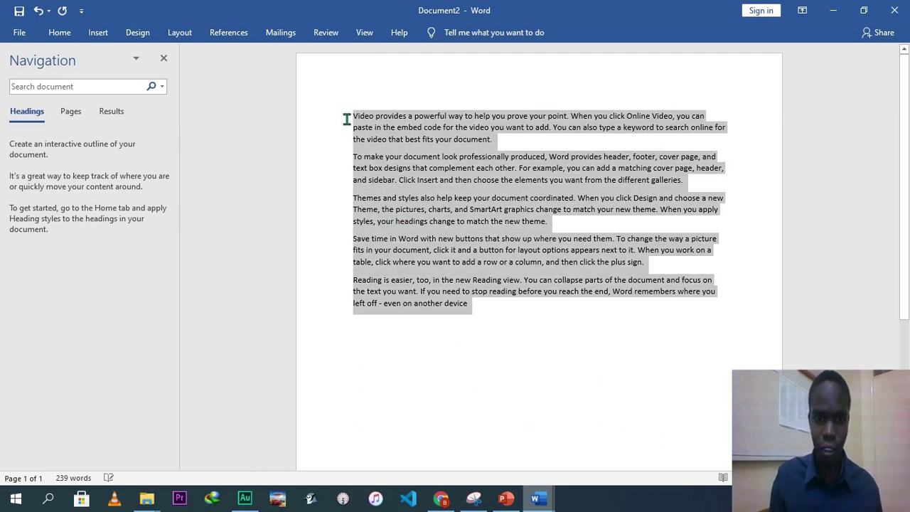
pyautogui.press('BackSpace')
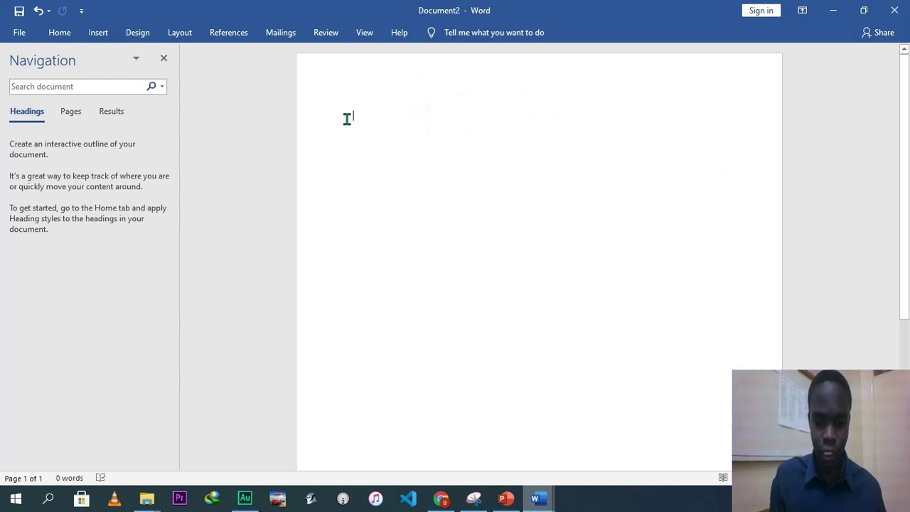
# - Fill the empty page with sample text again using =rand()
pyautogui.write('=')
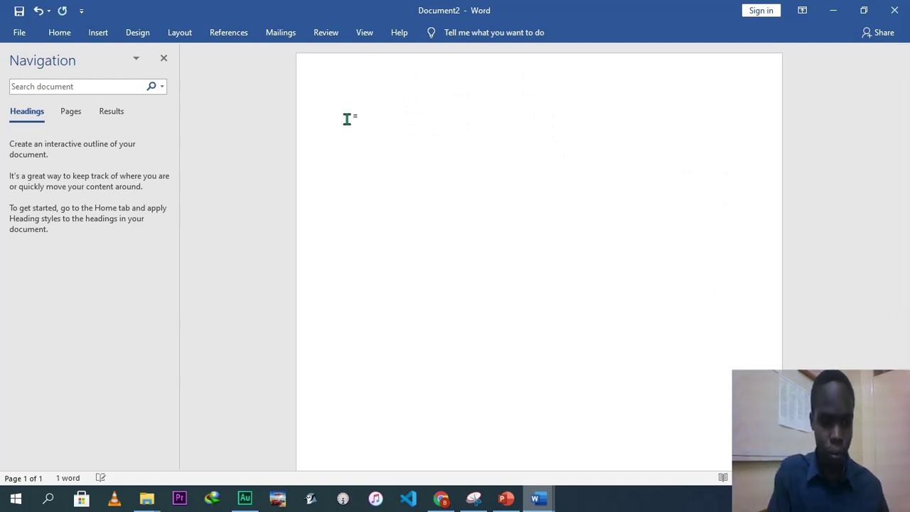
pyautogui.write('rand')
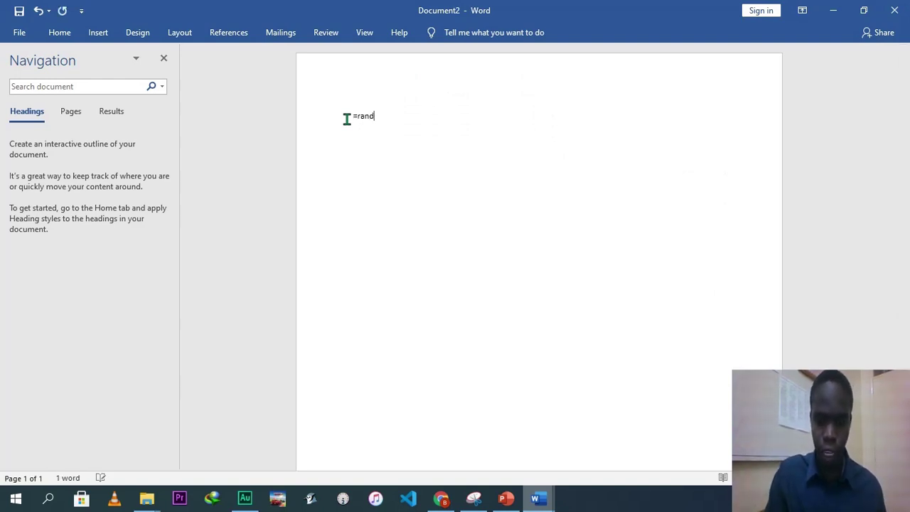
pyautogui.write('()')
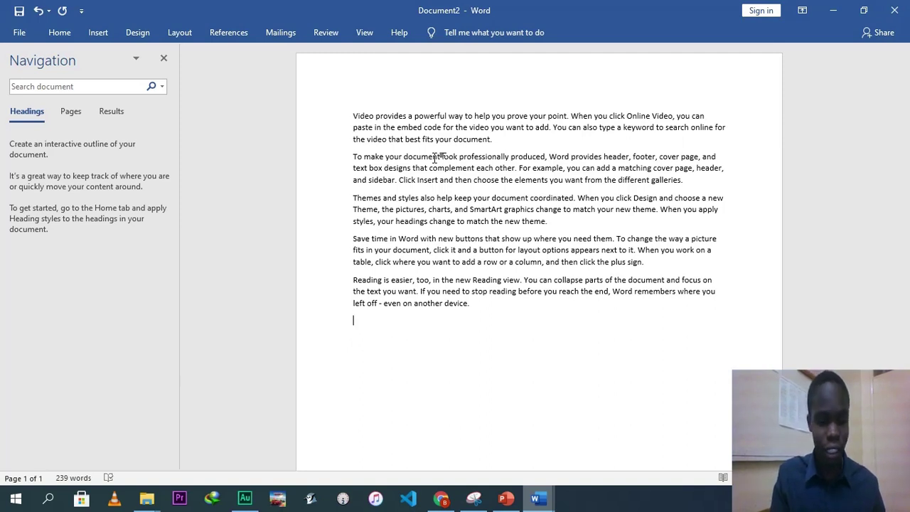
# - Add the line "This is computer lesson and we are learning how to use Microsoft word." below the sample paragraphs
pyautogui.write('This is com')
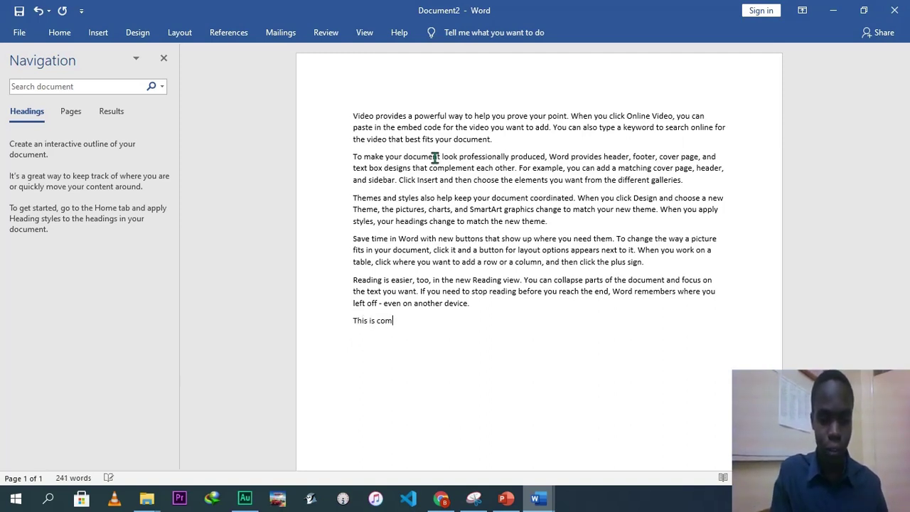
pyautogui.write('puter less')
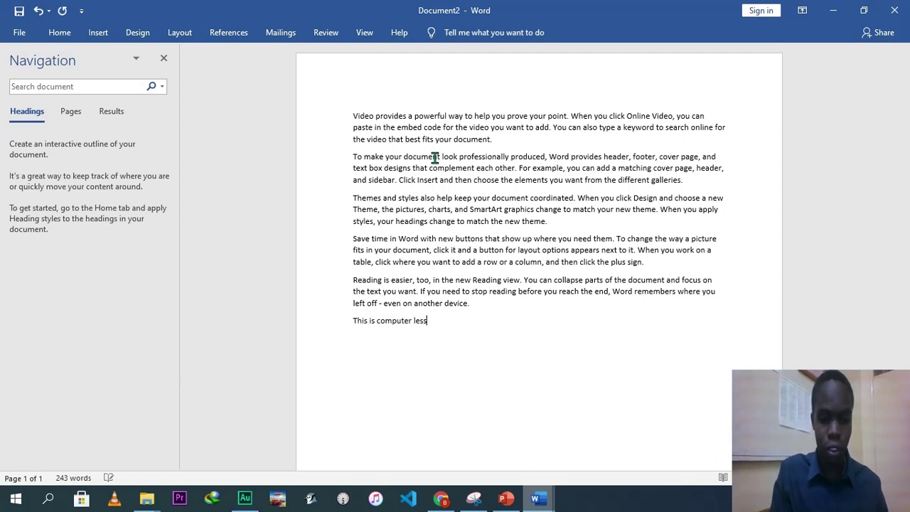
pyautogui.write('on and we a')
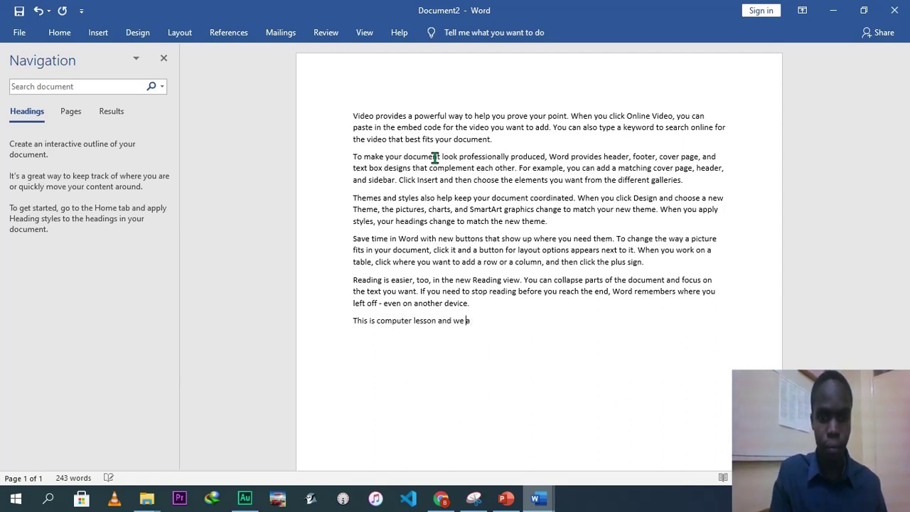
pyautogui.write('re lea')
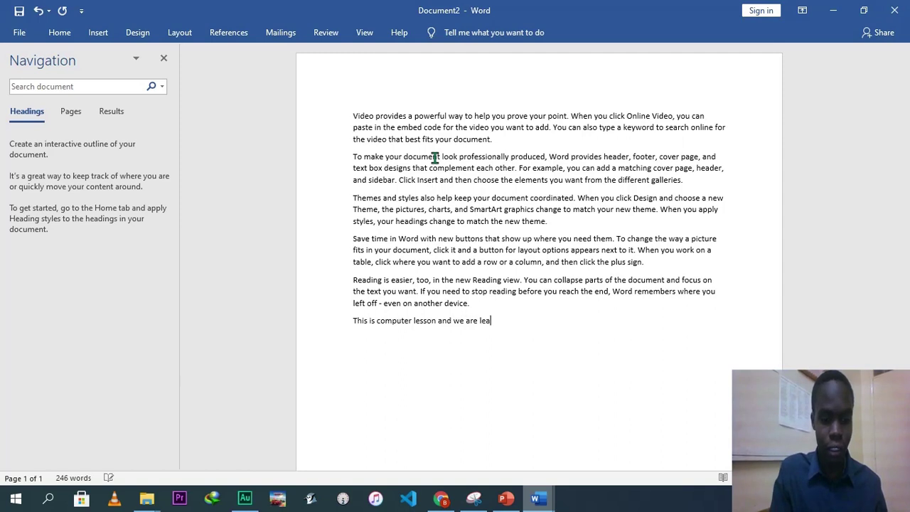
pyautogui.write('rning ho')
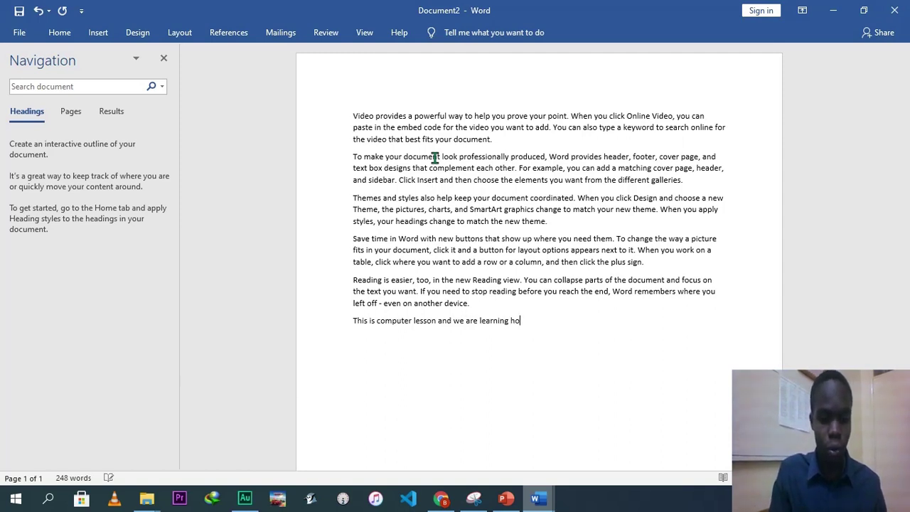
pyautogui.write('s')
pyautogui.press('BackSpace')
pyautogui.press('BackSpace')
pyautogui.write('ow to us')
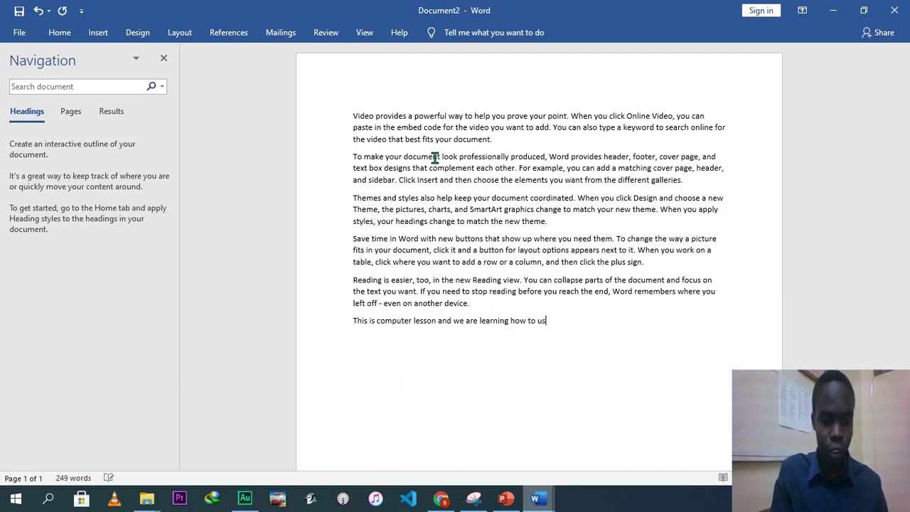
pyautogui.write('e MIcroi')
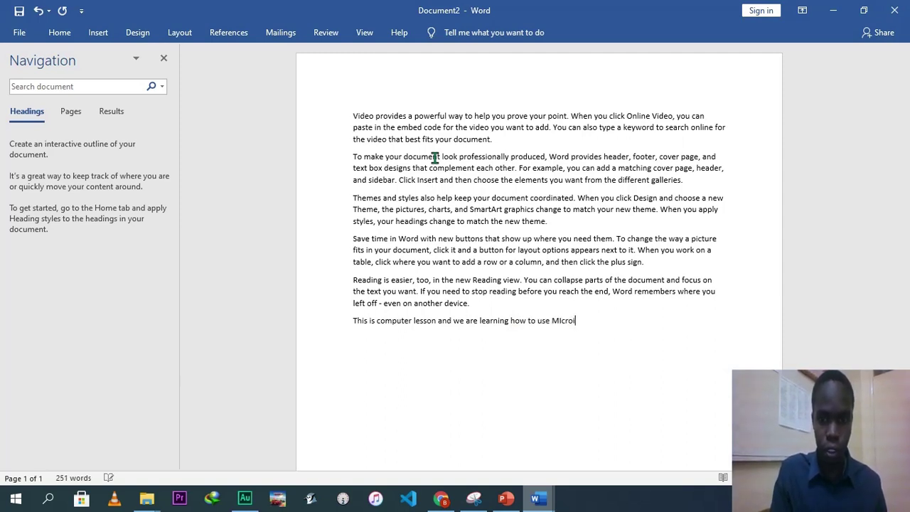
pyautogui.press('BackSpace')
pyautogui.press('BackSpace')
pyautogui.press('BackSpace')
pyautogui.press('BackSpace')
pyautogui.press('BackSpace')
pyautogui.write('icr')
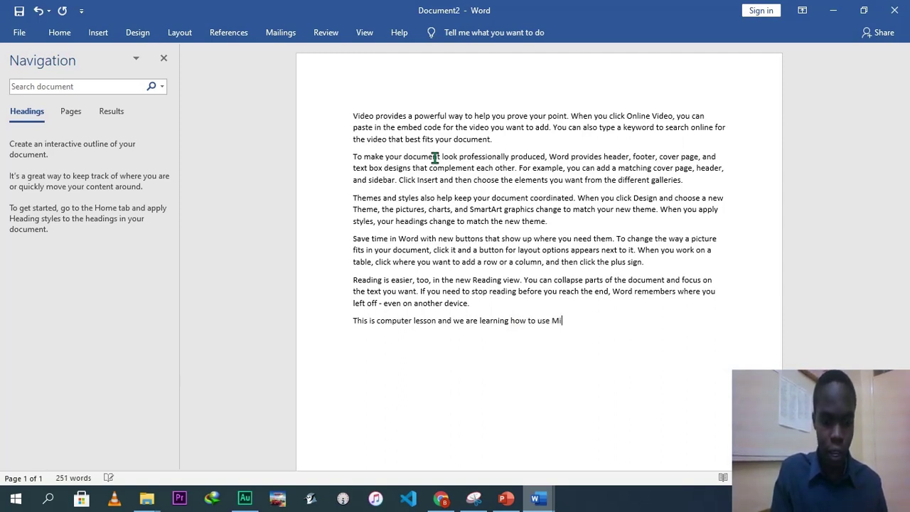
pyautogui.write('osoft')
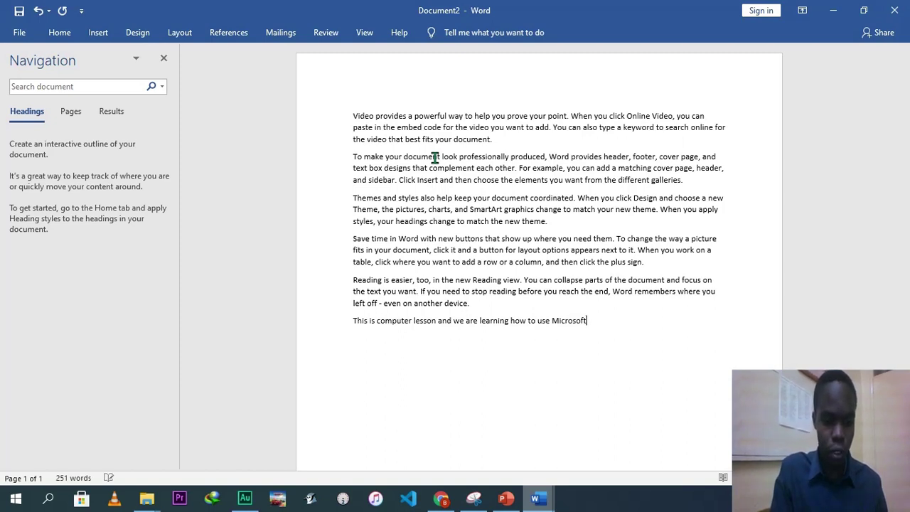
pyautogui.write(' word.')
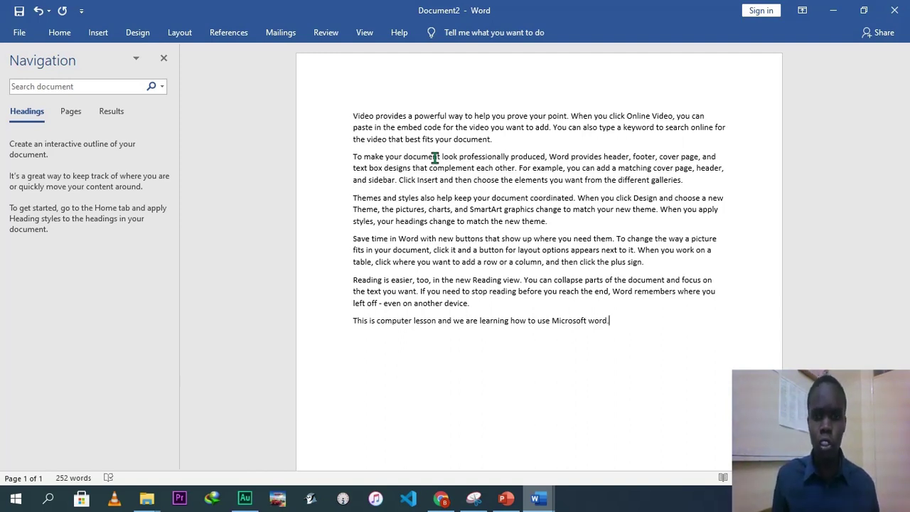
# - Select all the text in the document and clear the selection
pyautogui.moveTo(611, 320); pyautogui.dragTo(347, 116)
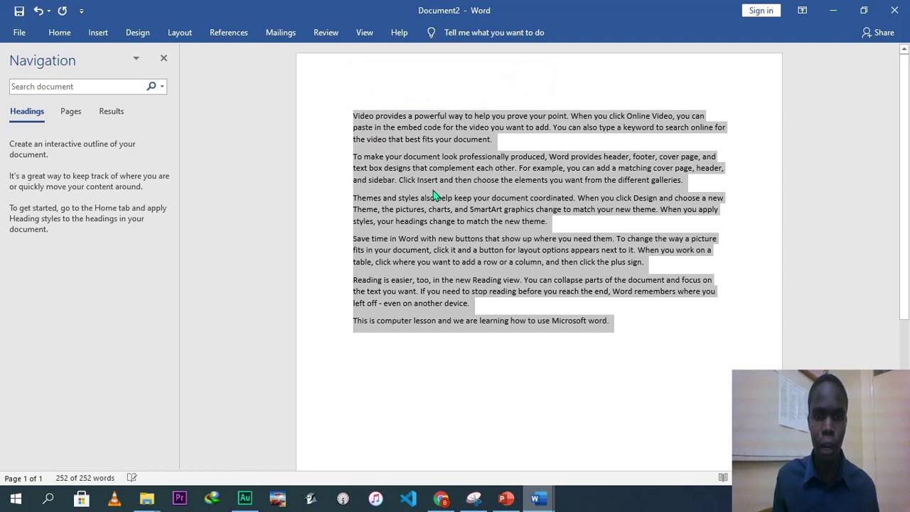
pyautogui.click(433, 182)
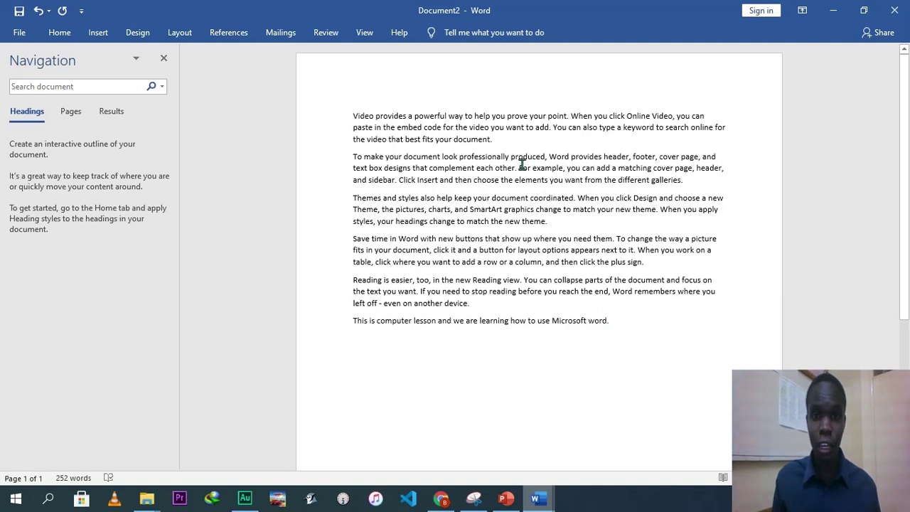
# - Select the first paragraph and the second paragraph one after the other, clearing each selection
pyautogui.click(493, 140)
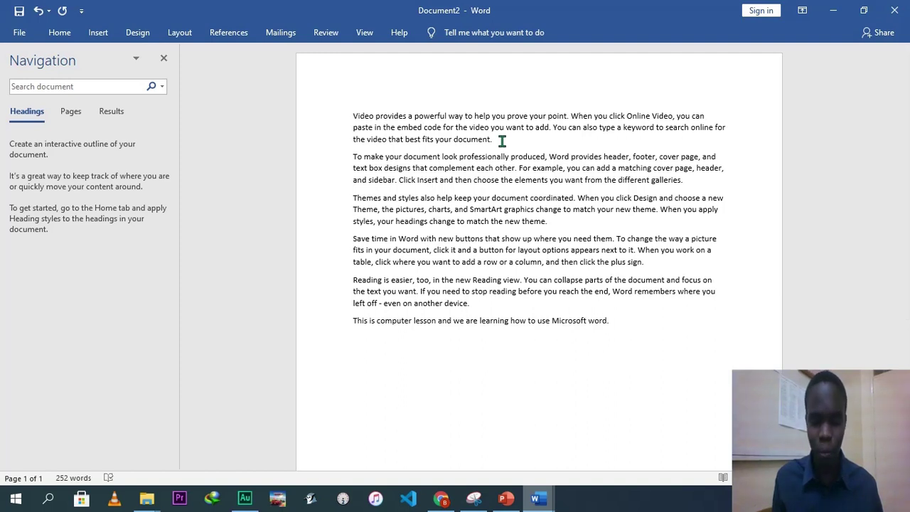
pyautogui.moveTo(499, 140); pyautogui.dragTo(363, 115)
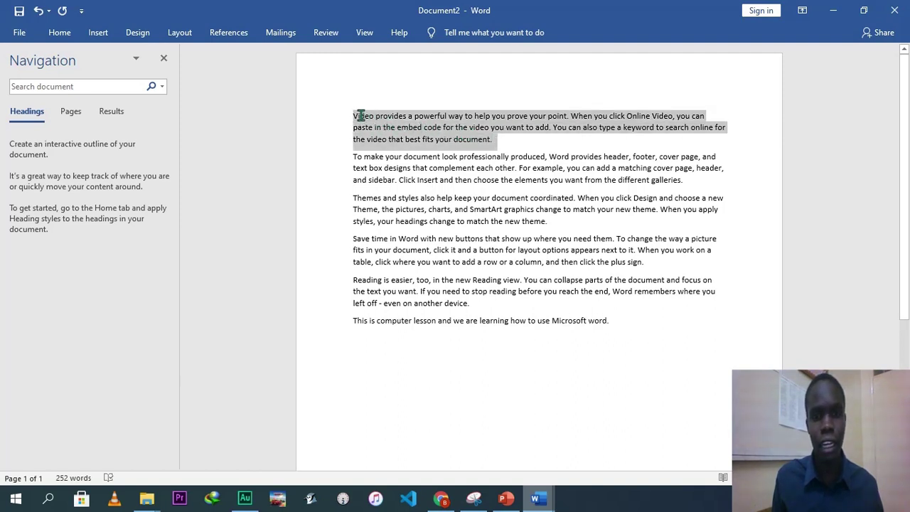
pyautogui.moveTo(494, 140); pyautogui.dragTo(473, 140)
pyautogui.click(589, 180)
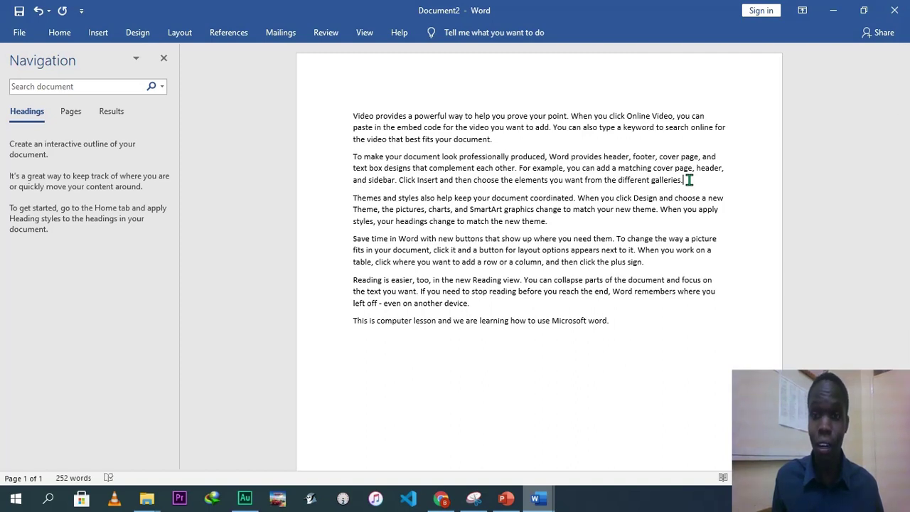
pyautogui.moveTo(686, 180); pyautogui.dragTo(357, 157)
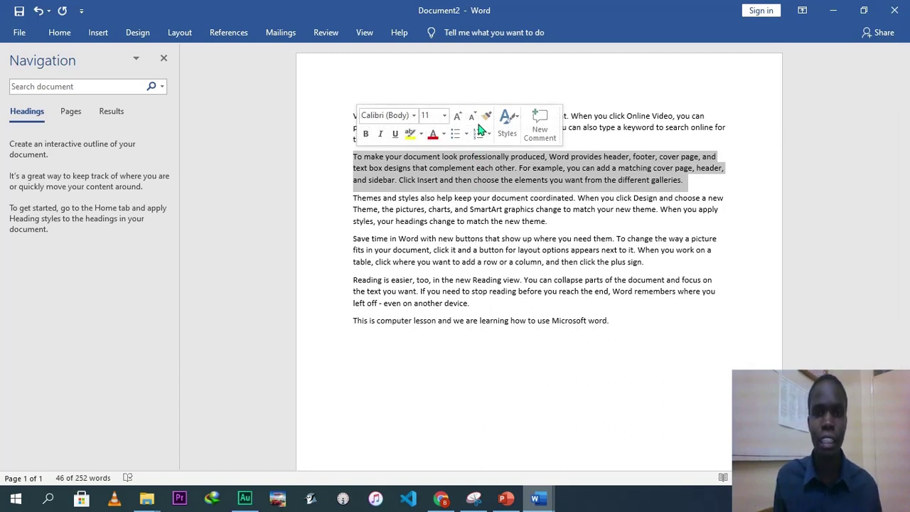
pyautogui.click(473, 180)
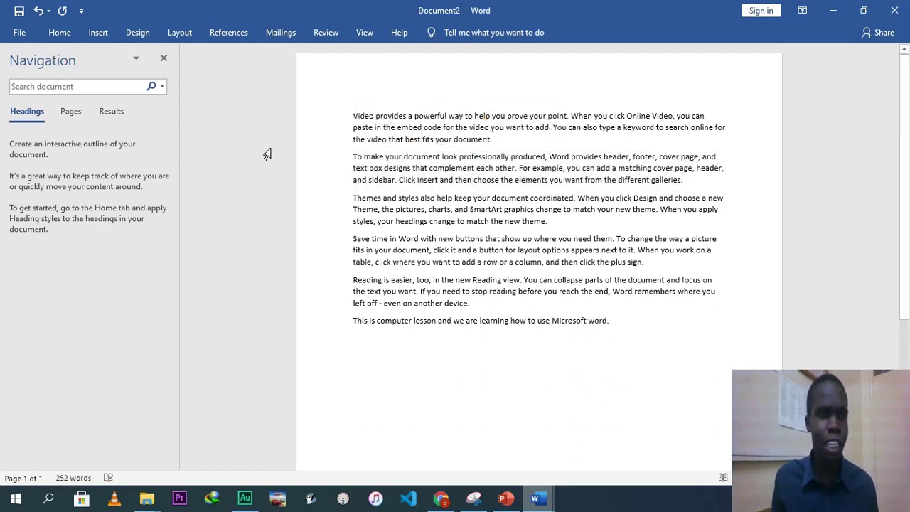
# - Show the Home commands on the ribbon and collapse the ribbon again
pyautogui.click(68, 41)
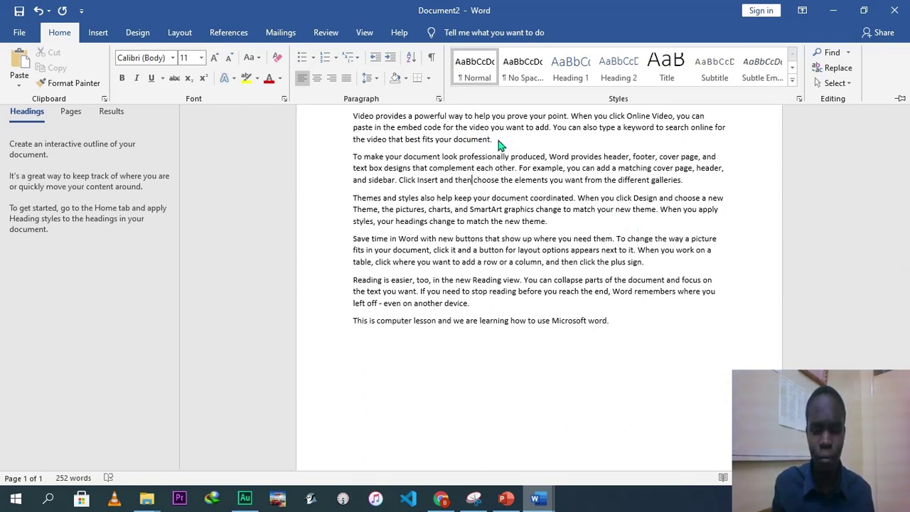
pyautogui.hotkey('ctrl', 'F1')
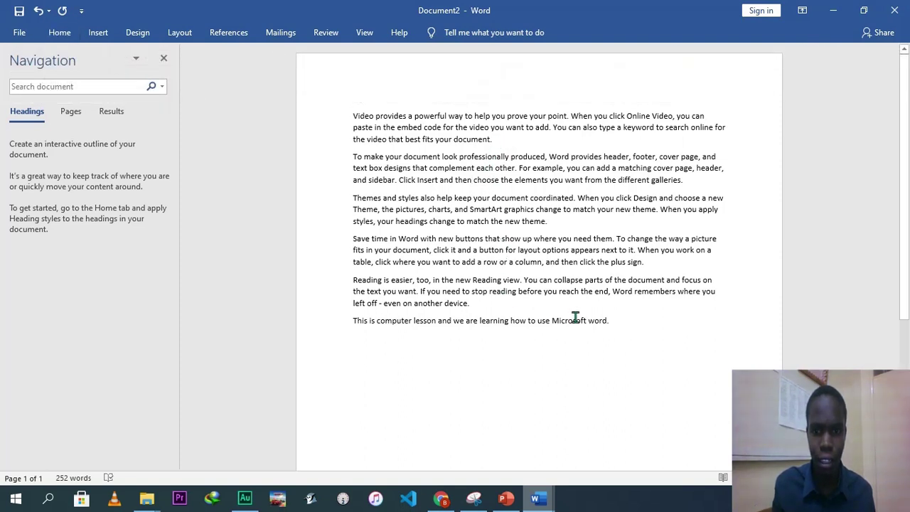
# - Select the paragraph beginning "Reading is easier, too" and try to make it bold
pyautogui.moveTo(473, 303); pyautogui.dragTo(358, 285)
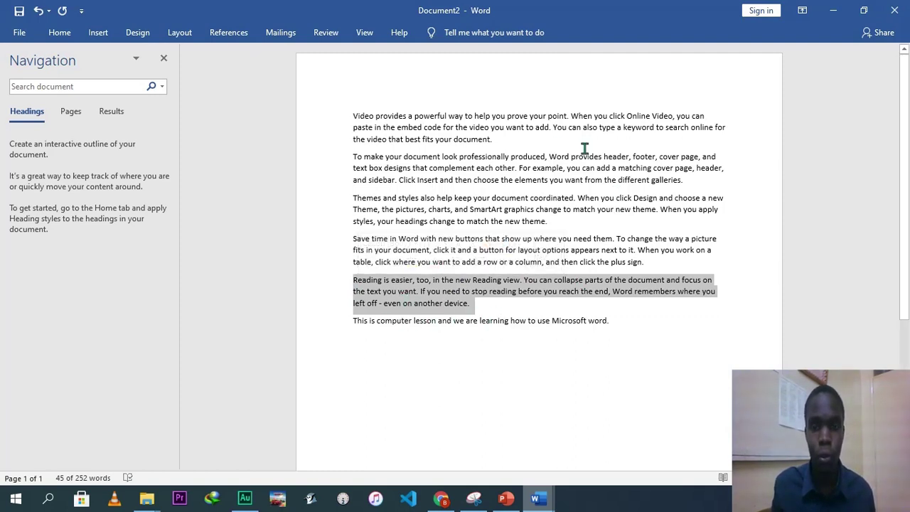
pyautogui.click(64, 39)
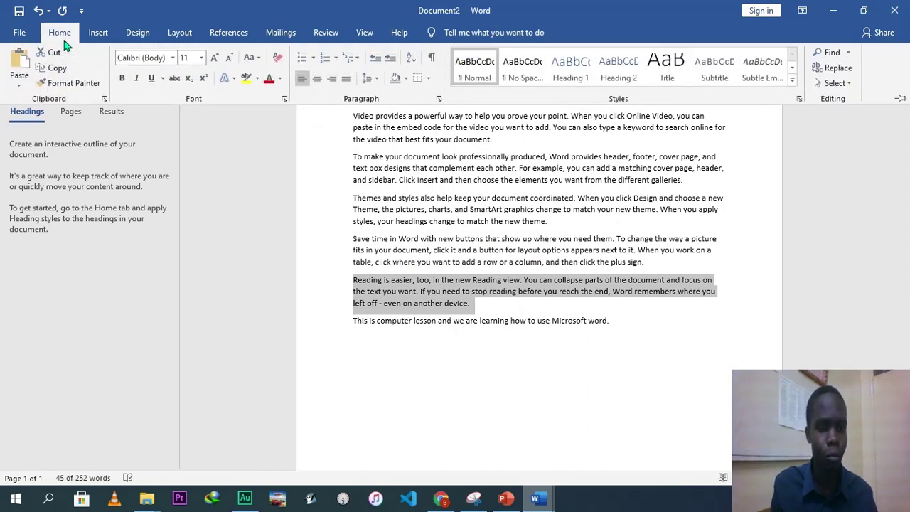
pyautogui.click(123, 79)
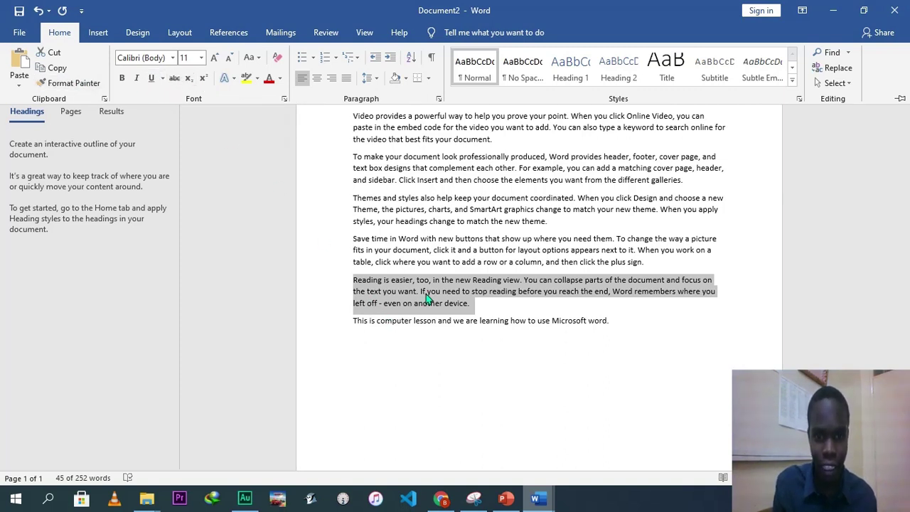
# - Make the paragraph beginning "Reading is easier, too" bold, view it unselected, and remove the bold formatting again
pyautogui.click(122, 80)
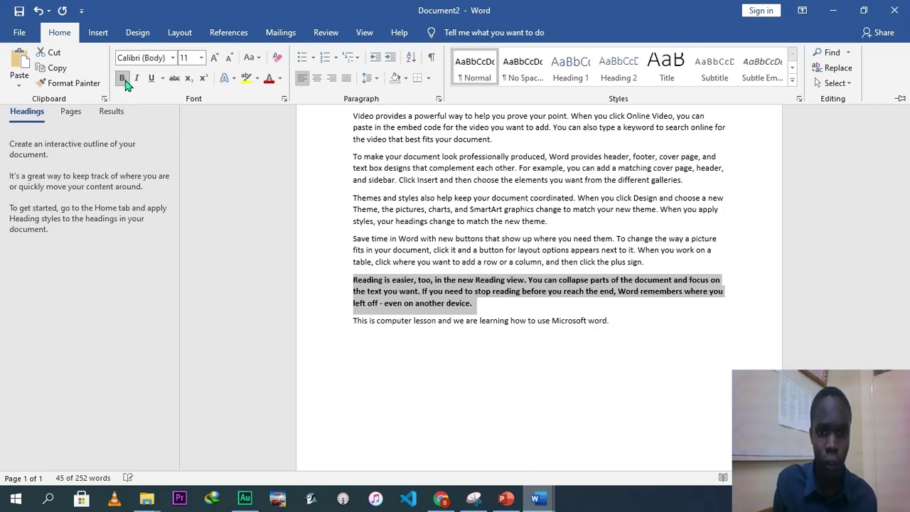
pyautogui.hotkey('ctrl', 'F1')
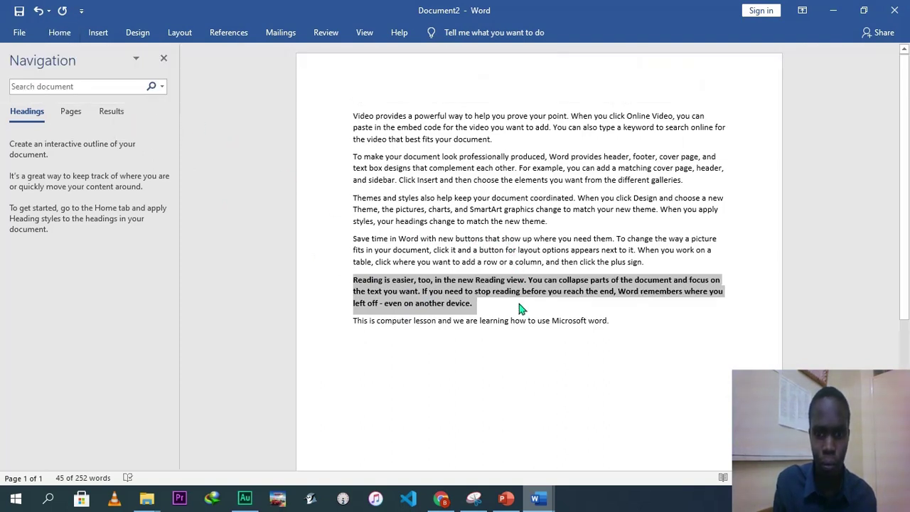
pyautogui.click(495, 309)
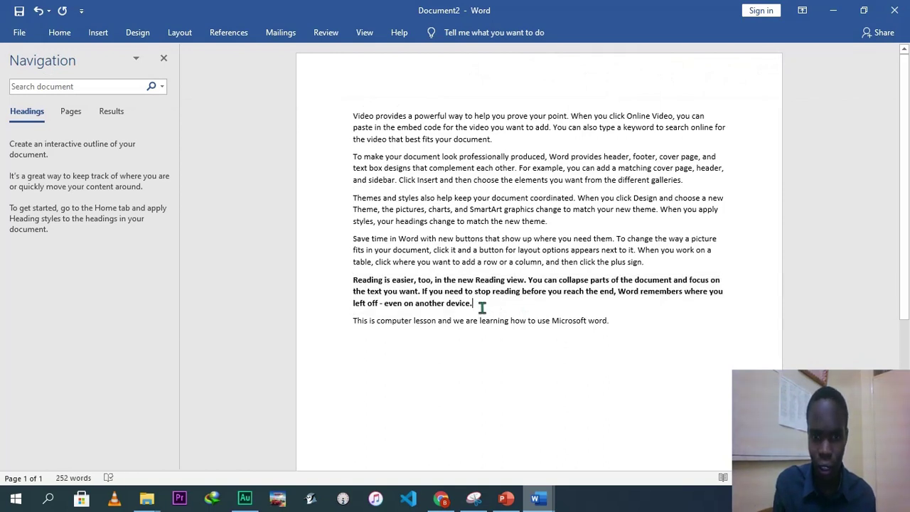
pyautogui.moveTo(481, 307); pyautogui.dragTo(357, 281)
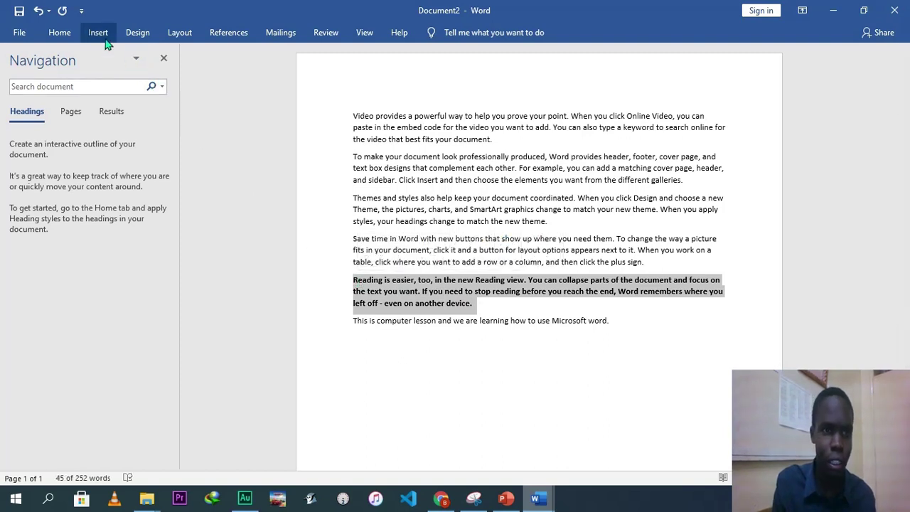
pyautogui.click(52, 37)
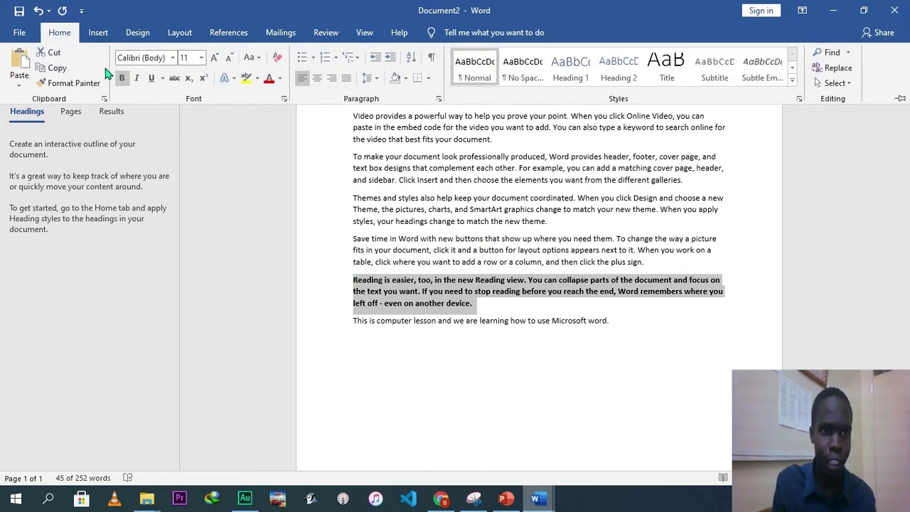
pyautogui.click(125, 79)
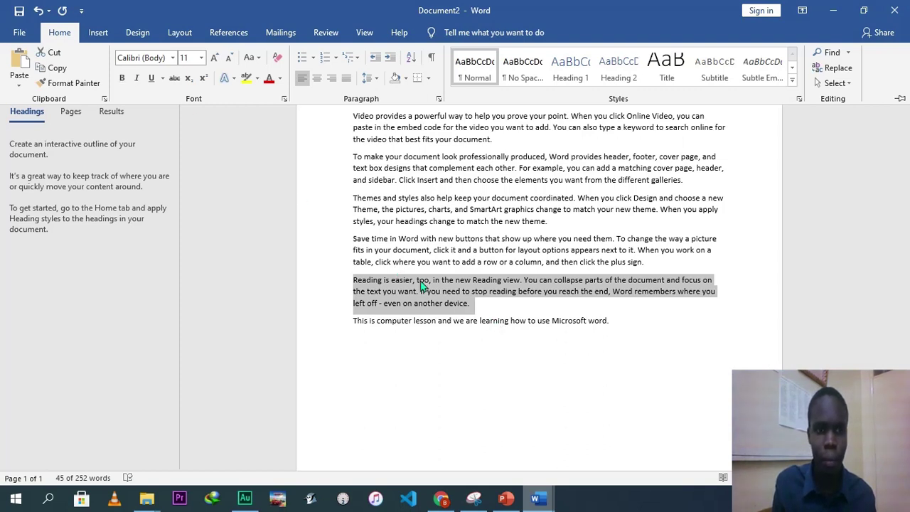
# - Apply and remove italics, and apply and remove an underline, on the paragraph beginning "Reading is easier, too"
pyautogui.click(138, 76)
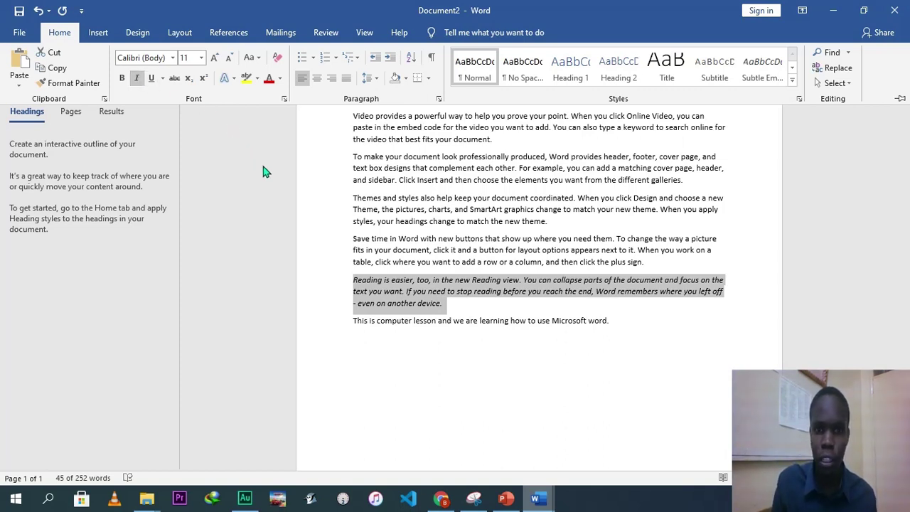
pyautogui.click(138, 83)
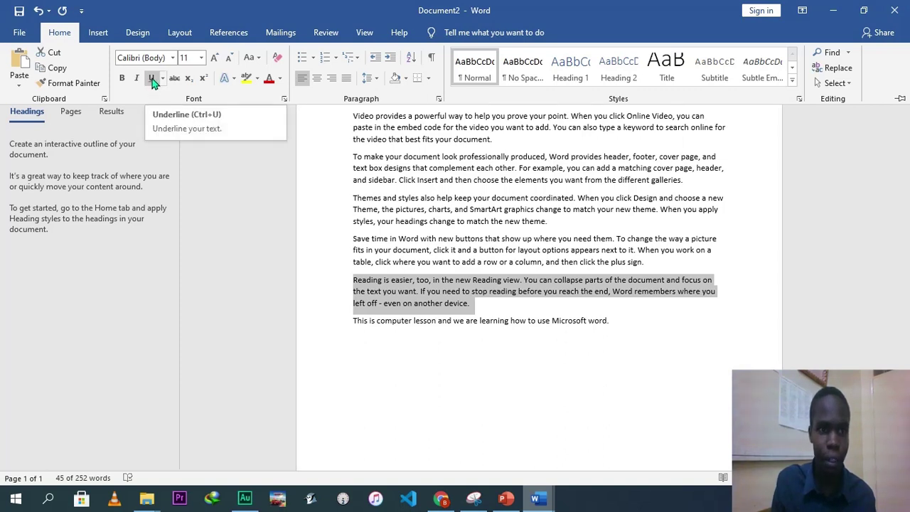
pyautogui.click(152, 79)
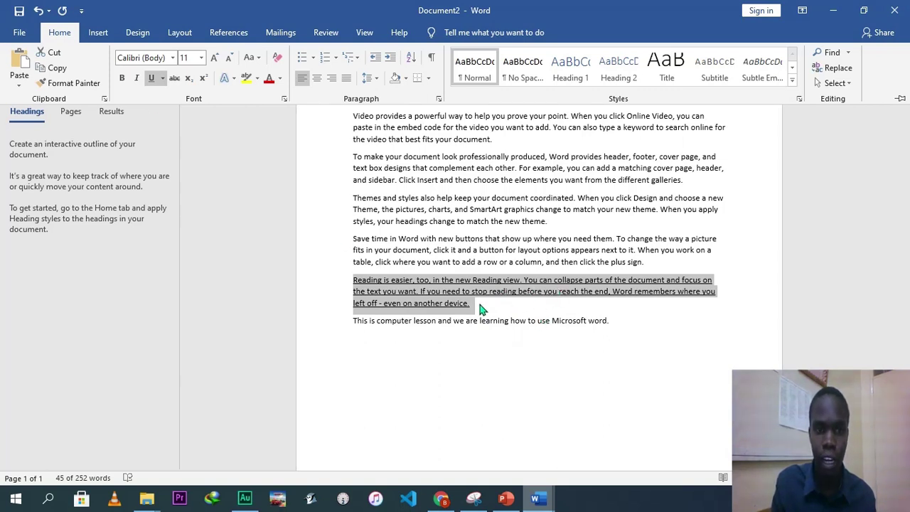
pyautogui.click(151, 80)
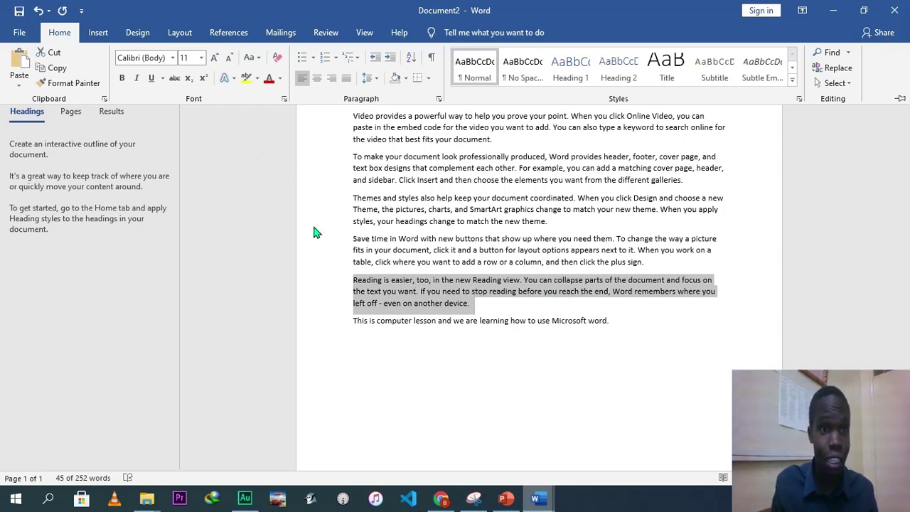
# - Strike through the paragraph beginning "Reading is easier, too" and remove the strikethrough again
pyautogui.click(174, 79)
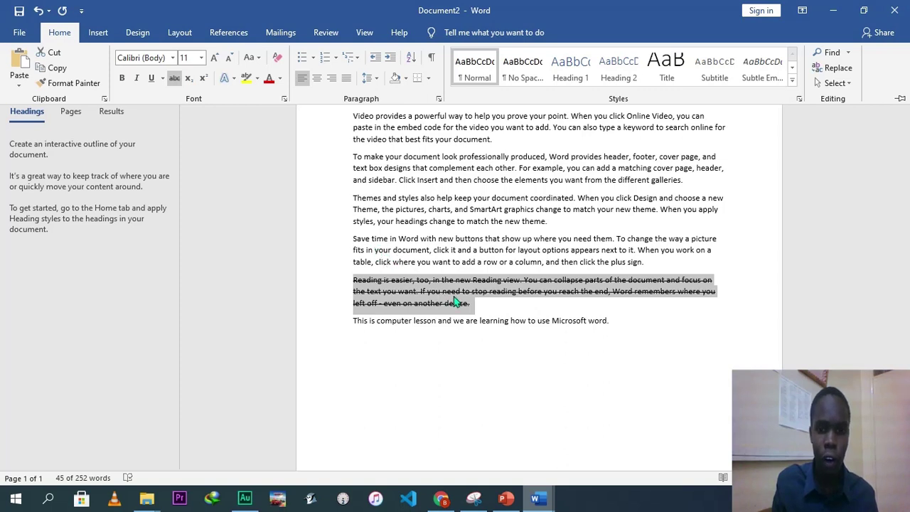
pyautogui.click(174, 77)
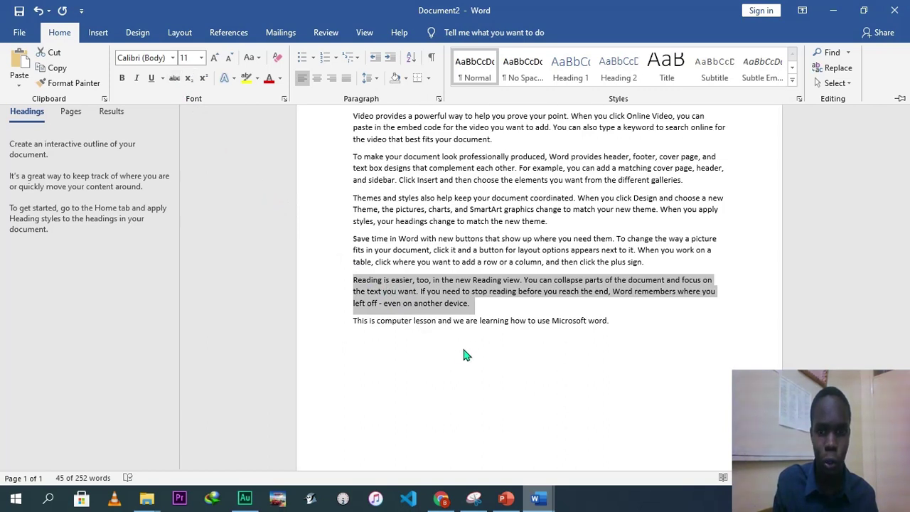
pyautogui.hotkey('ctrl', 'F1')
# - Add the line "Log210" below the sentence about the computer lesson and format its digit 2 as a subscript
pyautogui.click(627, 321)
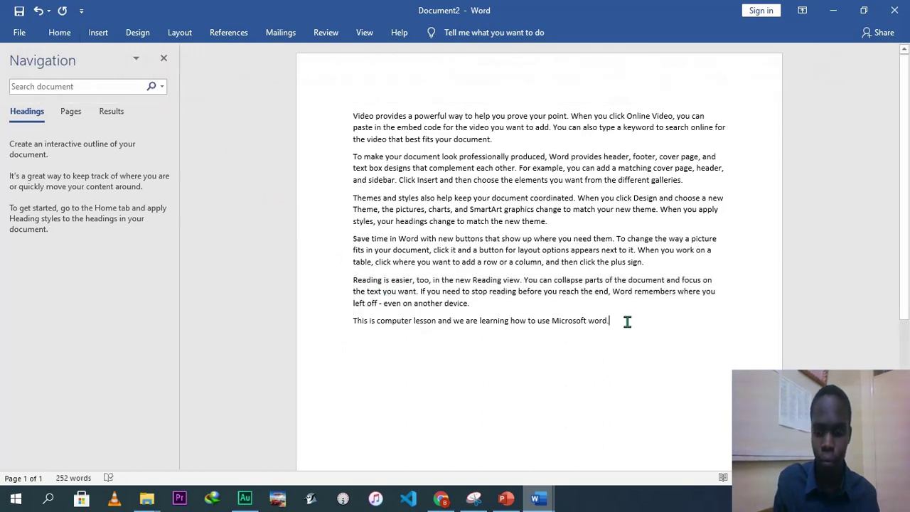
pyautogui.press('Return')
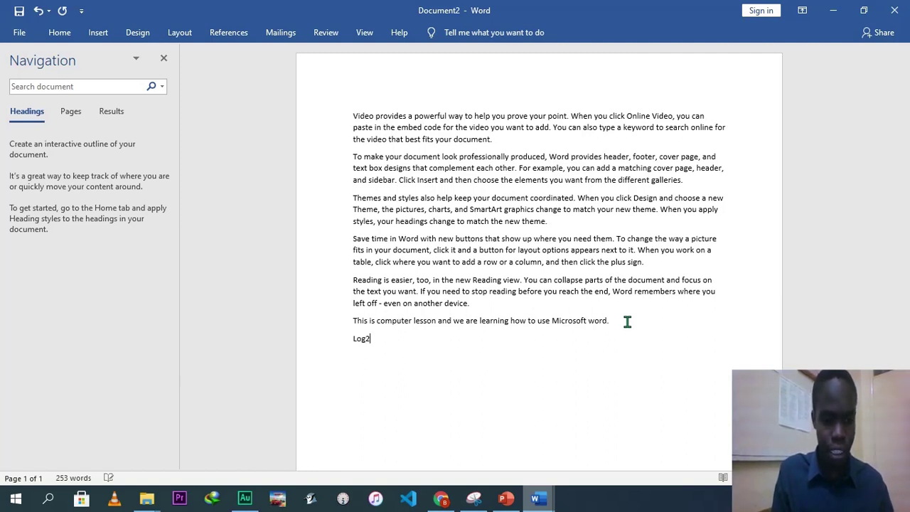
pyautogui.write('0')
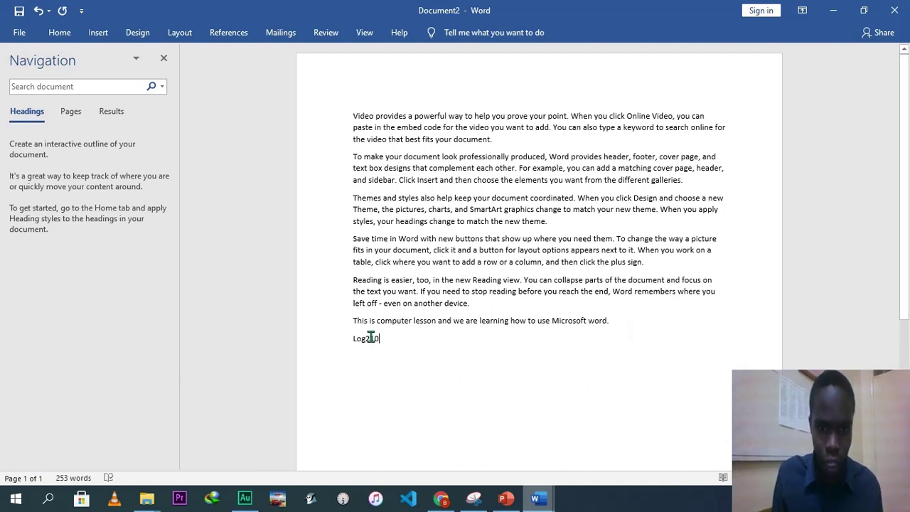
pyautogui.moveTo(369, 339); pyautogui.dragTo(365, 339)
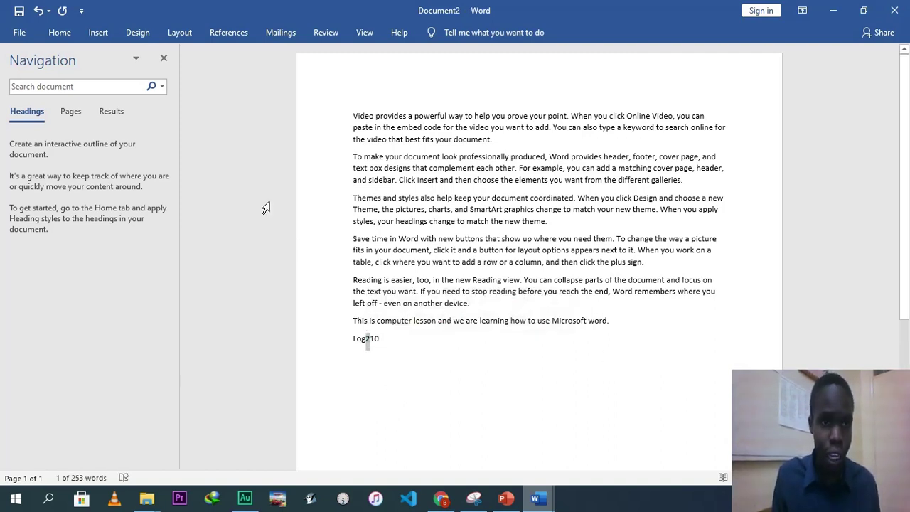
pyautogui.click(61, 35)
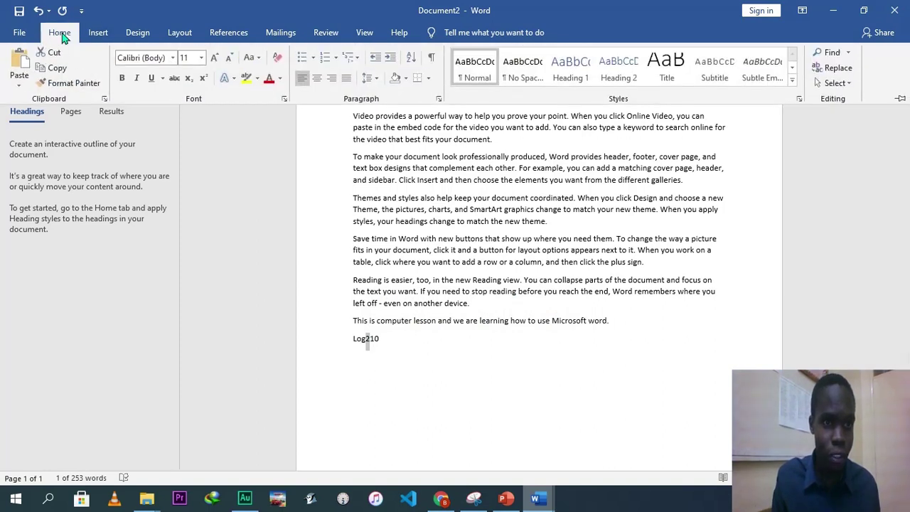
pyautogui.click(191, 81)
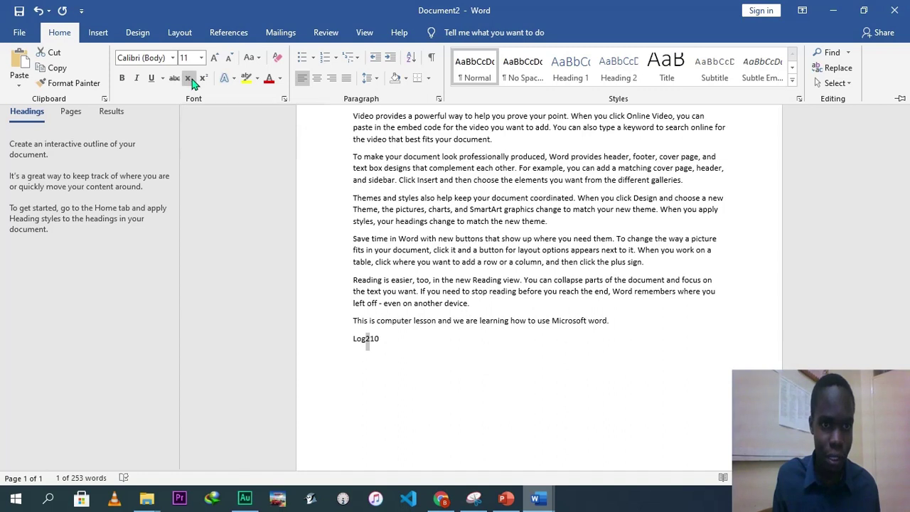
pyautogui.click(437, 383)
pyautogui.click(435, 376)
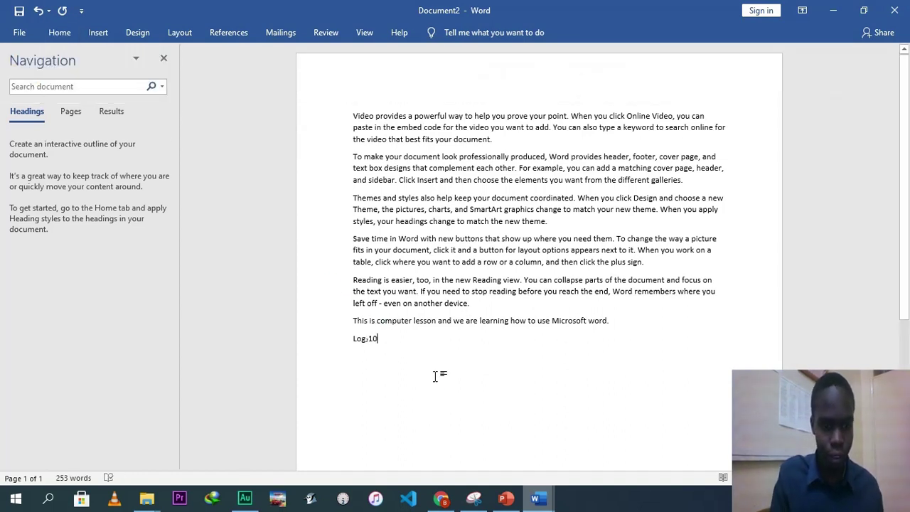
# - Increase the font size of all the text in the document to 14 points and clear the selection
pyautogui.hotkey('ctrl', 'a')
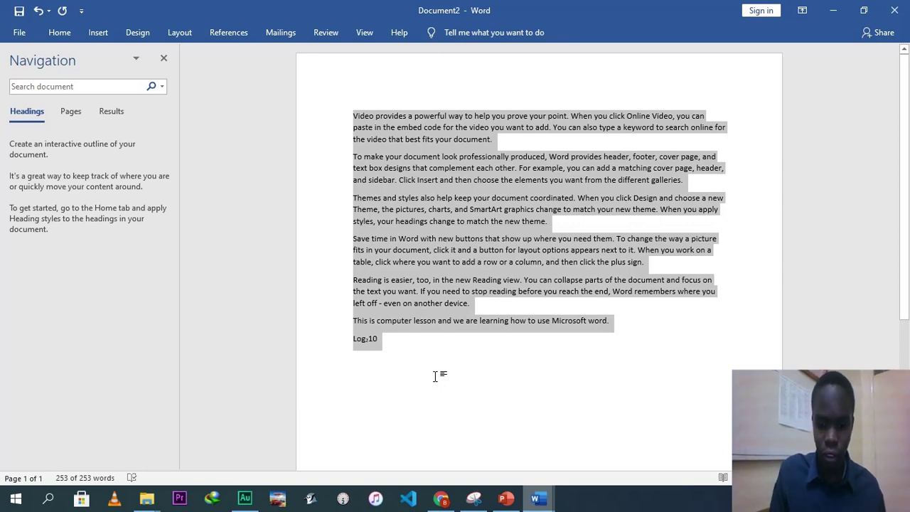
pyautogui.hotkey('ctrl', ']')
pyautogui.hotkey('ctrl', ']')
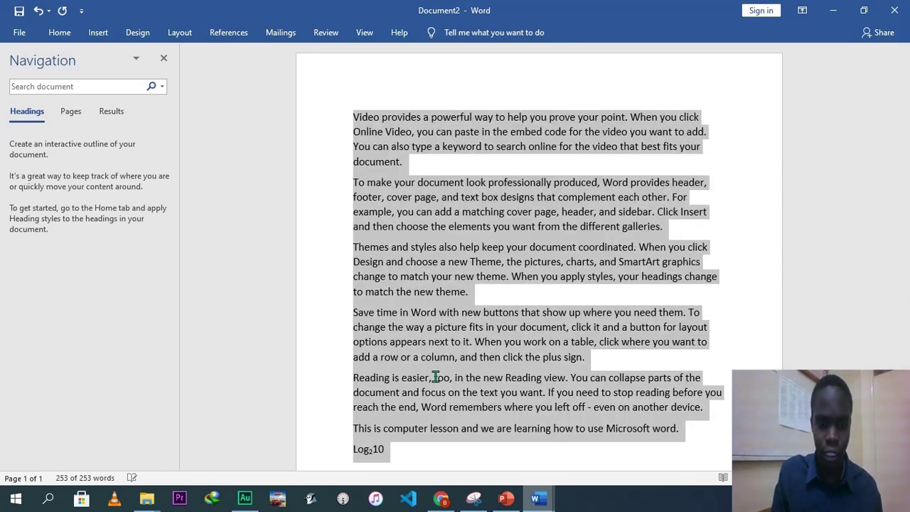
pyautogui.click(513, 367)
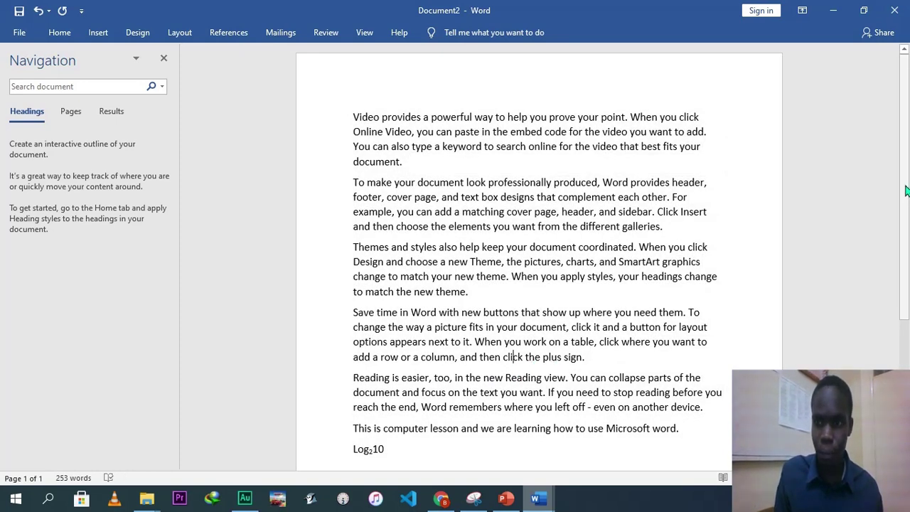
# - Add the line "H2O" below the logarithm expression and format its digit 2 as a subscript
pyautogui.scroll(-2, 513, 367)
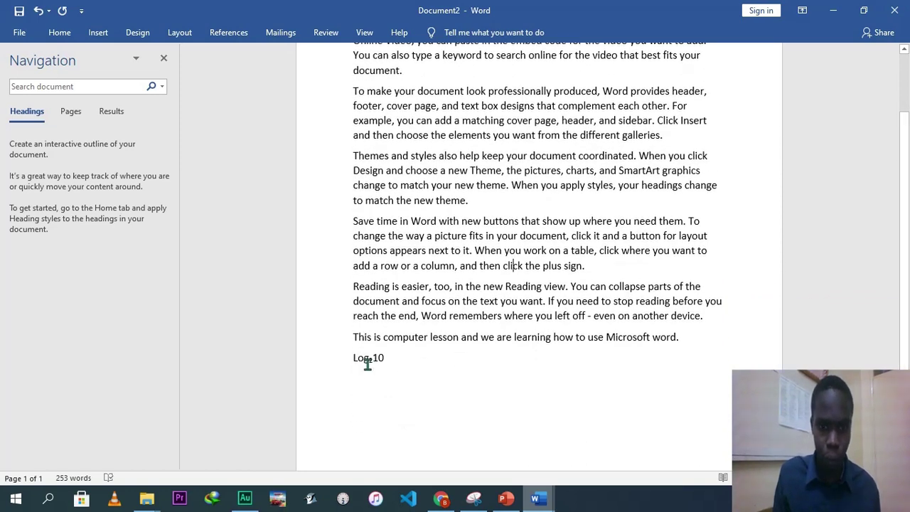
pyautogui.click(395, 366)
pyautogui.press('Return')
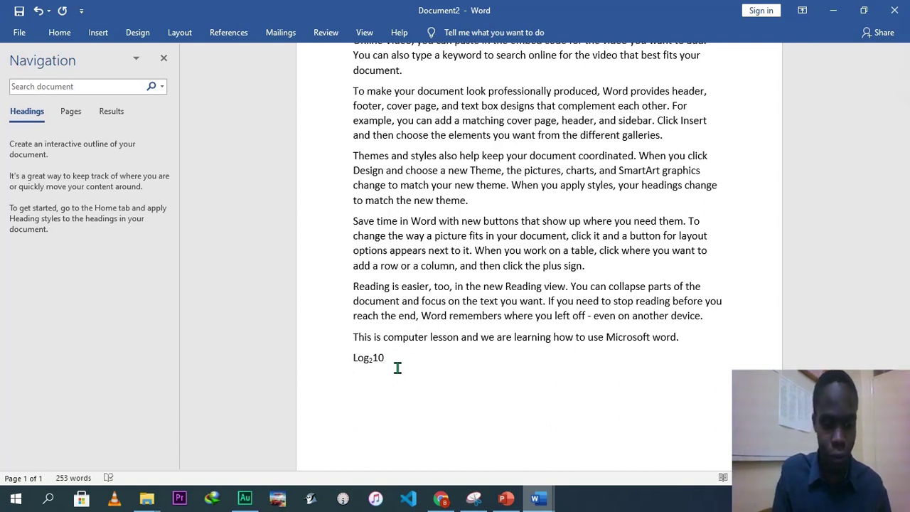
pyautogui.write('H2O')
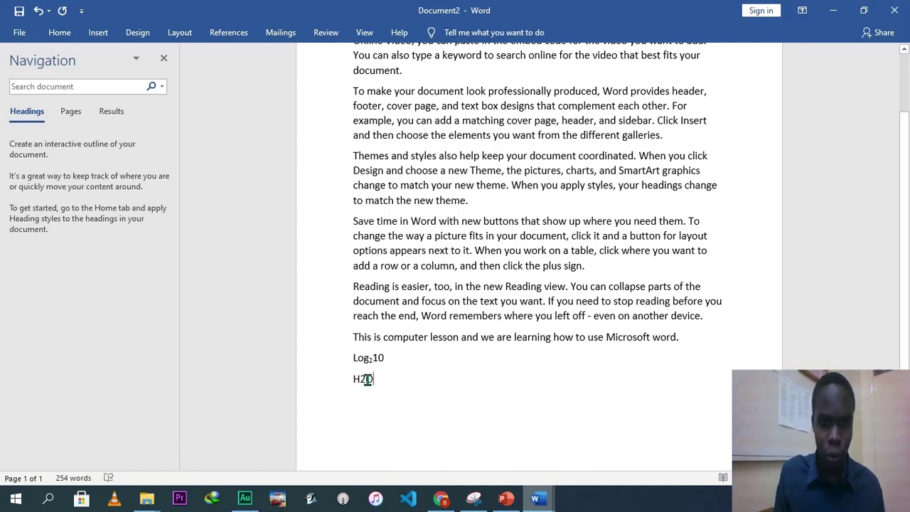
pyautogui.moveTo(366, 379); pyautogui.dragTo(358, 380)
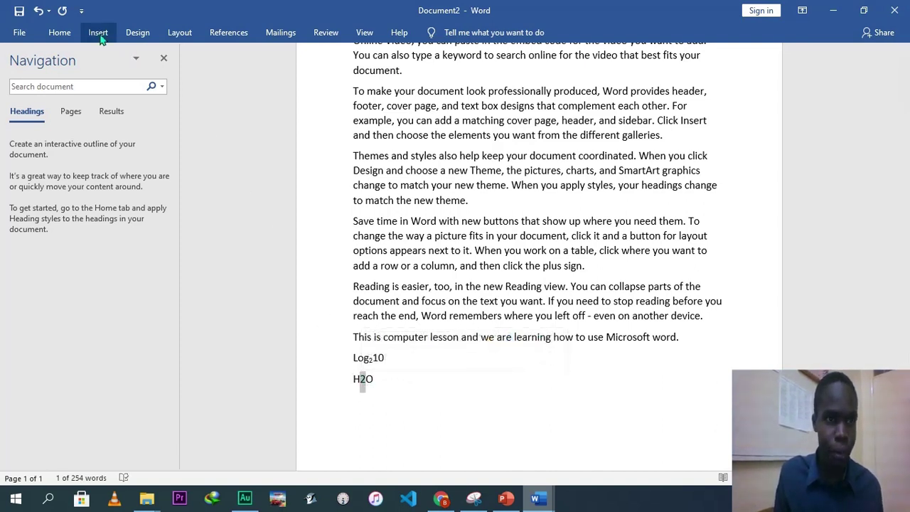
pyautogui.click(68, 35)
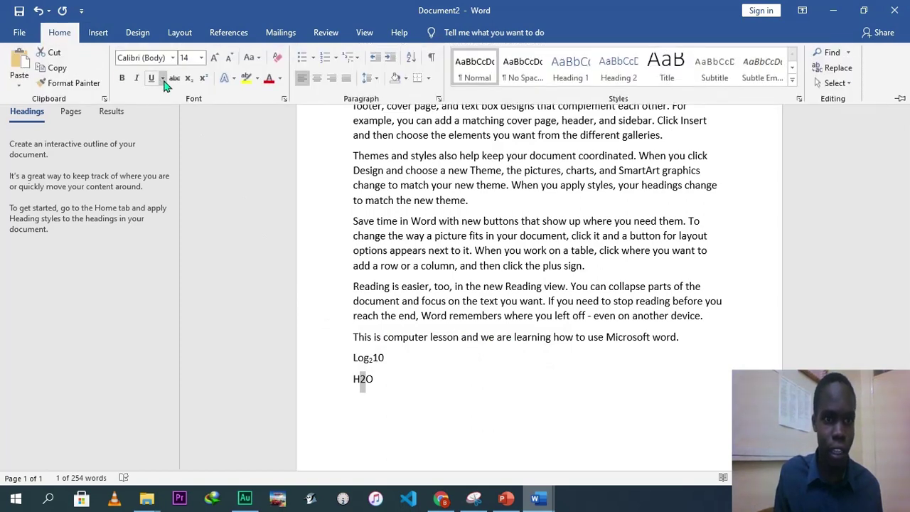
pyautogui.click(189, 78)
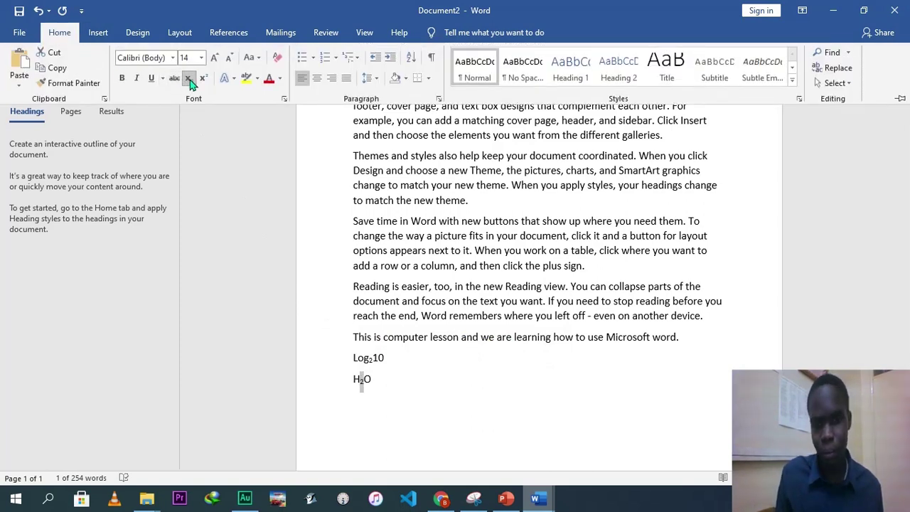
# - Add the line "410" below the water formula and format its digits 10 as a superscript
pyautogui.click(379, 379)
pyautogui.press('Return')
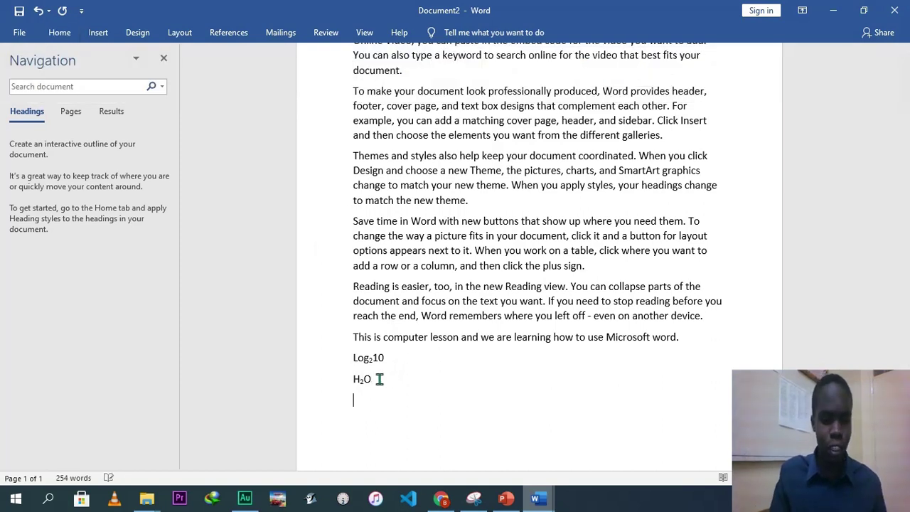
pyautogui.write('410')
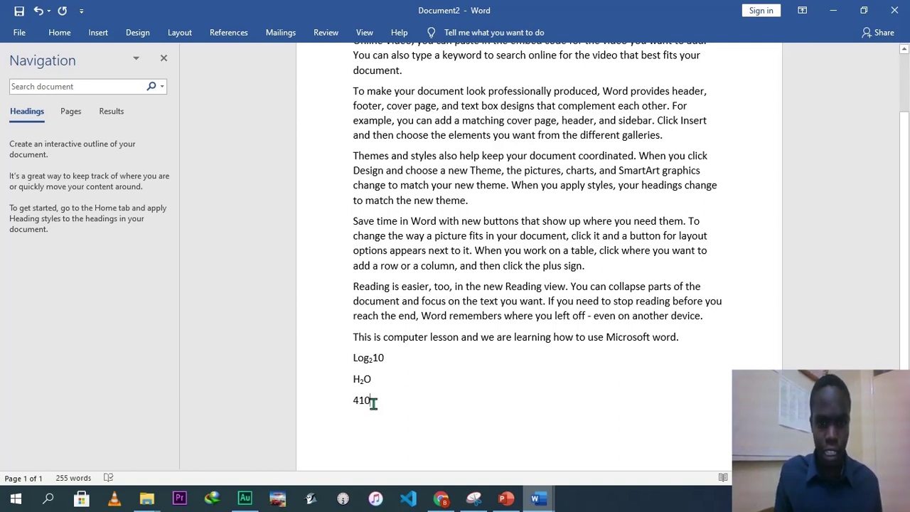
pyautogui.moveTo(374, 401); pyautogui.dragTo(361, 400)
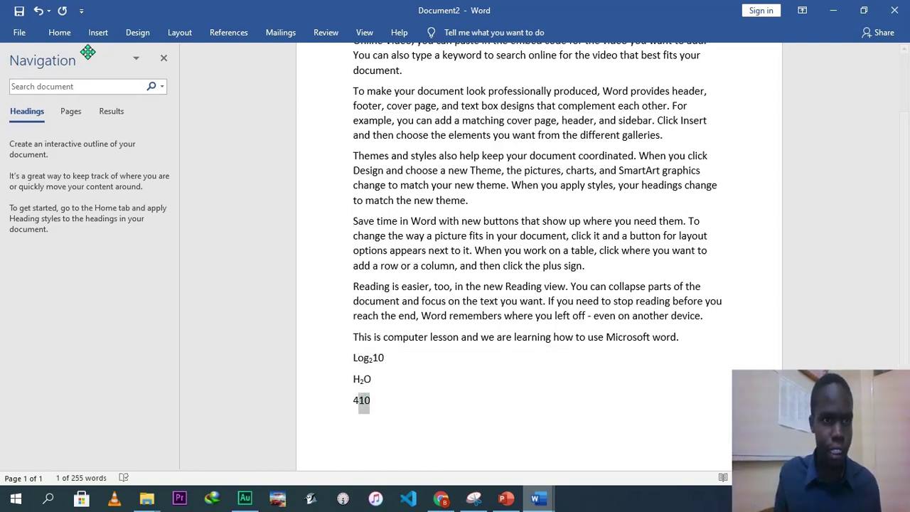
pyautogui.click(66, 38)
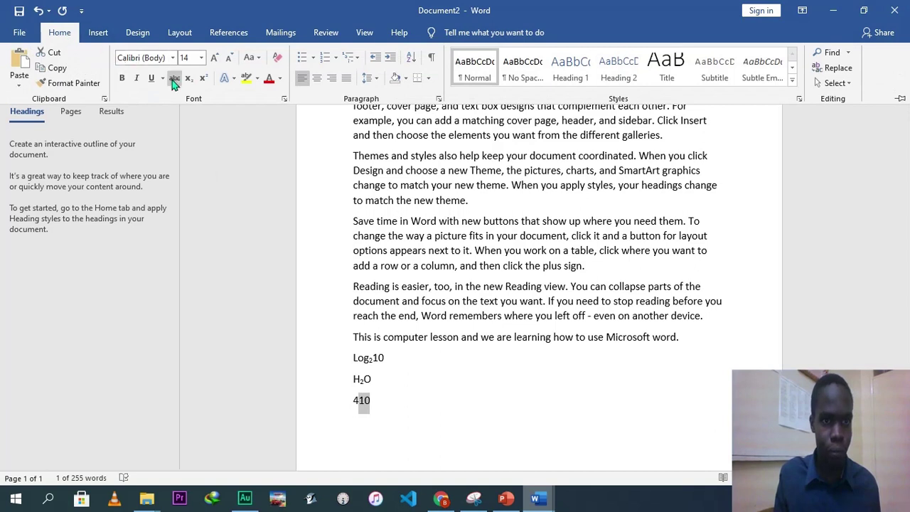
pyautogui.click(204, 79)
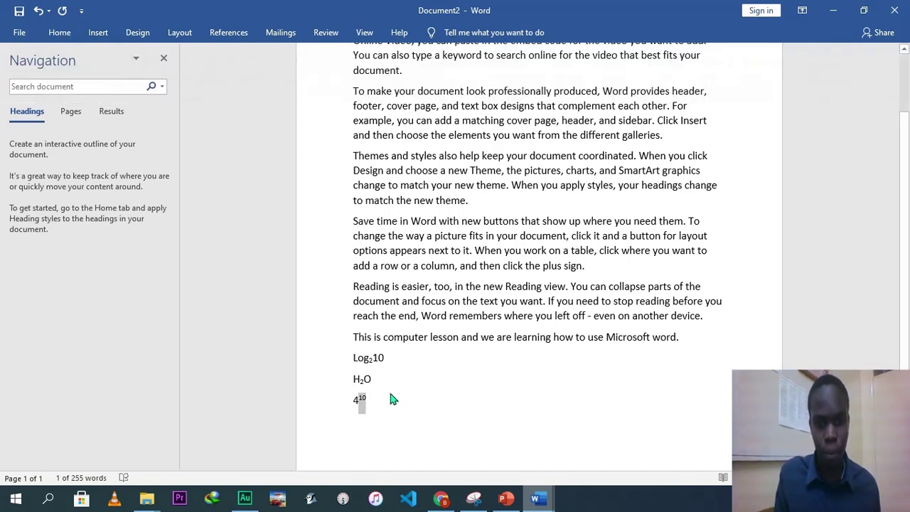
pyautogui.click(381, 401)
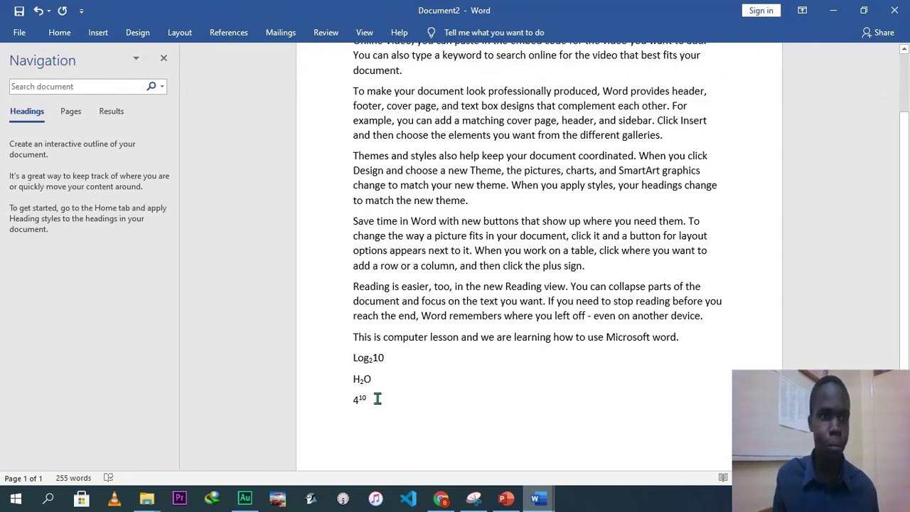
# - Increase the font size of the paragraph beginning "Reading is easier" to 22 points
pyautogui.click(63, 41)
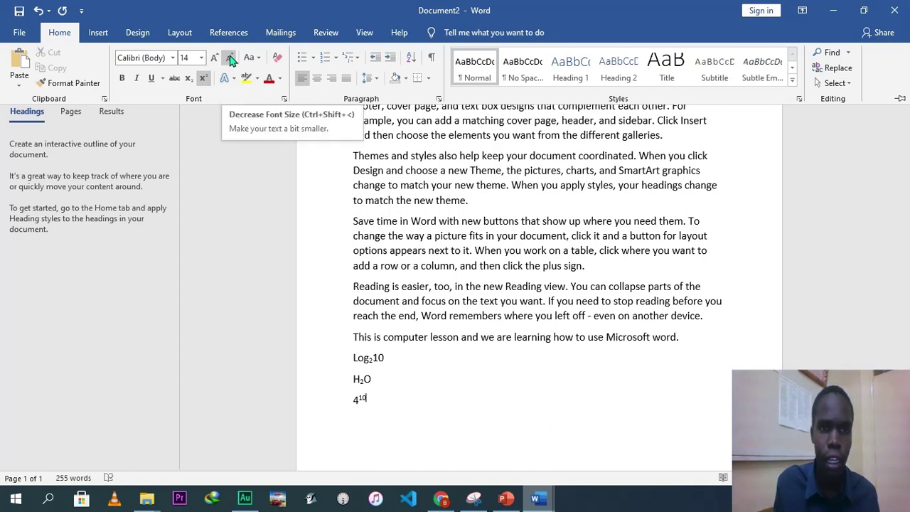
pyautogui.hotkey('ctrl', 'F1')
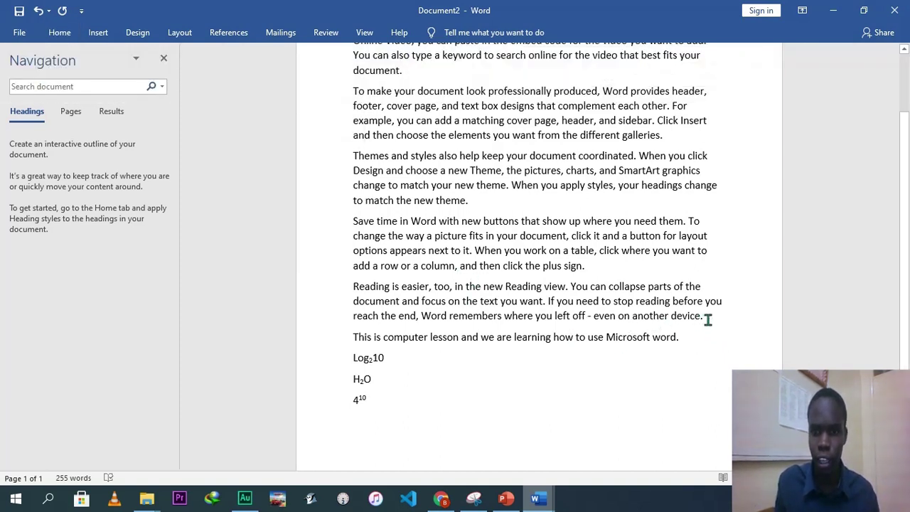
pyautogui.moveTo(708, 319); pyautogui.dragTo(371, 287)
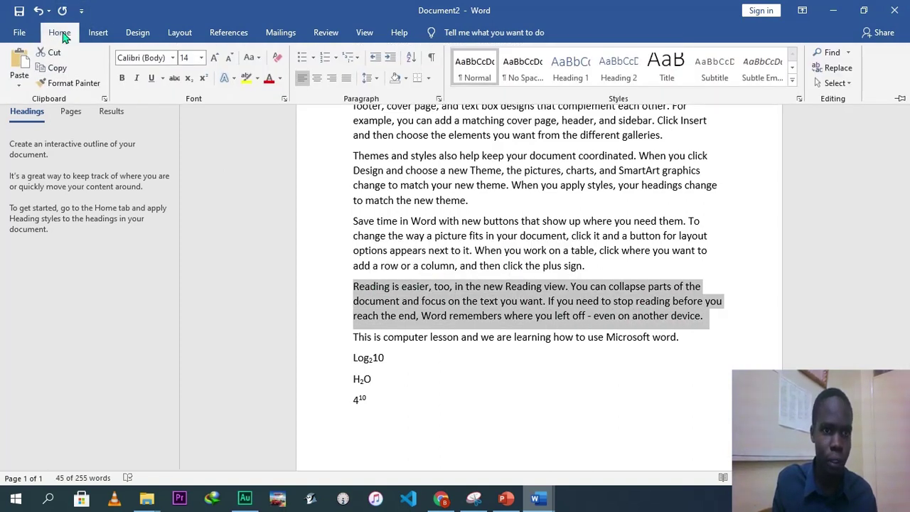
pyautogui.click(216, 57)
pyautogui.click(216, 57)
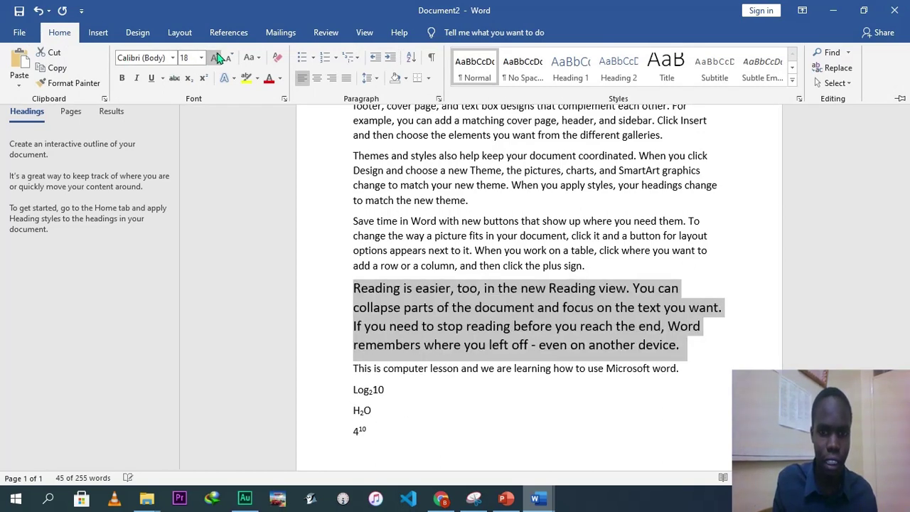
pyautogui.click(216, 57)
pyautogui.click(216, 56)
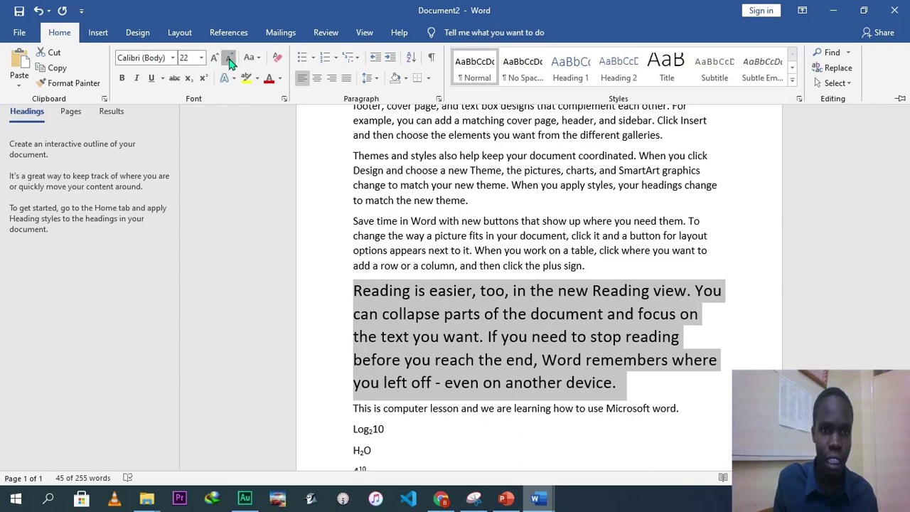
# - Reduce the selected paragraph's font size to 16 points and raise it again to 18 points
pyautogui.click(229, 59)
pyautogui.click(230, 60)
pyautogui.click(230, 60)
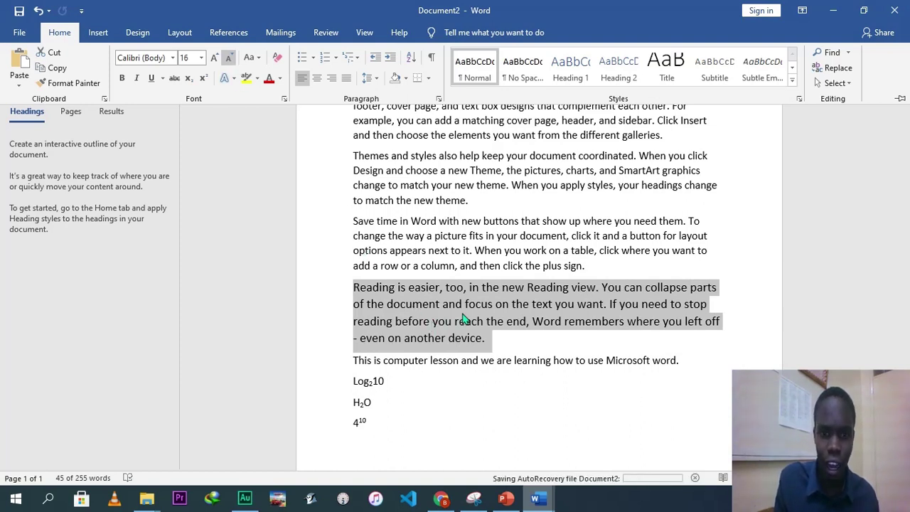
pyautogui.click(213, 58)
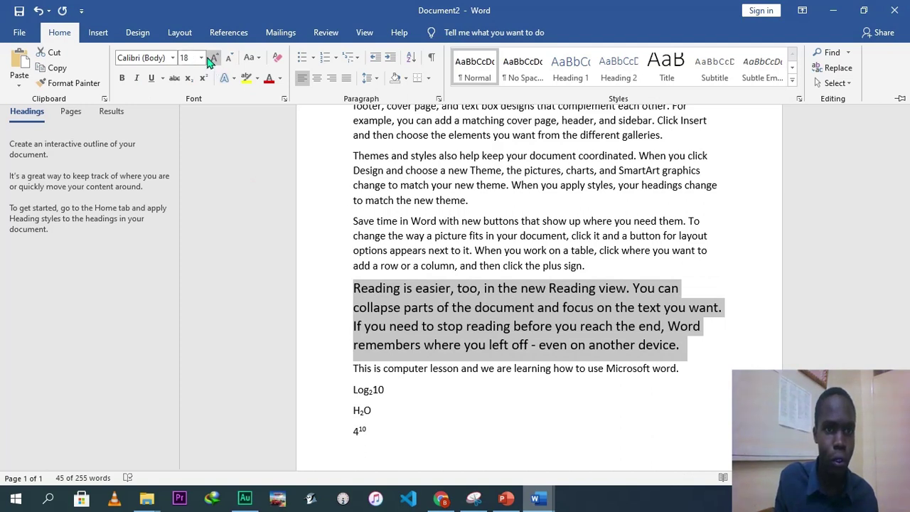
pyautogui.click(202, 58)
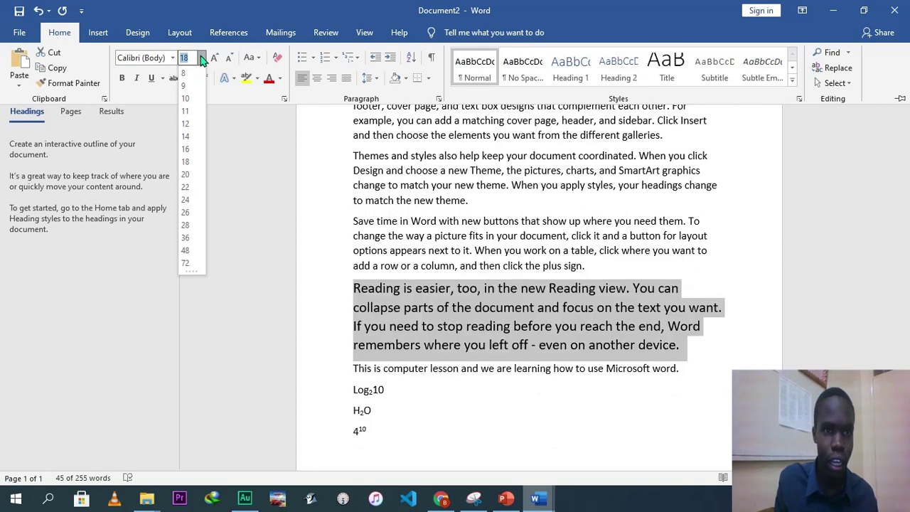
pyautogui.click(248, 133)
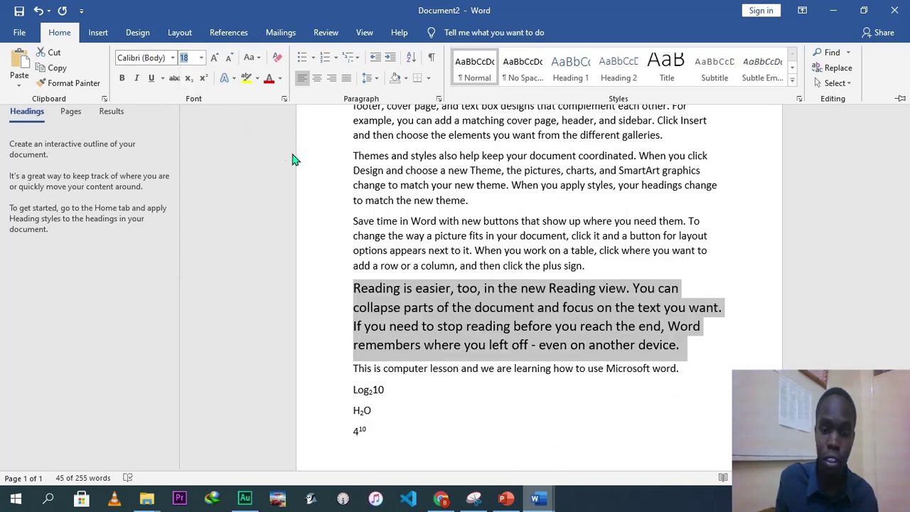
# - Change the font of the "Reading is easier" paragraph to 28 Days Later and clear the selection
pyautogui.click(174, 62)
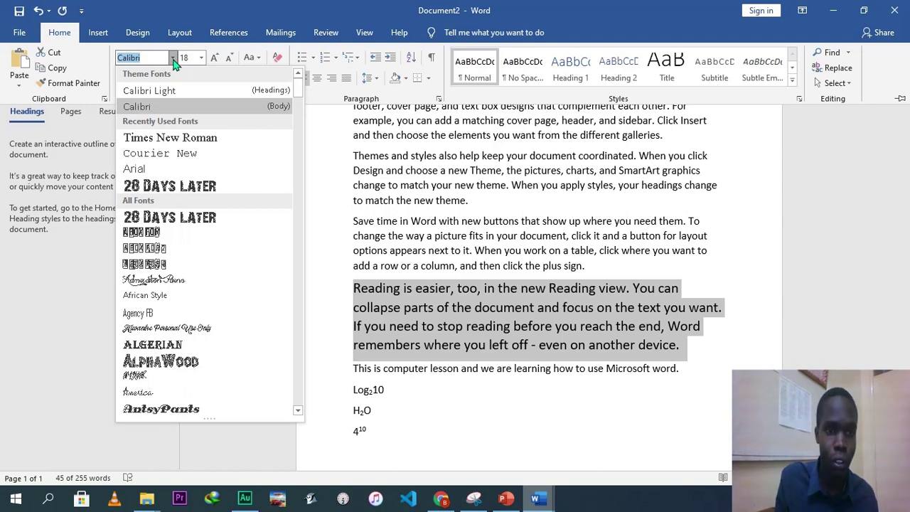
pyautogui.click(172, 185)
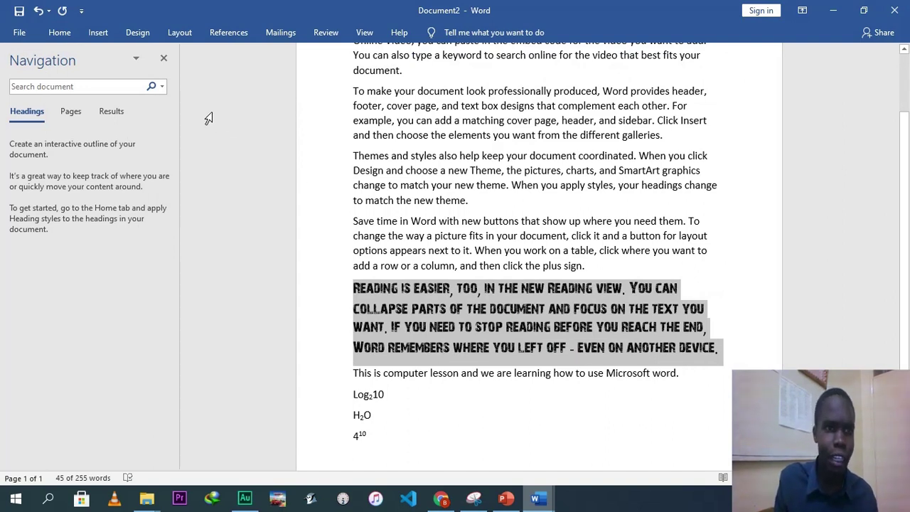
pyautogui.click(60, 33)
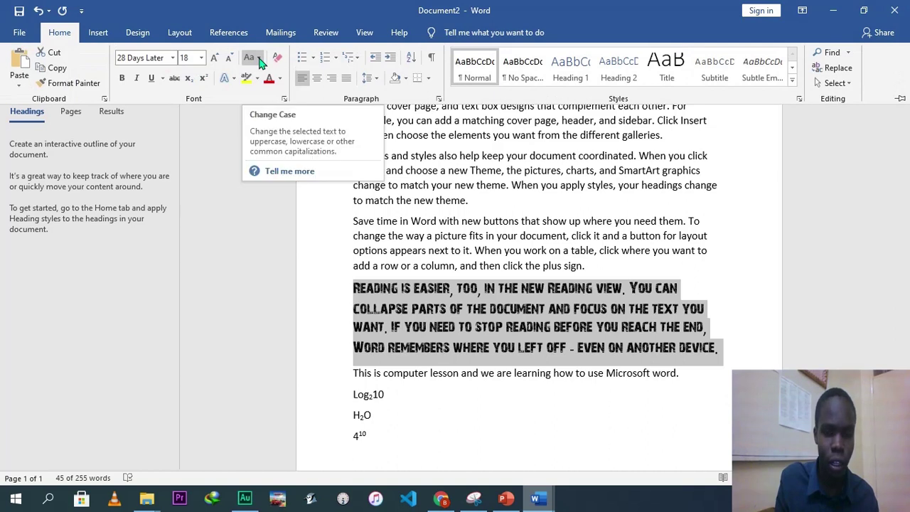
pyautogui.click(558, 340)
pyautogui.click(559, 340)
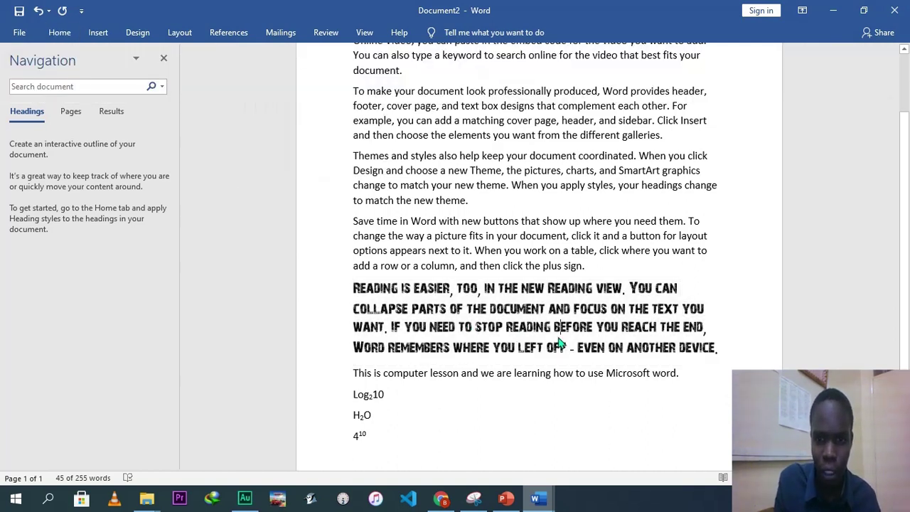
# - Change the paragraph beginning "Save time in Word" to uppercase
pyautogui.moveTo(590, 265); pyautogui.dragTo(357, 225)
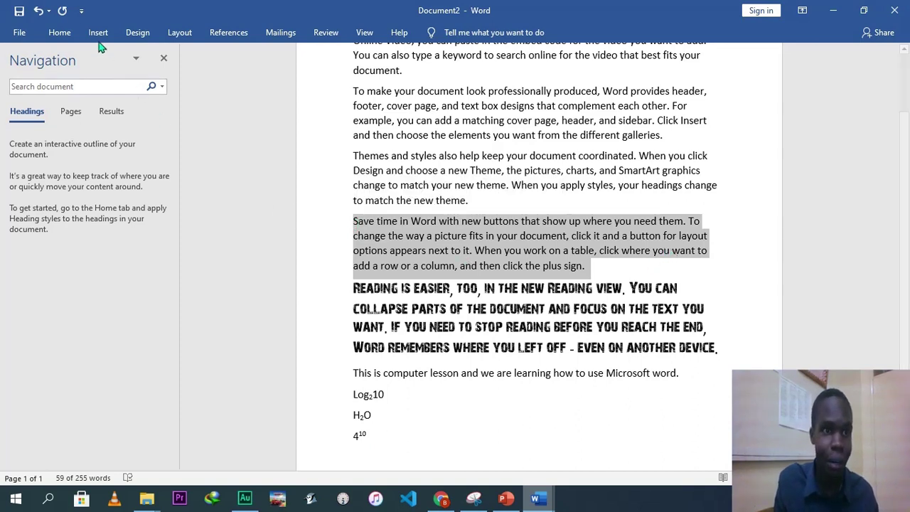
pyautogui.click(61, 32)
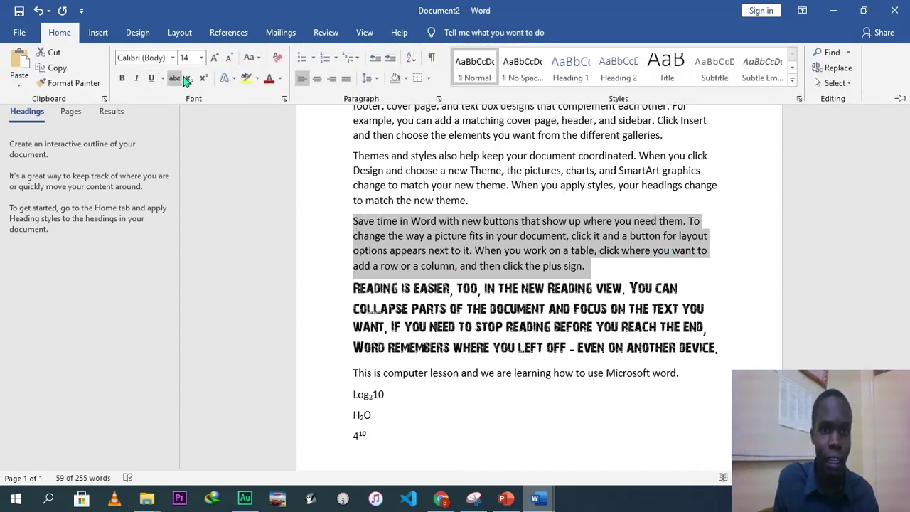
pyautogui.click(259, 58)
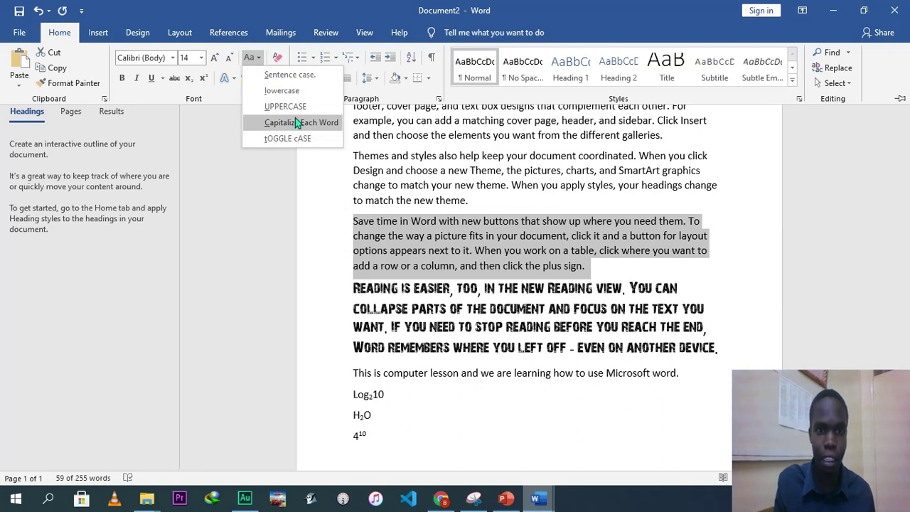
pyautogui.click(287, 107)
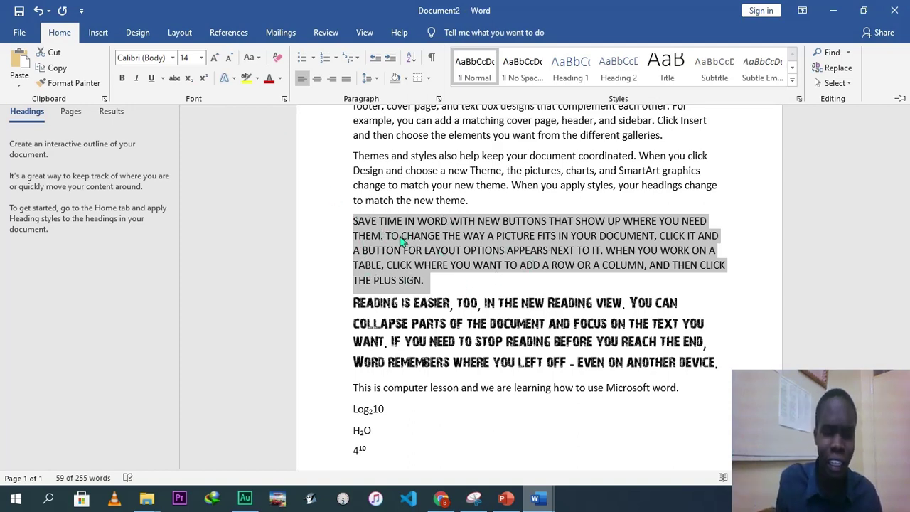
# - Apply an outer shadow to the uppercase paragraph and restyle it with the white-filled, blue-outlined text effect
pyautogui.click(233, 79)
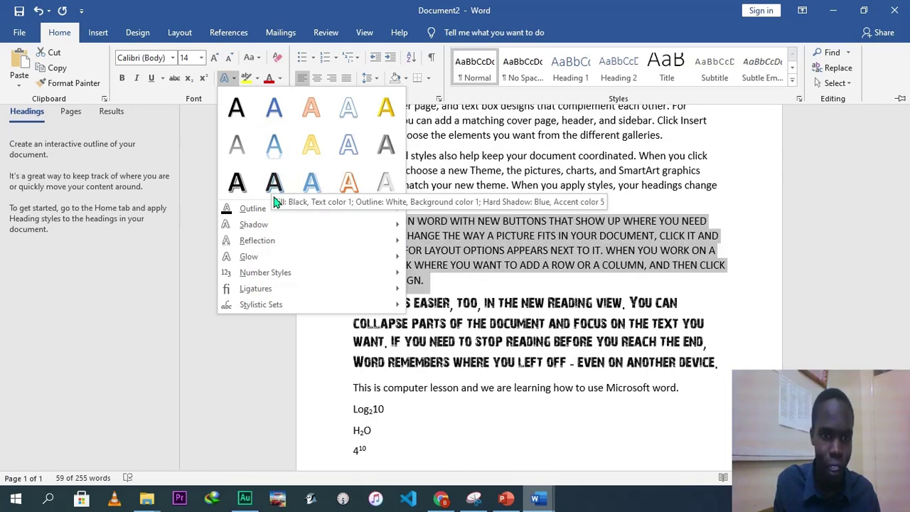
pyautogui.moveTo(276, 226)
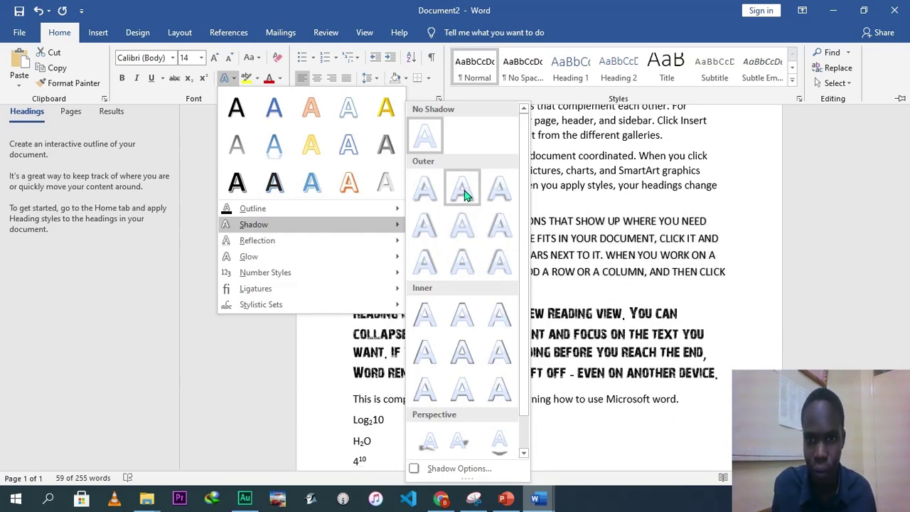
pyautogui.click(426, 189)
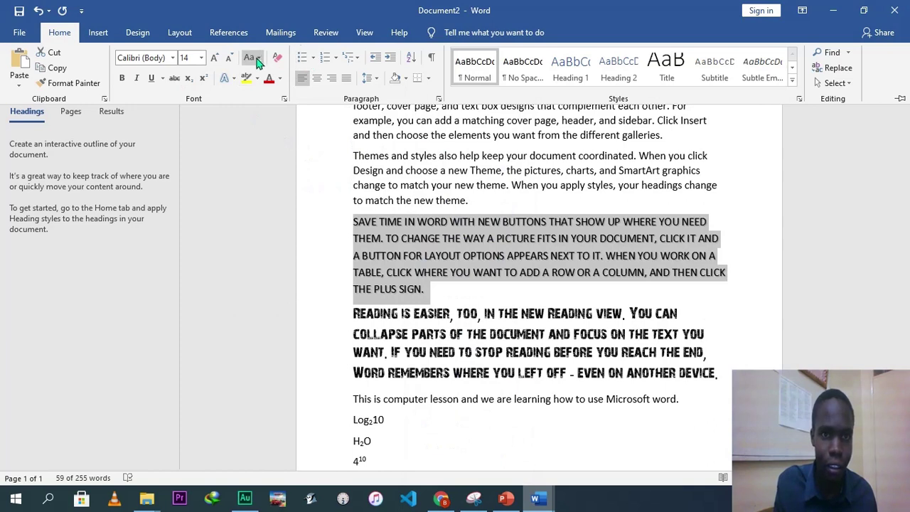
pyautogui.click(224, 78)
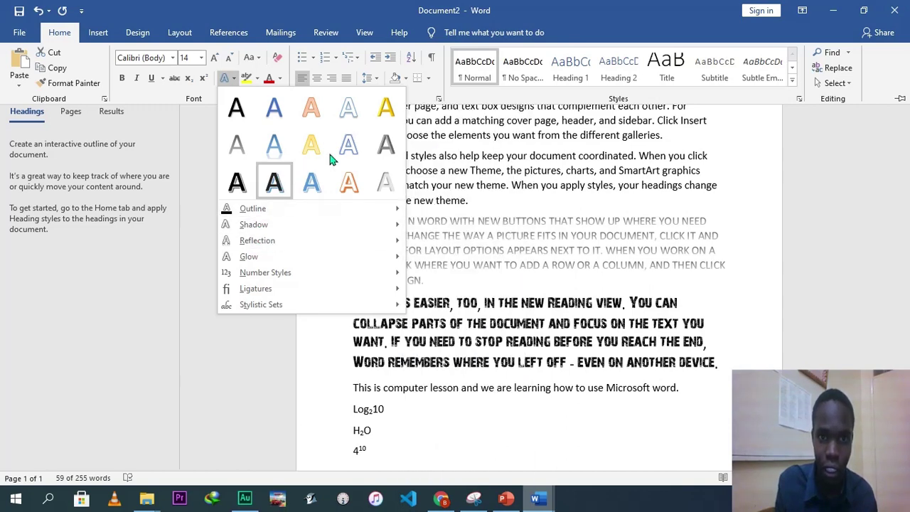
pyautogui.click(350, 149)
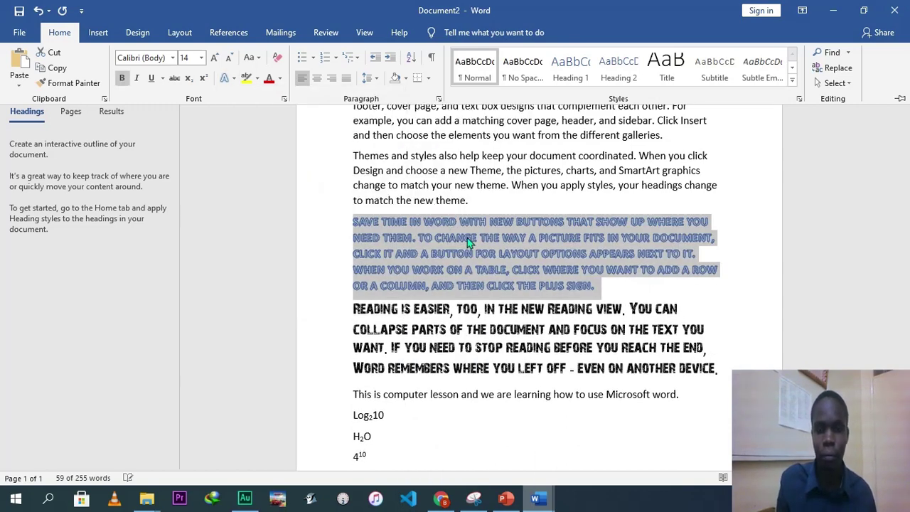
pyautogui.click(512, 240)
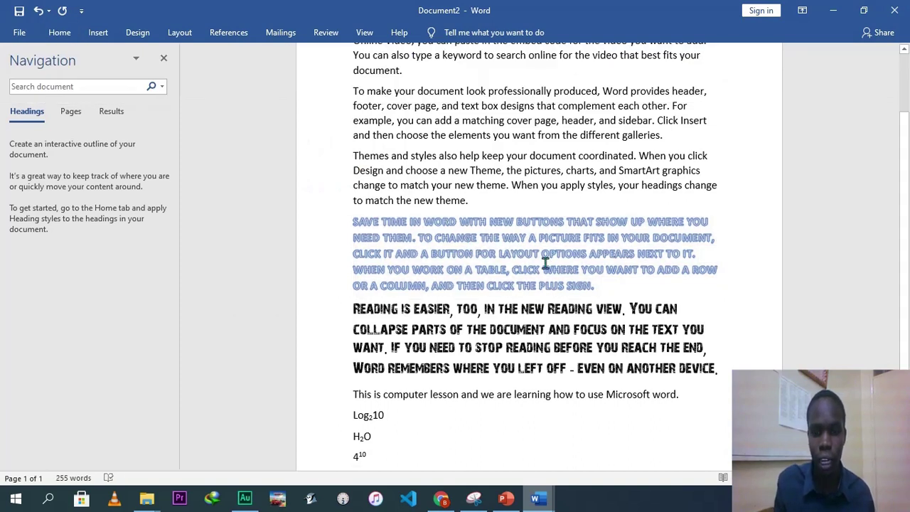
# - Highlight the blue-outlined uppercase paragraph in light gray and clear the selection
pyautogui.moveTo(596, 285); pyautogui.dragTo(355, 223)
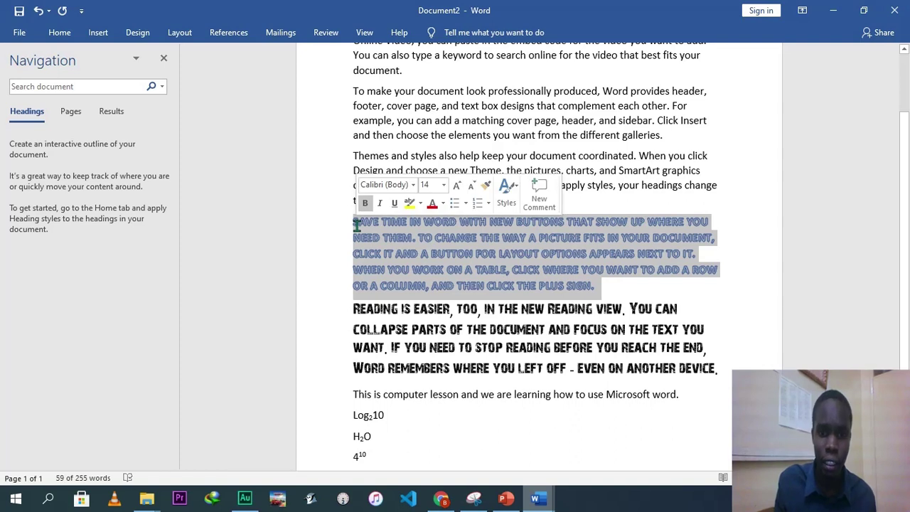
pyautogui.click(60, 35)
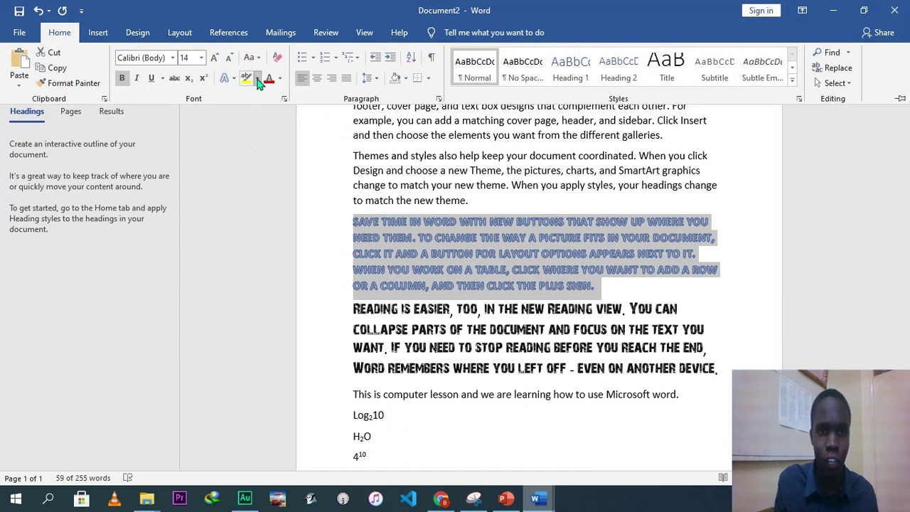
pyautogui.click(258, 80)
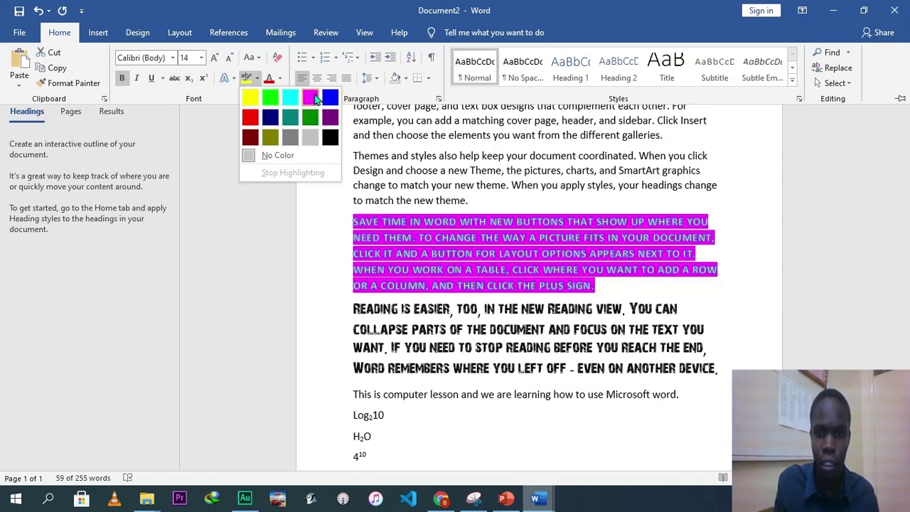
pyautogui.click(308, 143)
pyautogui.click(424, 222)
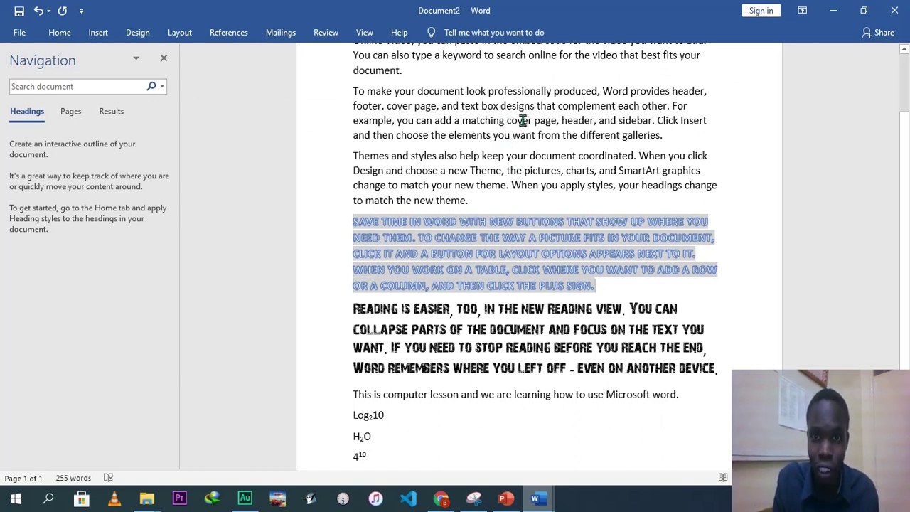
# - Highlight the phrase "you can add a matching cover page," in turquoise and clear the selection
pyautogui.moveTo(559, 120); pyautogui.dragTo(398, 121)
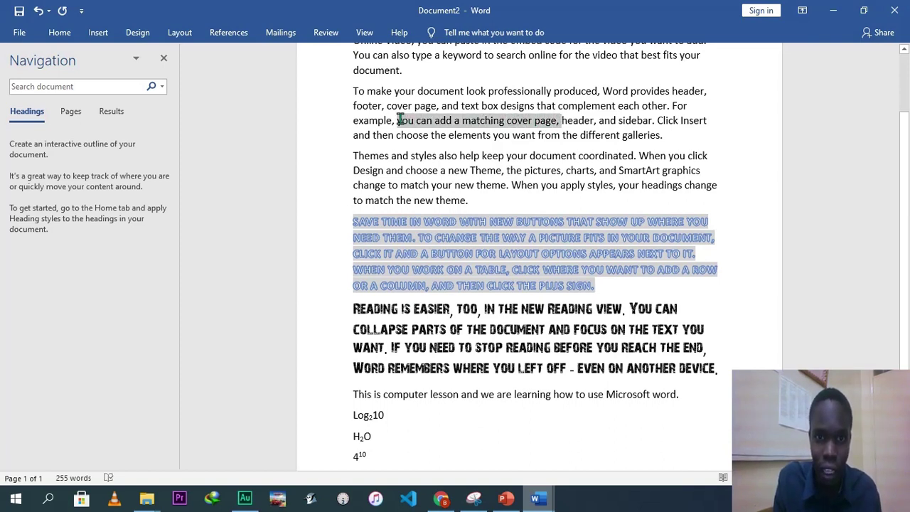
pyautogui.click(70, 37)
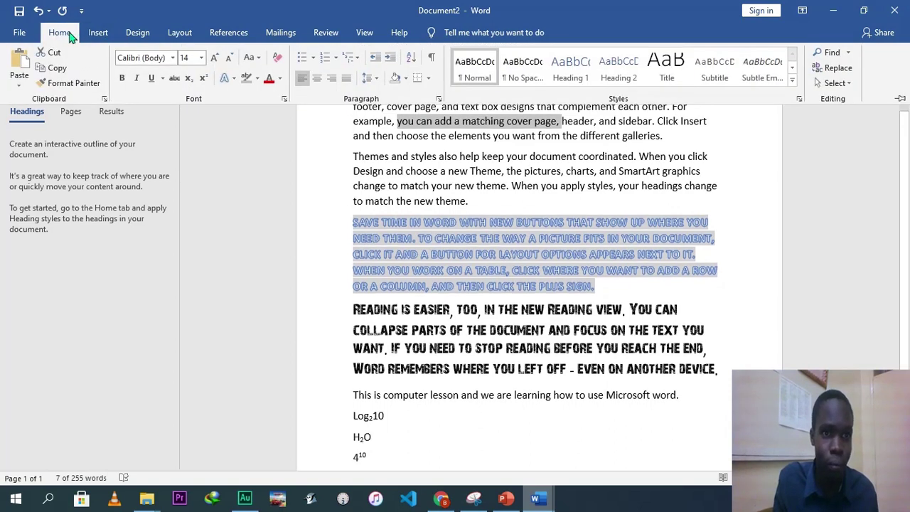
pyautogui.click(257, 78)
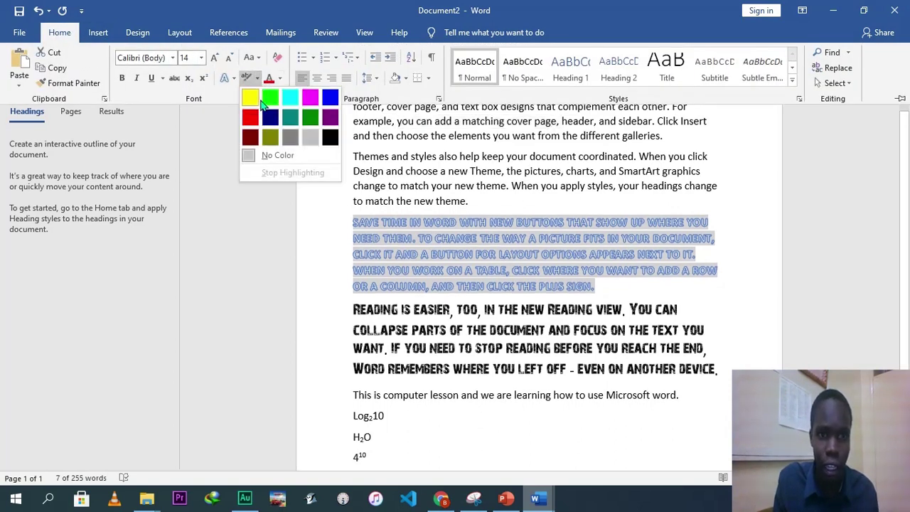
pyautogui.click(251, 99)
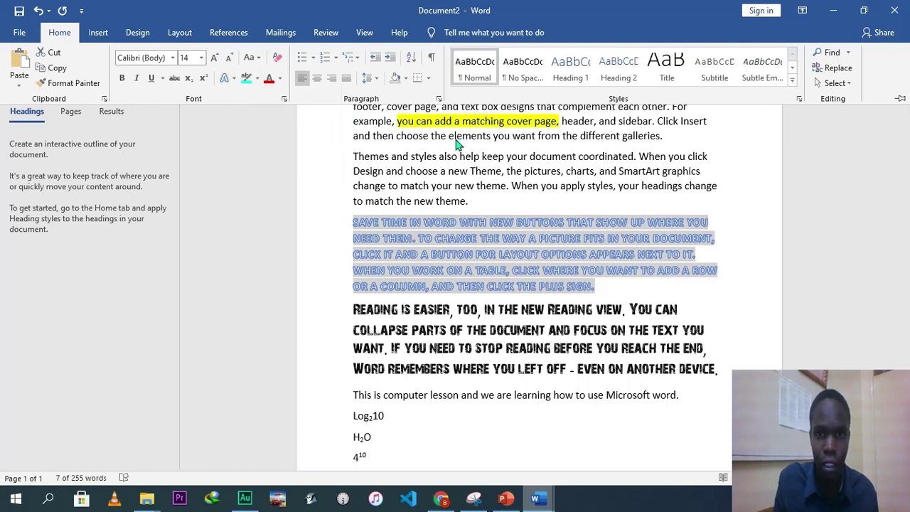
pyautogui.click(477, 155)
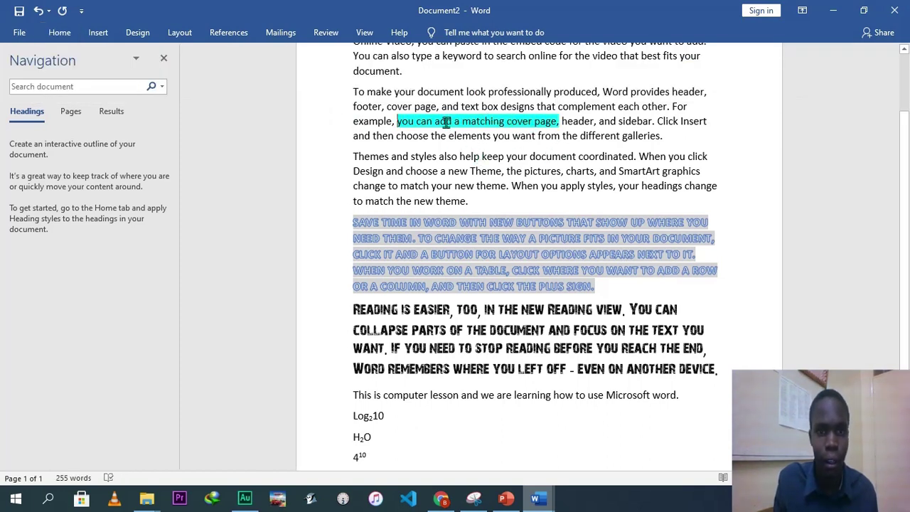
# - Change the font color of the paragraph beginning "Themes and styles" to red and clear the selection
pyautogui.moveTo(602, 293); pyautogui.dragTo(361, 159)
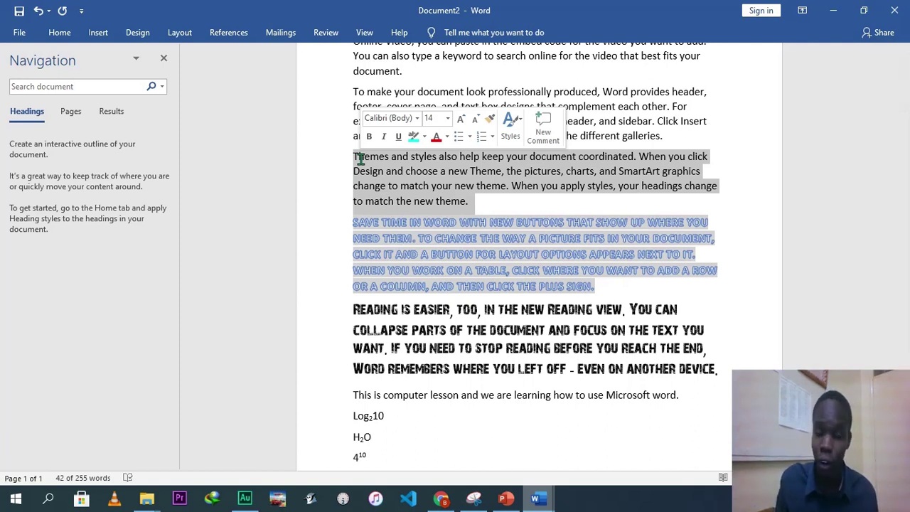
pyautogui.click(59, 32)
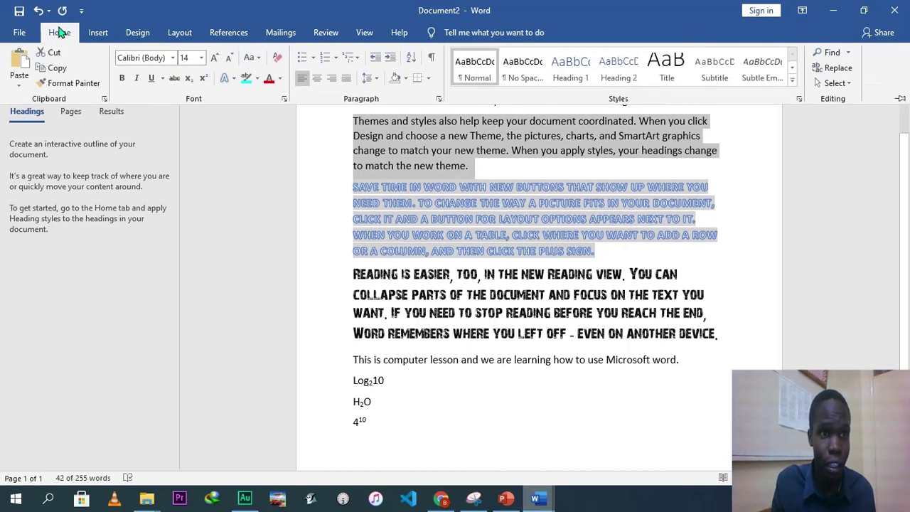
pyautogui.click(281, 78)
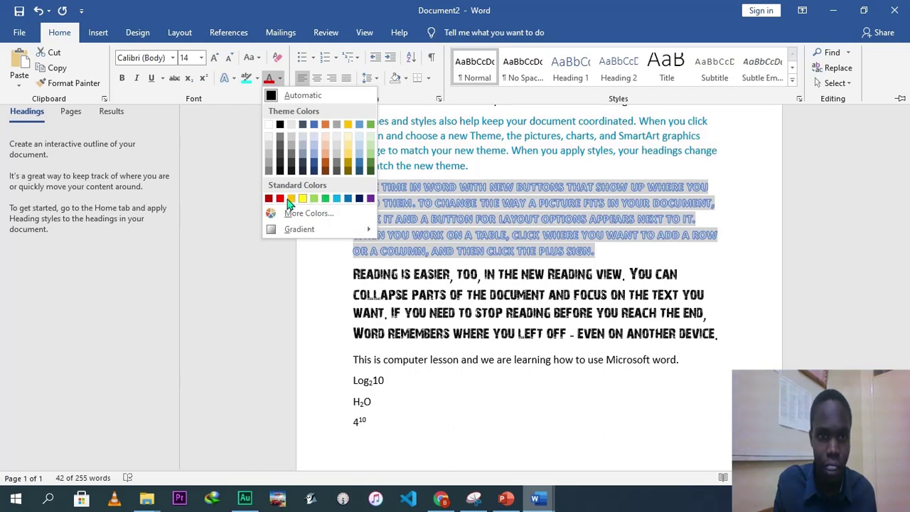
pyautogui.press('Escape')
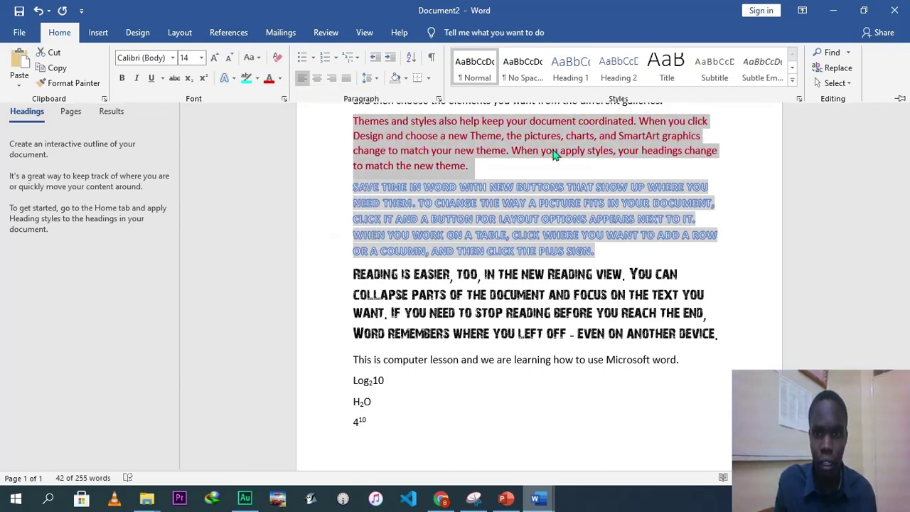
pyautogui.hotkey('ctrl', 'F1')
pyautogui.scroll(2, 901, 192)
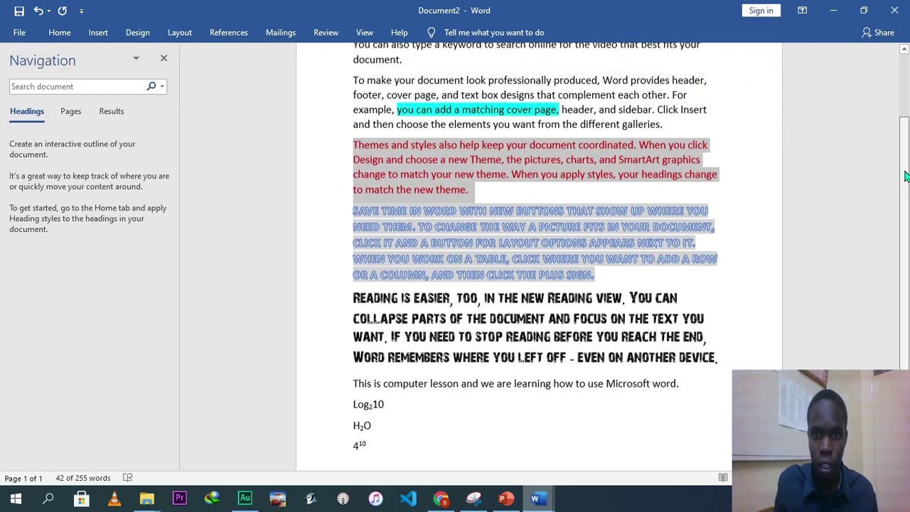
pyautogui.click(648, 226)
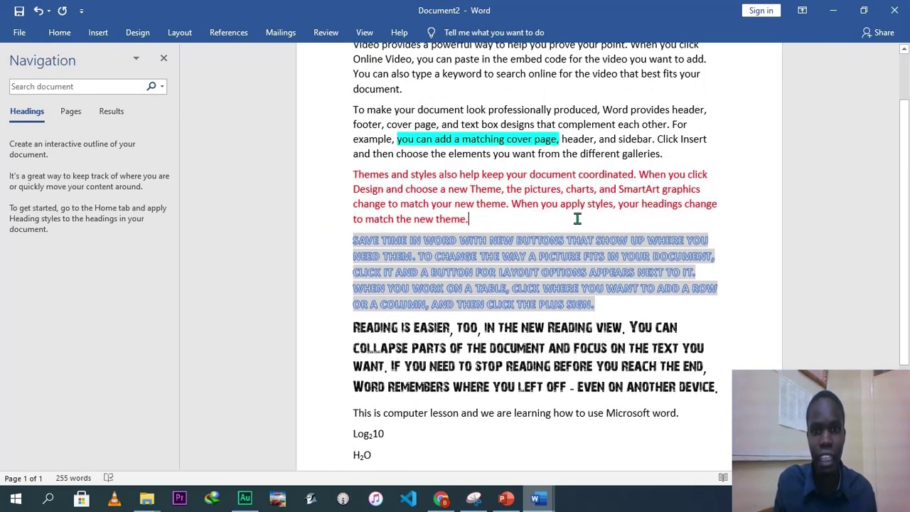
# - Replace the Log₂10, H₂O and 4¹⁰ lines at the document's end with separate lines reading School, Computer, Laptop and Printer
pyautogui.click(63, 34)
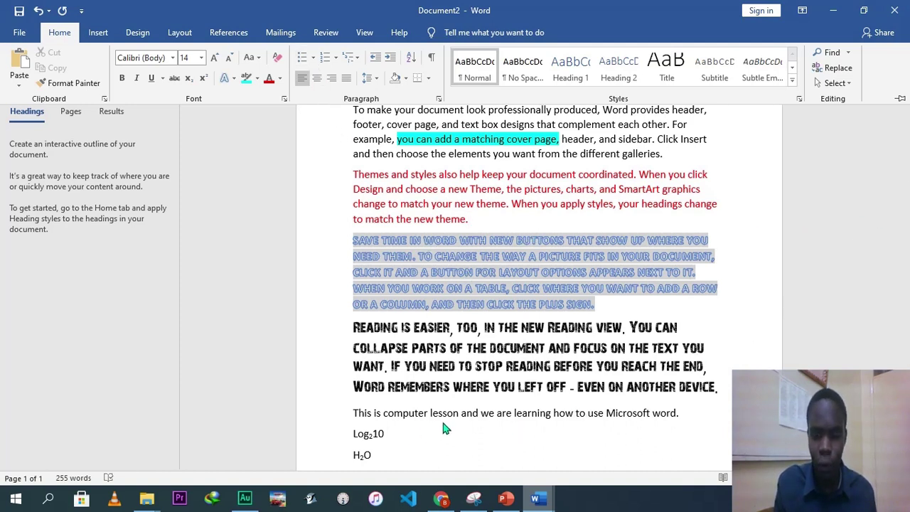
pyautogui.click(902, 269)
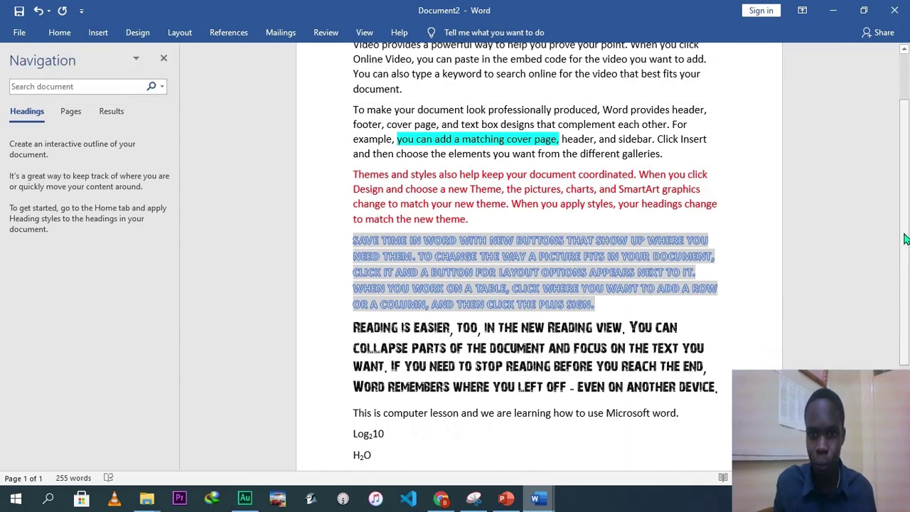
pyautogui.scroll(-3, 905, 239)
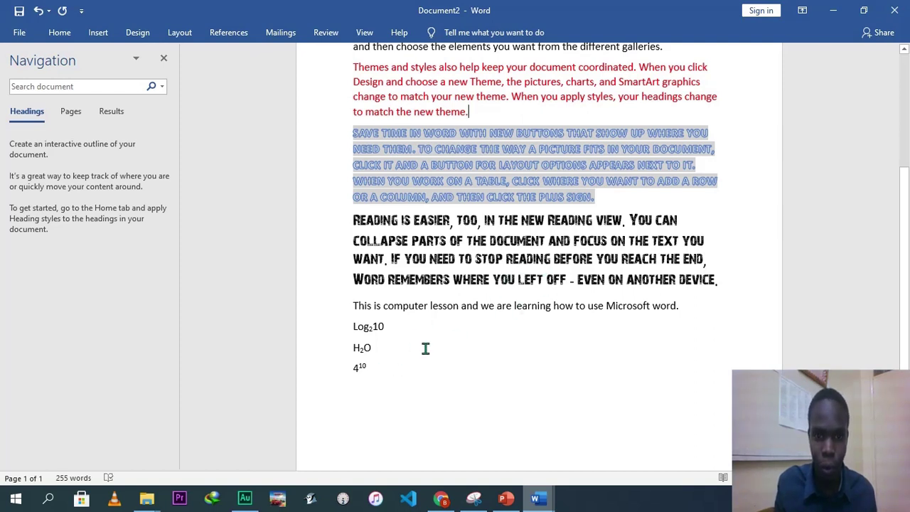
pyautogui.moveTo(372, 375); pyautogui.dragTo(356, 333)
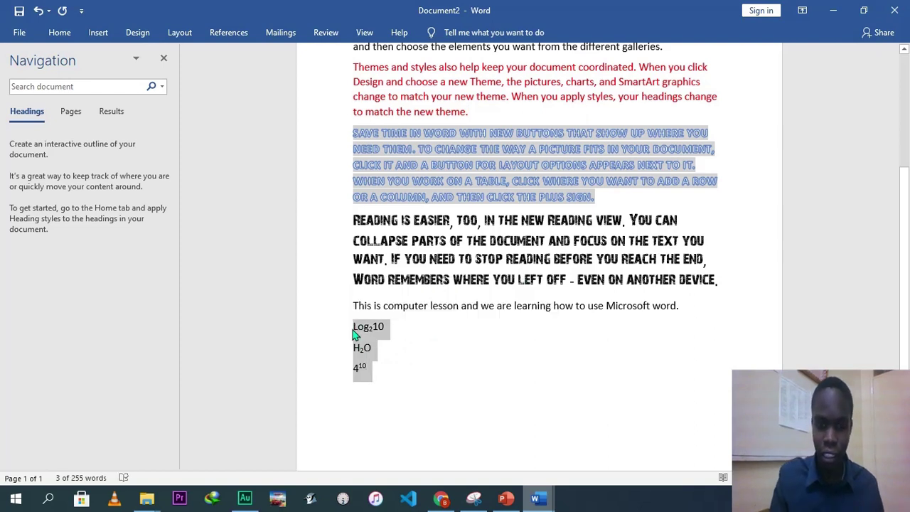
pyautogui.press('BackSpace')
pyautogui.write('School ')
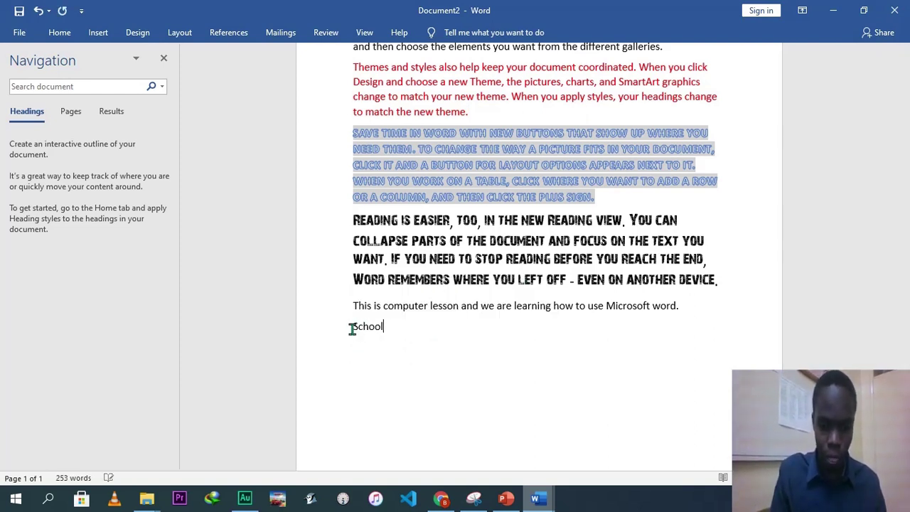
pyautogui.write('Com p')
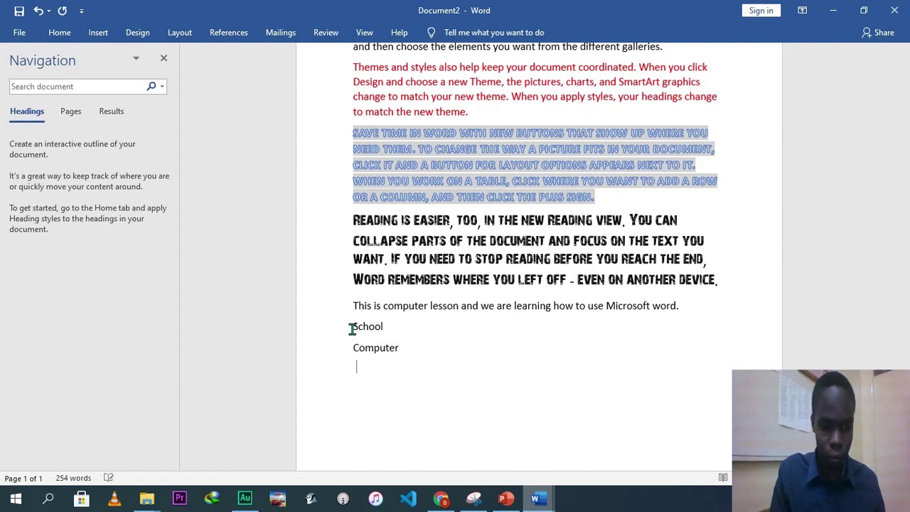
pyautogui.write('op')
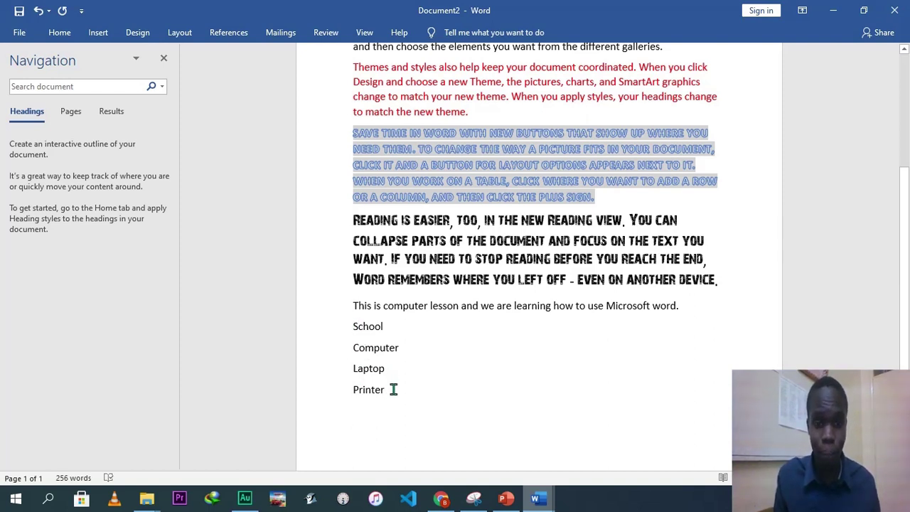
# - Format the School, Computer, Laptop and Printer lines as a bulleted list with arrowhead bullets and clear the selection
pyautogui.moveTo(378, 383); pyautogui.dragTo(353, 332)
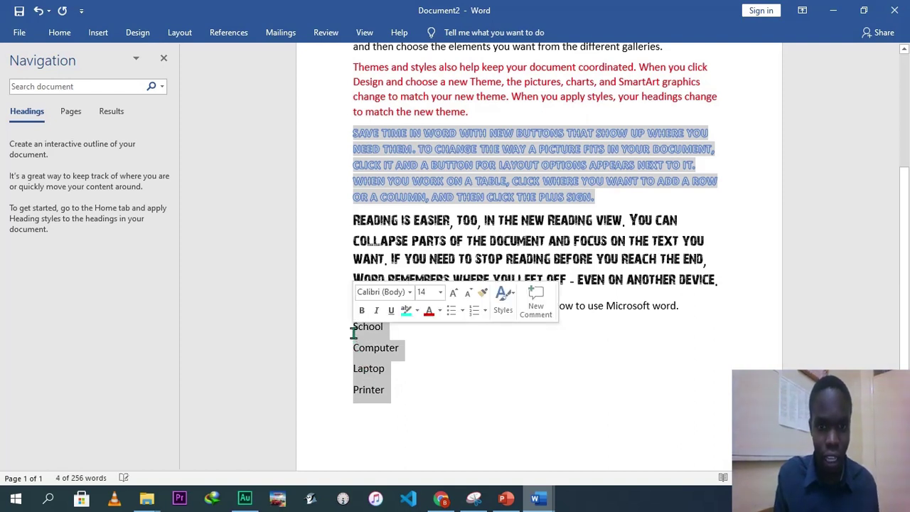
pyautogui.click(62, 35)
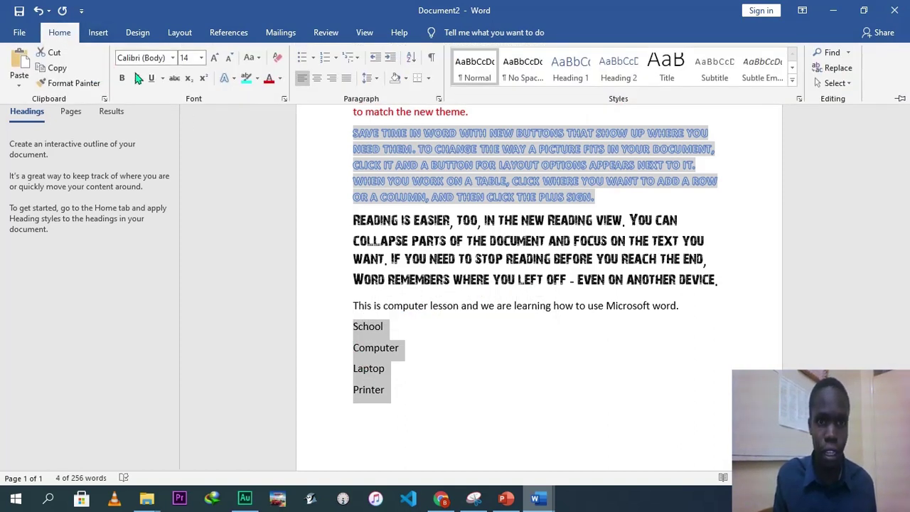
pyautogui.click(313, 58)
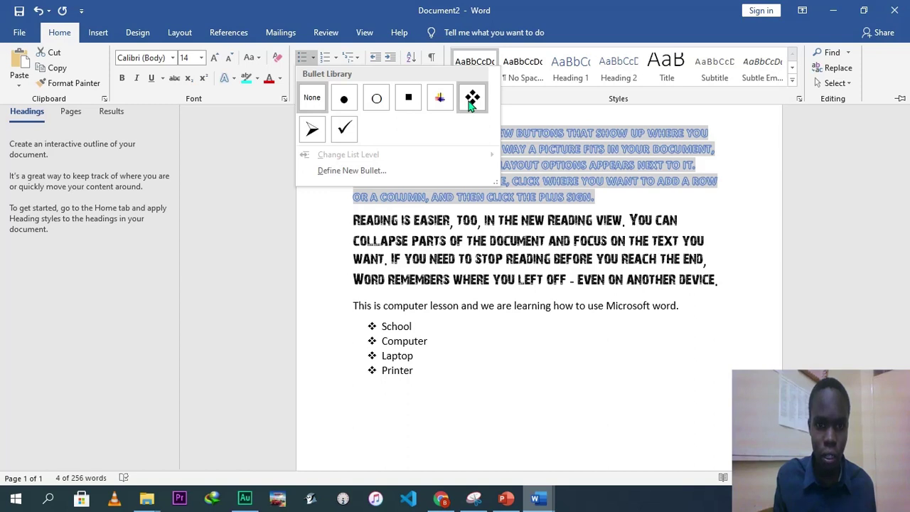
pyautogui.click(315, 129)
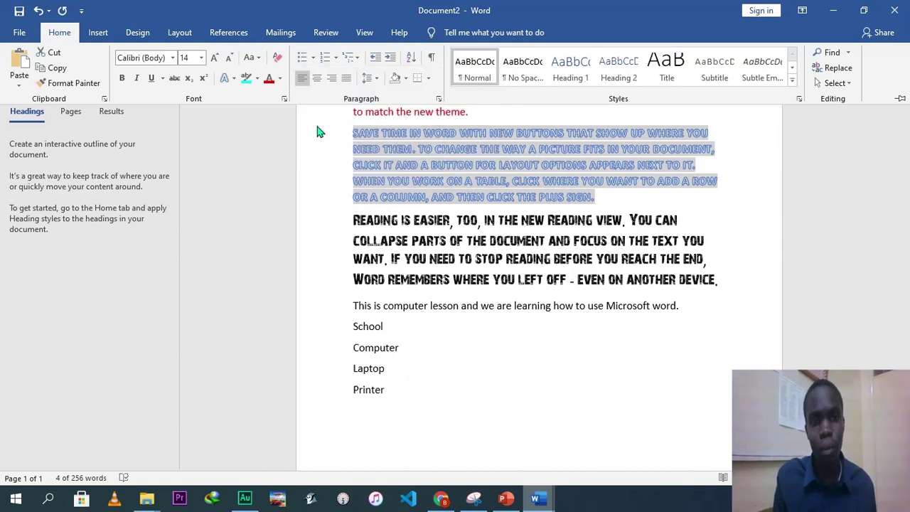
pyautogui.hotkey('ctrl', 'F1')
pyautogui.click(434, 371)
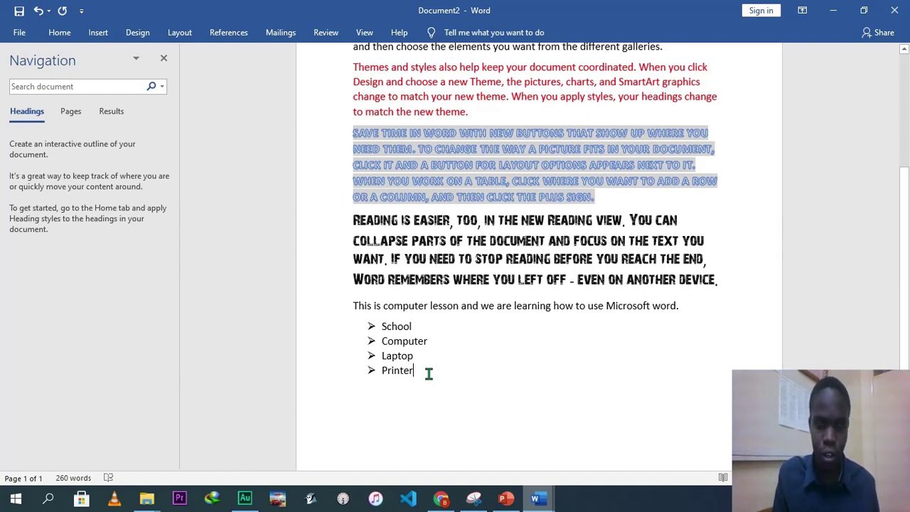
# - Convert the arrowhead-bulleted list to uppercase Roman numeral numbering (I., II., III.) and clear the selection
pyautogui.moveTo(425, 372); pyautogui.dragTo(370, 331)
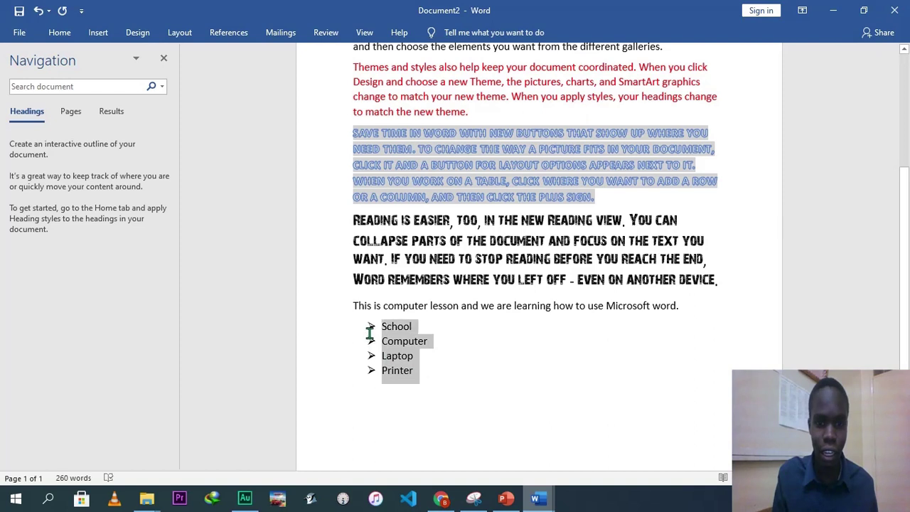
pyautogui.click(60, 36)
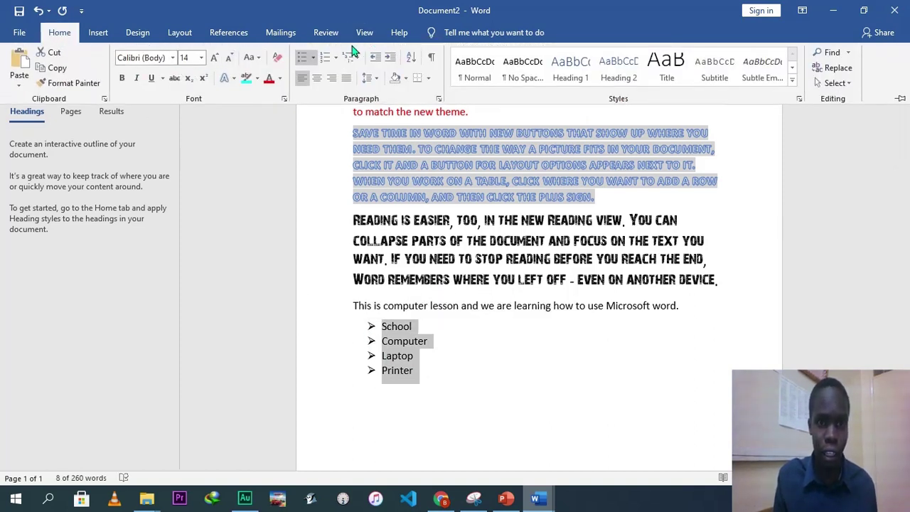
pyautogui.click(338, 58)
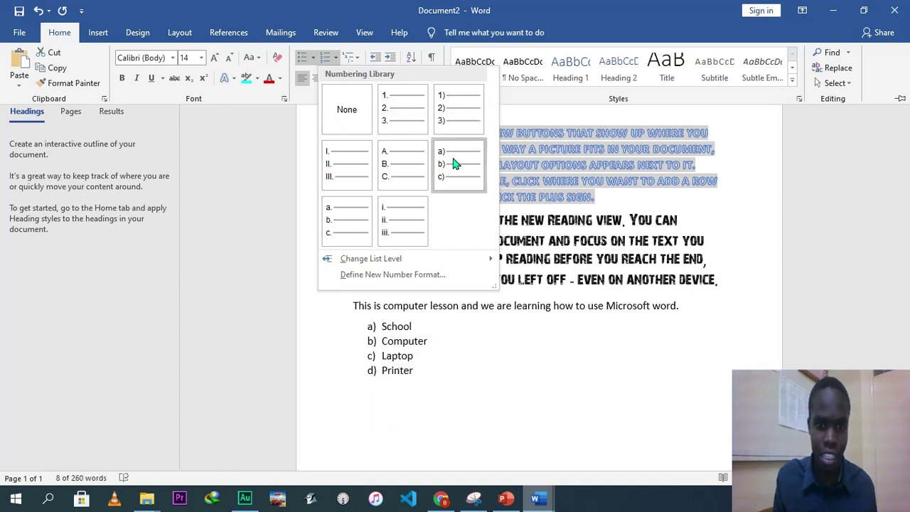
pyautogui.click(351, 164)
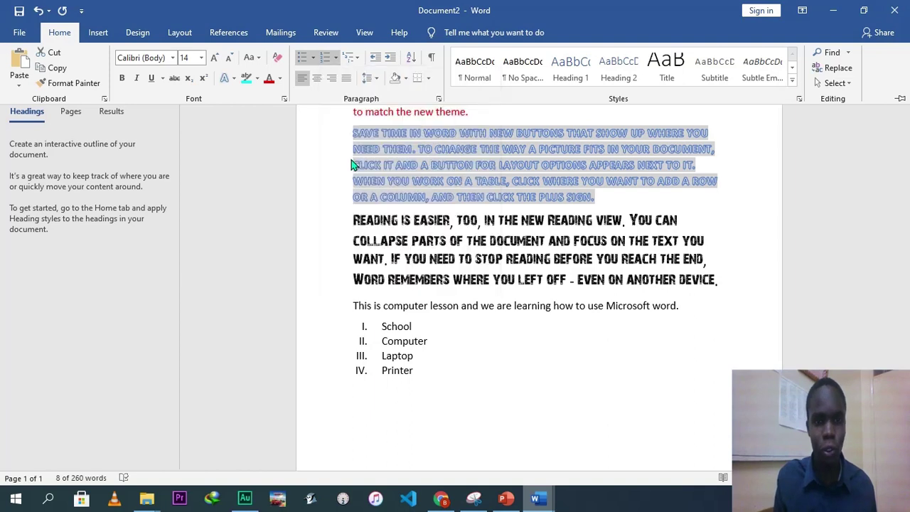
pyautogui.click(467, 343)
pyautogui.click(468, 348)
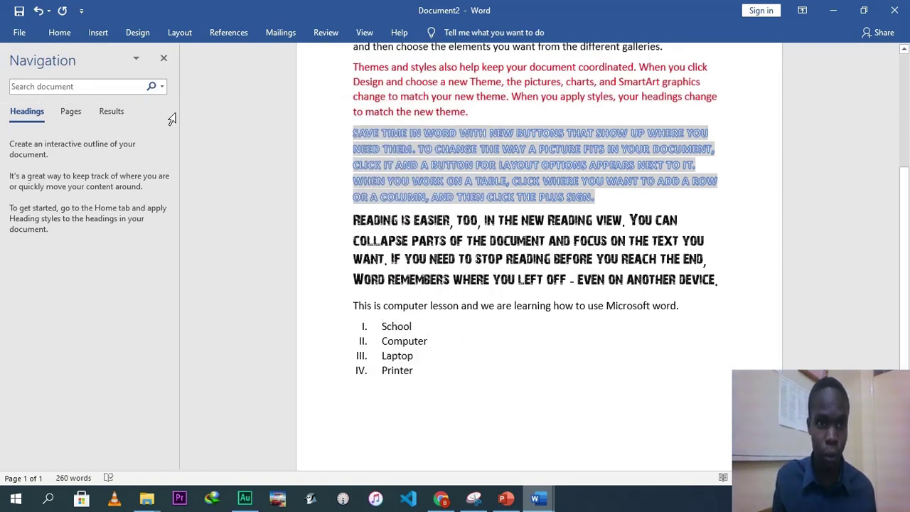
pyautogui.click(60, 32)
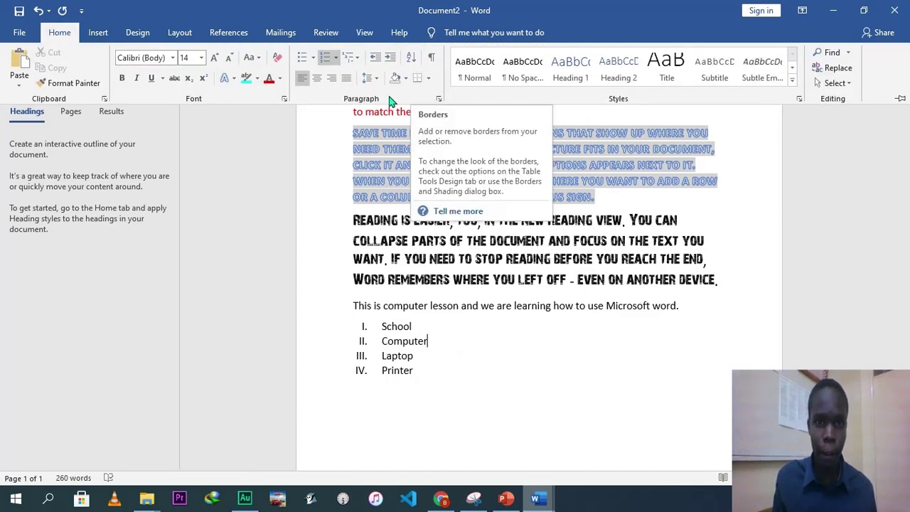
pyautogui.click(489, 418)
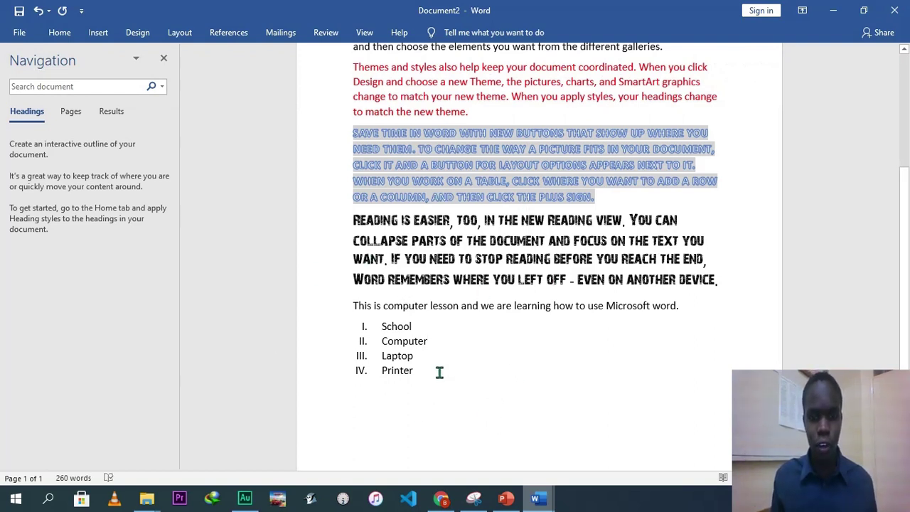
pyautogui.moveTo(413, 370); pyautogui.dragTo(382, 326)
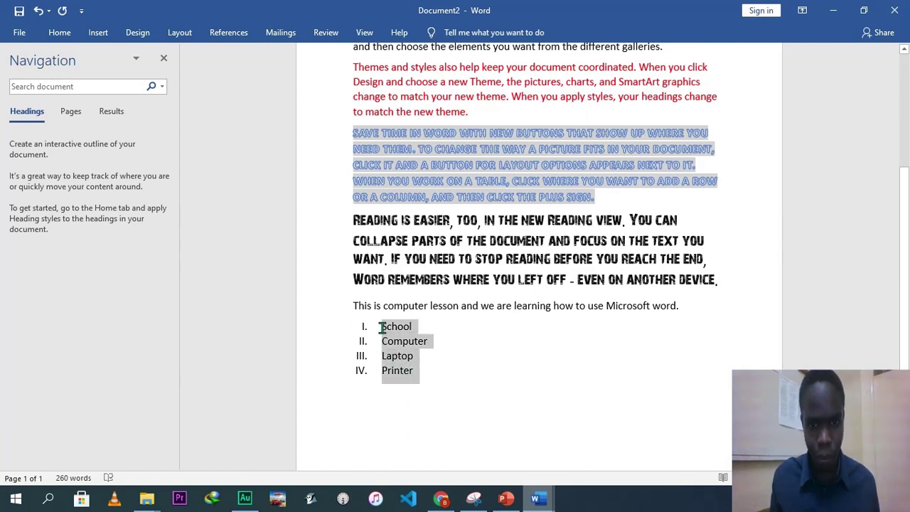
pyautogui.click(549, 346)
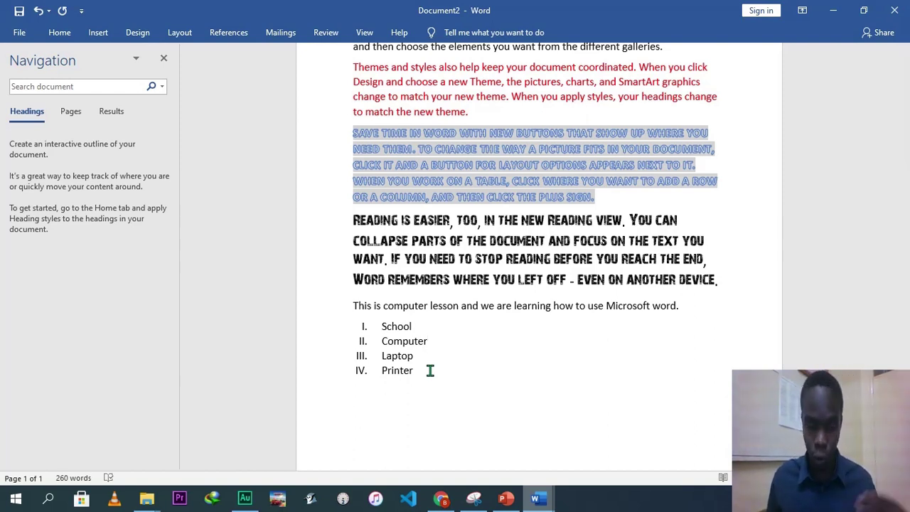
# - Try center, right and left alignment on the four-item Roman-numbered list, ending with justified alignment
pyautogui.moveTo(392, 362); pyautogui.dragTo(366, 329)
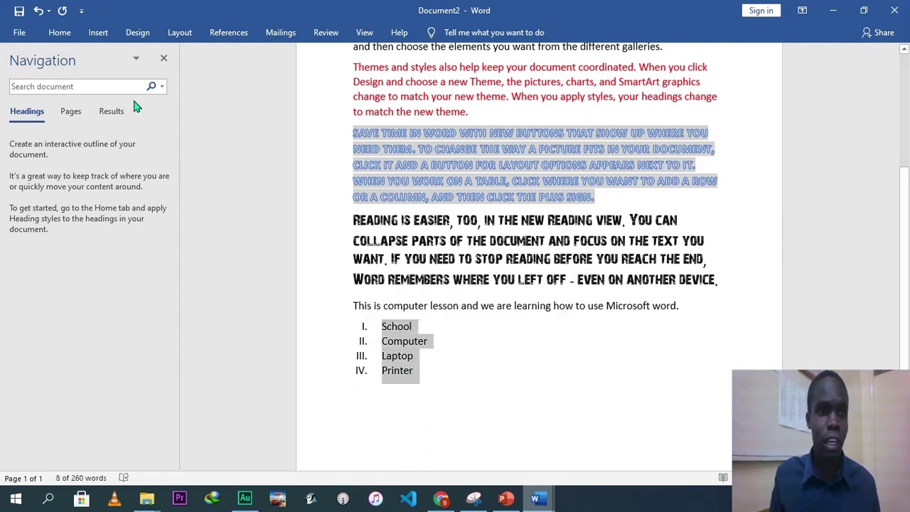
pyautogui.click(60, 33)
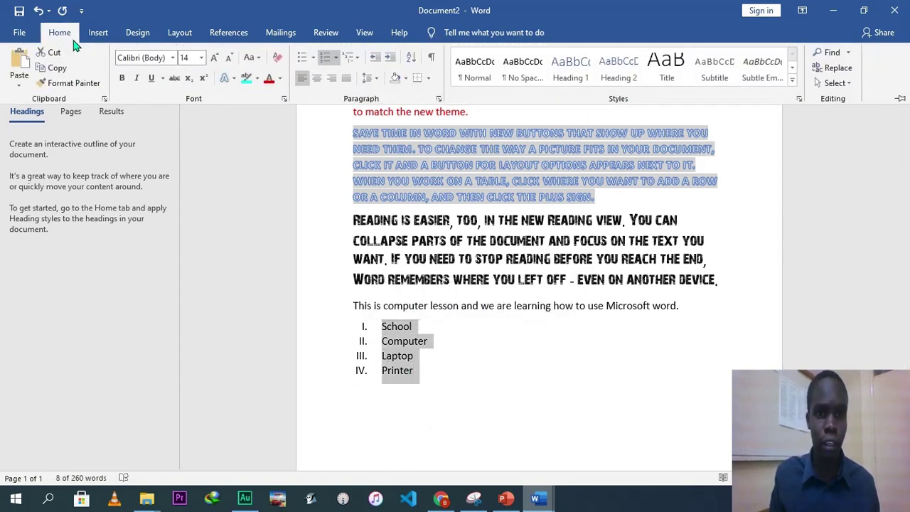
pyautogui.click(316, 82)
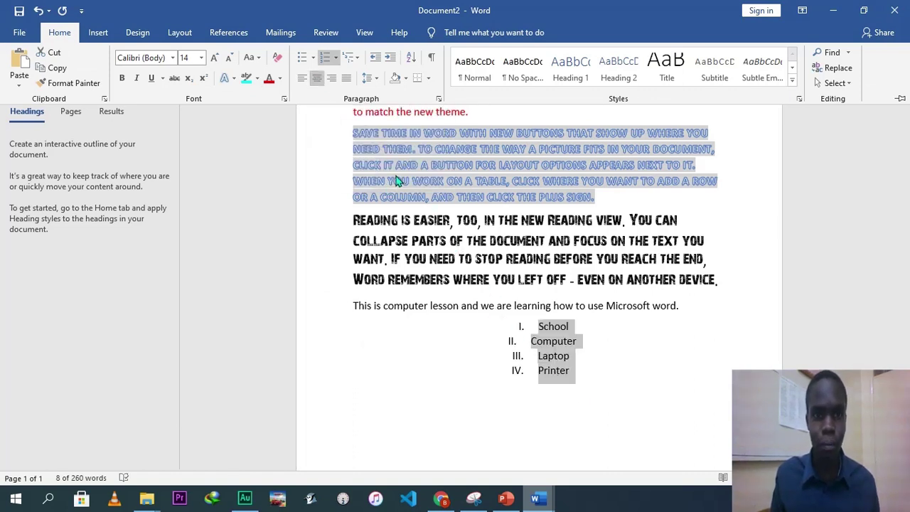
pyautogui.click(332, 78)
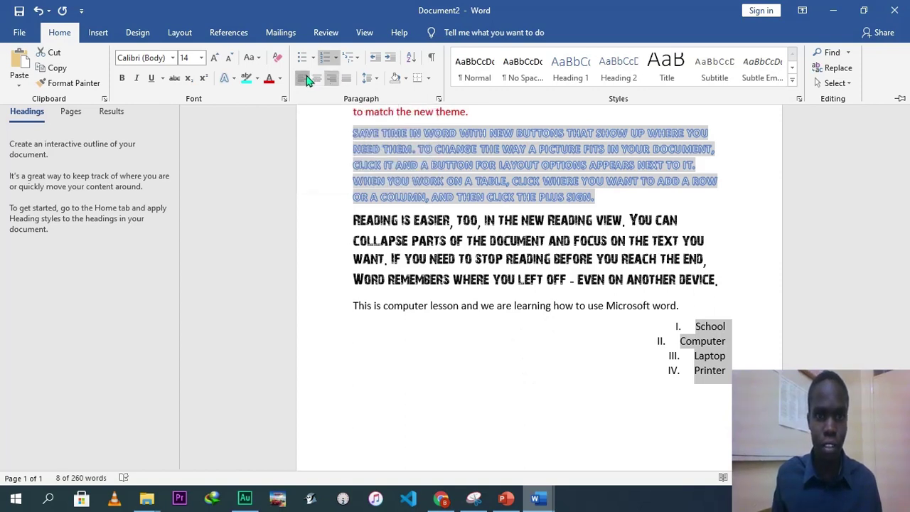
pyautogui.click(307, 80)
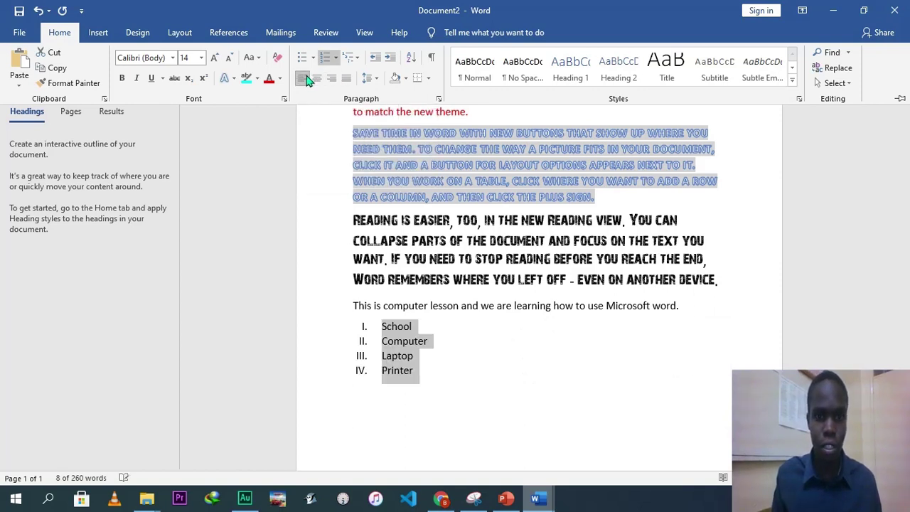
pyautogui.click(345, 80)
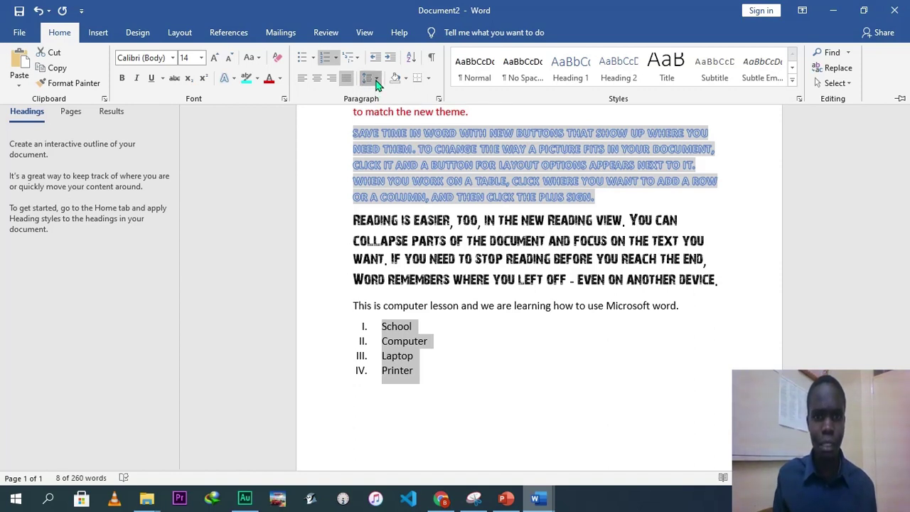
# - Set the line spacing of the Roman-numbered list to 1.0
pyautogui.click(376, 79)
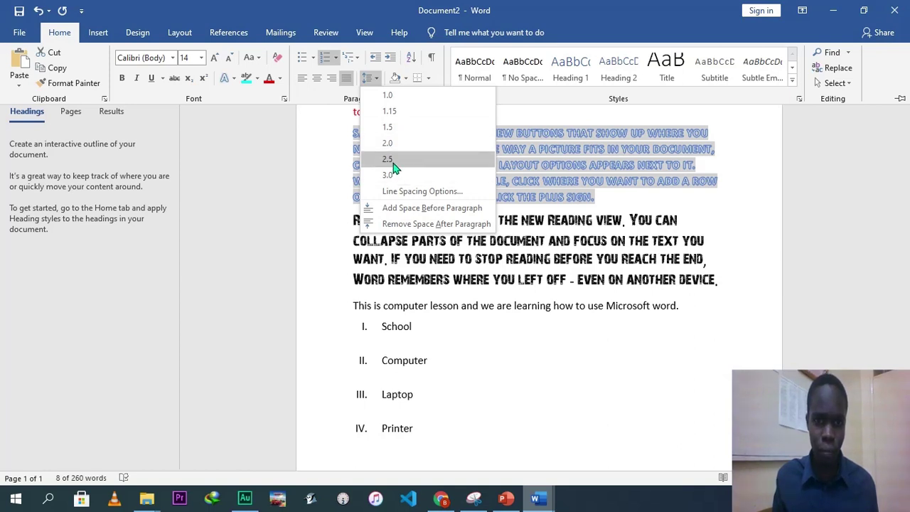
pyautogui.click(407, 99)
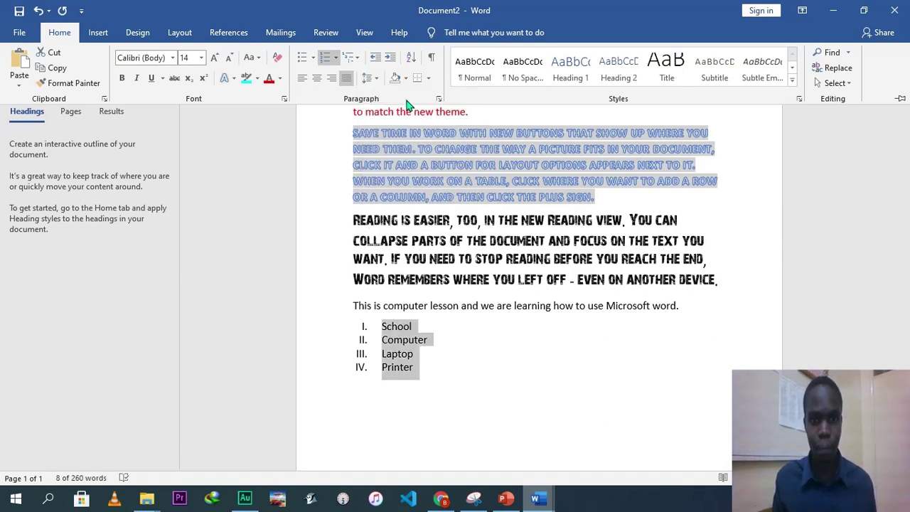
# - Clear the selection of the Roman-numbered list
pyautogui.hotkey('ctrl', 'F1')
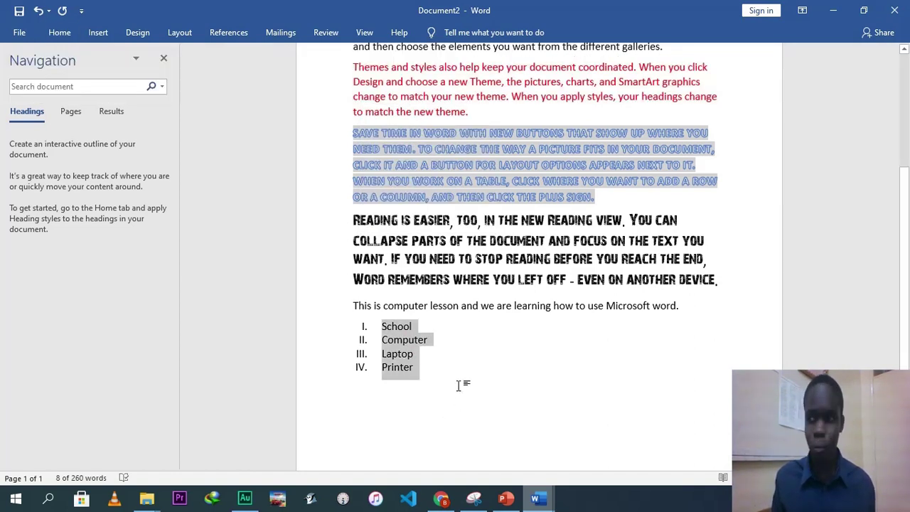
pyautogui.click(459, 383)
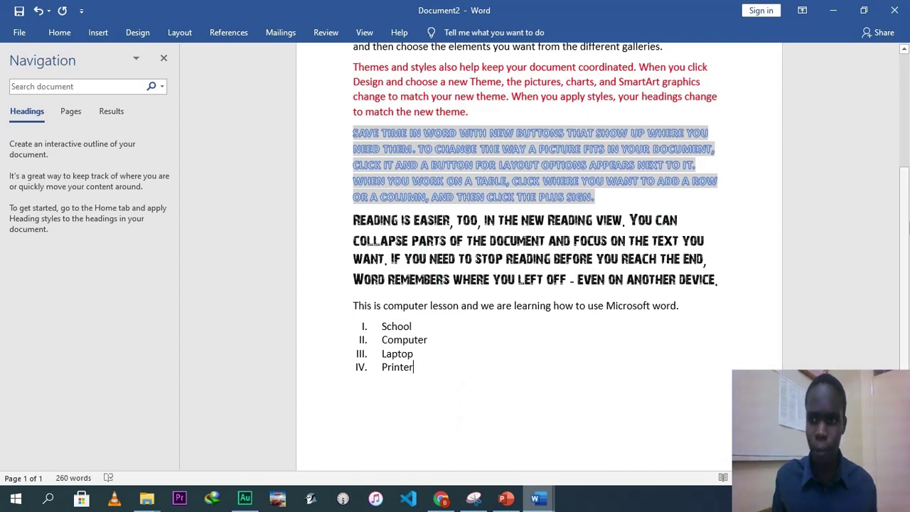
pyautogui.scroll(3, 907, 226)
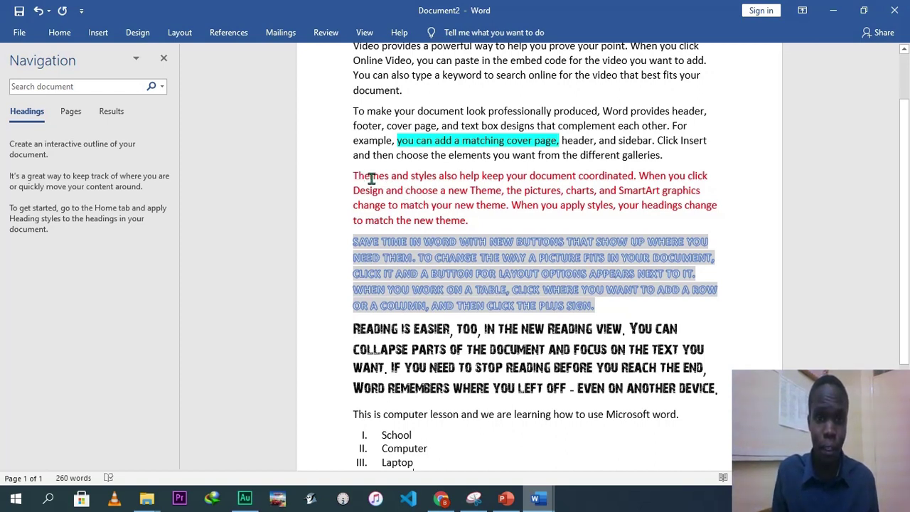
pyautogui.moveTo(351, 172); pyautogui.dragTo(577, 175)
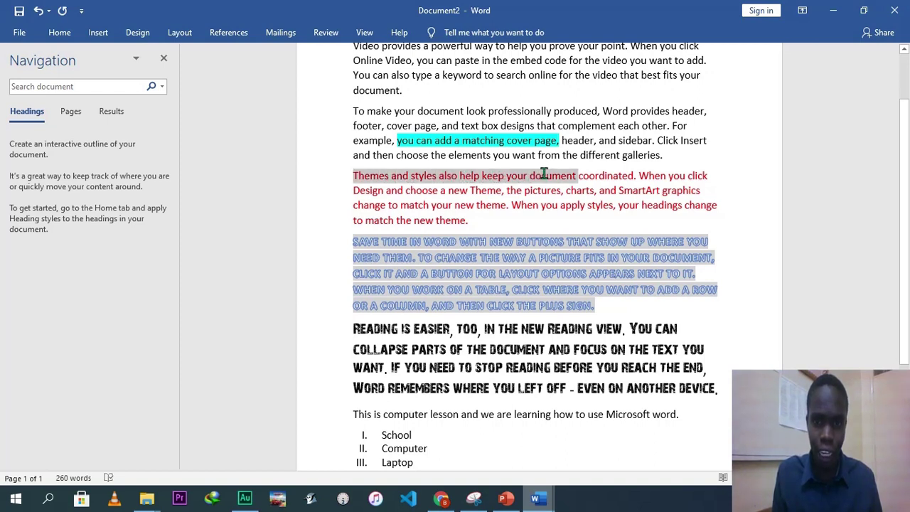
pyautogui.click(60, 33)
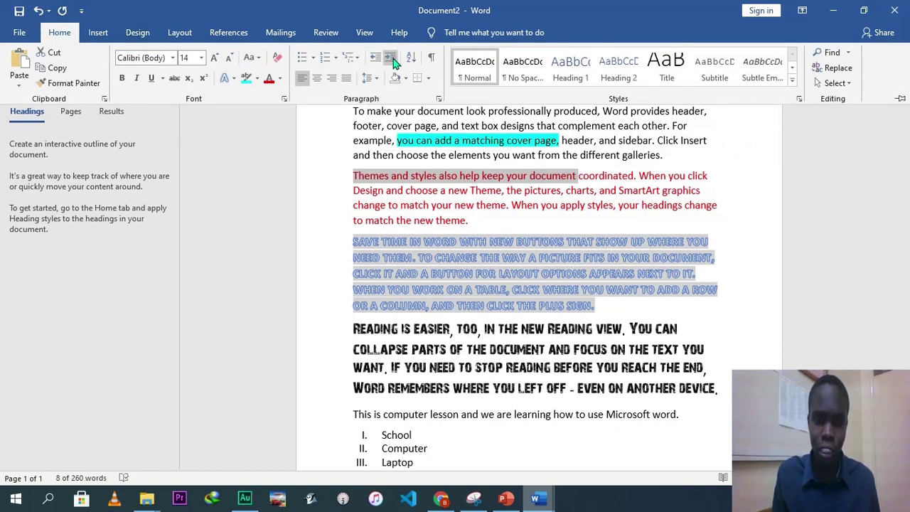
pyautogui.click(444, 286)
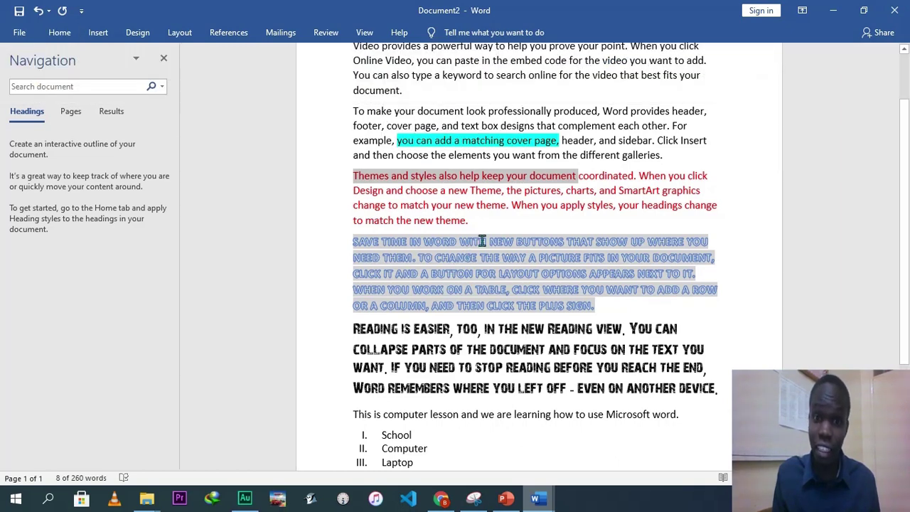
pyautogui.click(480, 242)
# - Select the whole red "Themes and styles" paragraph and increase its indent by three levels
pyautogui.moveTo(477, 223); pyautogui.dragTo(358, 177)
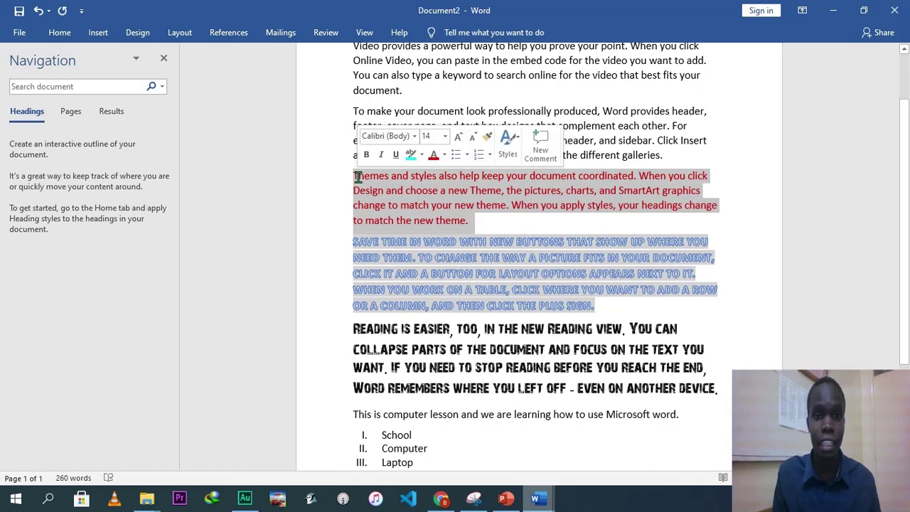
pyautogui.click(60, 33)
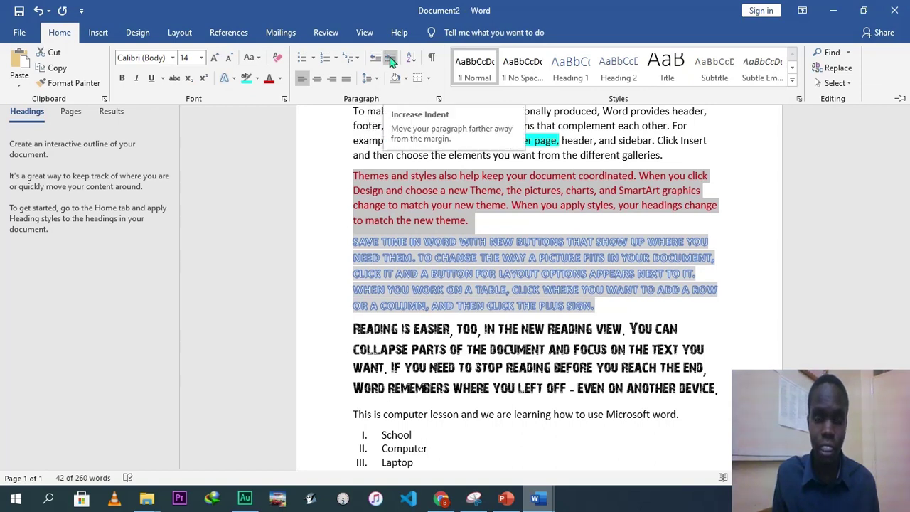
pyautogui.click(391, 61)
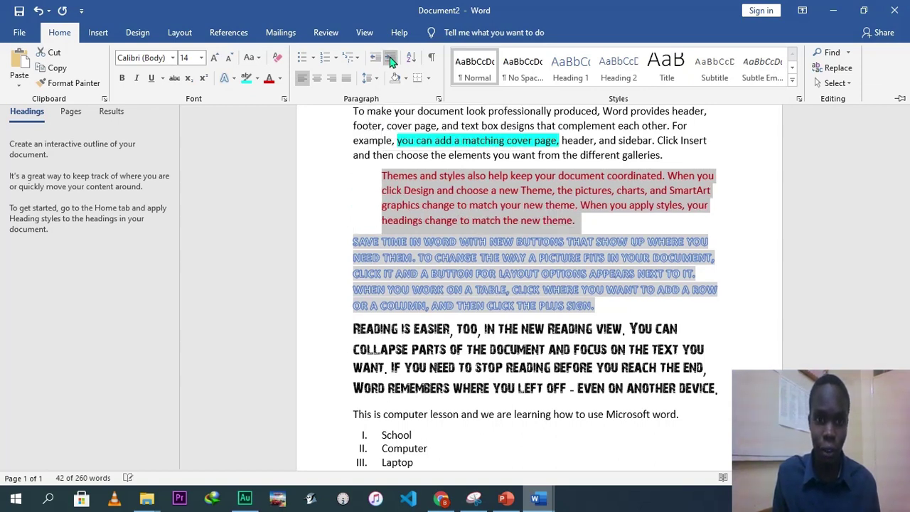
pyautogui.click(390, 61)
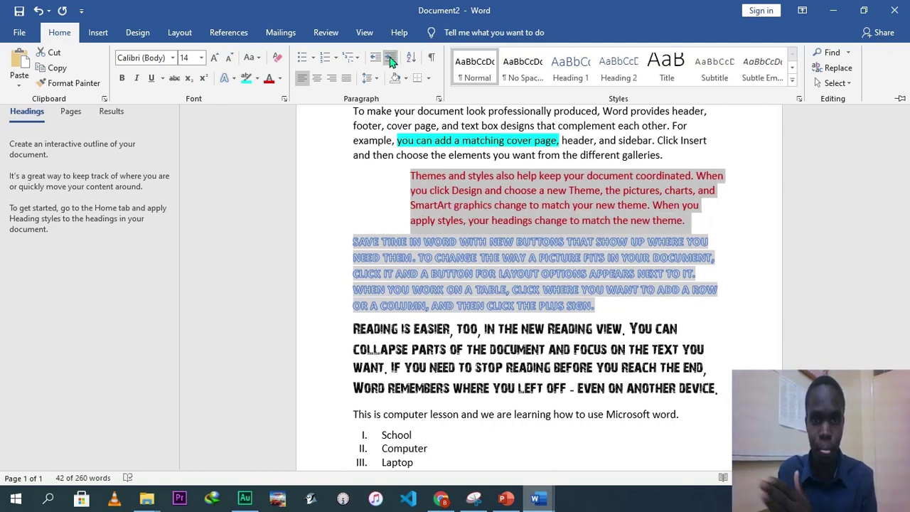
pyautogui.click(390, 61)
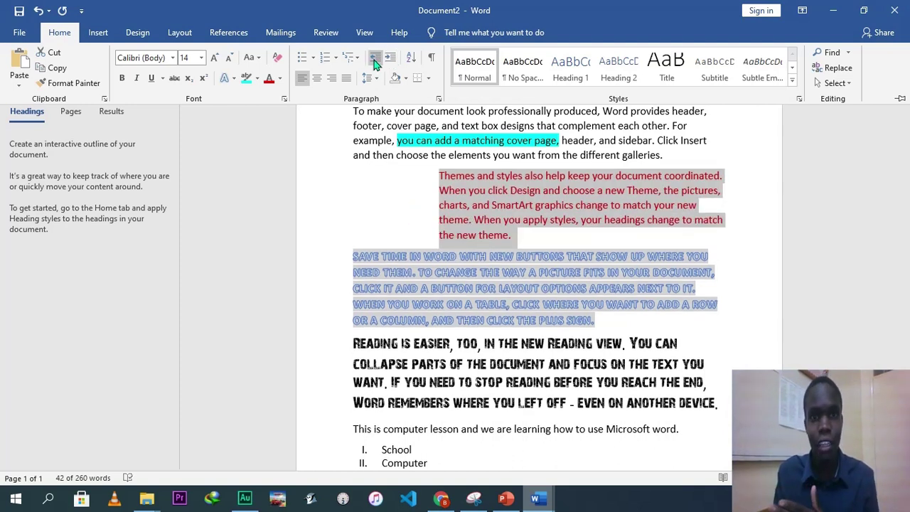
# - Decrease the red paragraph's indent by three levels, back to the margin
pyautogui.click(375, 61)
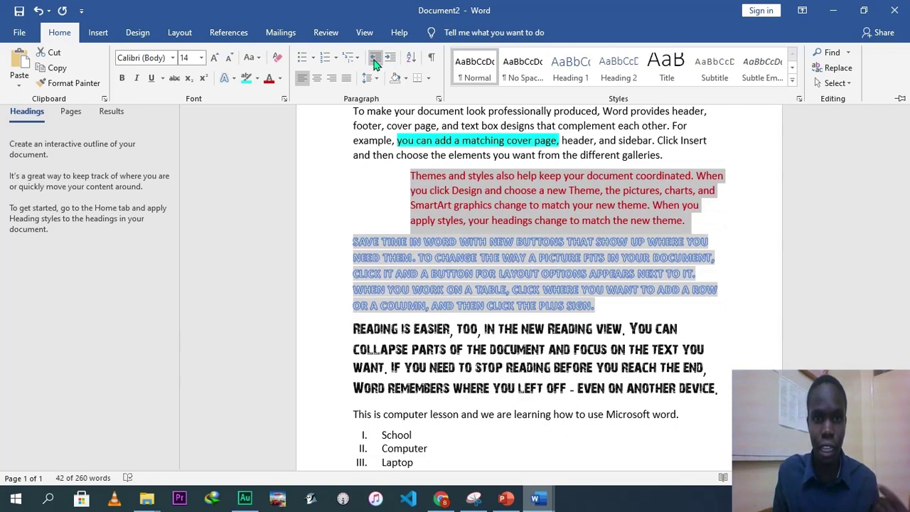
pyautogui.click(375, 61)
pyautogui.click(375, 61)
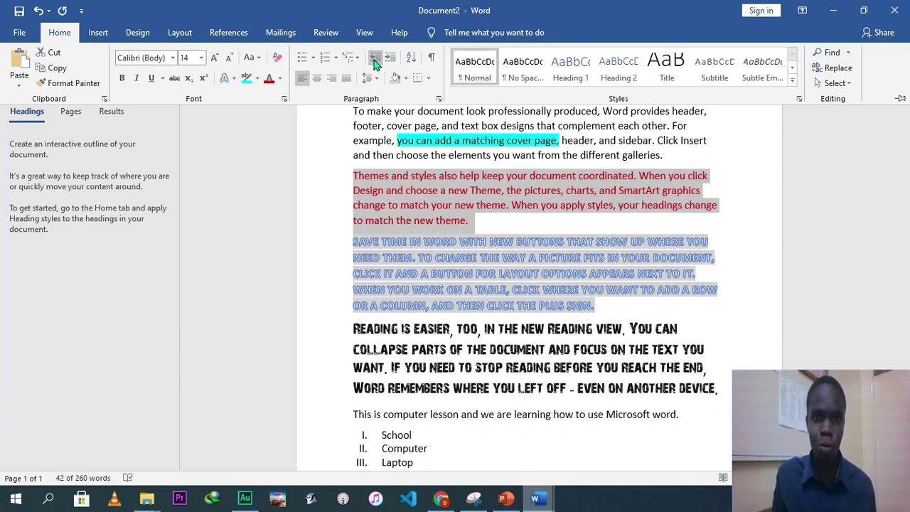
# - Add a top border to the red "Themes and styles" paragraph and to the "To make your document" paragraph above it
pyautogui.click(427, 78)
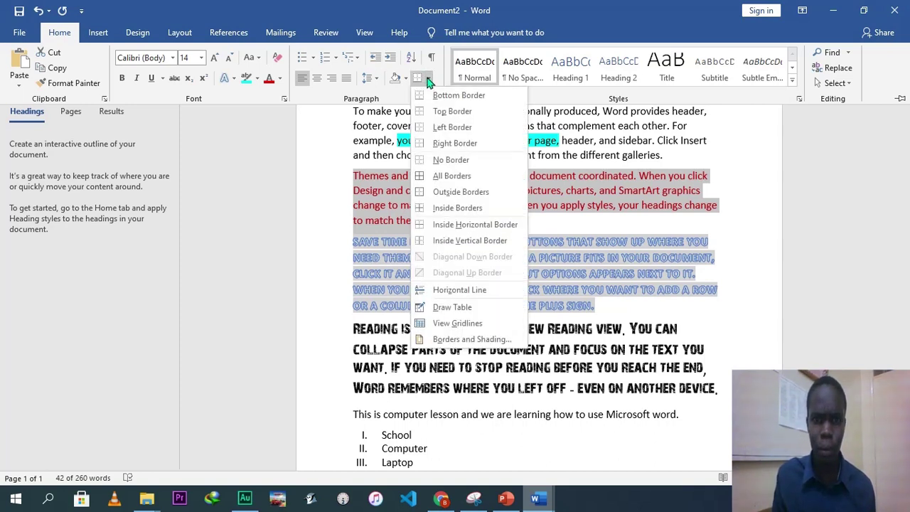
pyautogui.click(468, 112)
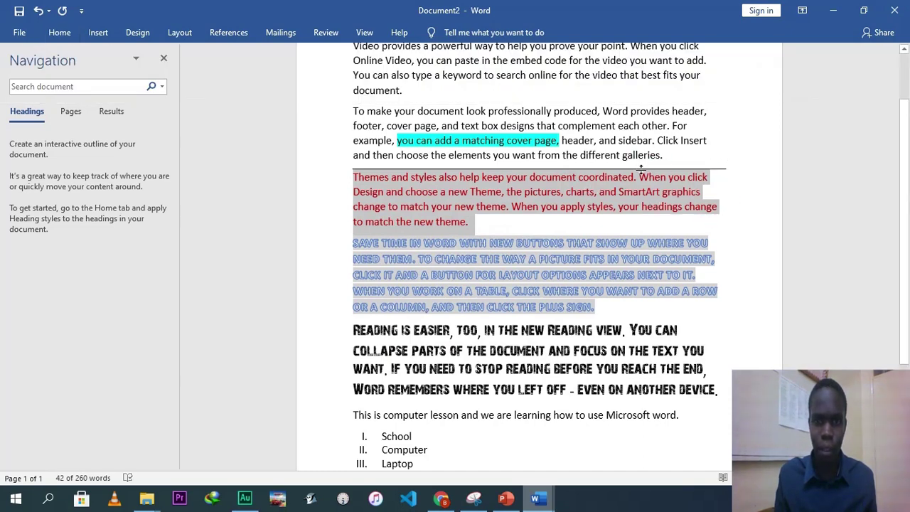
pyautogui.scroll(2, 906, 245)
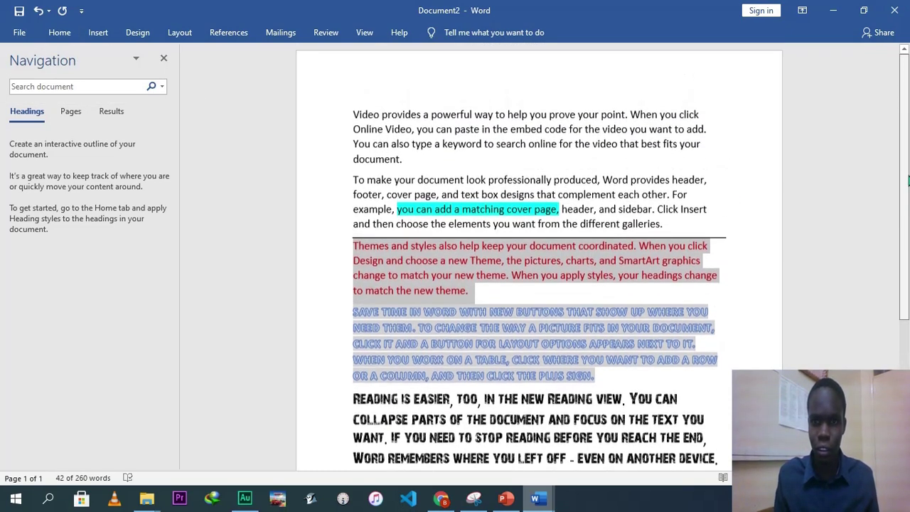
pyautogui.moveTo(663, 226); pyautogui.dragTo(353, 179)
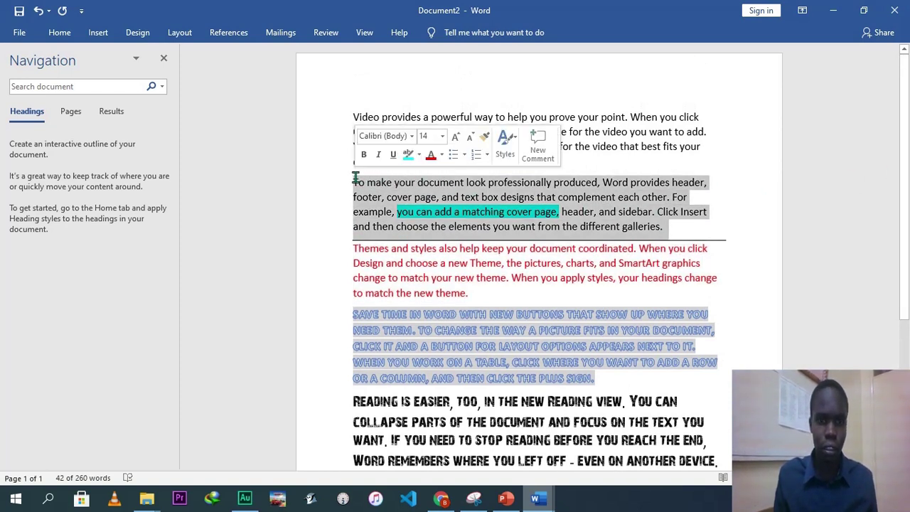
pyautogui.click(67, 34)
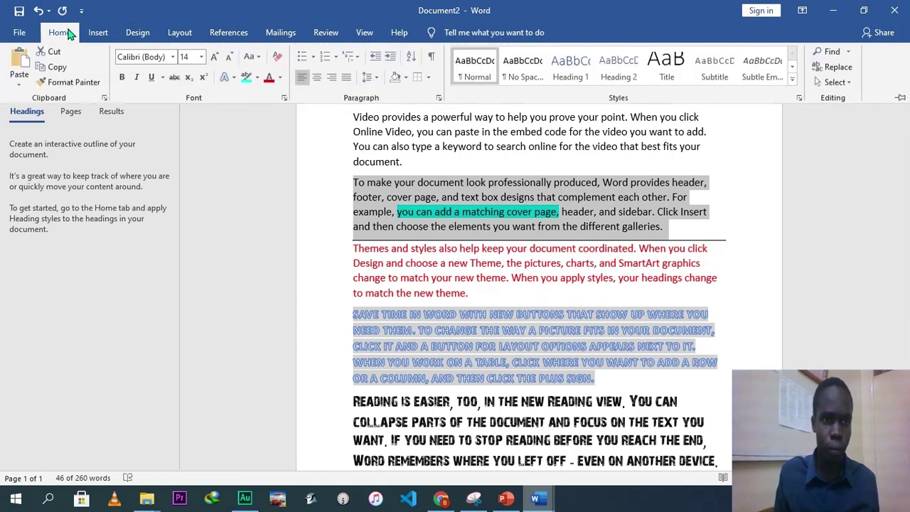
pyautogui.click(422, 79)
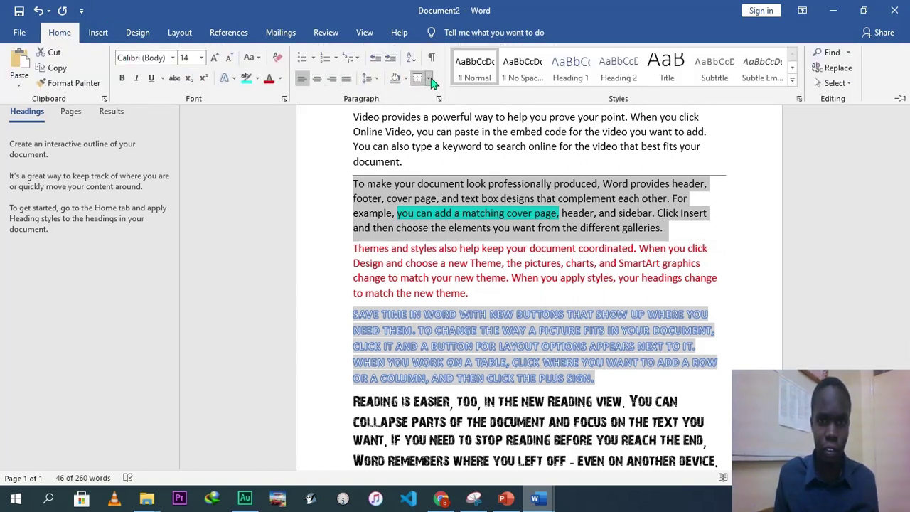
pyautogui.click(429, 79)
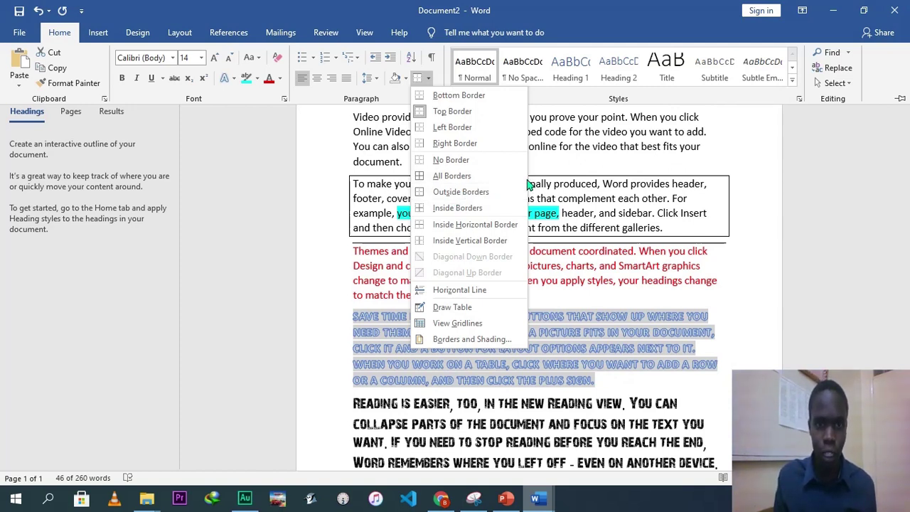
pyautogui.click(599, 184)
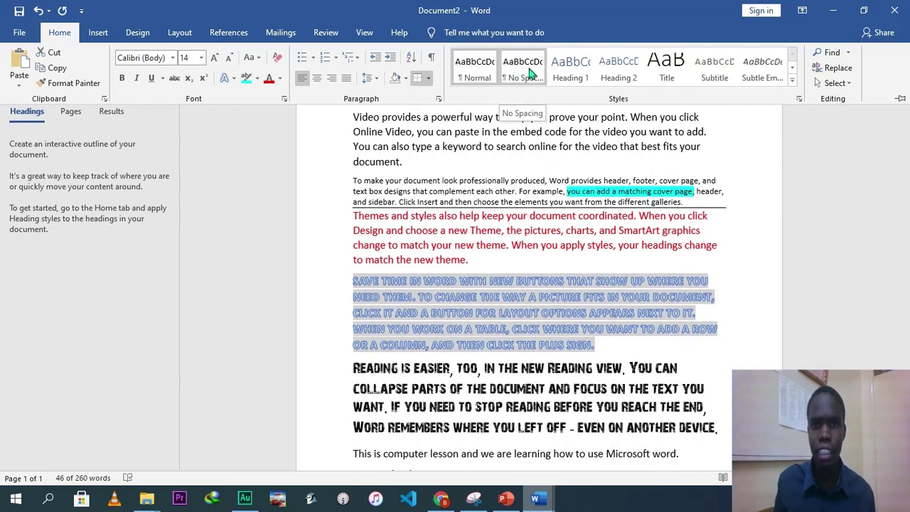
pyautogui.click(723, 245)
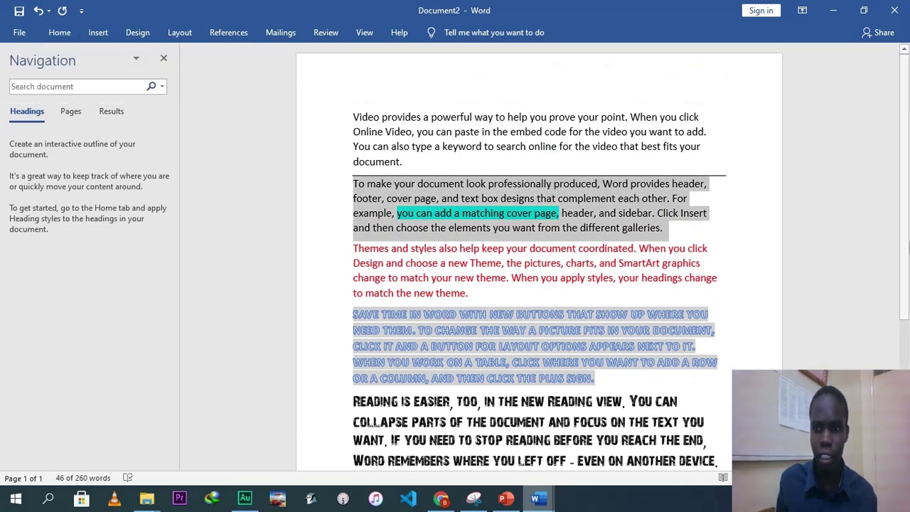
# - Apply the Heading 1 style to the "Reading is easier" paragraph and clear the selection
pyautogui.scroll(-3, 906, 248)
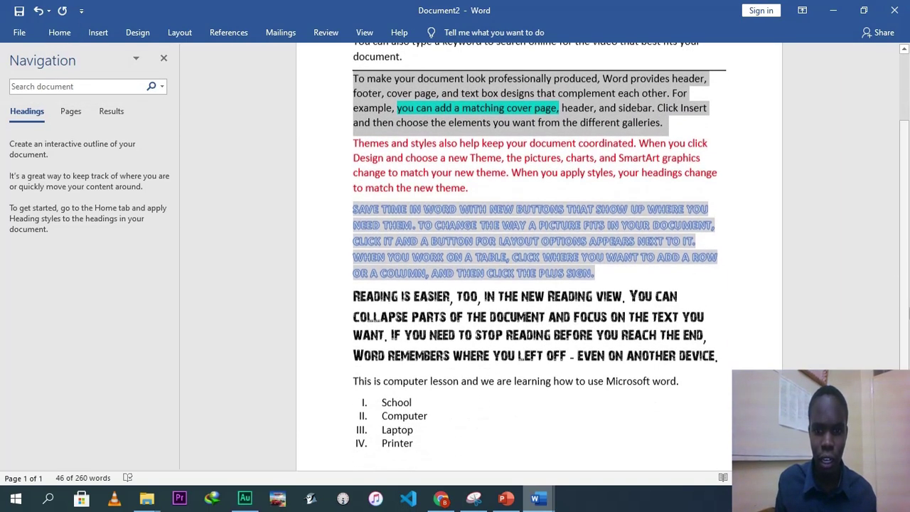
pyautogui.moveTo(719, 357); pyautogui.dragTo(357, 298)
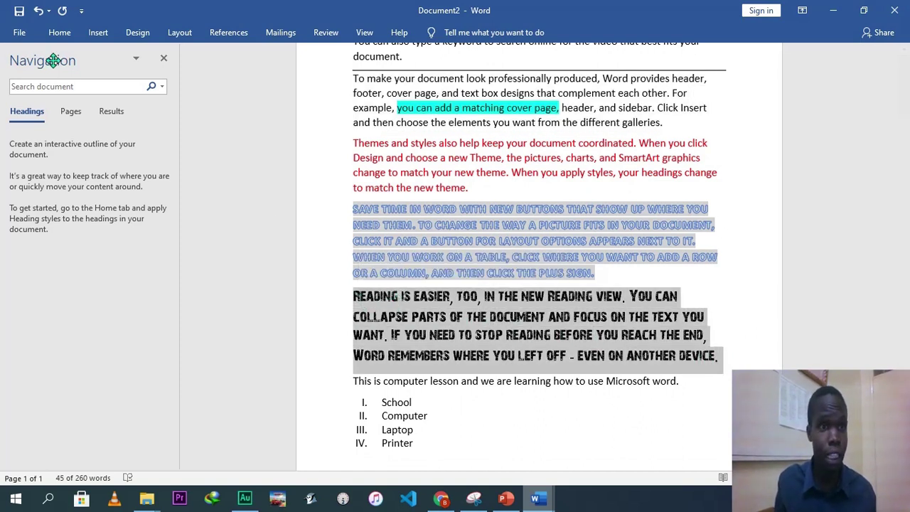
pyautogui.click(60, 39)
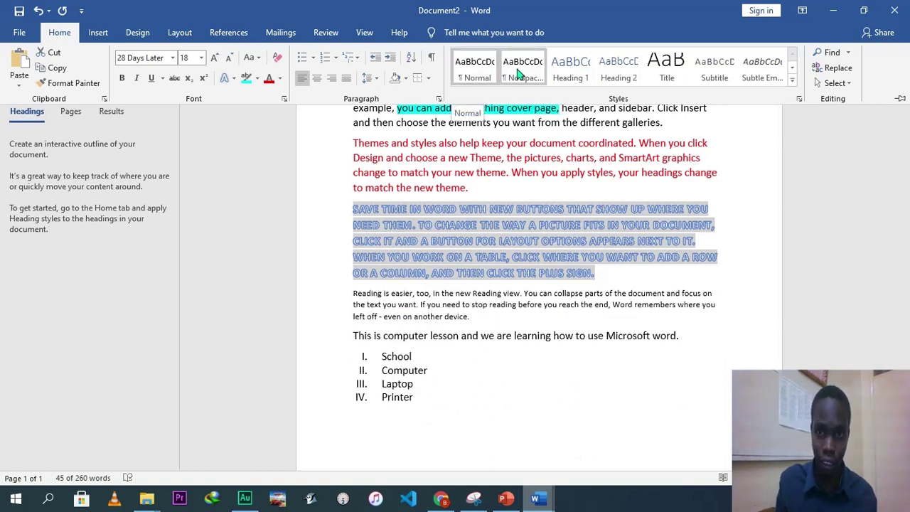
pyautogui.click(565, 69)
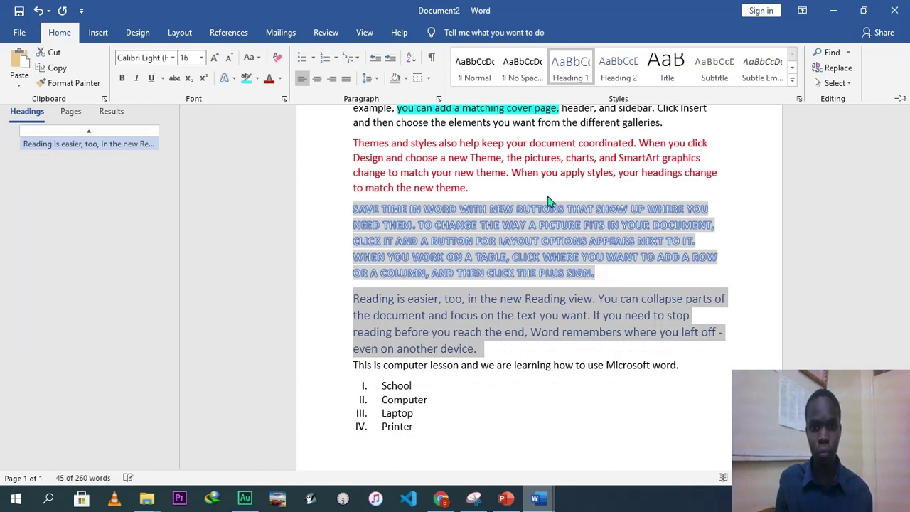
pyautogui.hotkey('ctrl', 'F1')
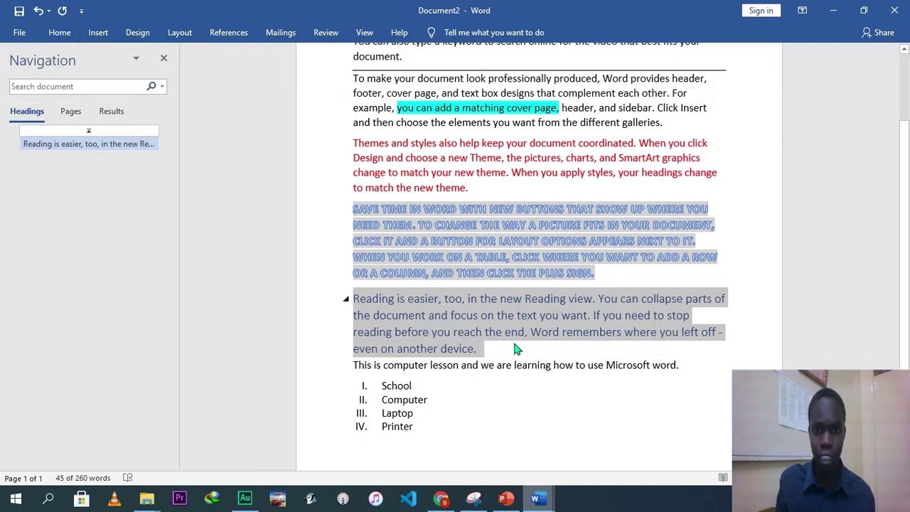
pyautogui.click(499, 352)
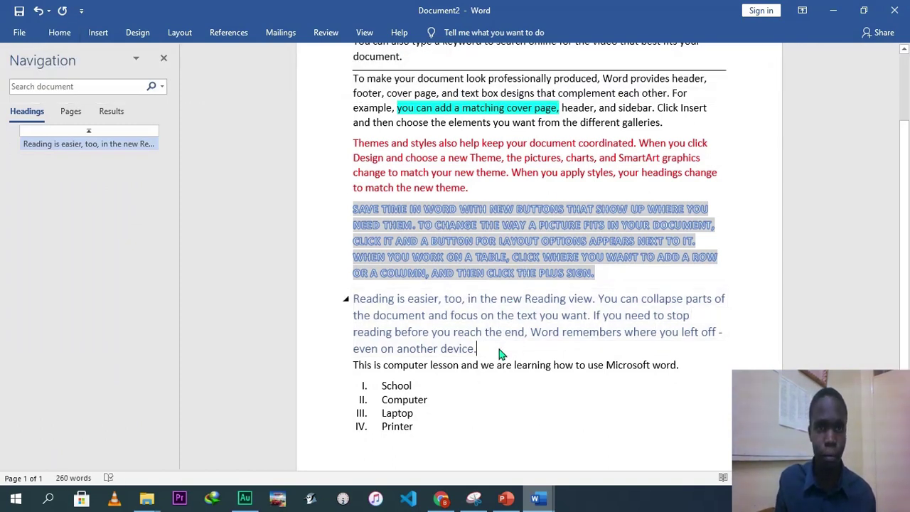
pyautogui.click(60, 33)
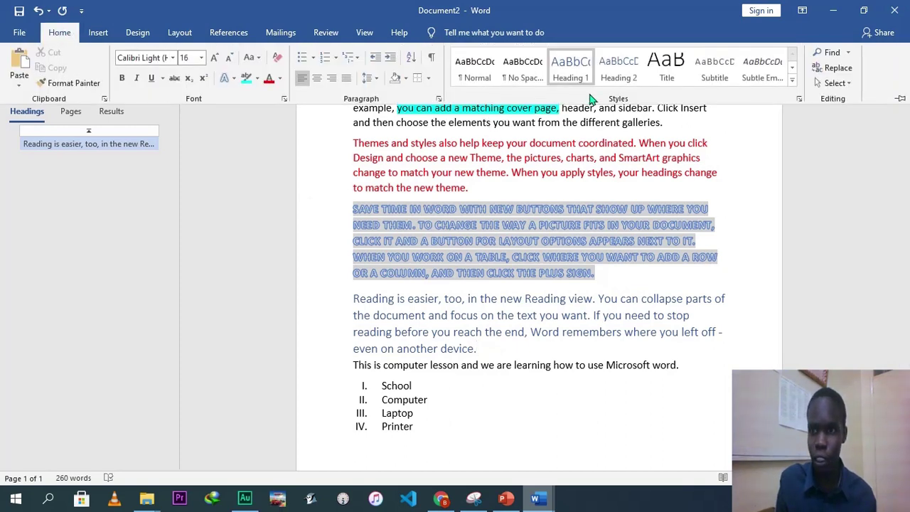
pyautogui.click(590, 297)
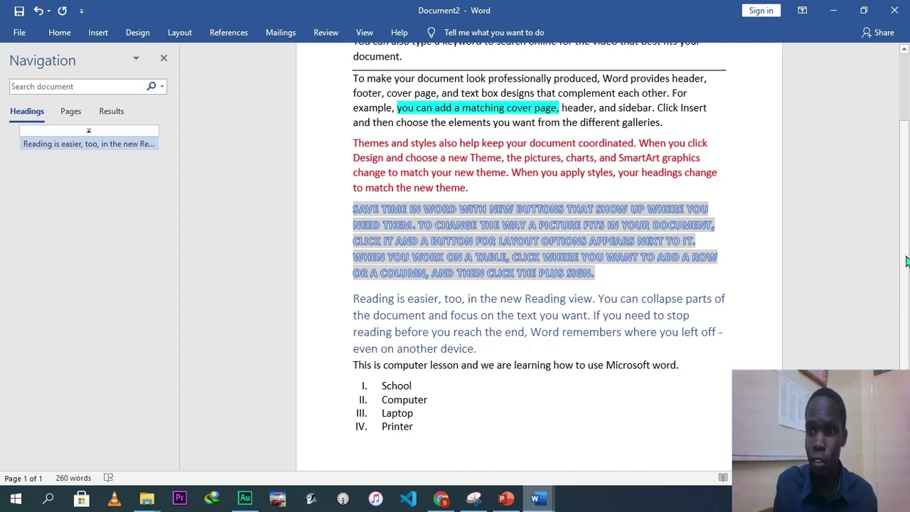
pyautogui.moveTo(905, 261); pyautogui.dragTo(906, 184)
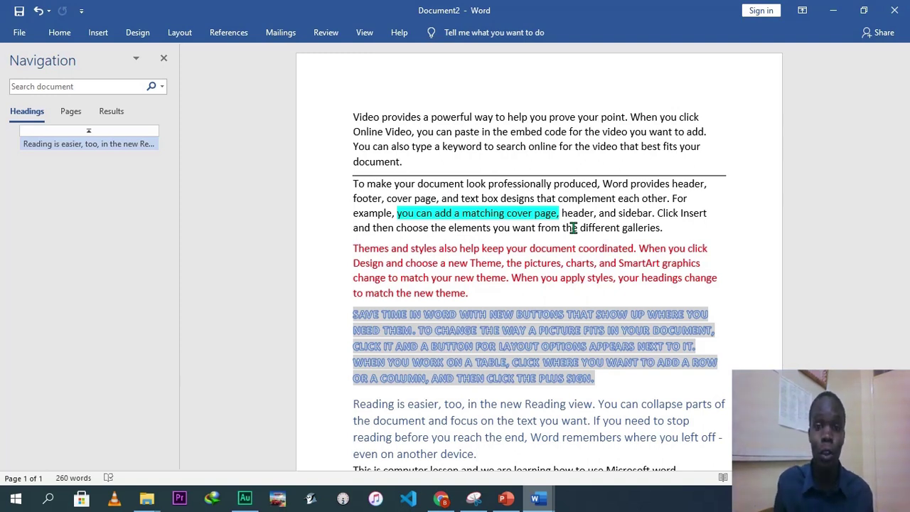
# - Find the word "charts" in the document and clear the search
pyautogui.click(62, 34)
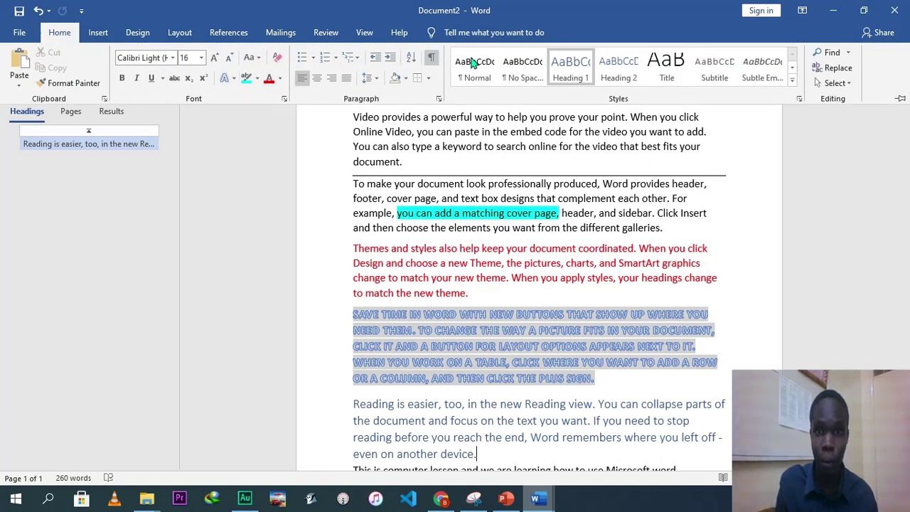
pyautogui.click(831, 54)
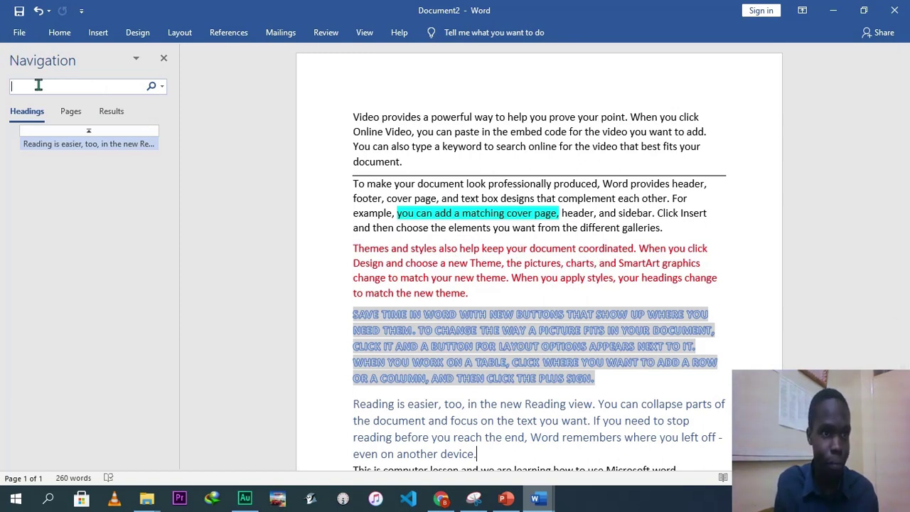
pyautogui.write('harts')
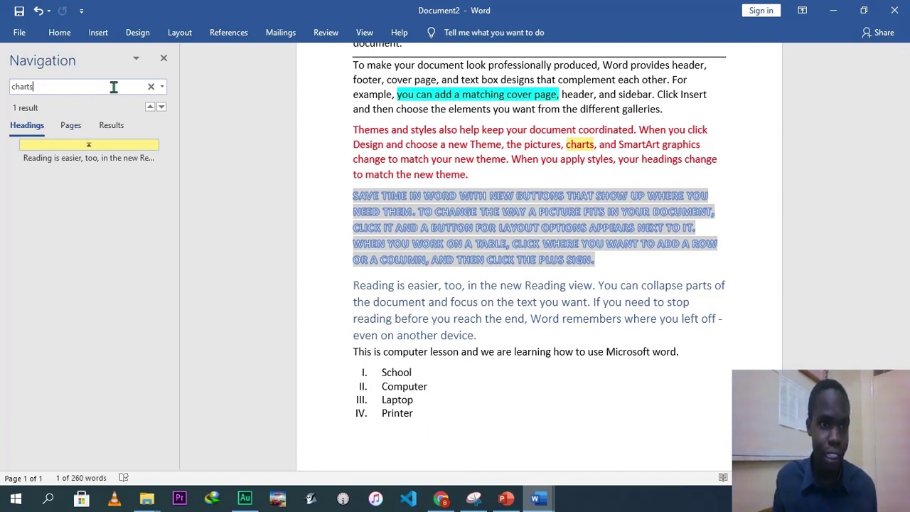
pyautogui.click(150, 88)
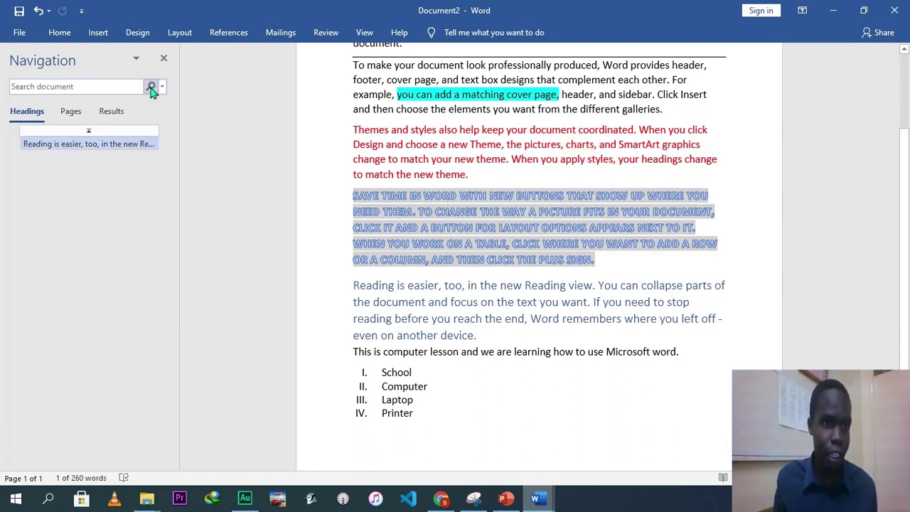
# - Find the word "reading" in the document and clear the search
pyautogui.click(97, 86)
pyautogui.write('reading')
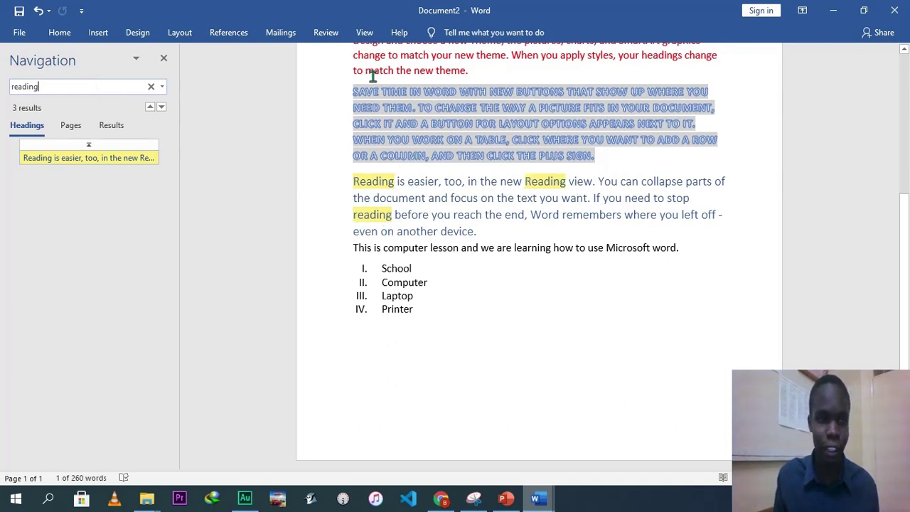
pyautogui.click(59, 33)
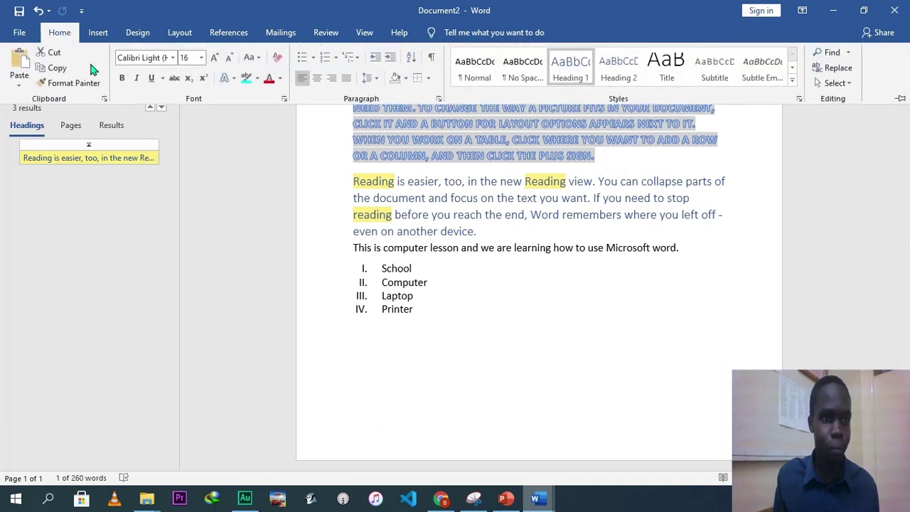
pyautogui.click(182, 118)
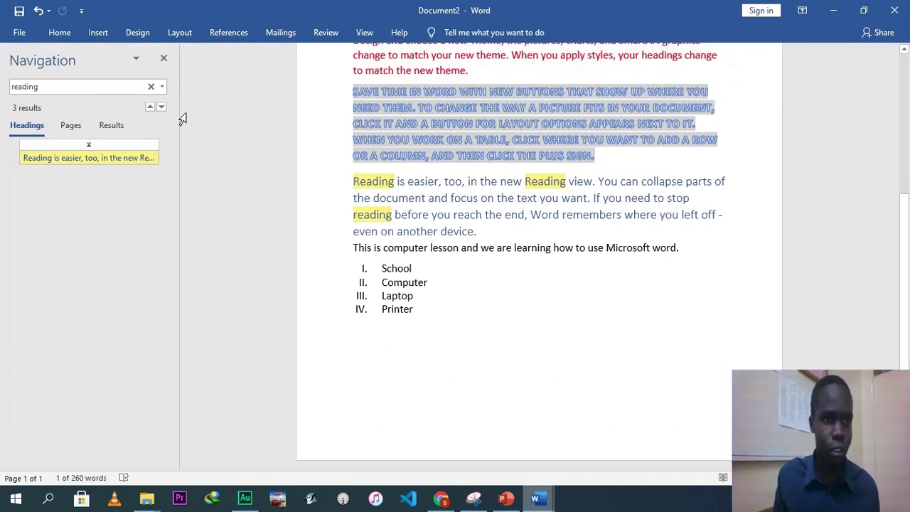
pyautogui.click(151, 86)
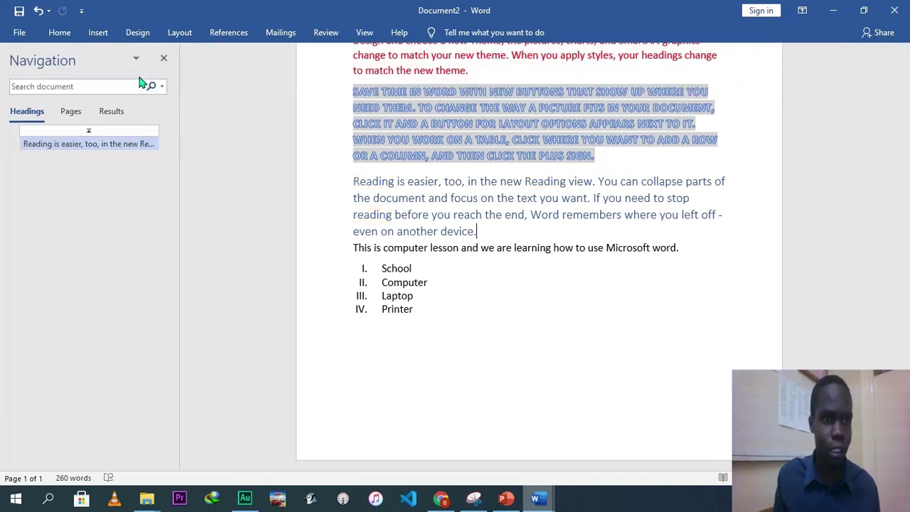
pyautogui.click(60, 33)
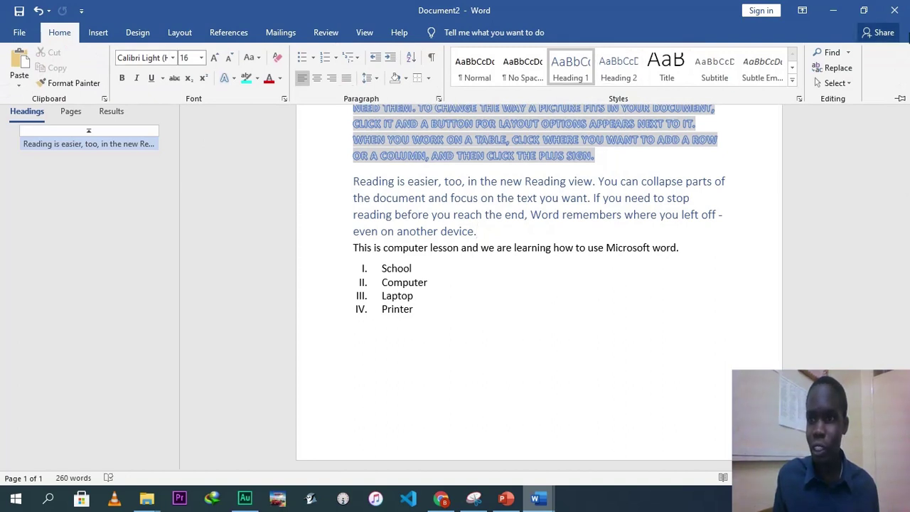
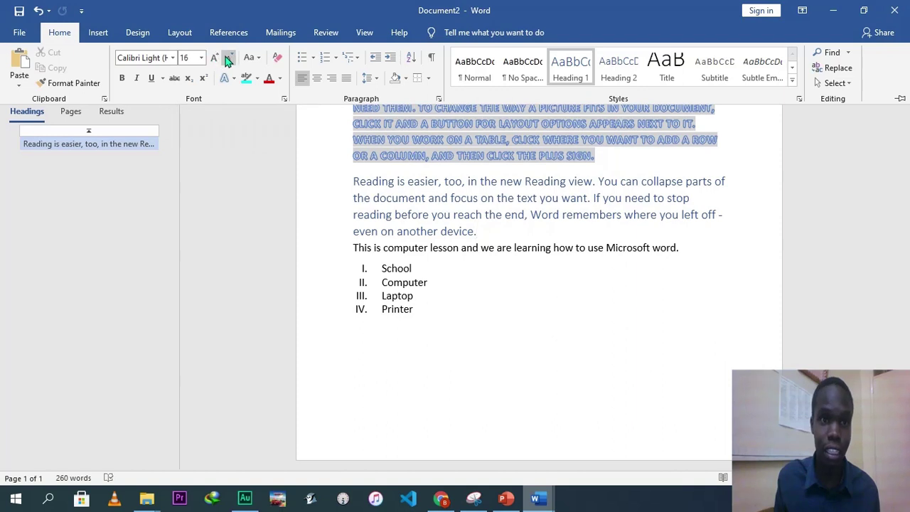
pyautogui.click(256, 60)
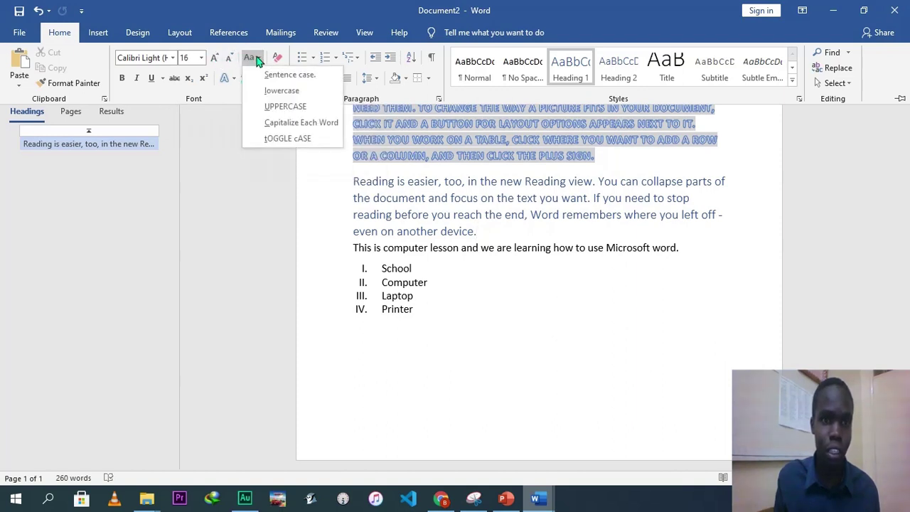
pyautogui.click(257, 59)
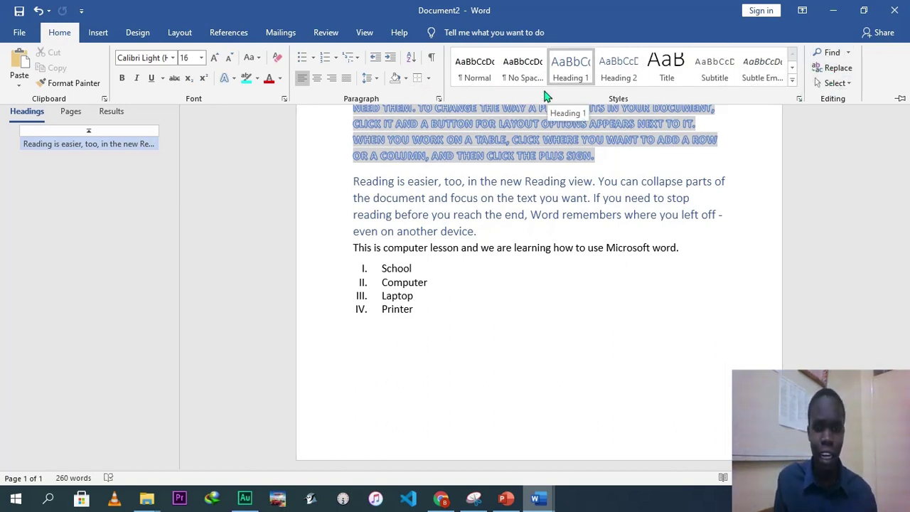
pyautogui.click(463, 282)
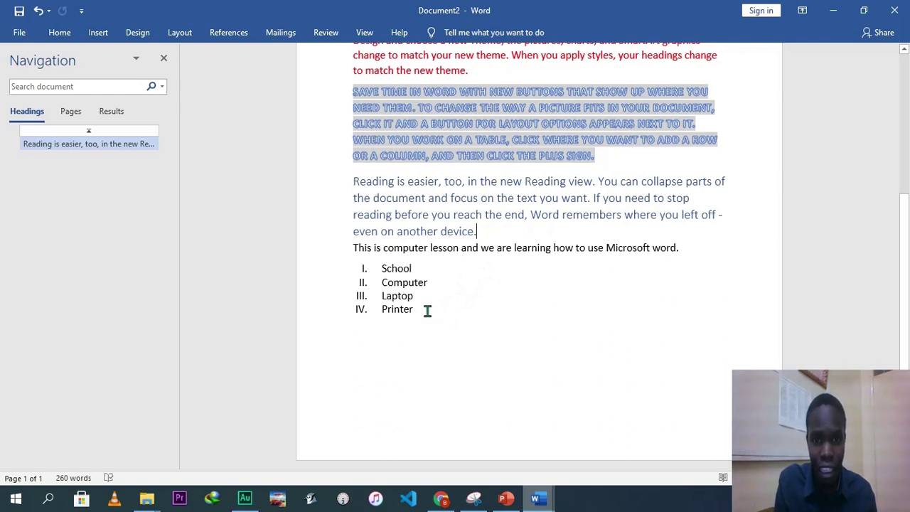
# - Copy the "This is computer lesson" sentence together with the four-item Roman numeral list below it
pyautogui.moveTo(428, 311); pyautogui.dragTo(372, 270)
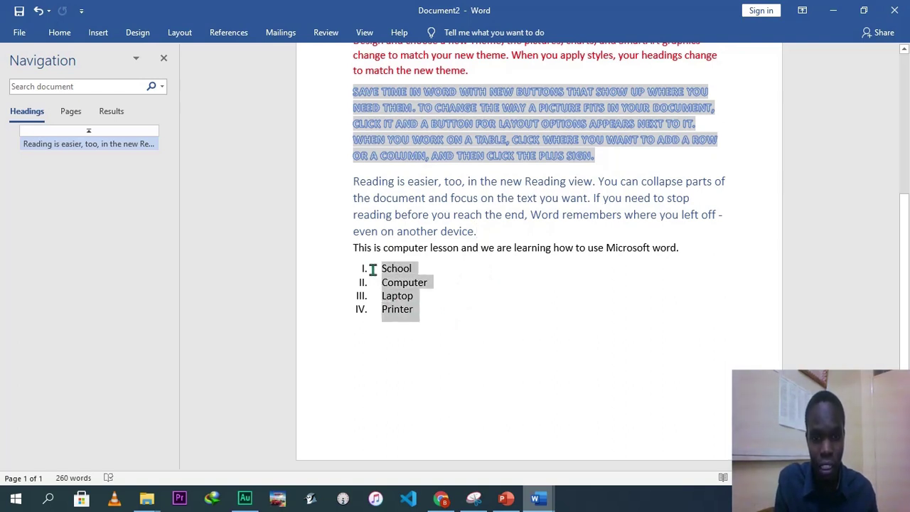
pyautogui.click(450, 348)
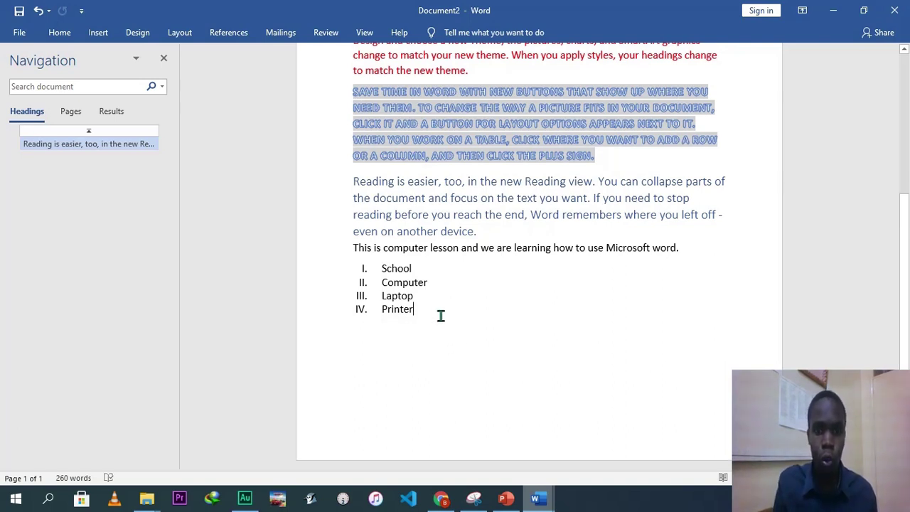
pyautogui.moveTo(422, 310); pyautogui.dragTo(353, 258)
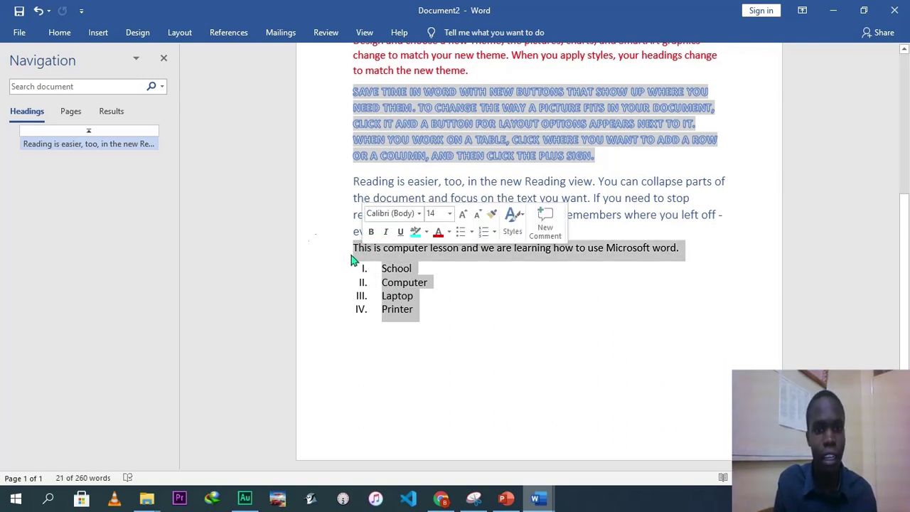
pyautogui.click(45, 36)
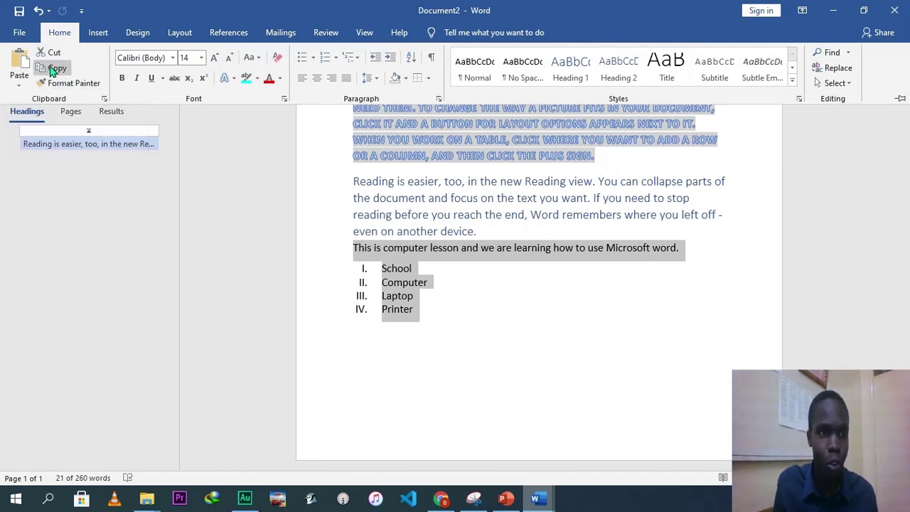
pyautogui.click(55, 71)
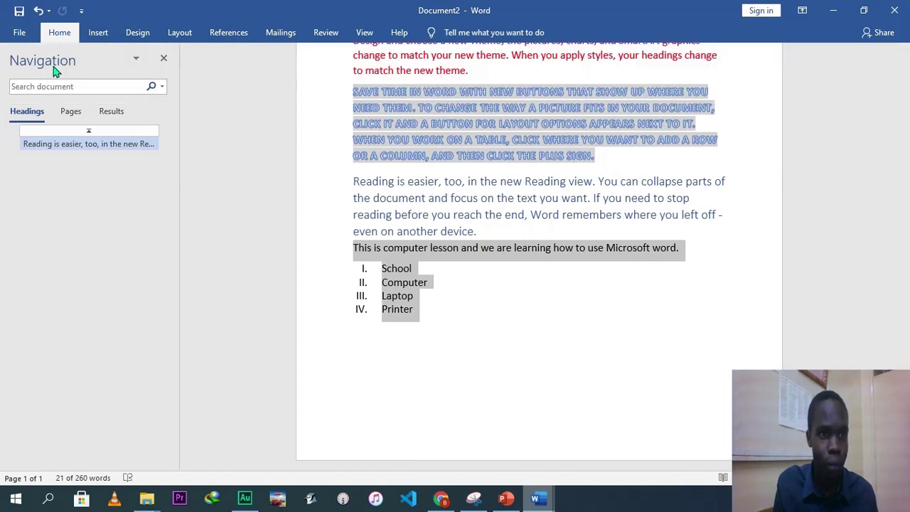
# - Paste the copied sentence and list on a new unnumbered line below the "Printer" list item
pyautogui.click(439, 307)
pyautogui.press('Return')
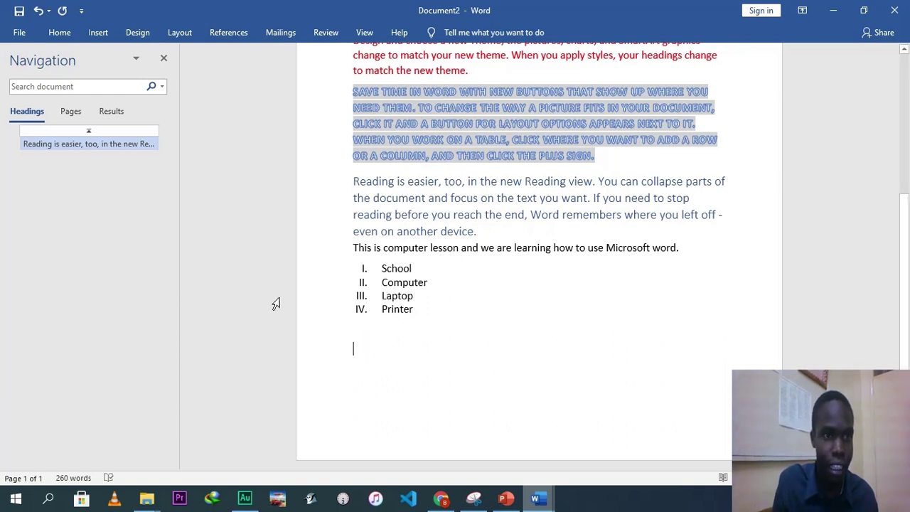
pyautogui.click(60, 32)
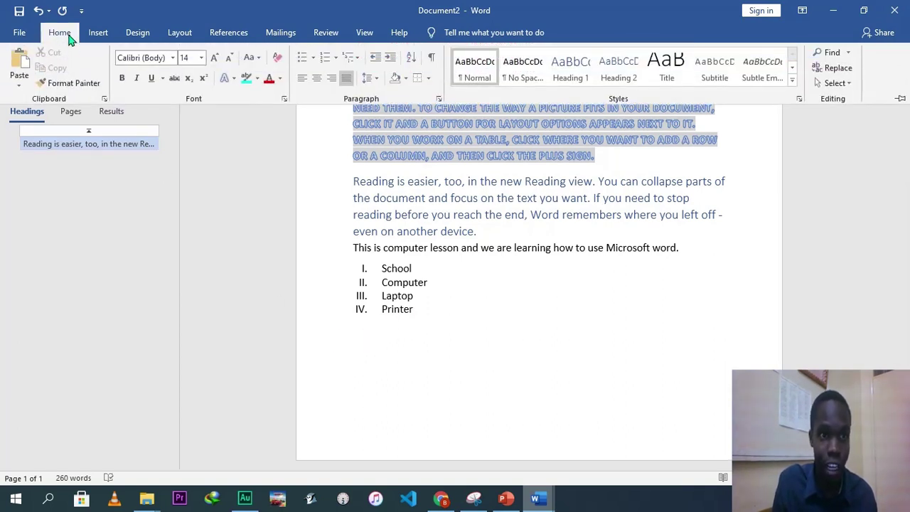
pyautogui.click(20, 64)
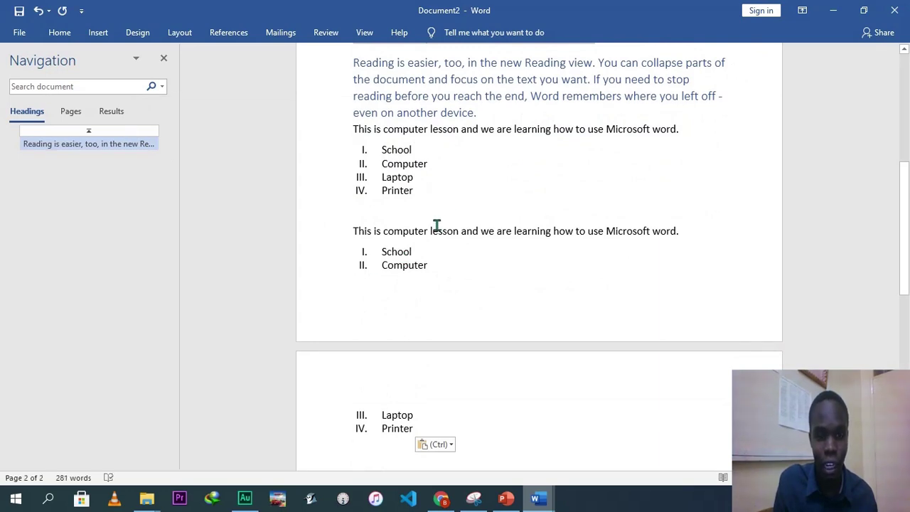
# - Undo and redo the paste of the copied sentence and list, ending with it undone
pyautogui.hotkey('ctrl', 'z')
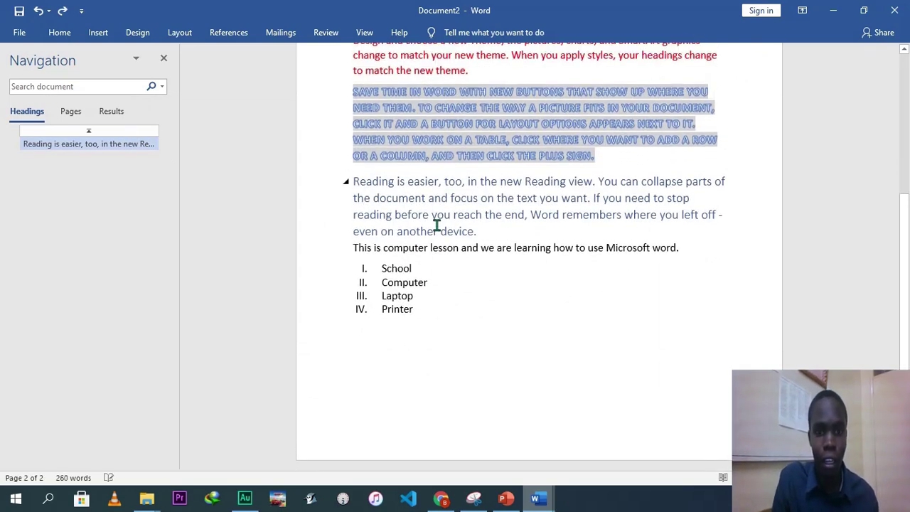
pyautogui.hotkey('ctrl', 'y')
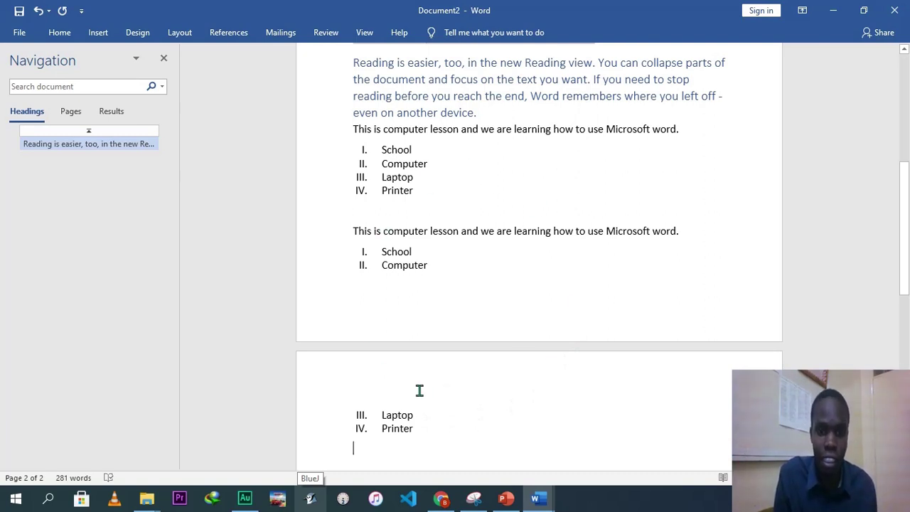
pyautogui.click(39, 14)
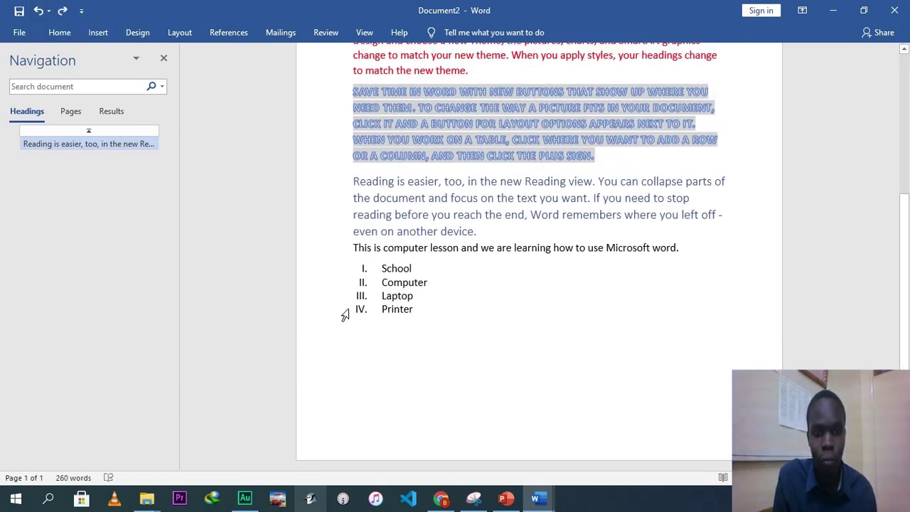
# - Cut the "This is computer lesson" sentence together with its four-item Roman numeral list
pyautogui.moveTo(418, 311); pyautogui.dragTo(358, 256)
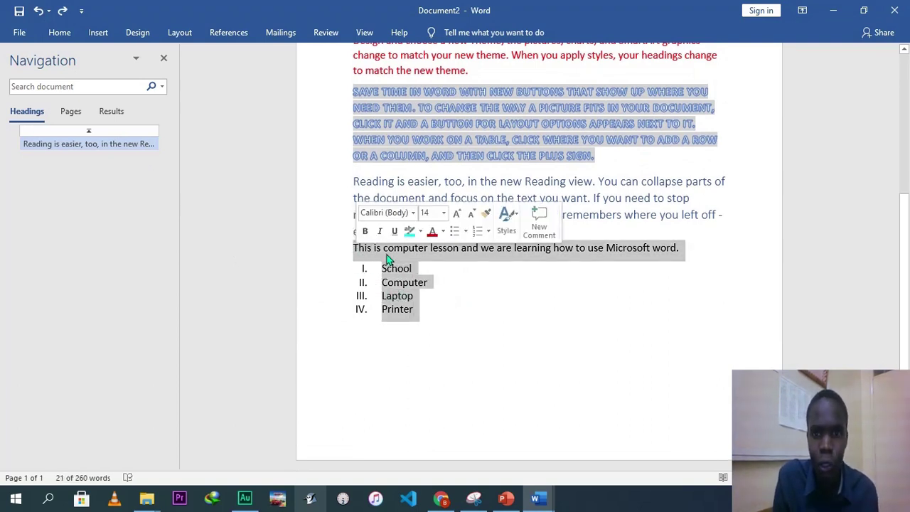
pyautogui.click(609, 157)
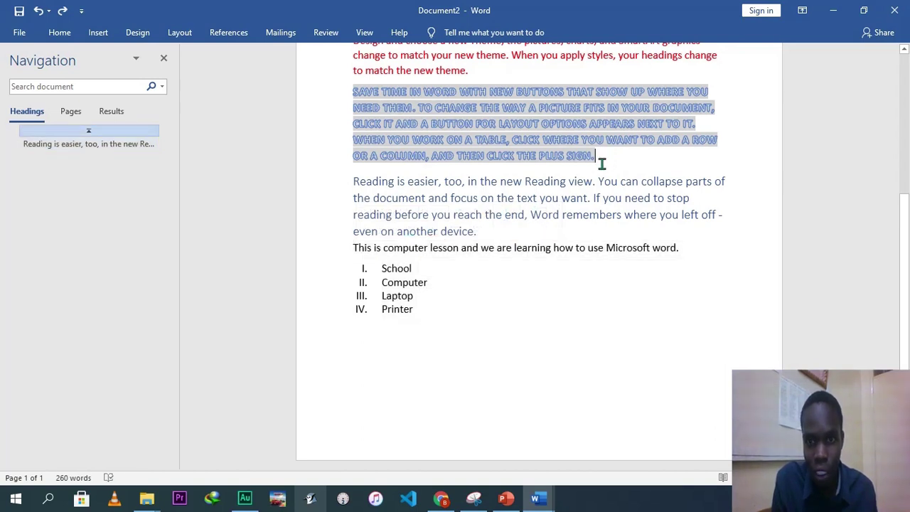
pyautogui.moveTo(423, 308); pyautogui.dragTo(357, 248)
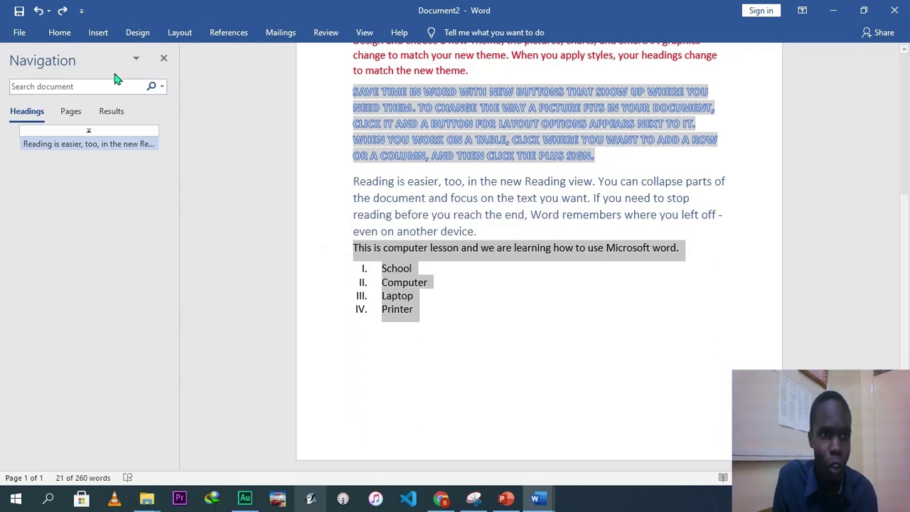
pyautogui.click(64, 35)
pyautogui.click(51, 56)
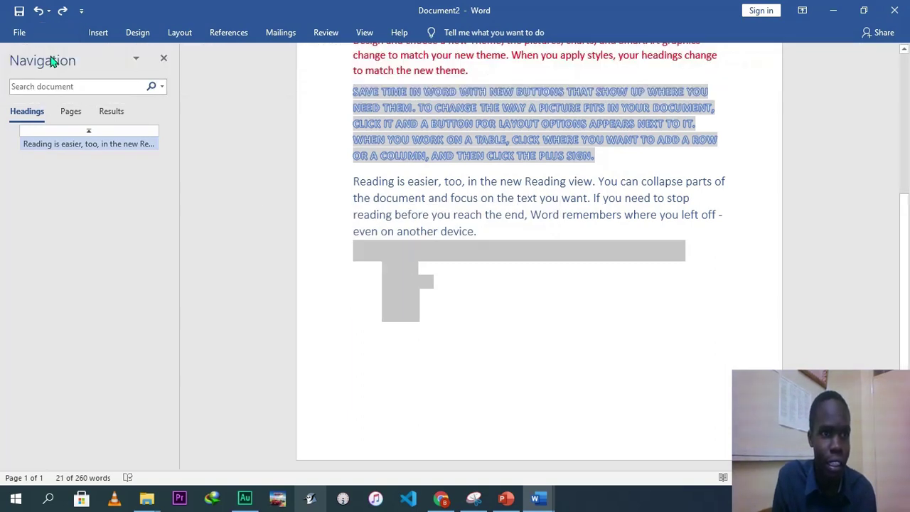
# - Paste the cut sentence and list on a new line between the all-caps "Save time in Word" paragraph and the "Reading is easier" paragraph
pyautogui.click(609, 156)
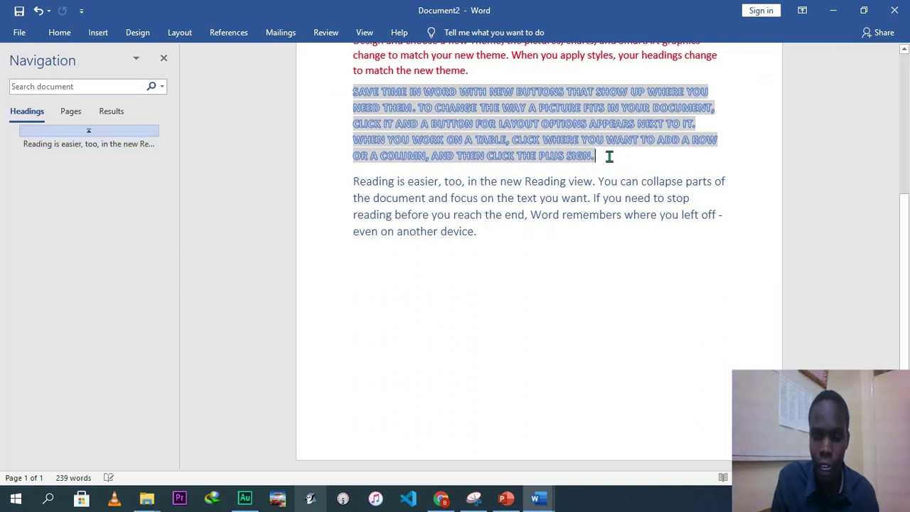
pyautogui.press('Return')
pyautogui.press('Return')
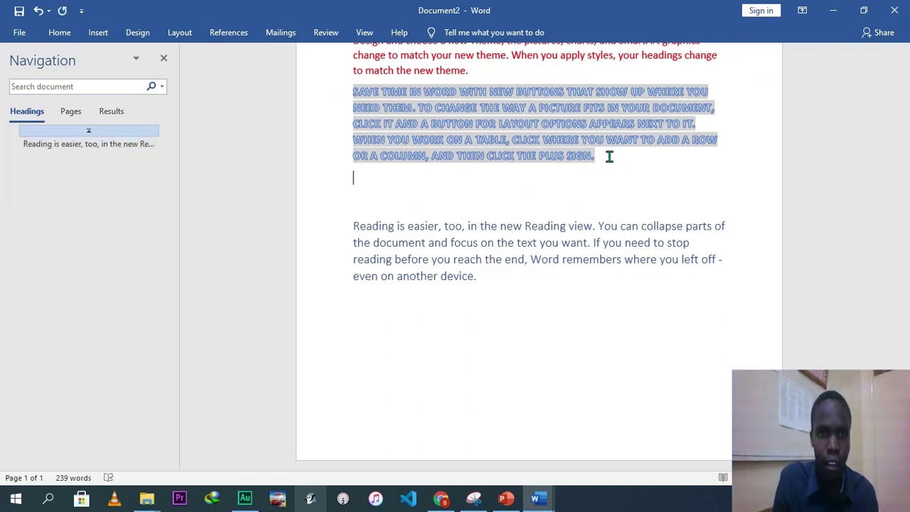
pyautogui.click(60, 33)
pyautogui.click(19, 65)
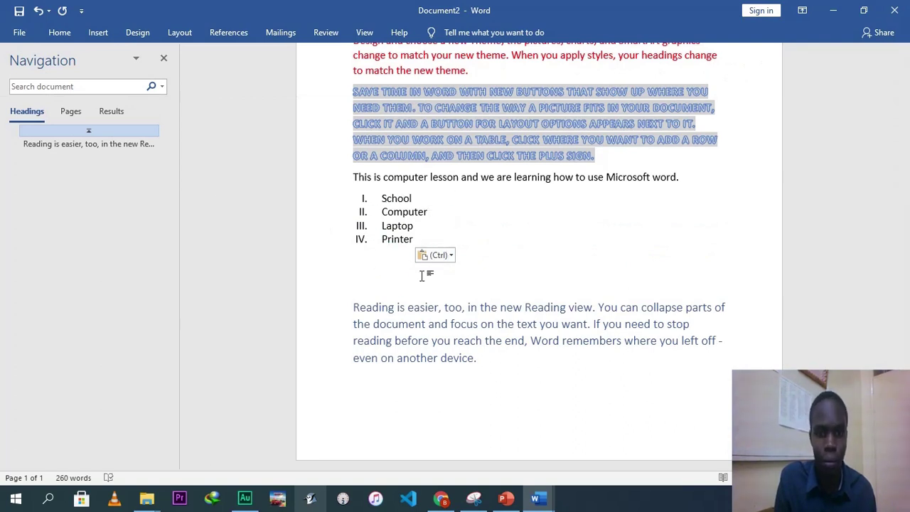
# - Delete the blank lines between the numbered list and the blue "Reading is easier" paragraph
pyautogui.press('Delete')
pyautogui.press('Delete')
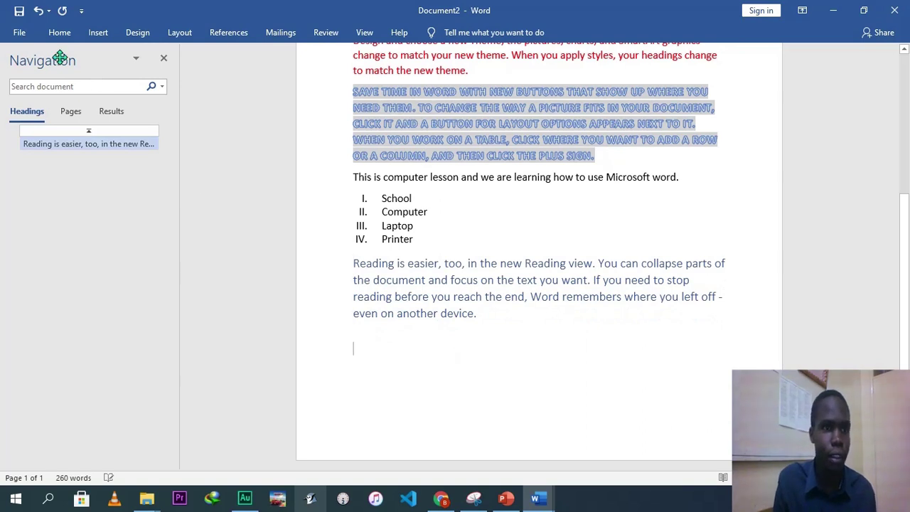
pyautogui.click(61, 36)
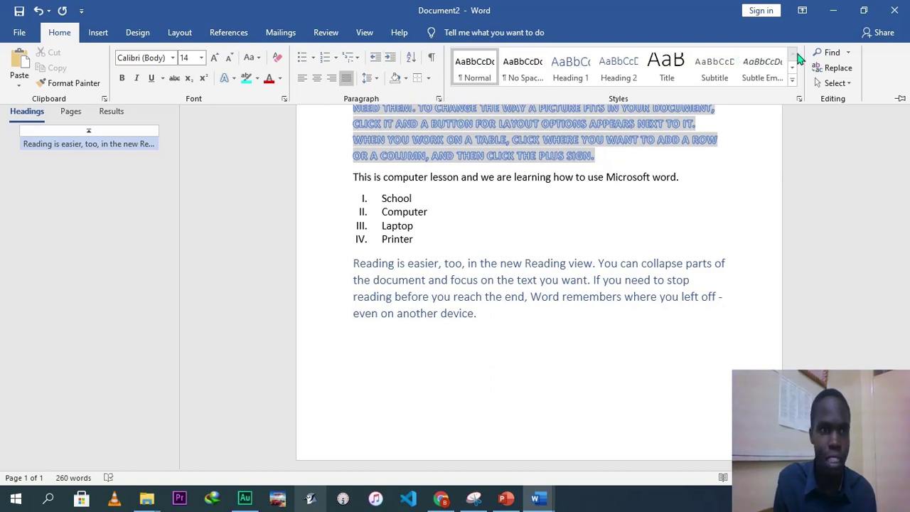
pyautogui.click(98, 34)
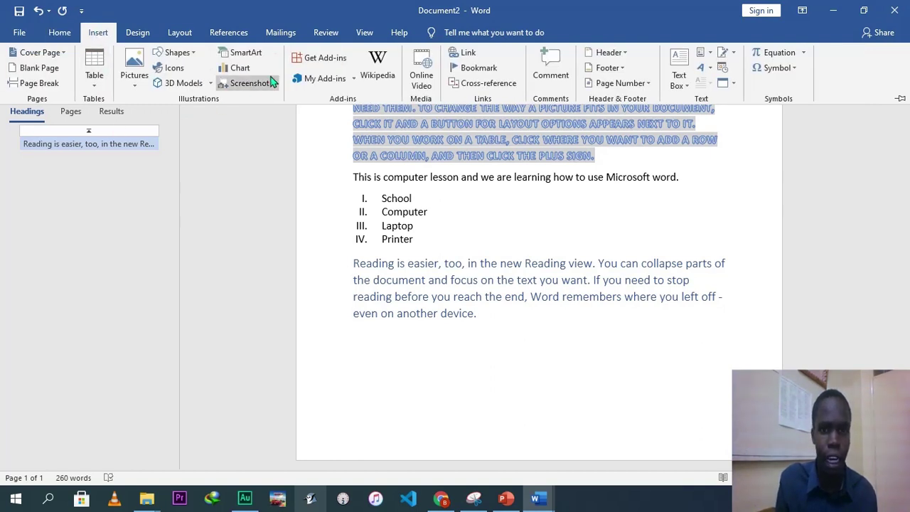
pyautogui.hotkey('ctrl', 'F1')
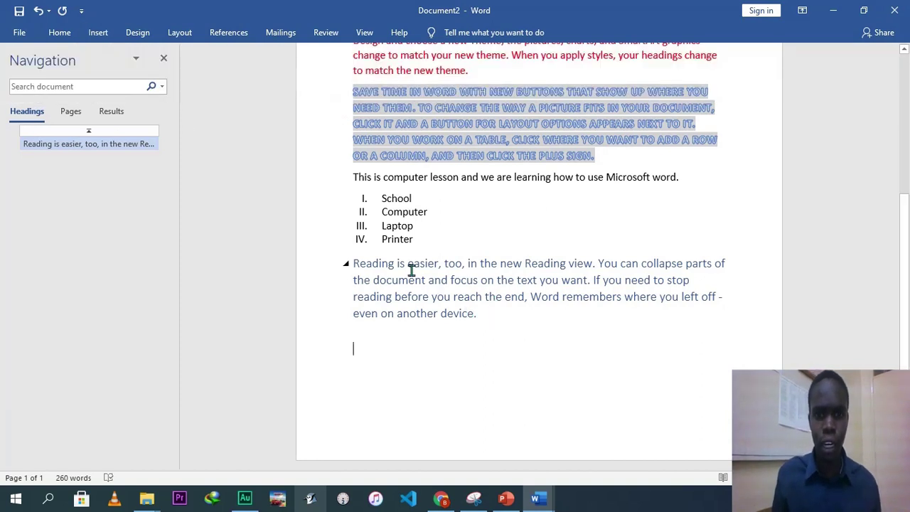
# - Delete the outlined all-caps paragraph that begins with "SAVE TIME IN WORD"
pyautogui.click(524, 209)
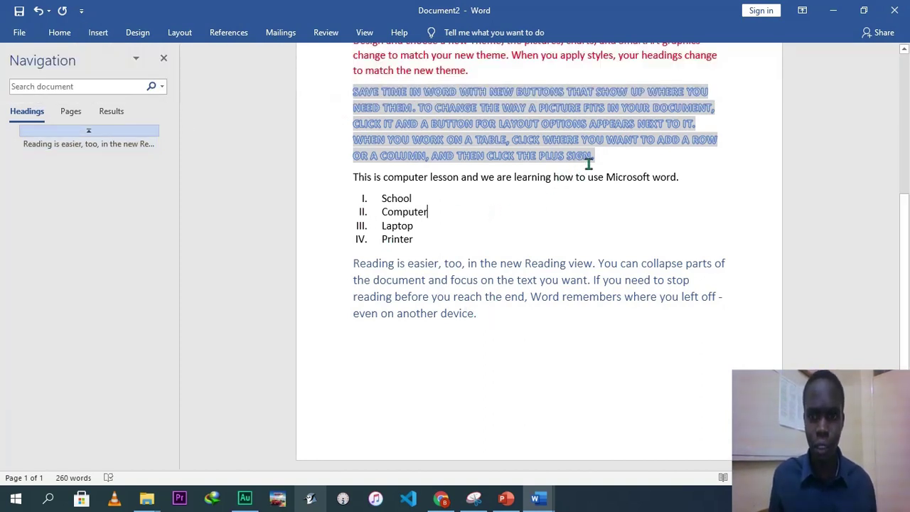
pyautogui.moveTo(607, 155); pyautogui.dragTo(354, 89)
pyautogui.press('Delete')
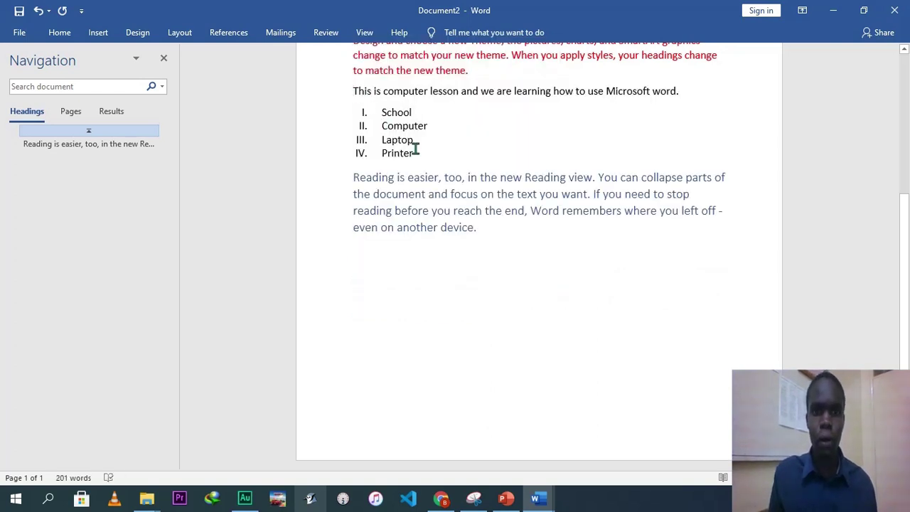
# - Insert a table with 5 columns and 2 rows on a new line below the "Reading is easier" paragraph
pyautogui.click(478, 226)
pyautogui.press('Return')
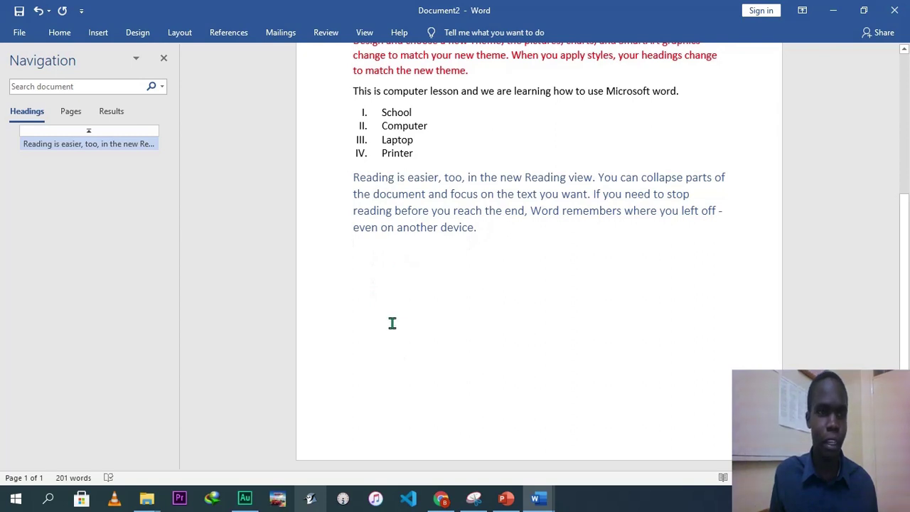
pyautogui.click(97, 35)
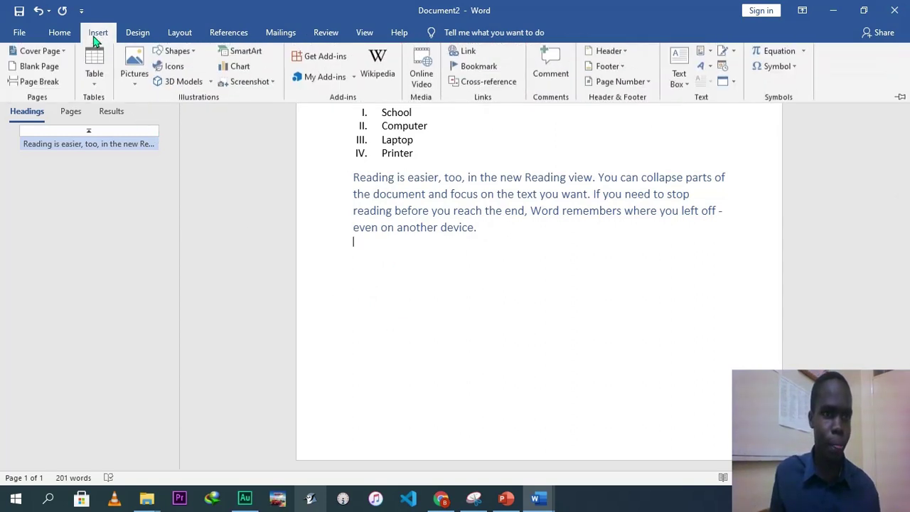
pyautogui.click(95, 80)
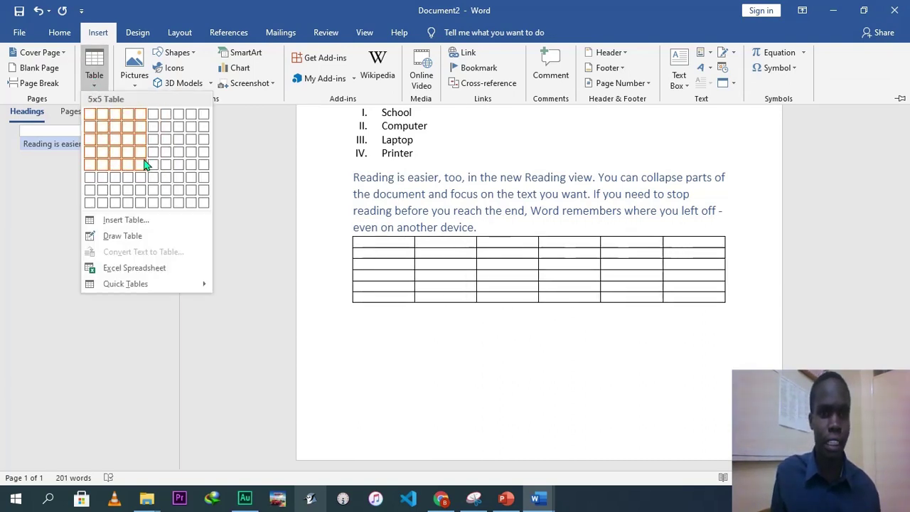
pyautogui.click(125, 220)
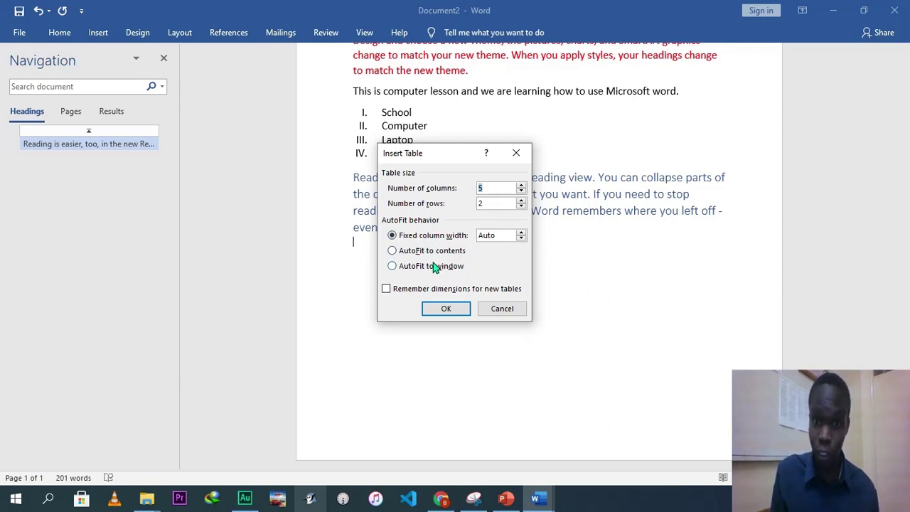
pyautogui.click(447, 307)
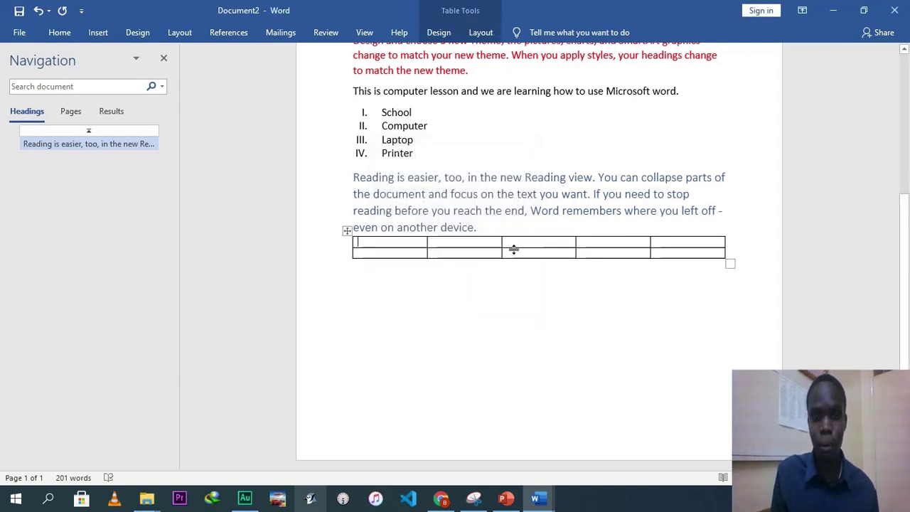
# - Select the whole table below the "Reading is easier" paragraph and remove it
pyautogui.click(348, 232)
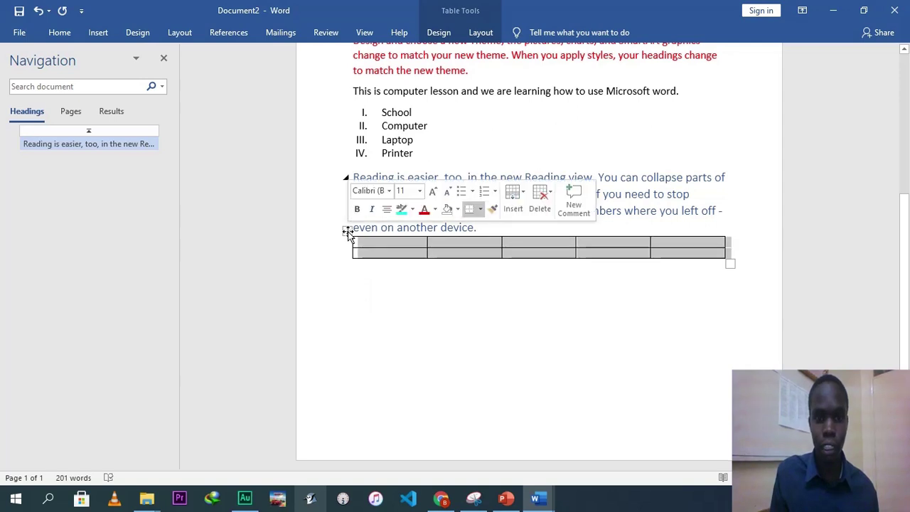
pyautogui.click(348, 232)
pyautogui.click(347, 231)
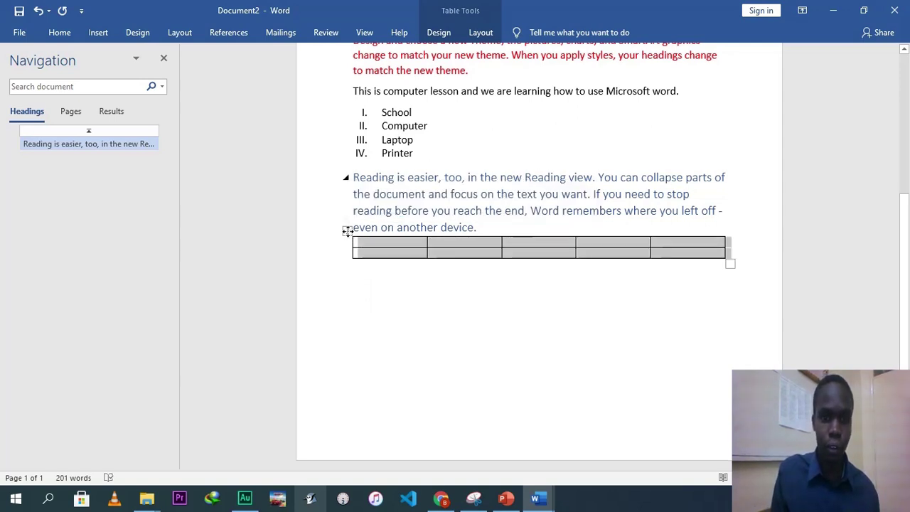
pyautogui.press('BackSpace')
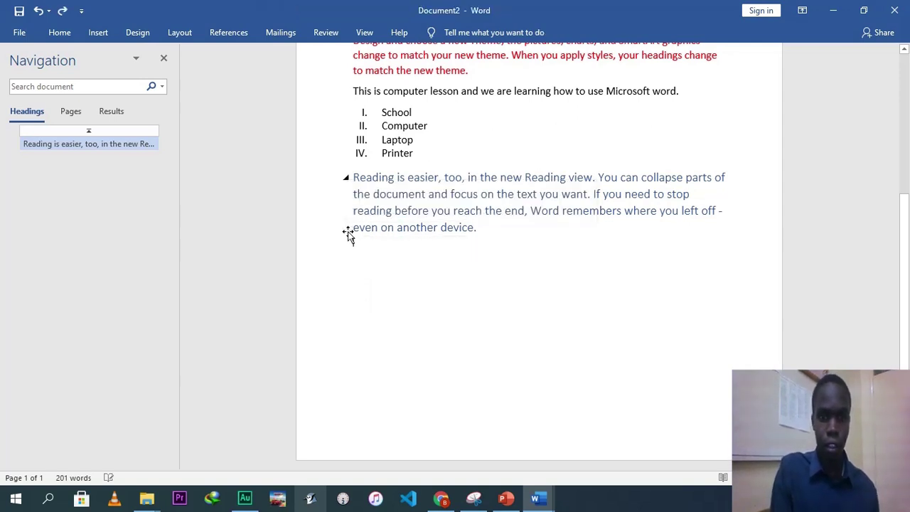
# - Insert a blank page after the final paragraph
pyautogui.click(99, 33)
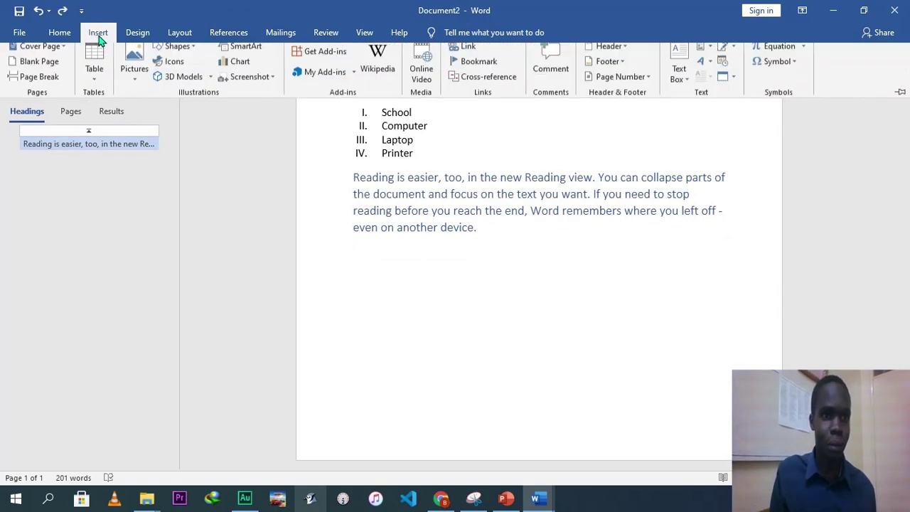
pyautogui.click(39, 70)
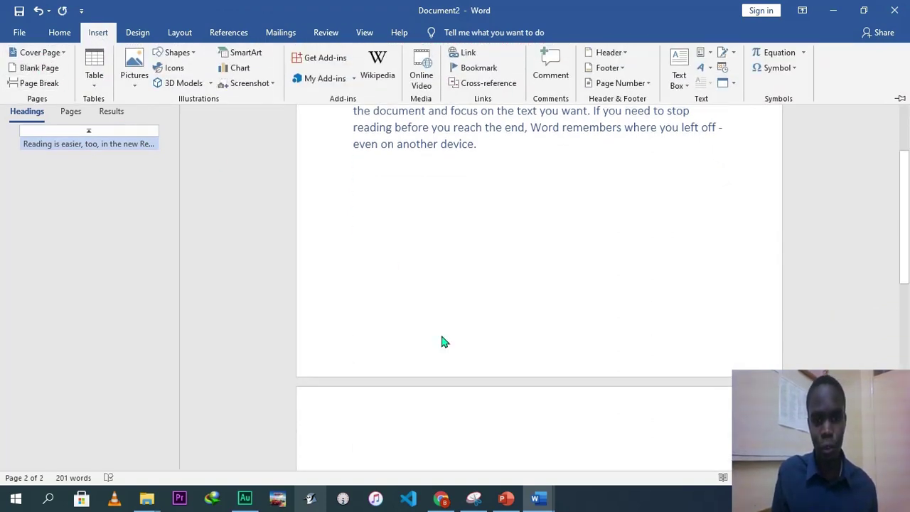
pyautogui.moveTo(905, 267); pyautogui.dragTo(905, 240)
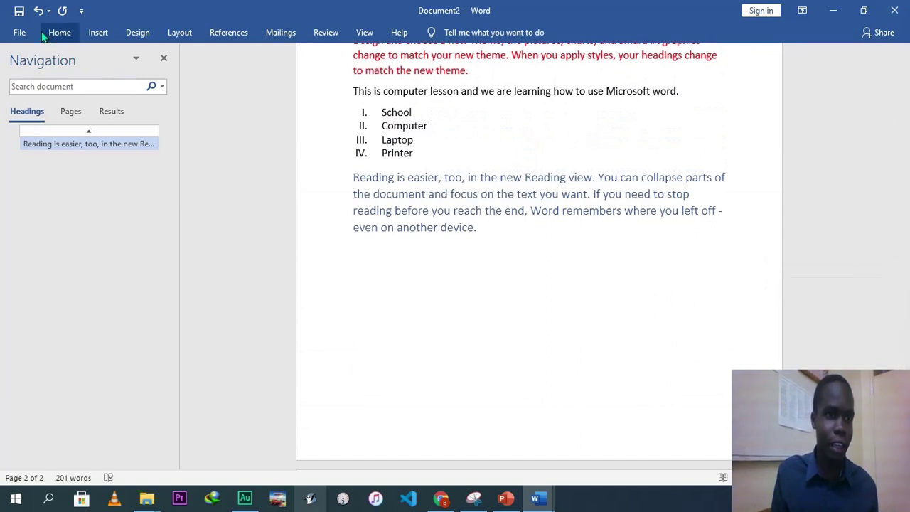
# - Add the built-in Austin cover page to the document and return to the body text
pyautogui.click(98, 32)
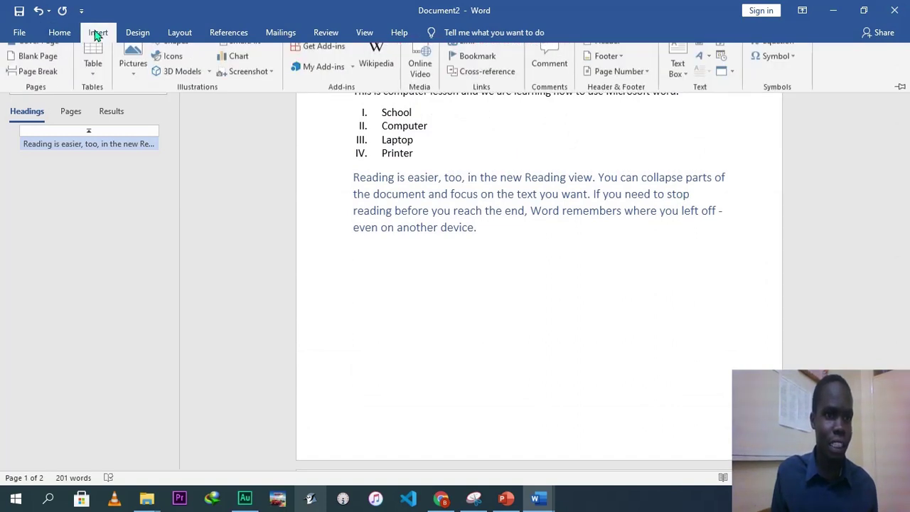
pyautogui.click(45, 53)
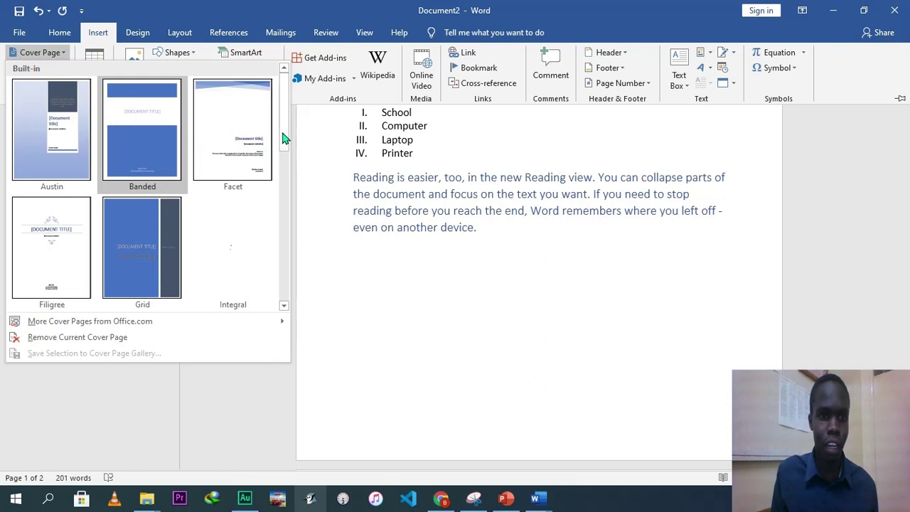
pyautogui.click(59, 137)
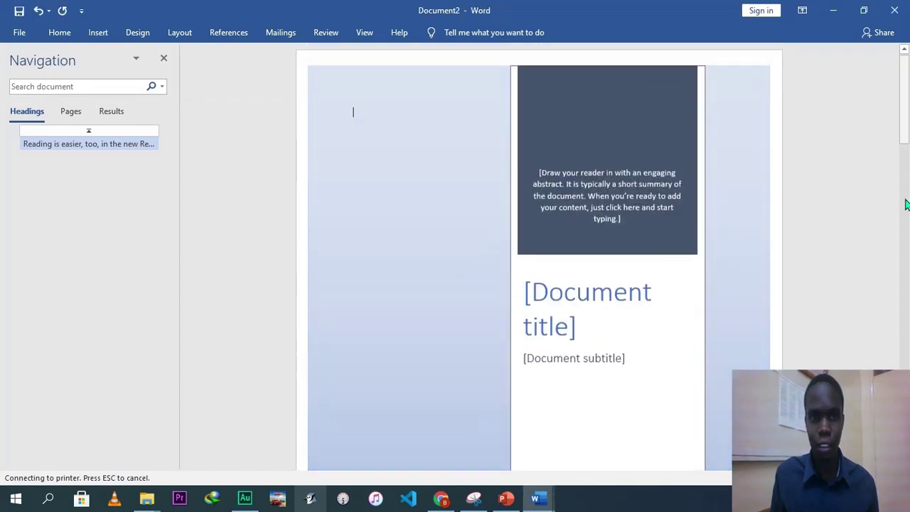
pyautogui.click(906, 204)
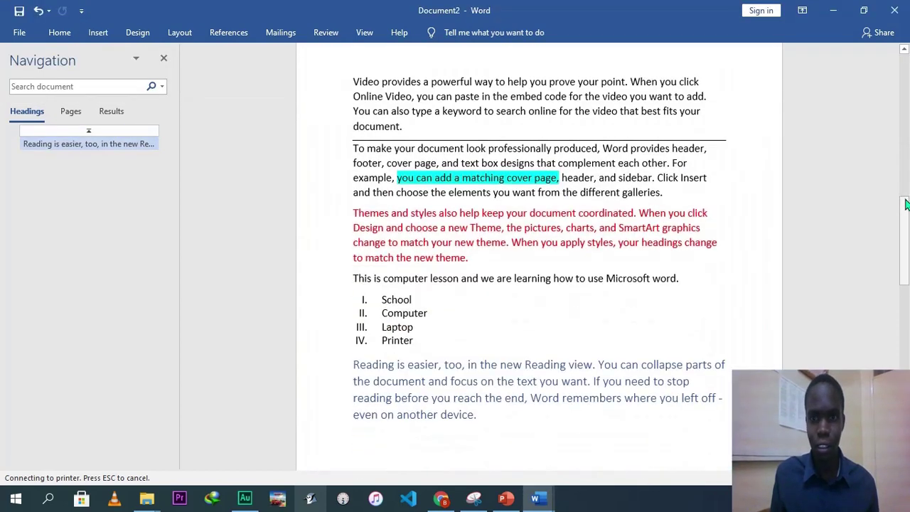
pyautogui.moveTo(904, 222)
pyautogui.mouseDown()
pyautogui.moveTo(899, 106)
pyautogui.moveTo(897, 222)
pyautogui.mouseUp()
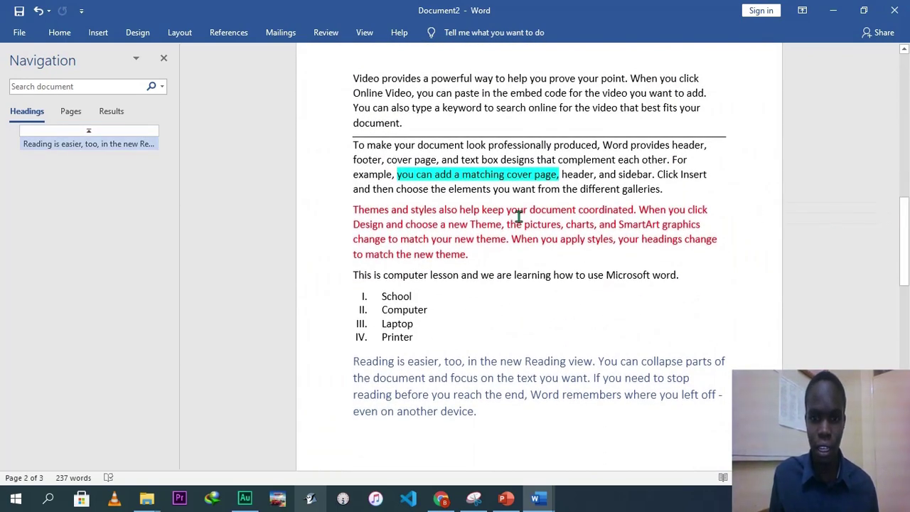
# - Insert the picture "keyboard keys" from this device's Desktop folder
pyautogui.click(104, 33)
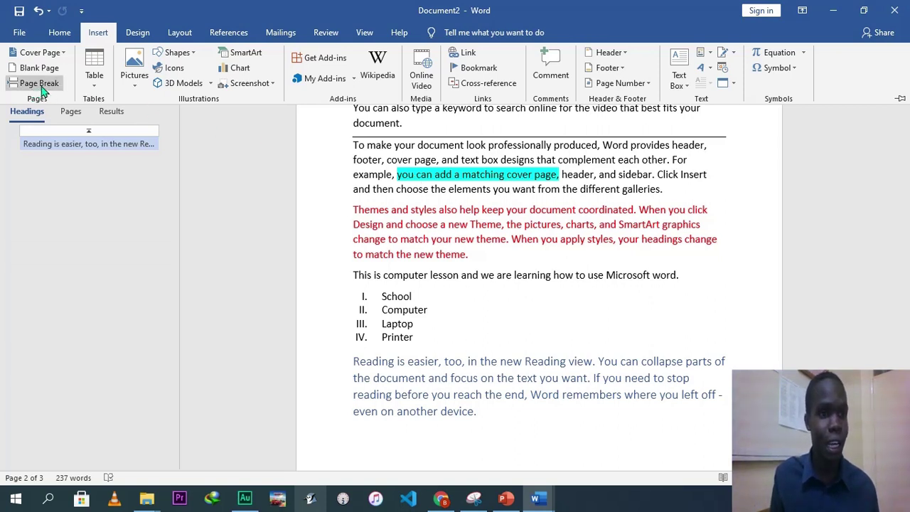
pyautogui.click(137, 84)
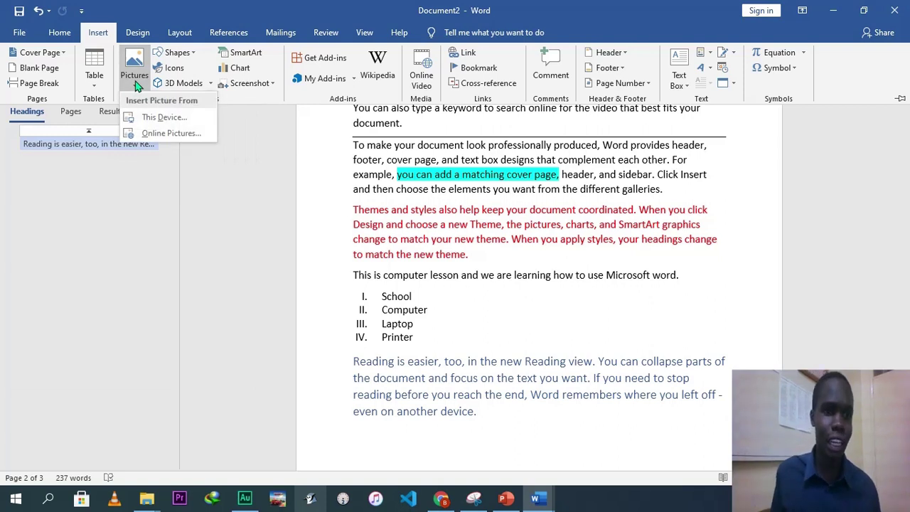
pyautogui.click(167, 122)
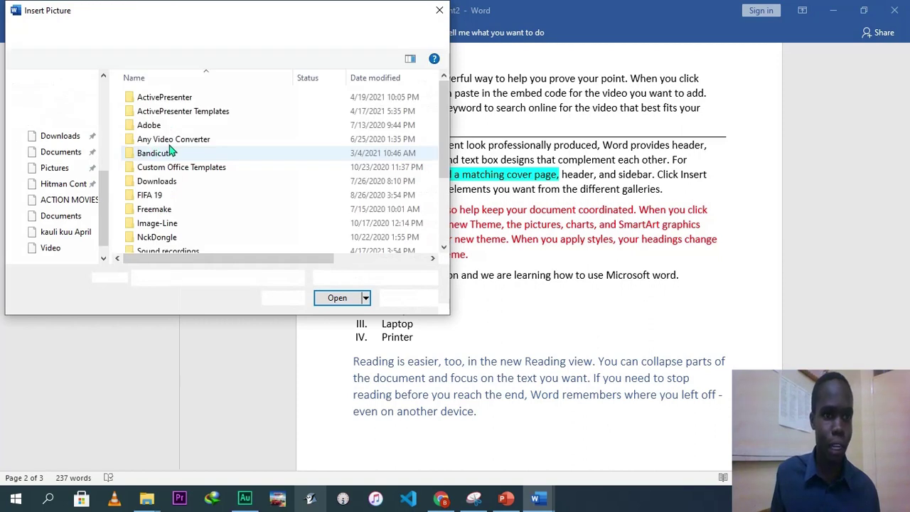
pyautogui.click(64, 116)
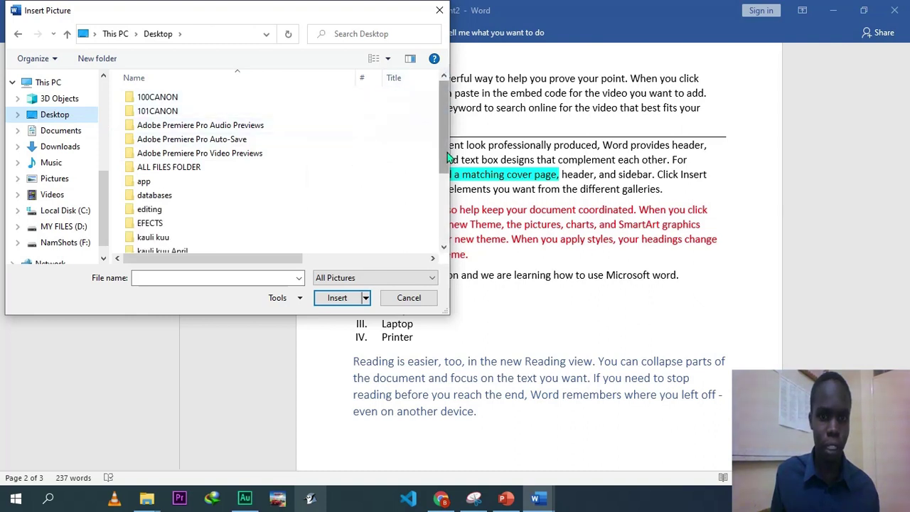
pyautogui.moveTo(446, 142); pyautogui.dragTo(444, 220)
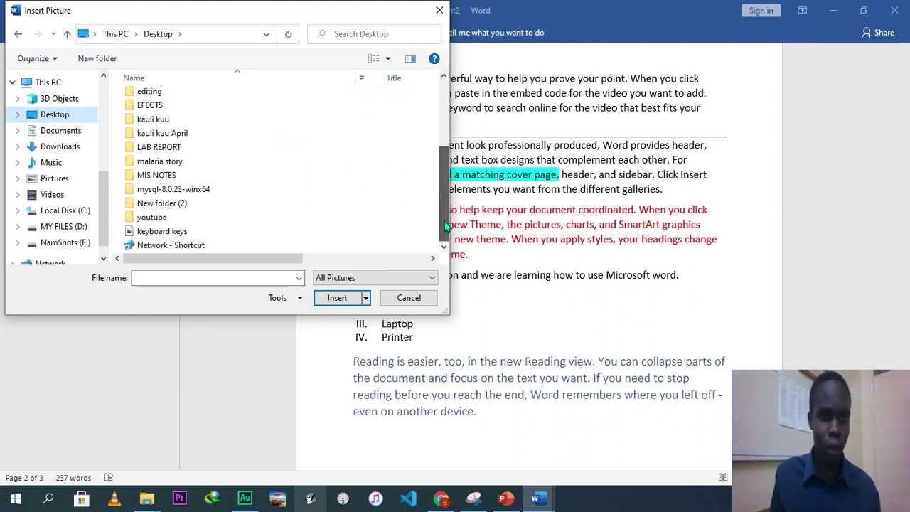
pyautogui.click(235, 236)
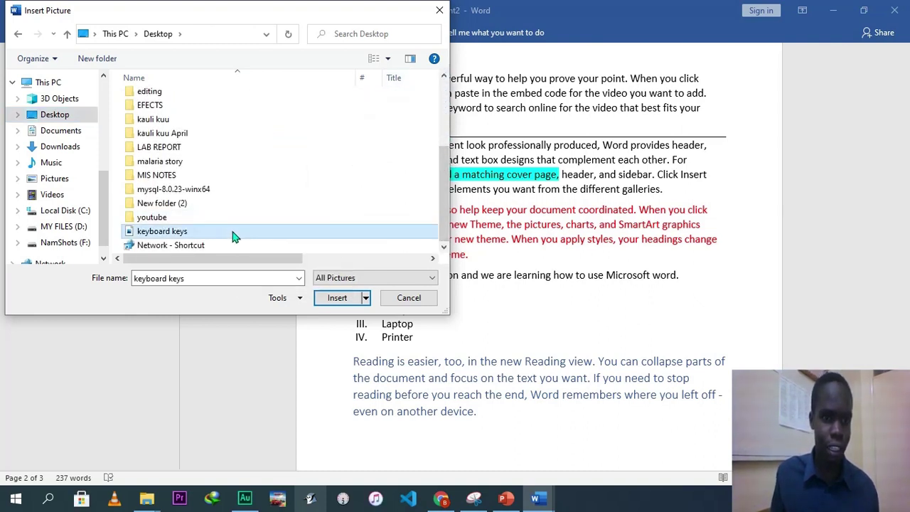
pyautogui.click(334, 297)
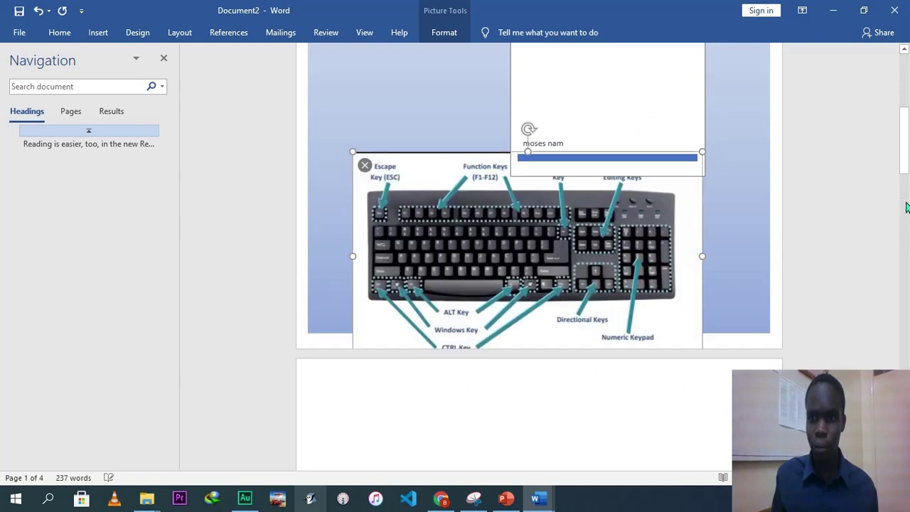
# - Try to move the keyboard picture on the cover page, and undo the picture's insertion
pyautogui.moveTo(541, 313); pyautogui.dragTo(530, 272)
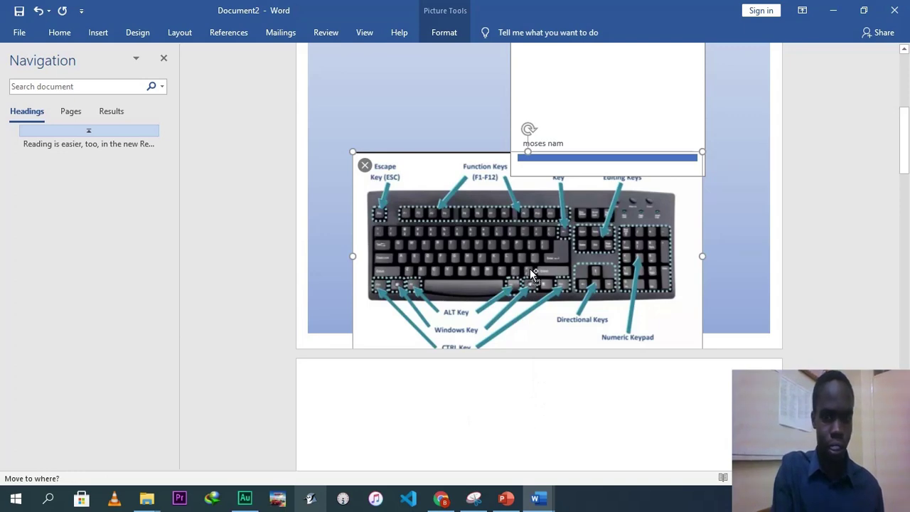
pyautogui.hotkey('ctrl', 'z')
# - Draw a rectangle shape in the blank space below the "Reading is easier" paragraph
pyautogui.moveTo(907, 114); pyautogui.dragTo(907, 250)
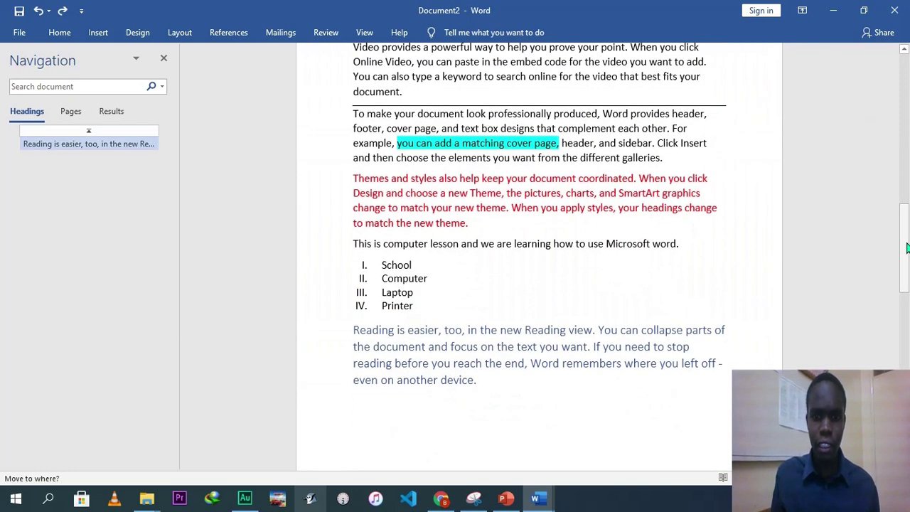
pyautogui.click(546, 282)
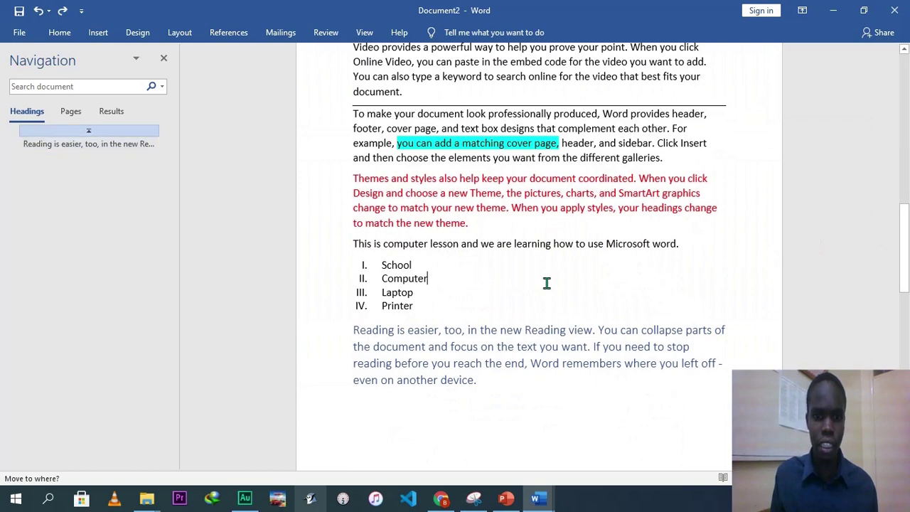
pyautogui.click(88, 34)
pyautogui.click(182, 54)
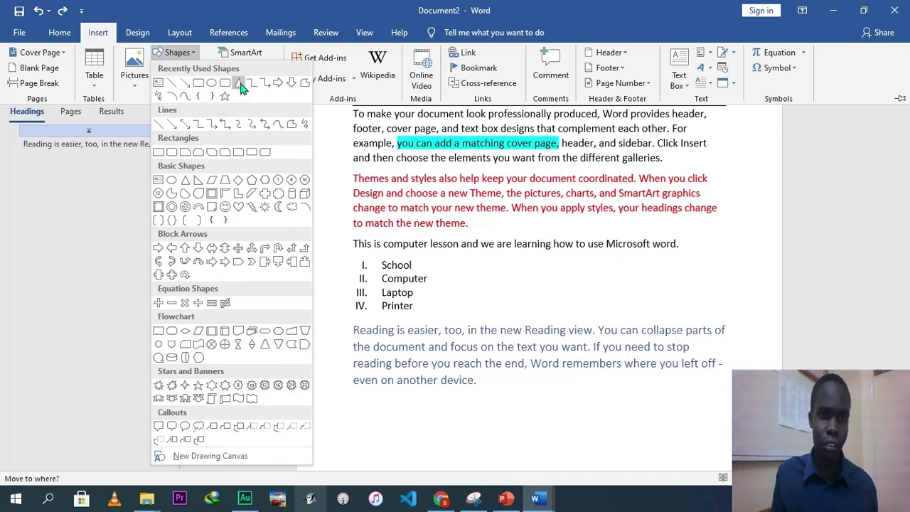
pyautogui.click(200, 86)
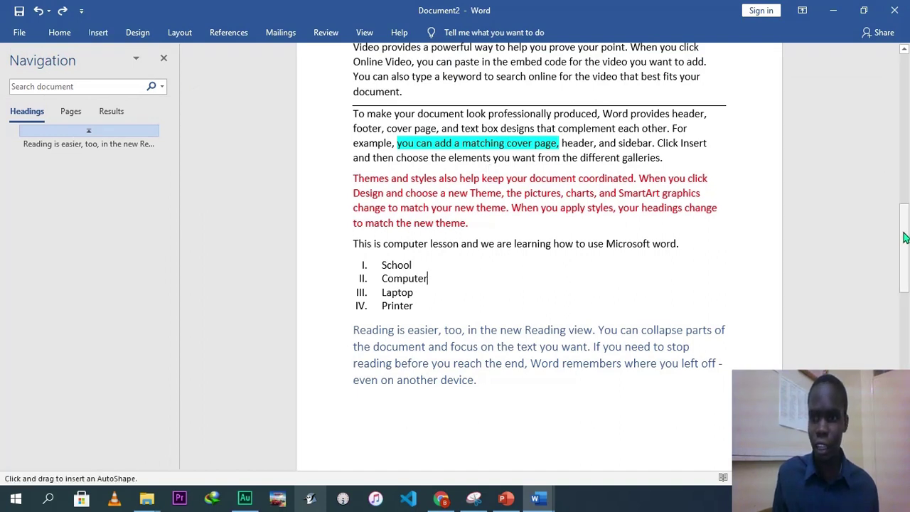
pyautogui.moveTo(905, 238); pyautogui.dragTo(906, 266)
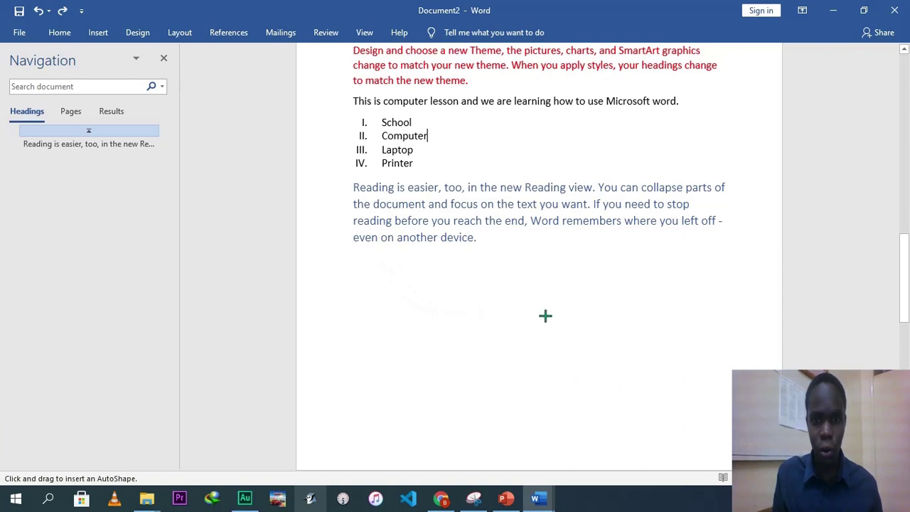
pyautogui.moveTo(387, 262); pyautogui.dragTo(545, 316)
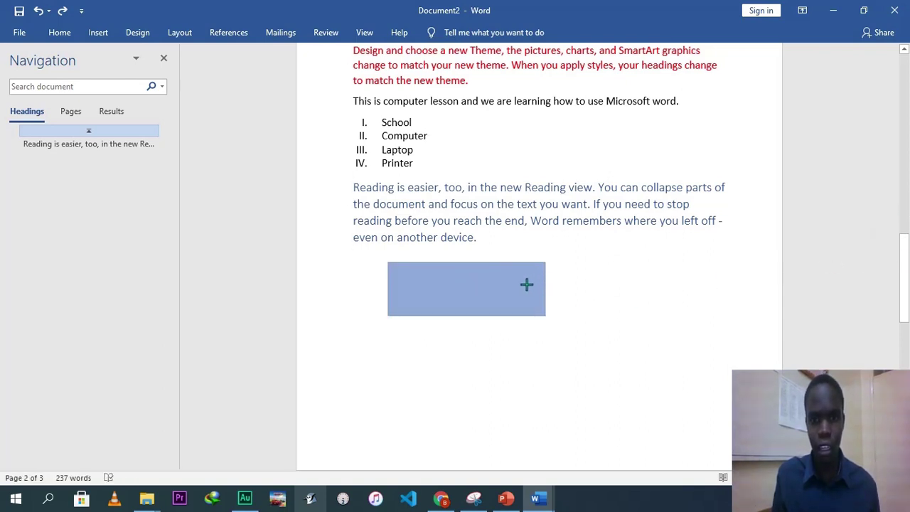
pyautogui.click(584, 299)
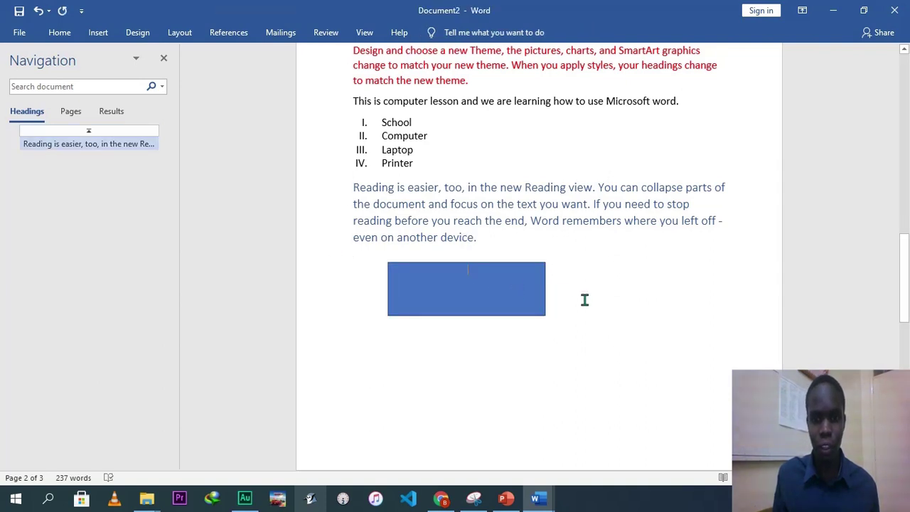
# - View the chart types available for insertion and leave without inserting a chart
pyautogui.click(98, 35)
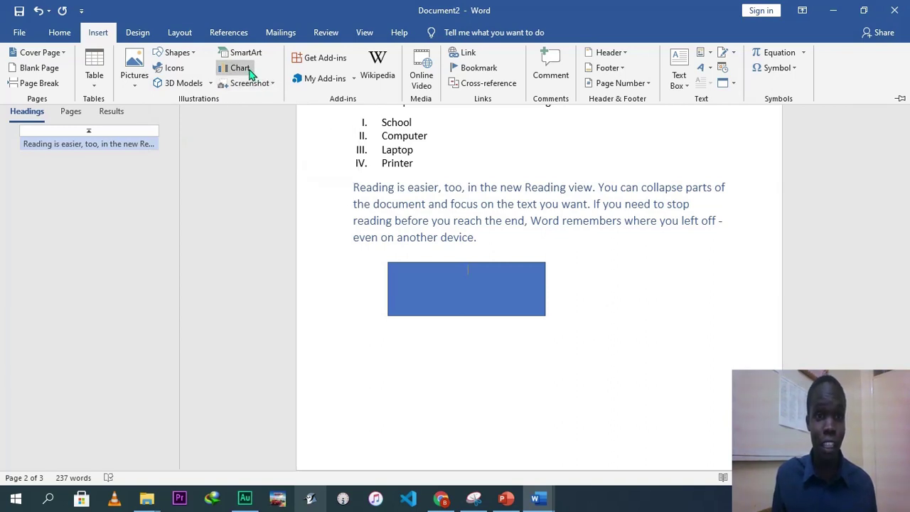
pyautogui.hotkey('ctrl', 'F1')
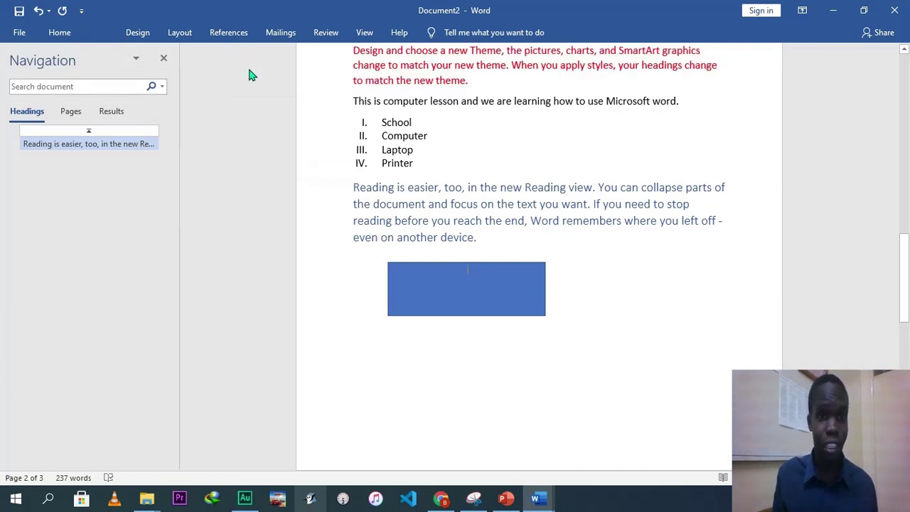
pyautogui.click(249, 74)
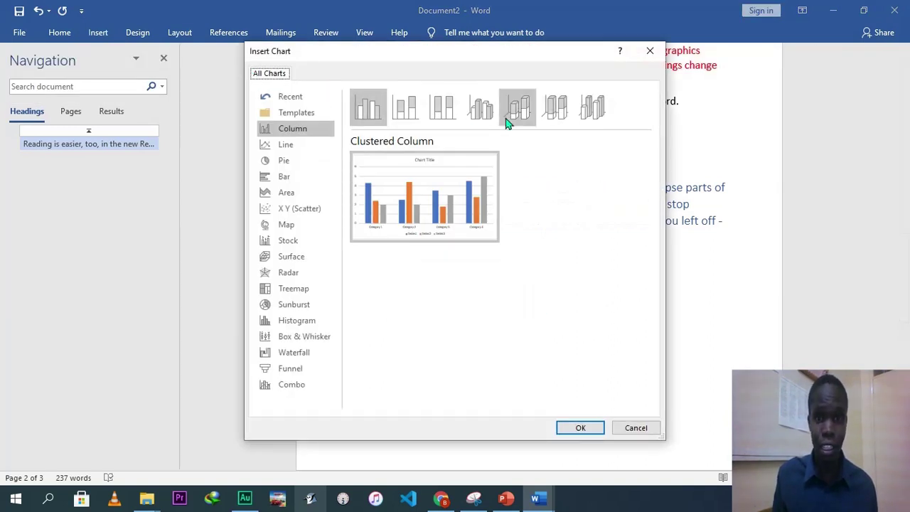
pyautogui.click(649, 51)
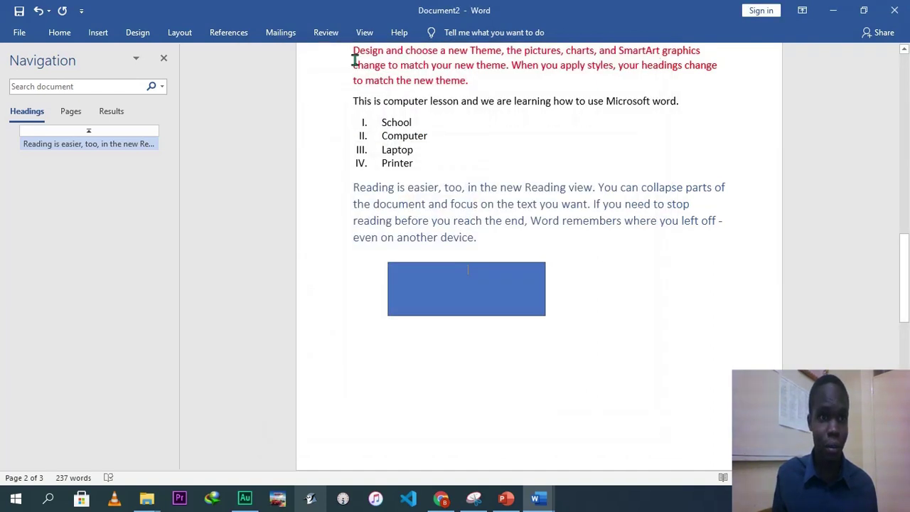
# - Insert a hyperlink to the first-listed "C first program" file in Documents, and delete the "o" from "program" in its displayed text
pyautogui.click(98, 32)
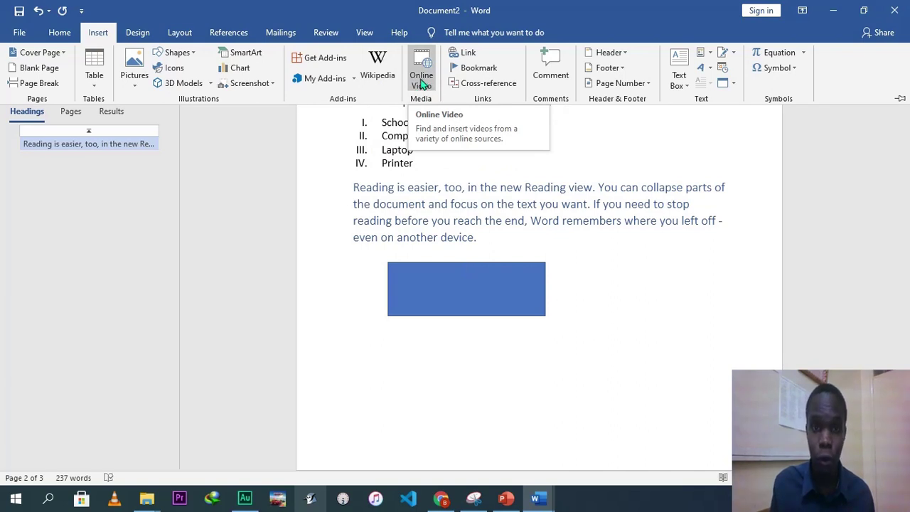
pyautogui.click(464, 54)
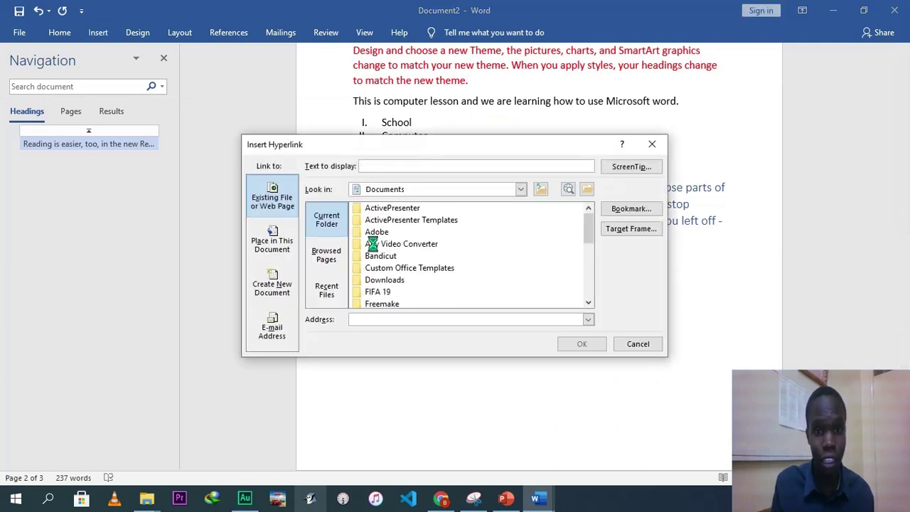
pyautogui.moveTo(589, 226); pyautogui.dragTo(590, 275)
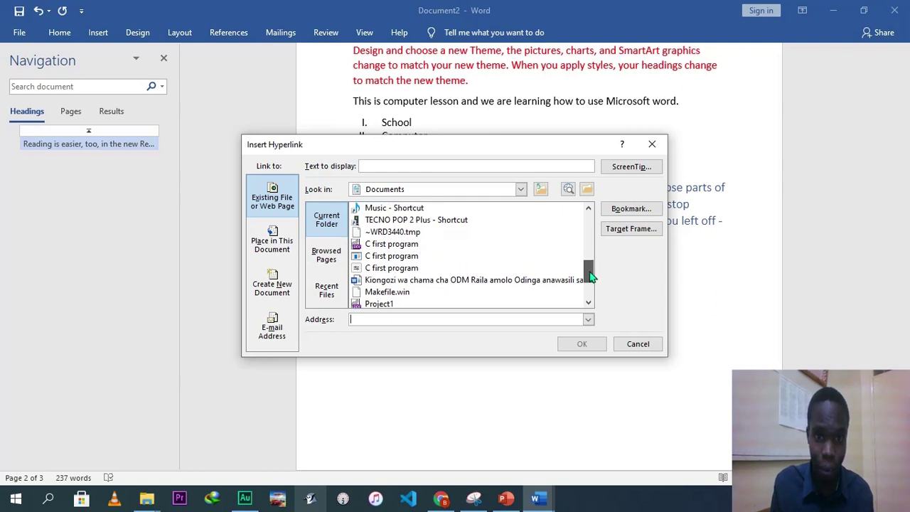
pyautogui.click(398, 245)
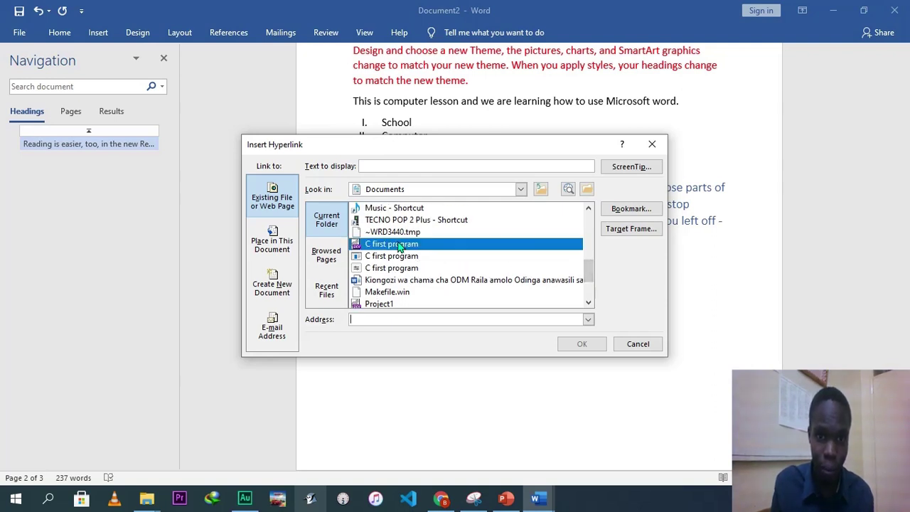
pyautogui.click(398, 245)
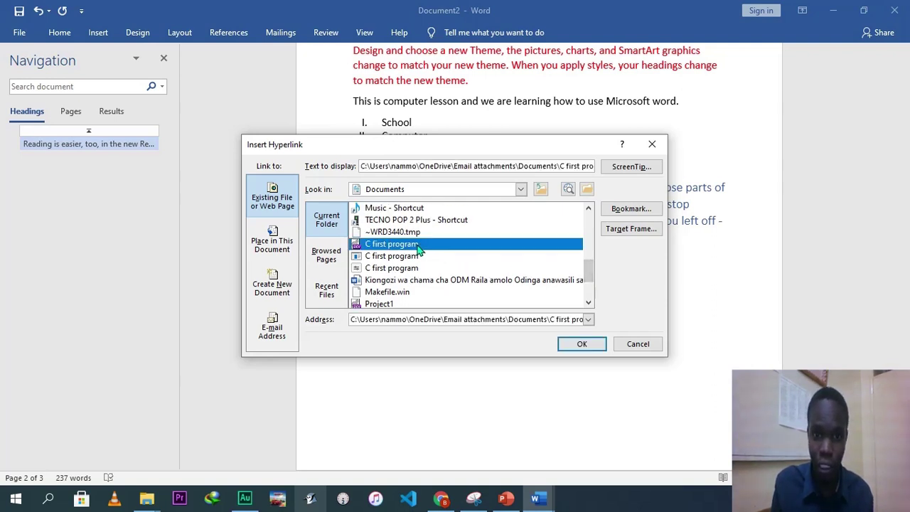
pyautogui.click(587, 345)
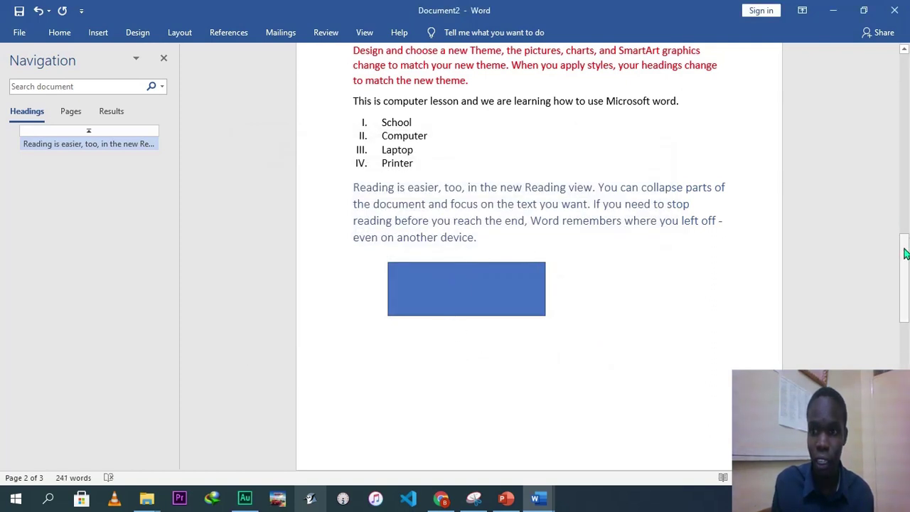
pyautogui.moveTo(904, 254); pyautogui.dragTo(904, 313)
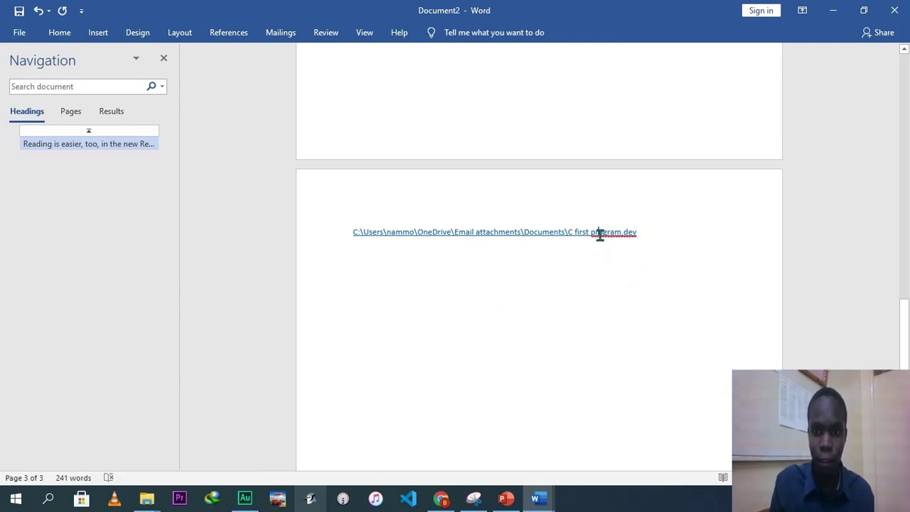
pyautogui.press('BackSpace')
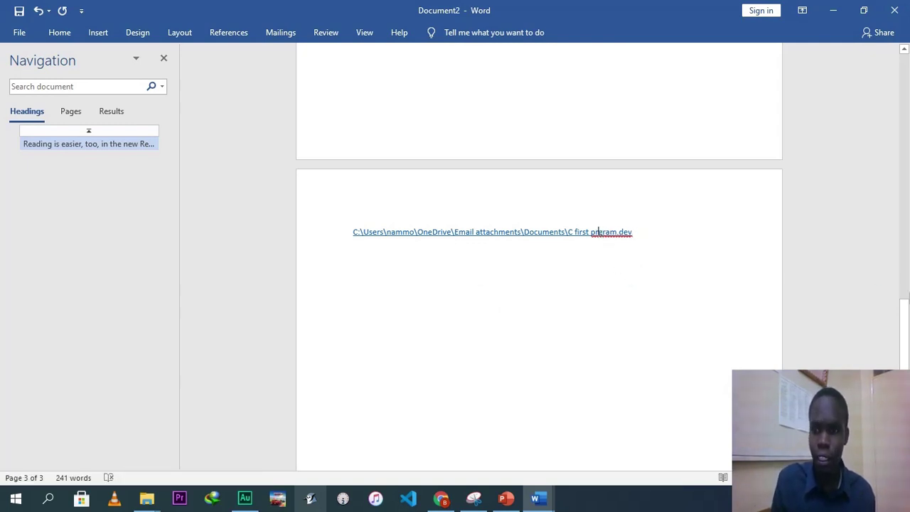
# - Add the built-in Austin header to the document
pyautogui.moveTo(905, 327); pyautogui.dragTo(898, 164)
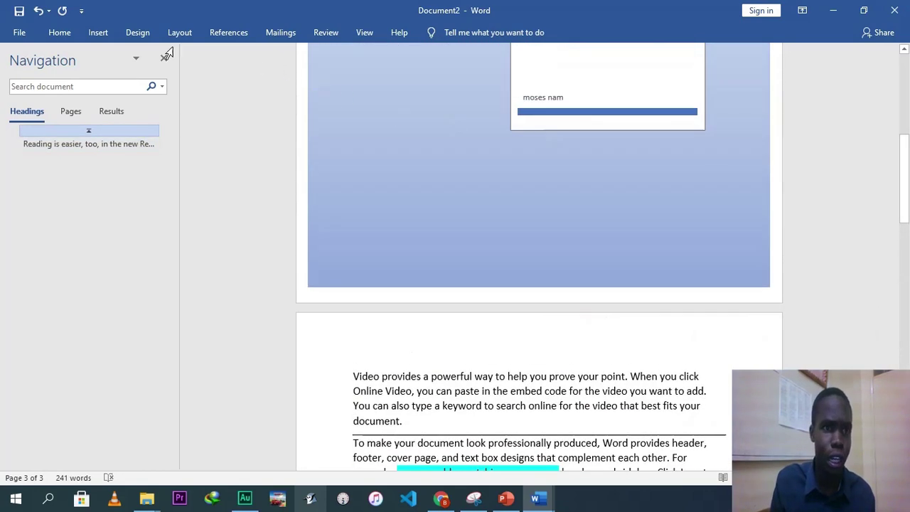
pyautogui.click(98, 33)
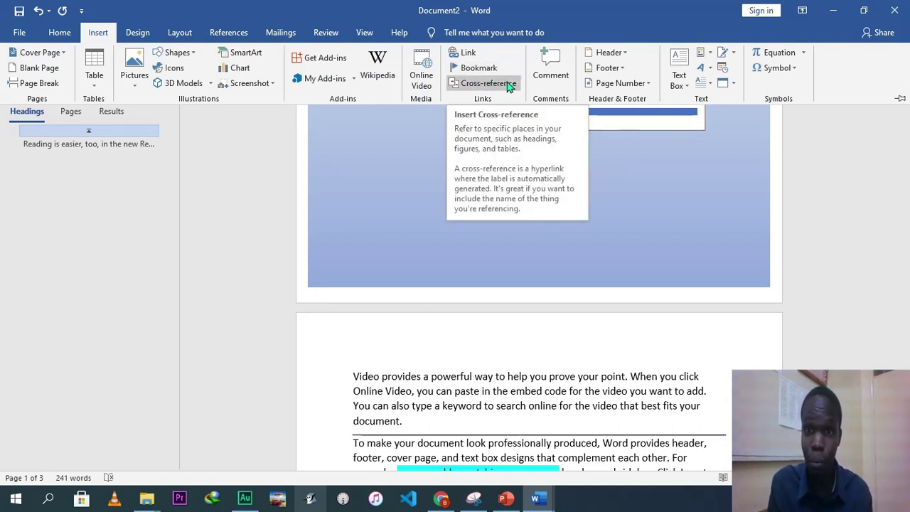
pyautogui.click(608, 57)
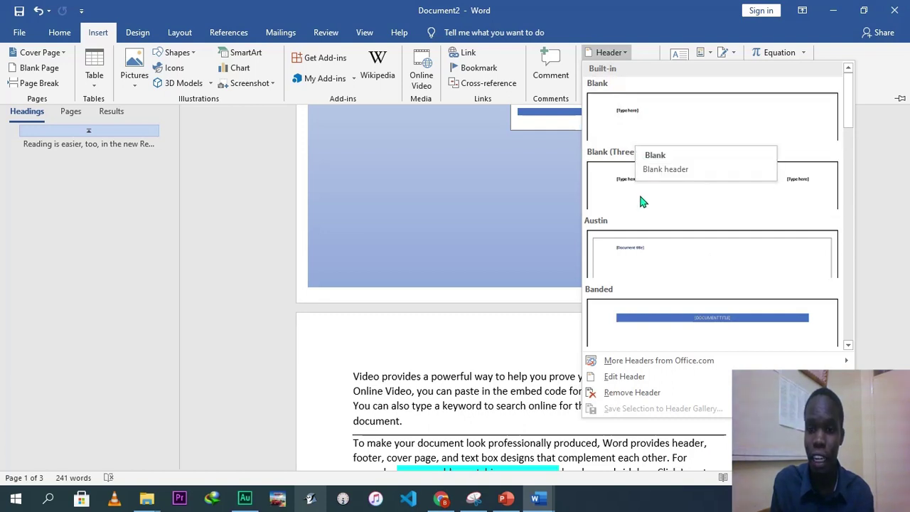
pyautogui.click(641, 243)
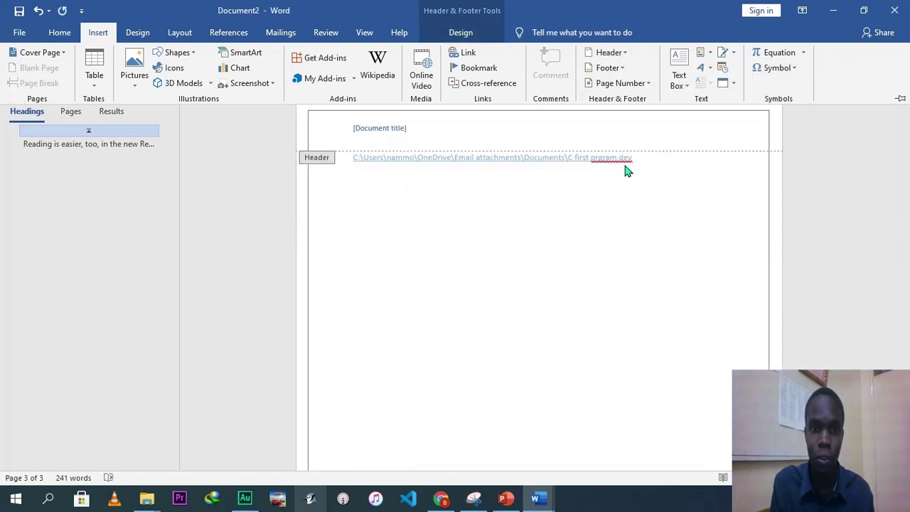
# - Set the header's document title to "Word processing" and return to the body text
pyautogui.click(418, 139)
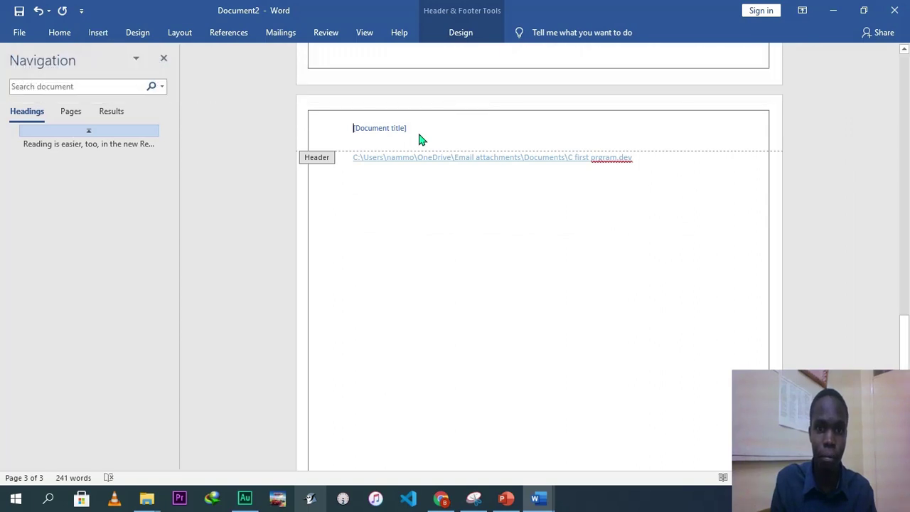
pyautogui.click(404, 130)
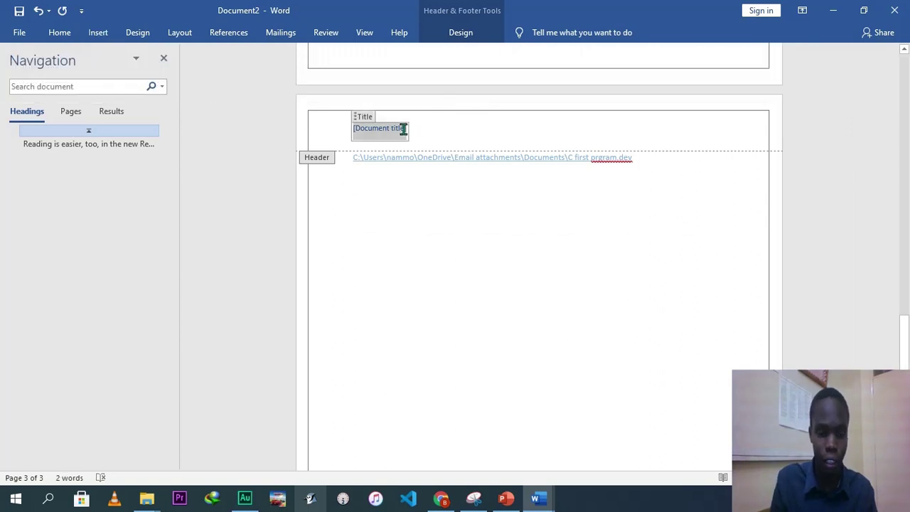
pyautogui.write('Word proce')
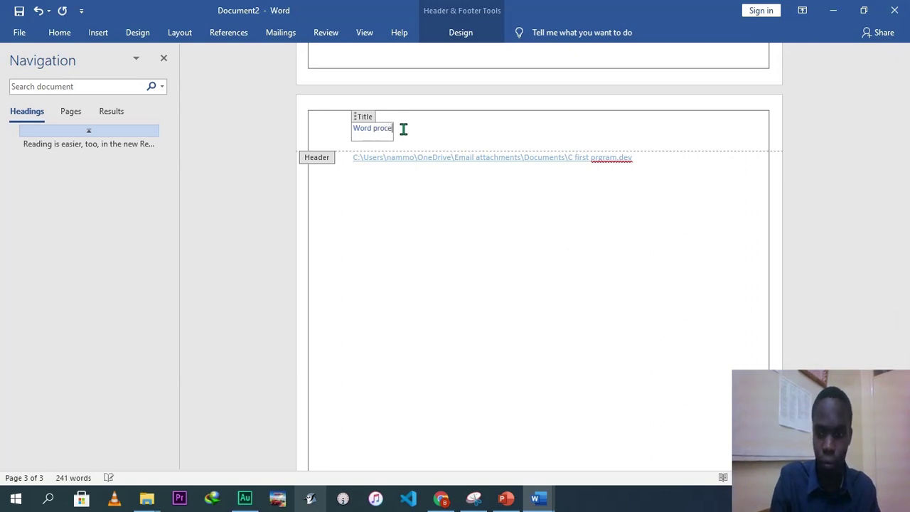
pyautogui.write('ssing')
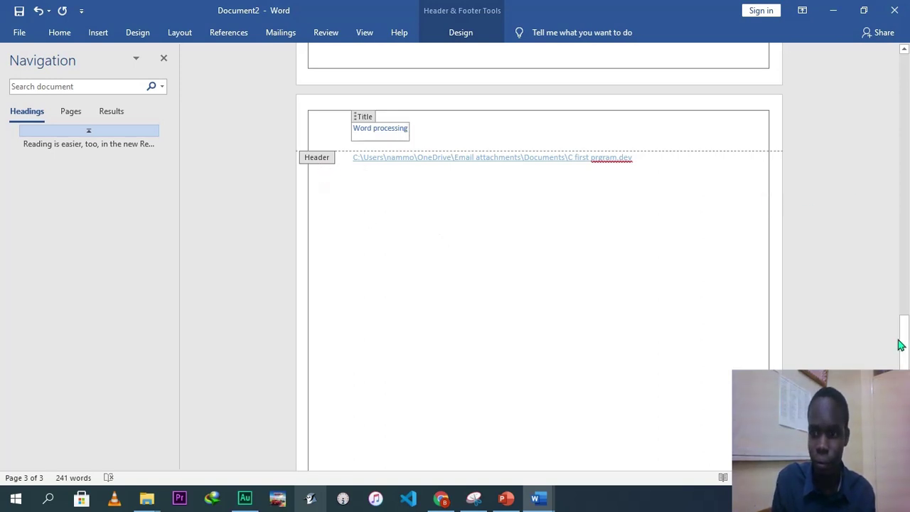
pyautogui.moveTo(902, 345); pyautogui.dragTo(903, 361)
pyautogui.doubleClick(635, 307)
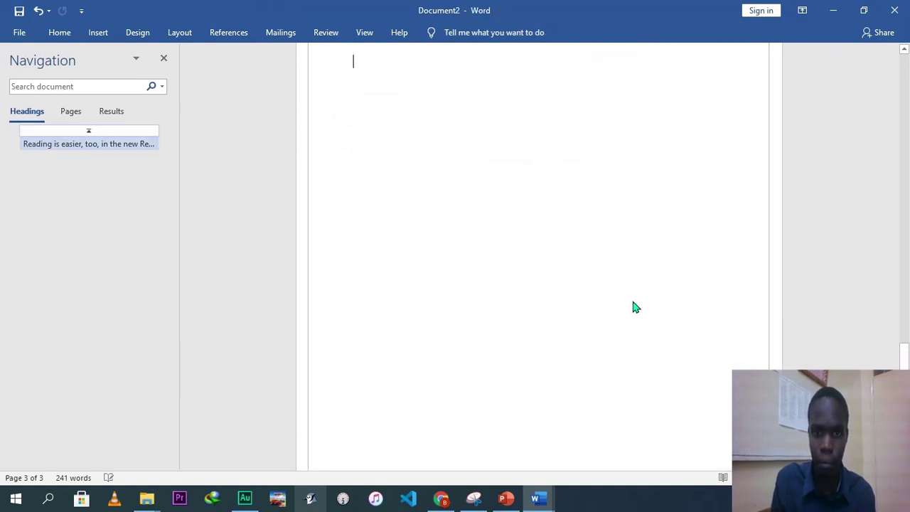
# - Add the built-in Blank footer and replace its placeholder with "Microsoft word"
pyautogui.moveTo(899, 368); pyautogui.dragTo(905, 171)
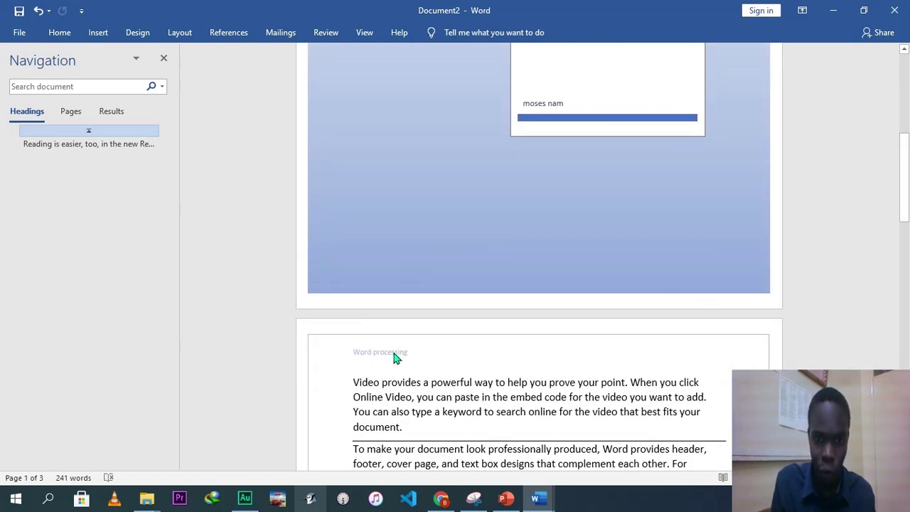
pyautogui.moveTo(905, 229); pyautogui.dragTo(906, 358)
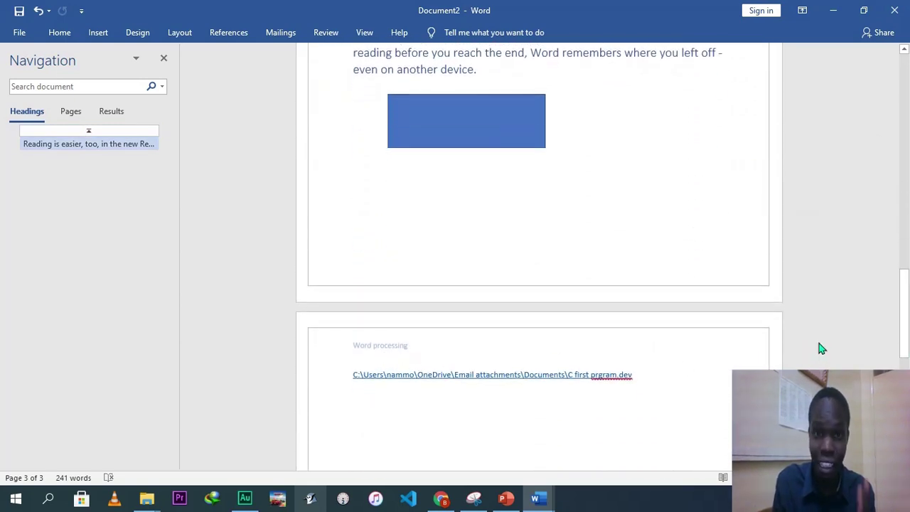
pyautogui.moveTo(903, 321); pyautogui.dragTo(904, 99)
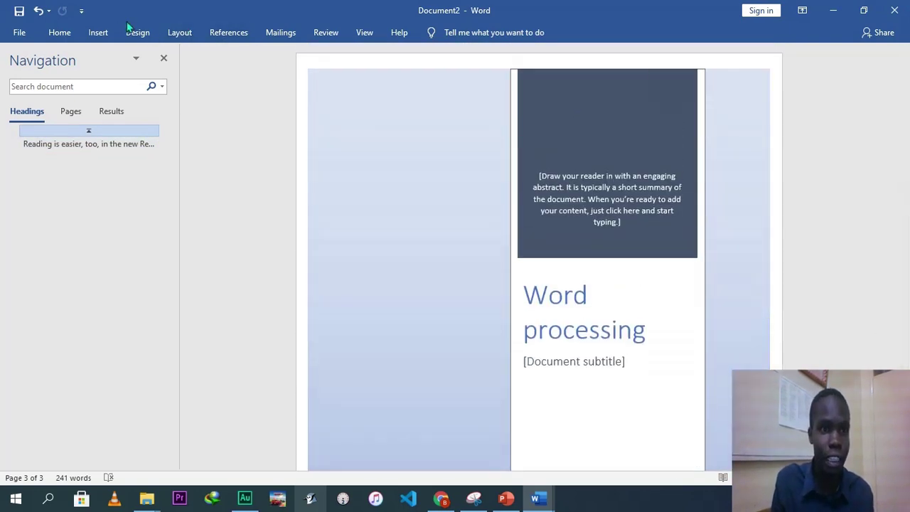
pyautogui.click(98, 32)
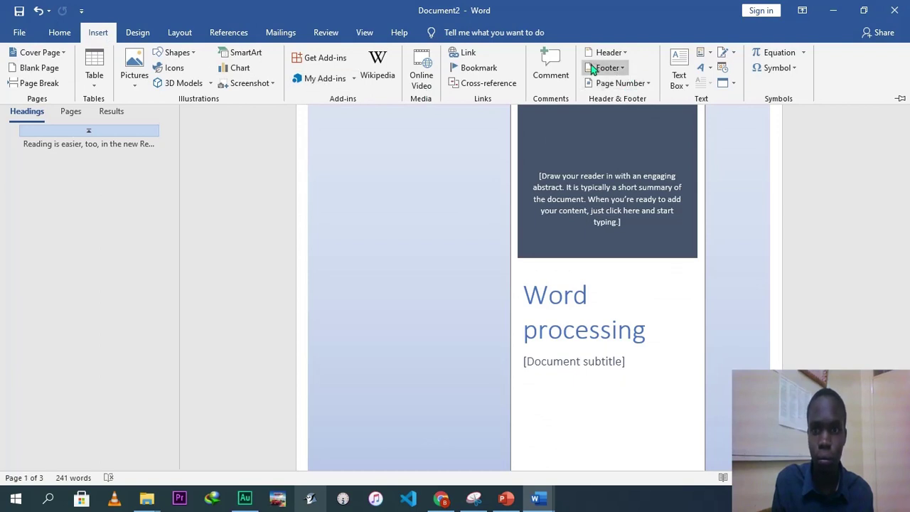
pyautogui.click(608, 68)
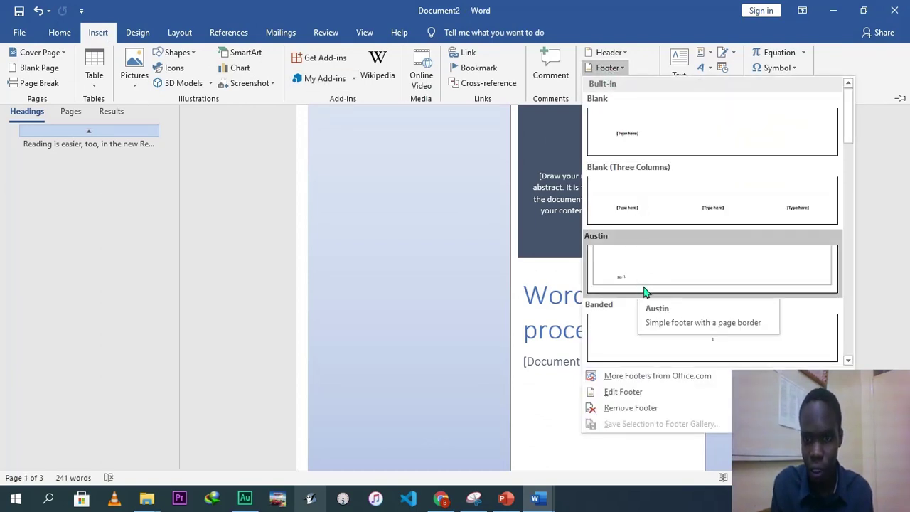
pyautogui.click(661, 138)
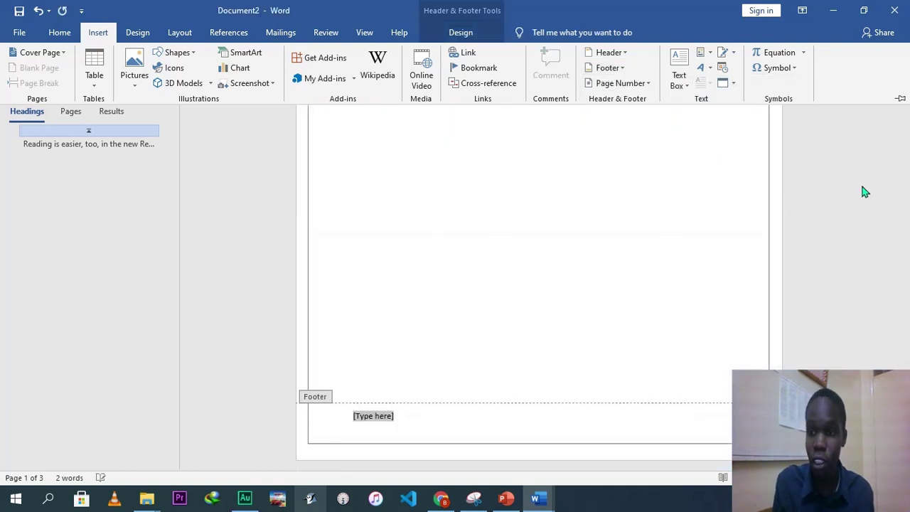
pyautogui.click(372, 414)
pyautogui.write('microsoft word')
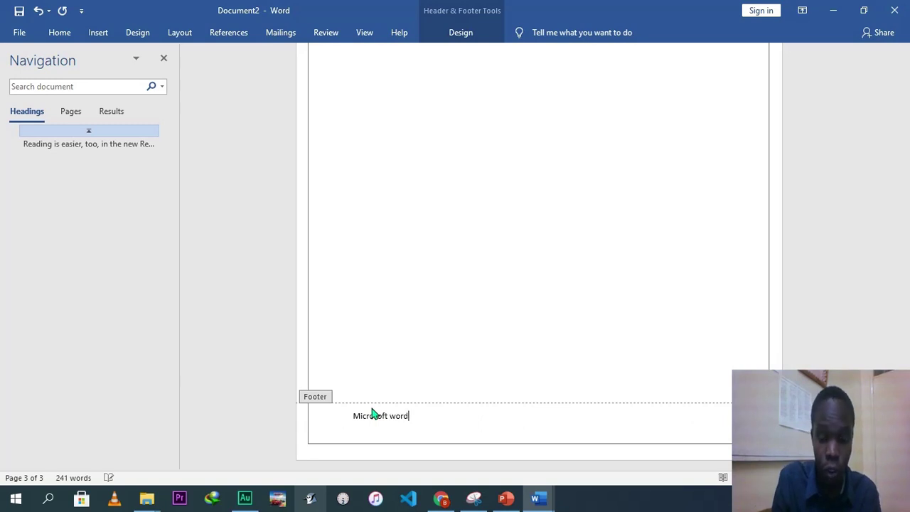
# - Add a new line below the "Microsoft word" footer text and return to the document body
pyautogui.press('Return')
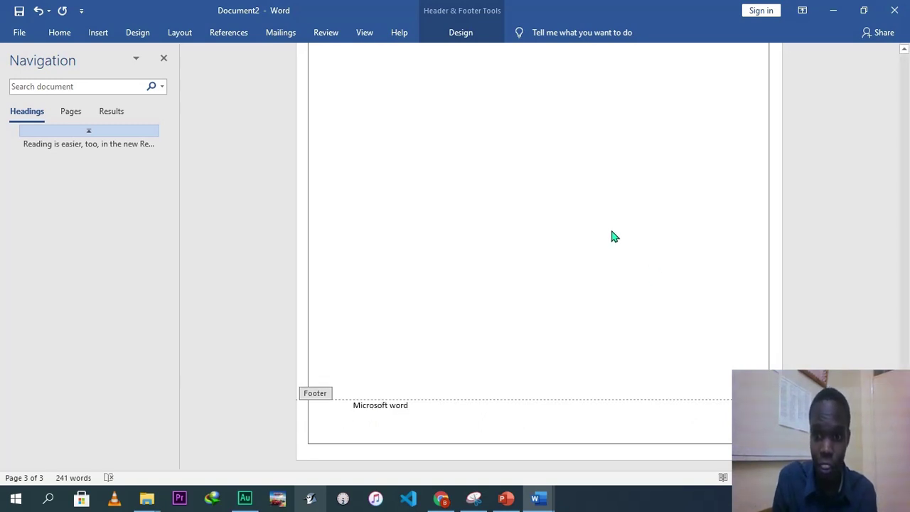
pyautogui.doubleClick(614, 235)
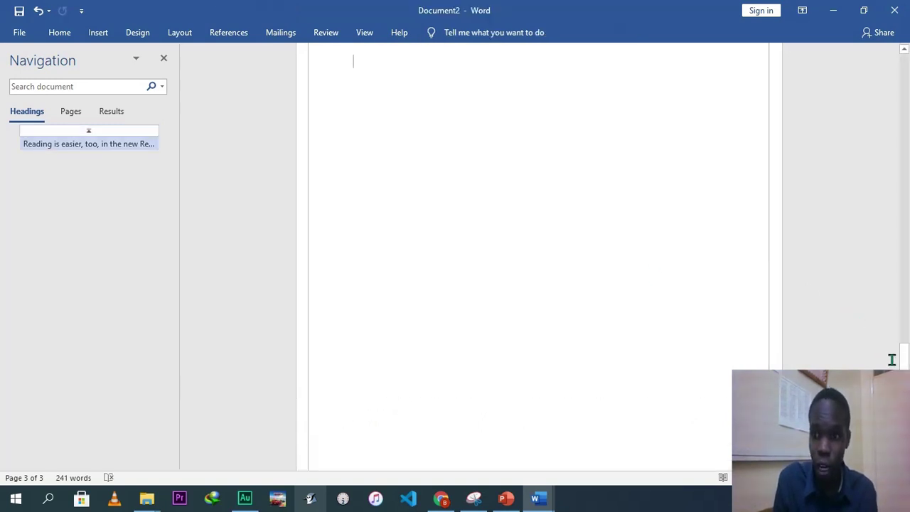
# - Draw a small text box beside the blue rectangle on page 2, make it slightly narrower, and remove it
pyautogui.moveTo(901, 363)
pyautogui.mouseDown()
pyautogui.moveTo(904, 207)
pyautogui.moveTo(902, 257)
pyautogui.moveTo(903, 243)
pyautogui.mouseUp()
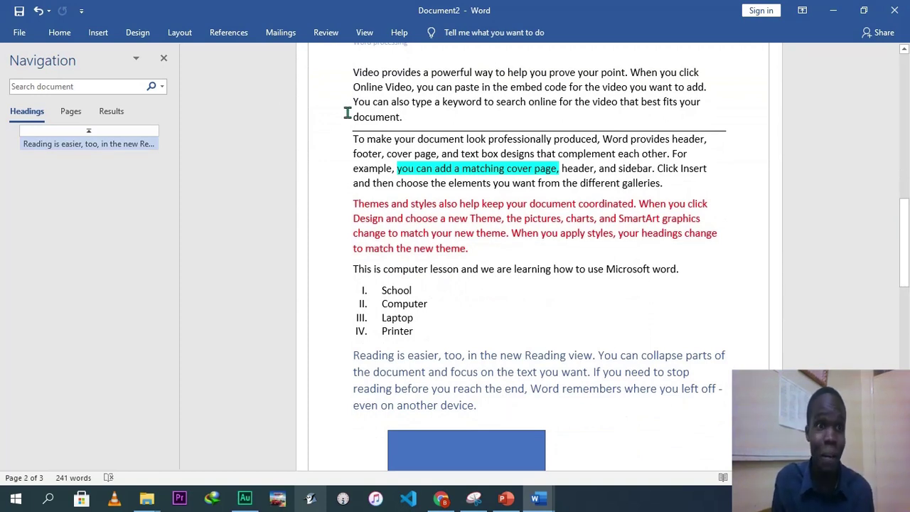
pyautogui.click(95, 37)
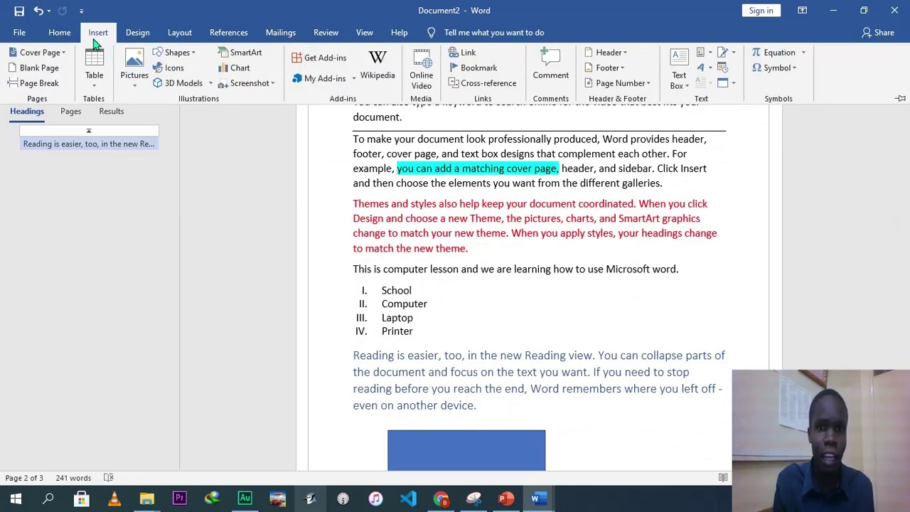
pyautogui.click(680, 84)
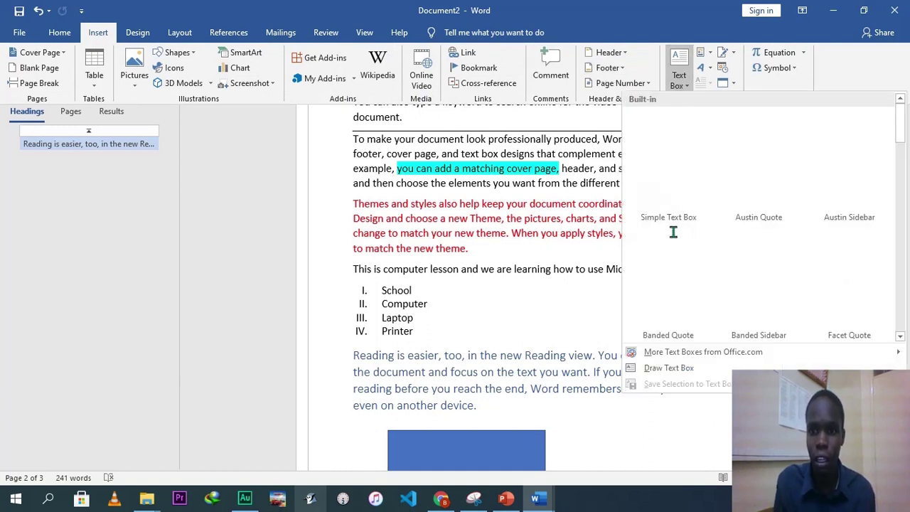
pyautogui.click(668, 368)
pyautogui.moveTo(604, 417)
pyautogui.mouseDown()
pyautogui.moveTo(609, 434)
pyautogui.moveTo(657, 453)
pyautogui.mouseUp()
pyautogui.write('sangfhgn\\fhgn\\')
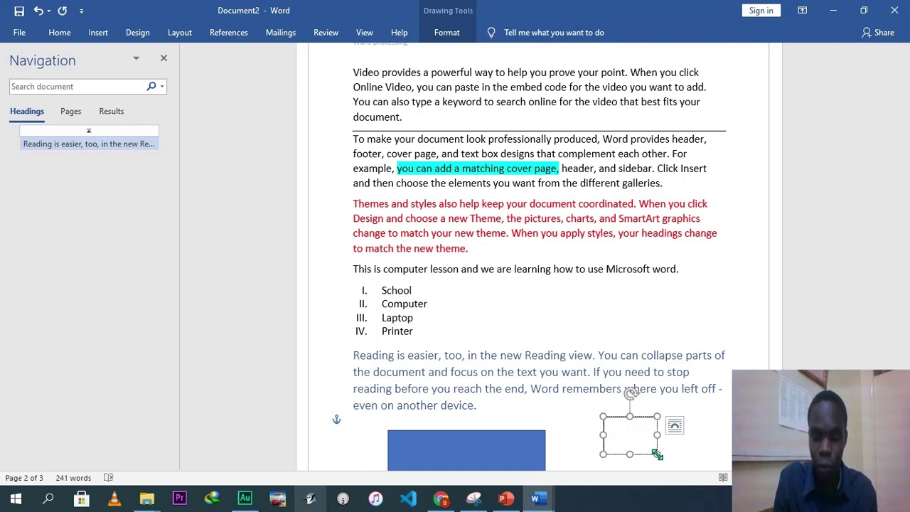
pyautogui.moveTo(656, 454); pyautogui.dragTo(649, 454)
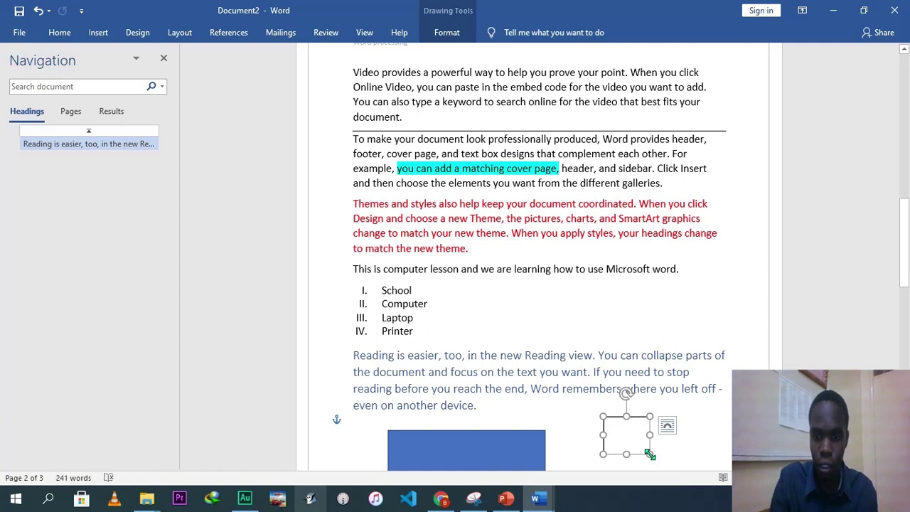
pyautogui.click(647, 454)
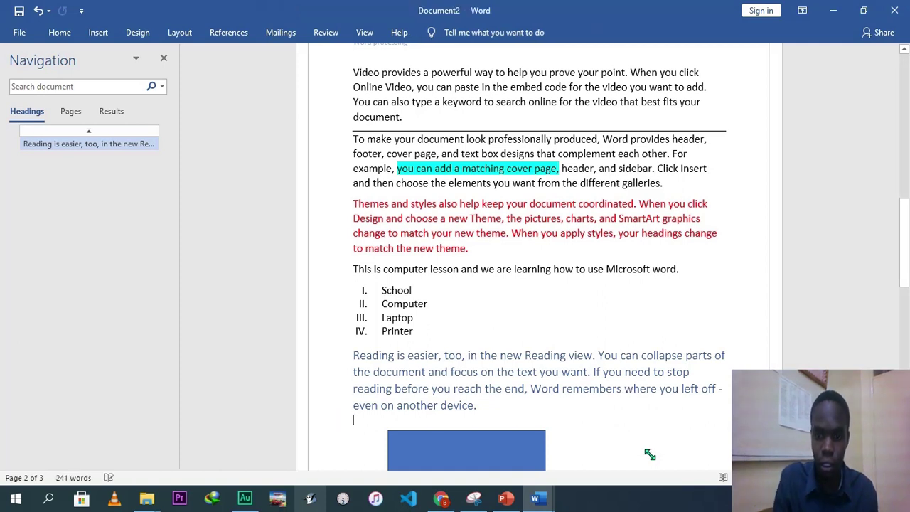
# - View the gallery of built-in equations and close it without inserting one
pyautogui.click(99, 34)
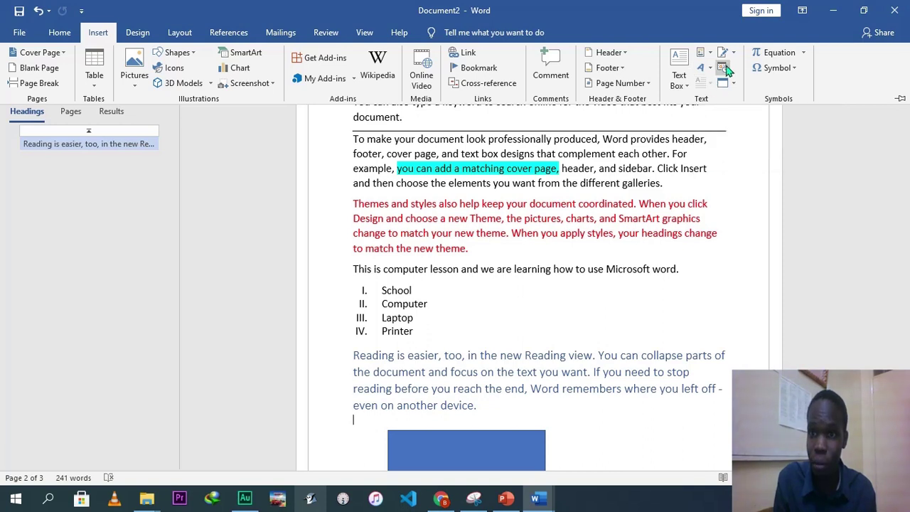
pyautogui.click(803, 53)
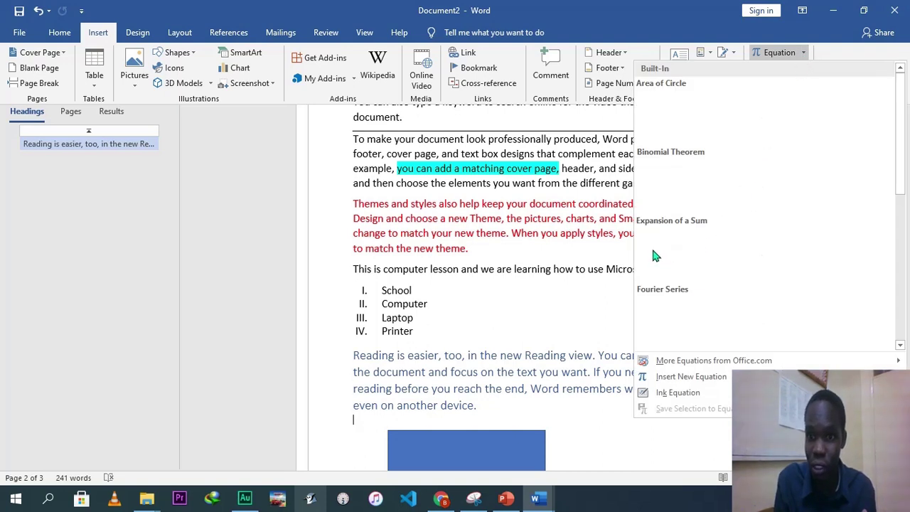
pyautogui.click(625, 292)
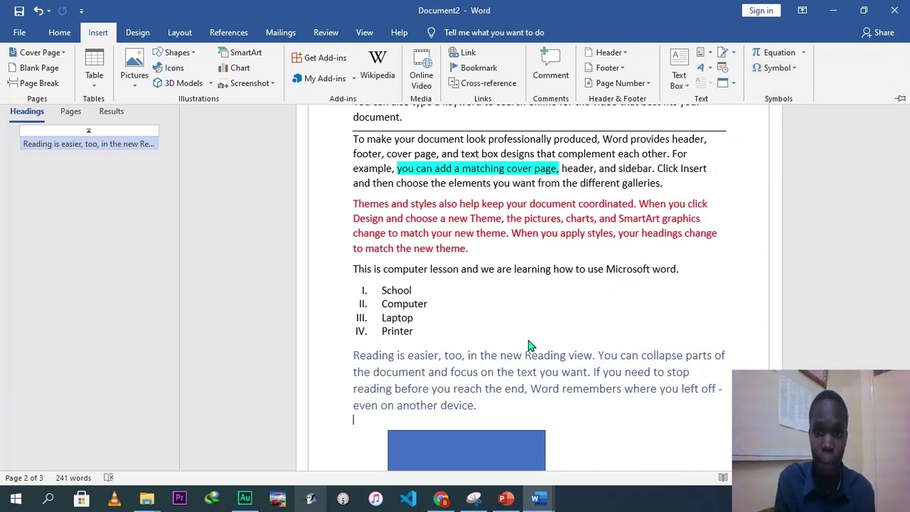
# - Preview the available document themes, such as Slice, without applying one
pyautogui.click(135, 35)
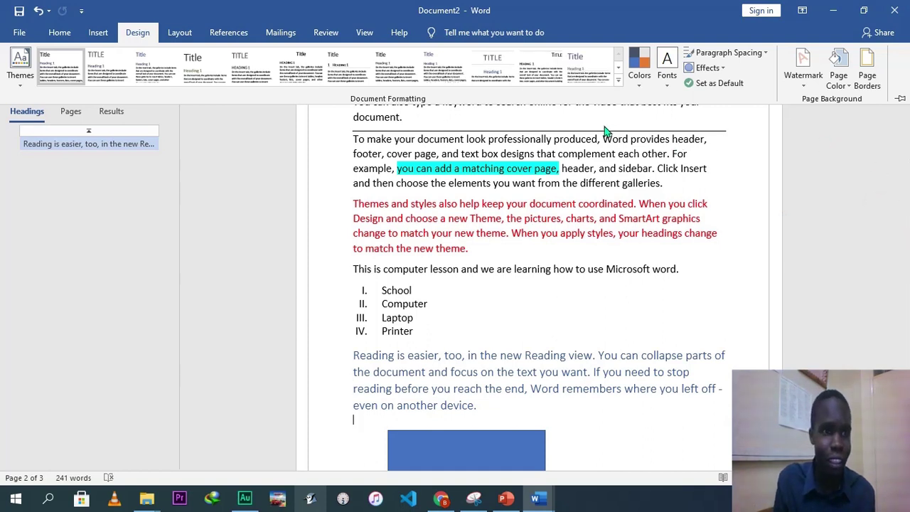
pyautogui.click(21, 84)
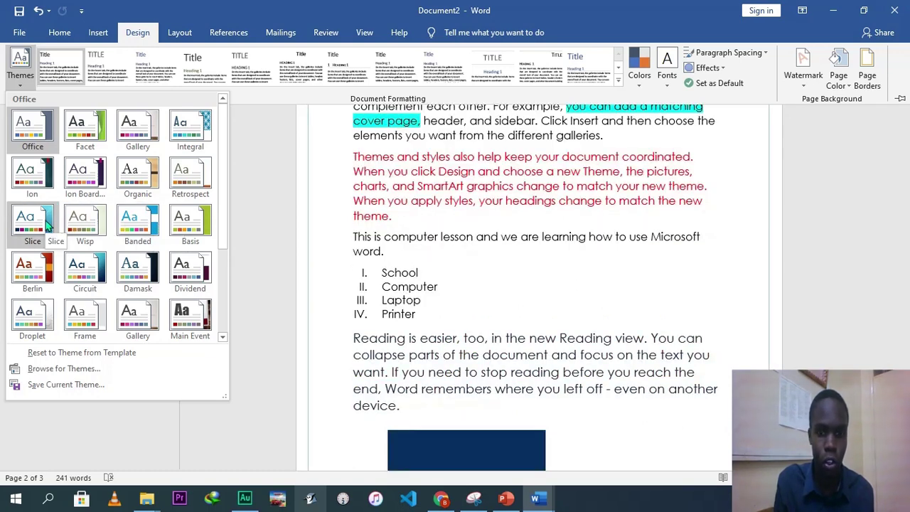
pyautogui.click(428, 226)
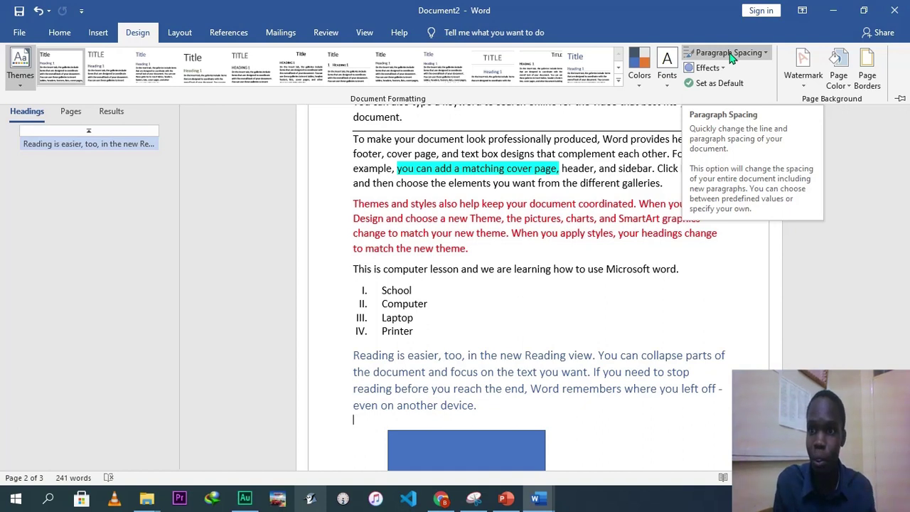
# - Apply the CONFIDENTIAL 1 watermark and set the page color to the standard light blue
pyautogui.click(804, 71)
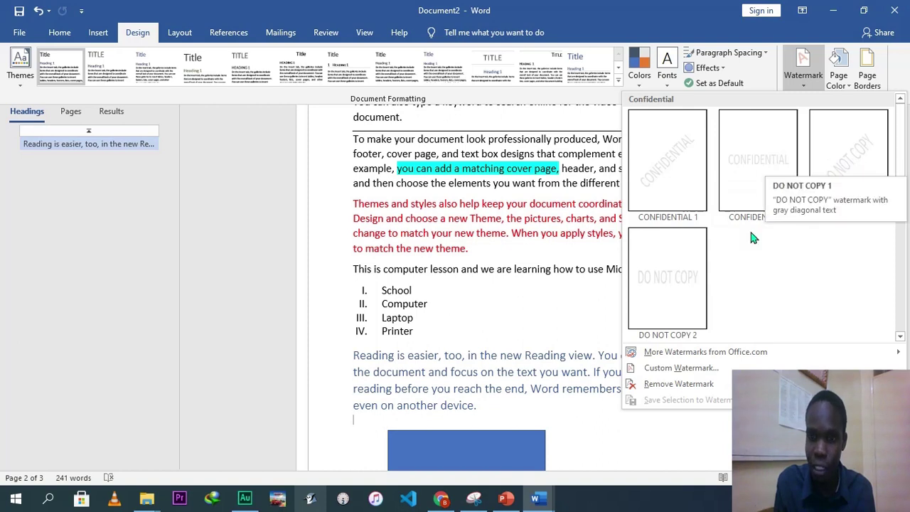
pyautogui.click(660, 183)
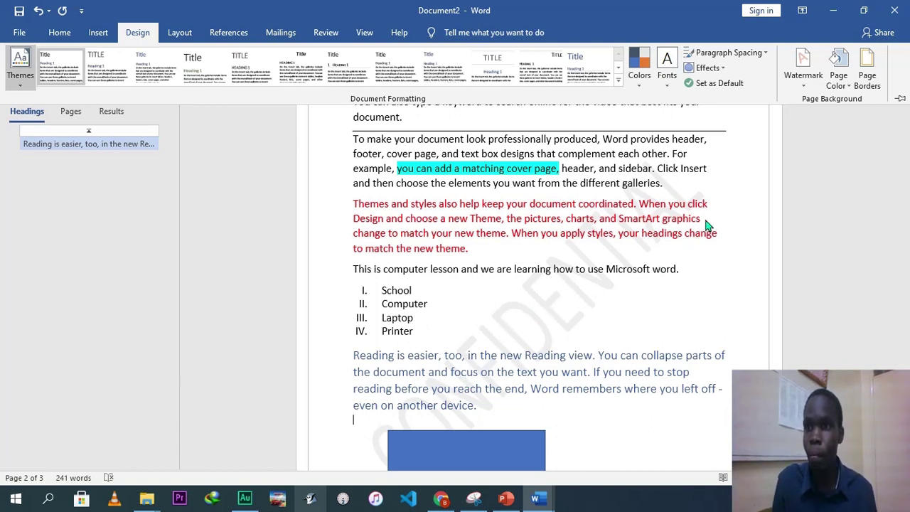
pyautogui.click(842, 84)
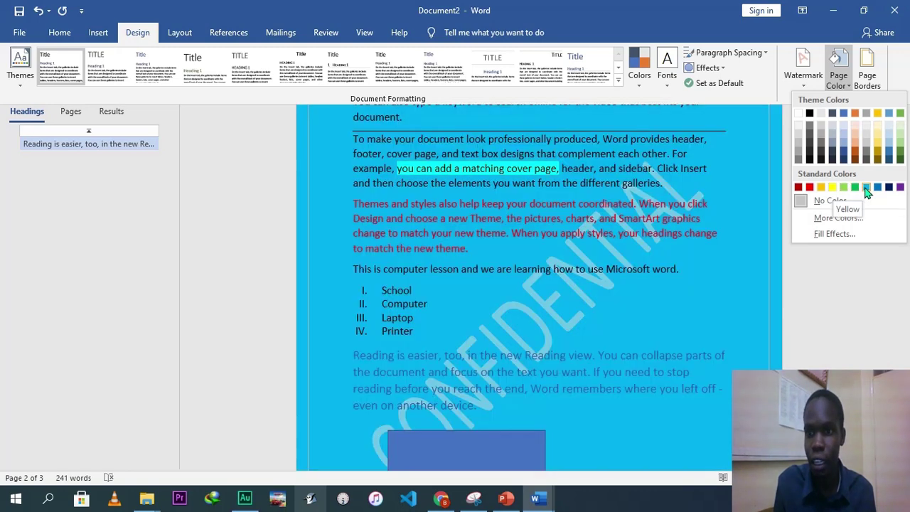
pyautogui.click(853, 201)
pyautogui.hotkey('ctrl', 'z')
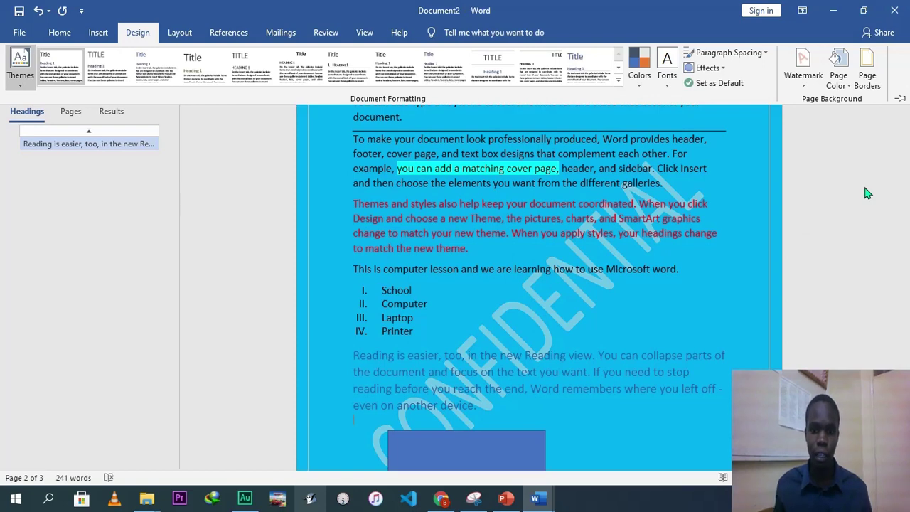
# - Delete the blue rectangle below the "Reading is easier" paragraph
pyautogui.click(518, 431)
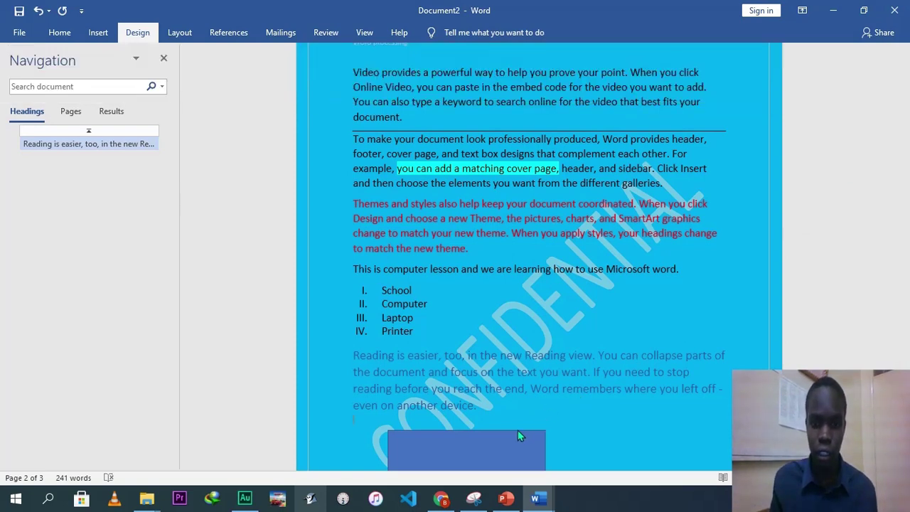
pyautogui.click(516, 444)
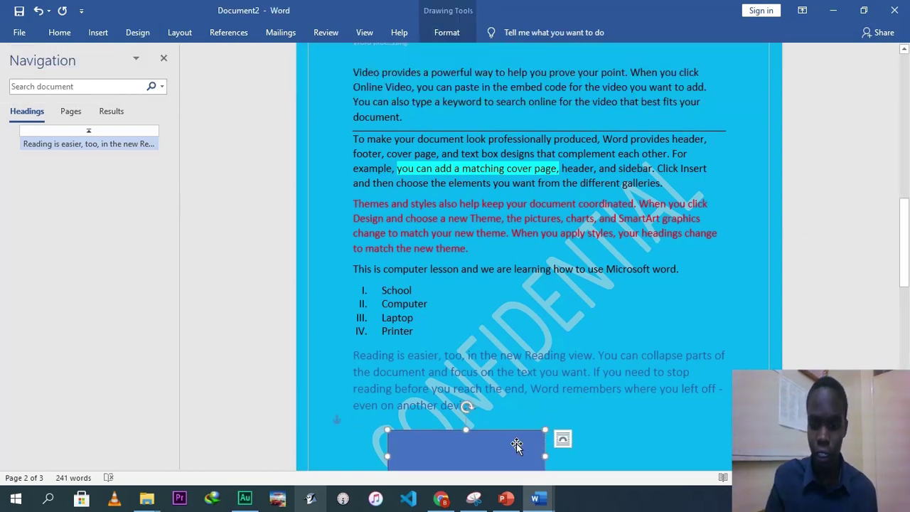
pyautogui.press('Delete')
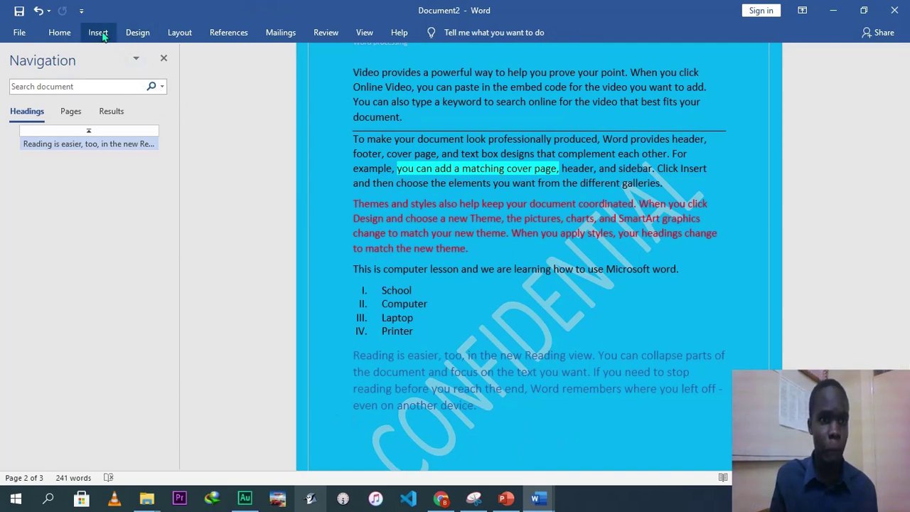
# - Add a box page border to the whole document using a 3 pt thick-and-thin line style
pyautogui.click(136, 33)
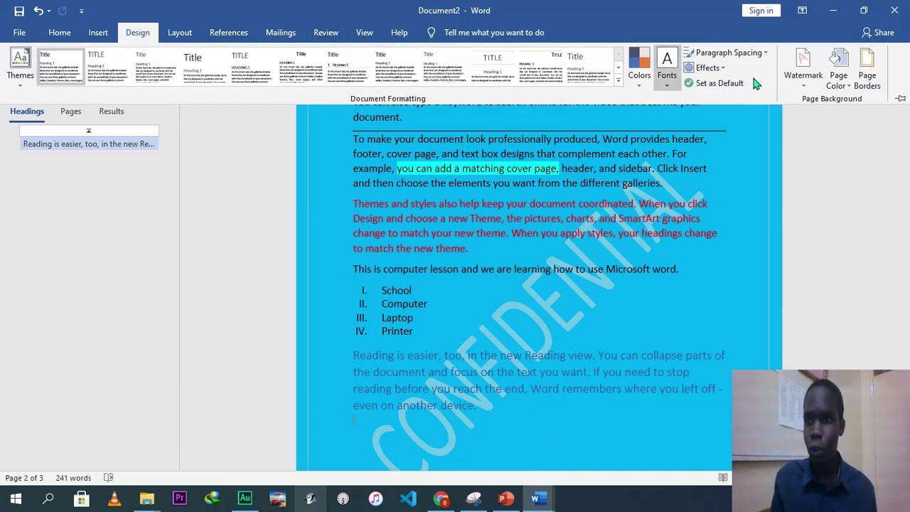
pyautogui.click(868, 80)
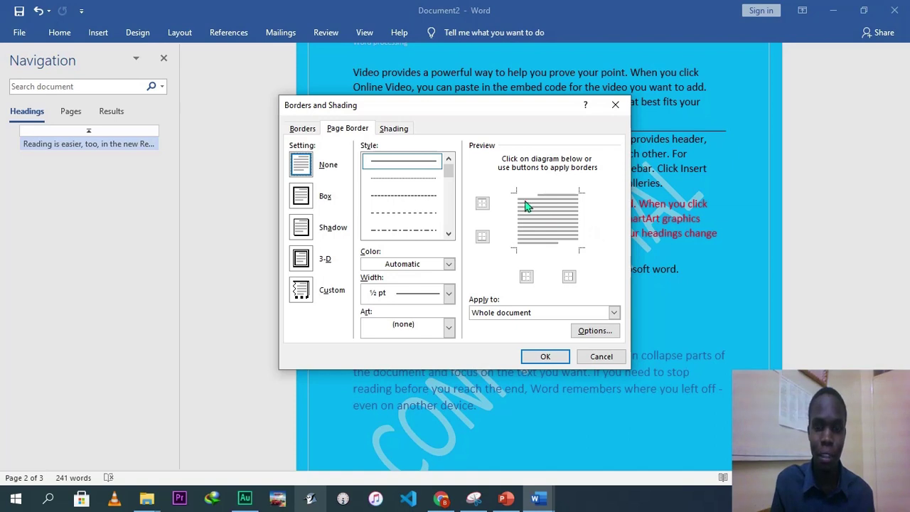
pyautogui.moveTo(452, 170); pyautogui.dragTo(450, 184)
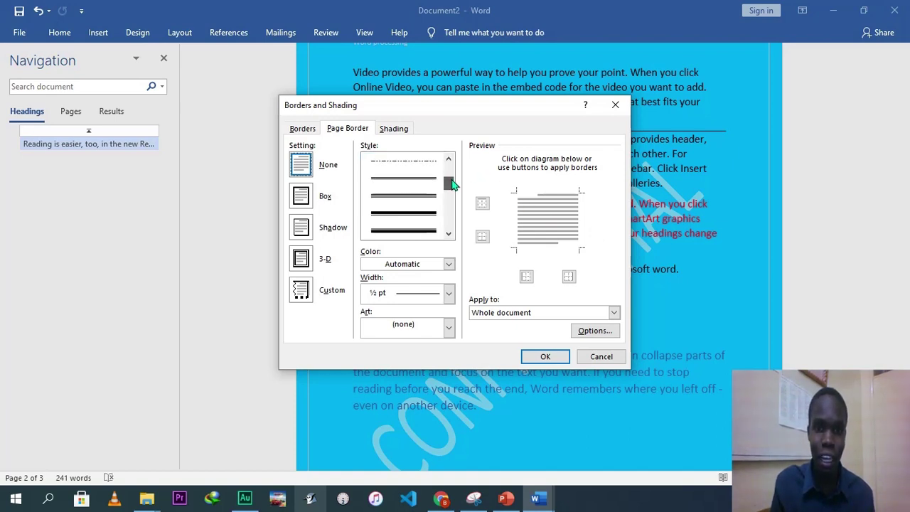
pyautogui.click(410, 219)
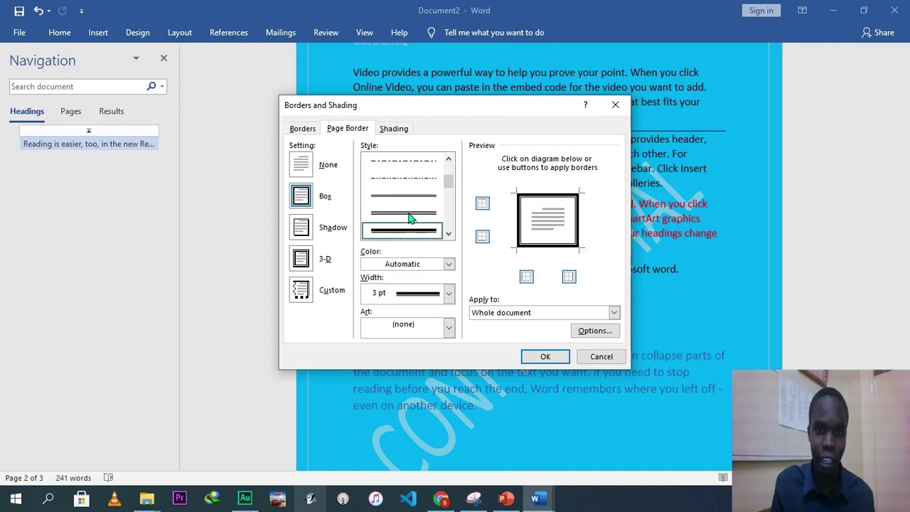
pyautogui.click(544, 357)
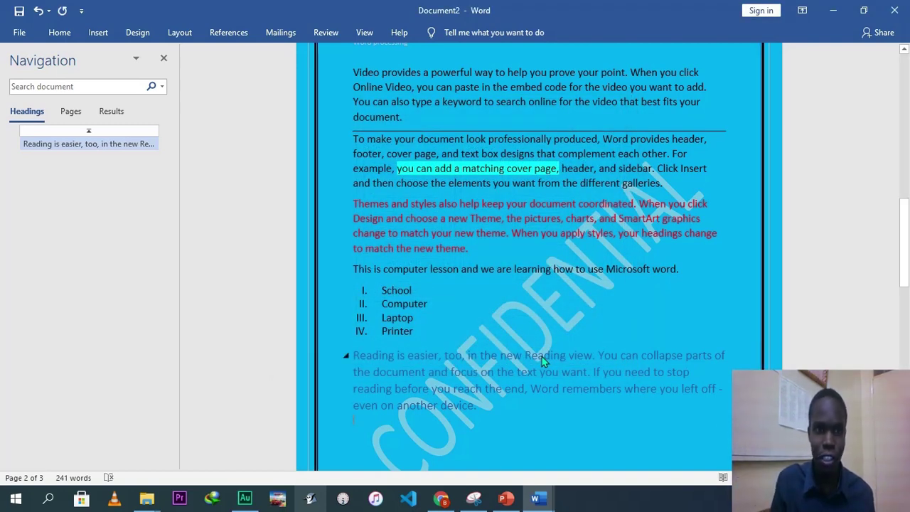
# - View the page border and paragraph border settings, and close them without making changes
pyautogui.click(139, 33)
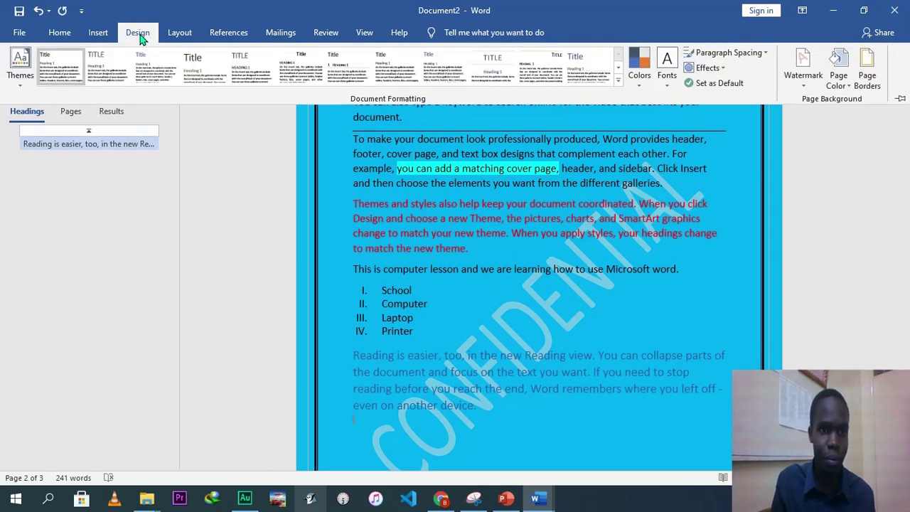
pyautogui.click(877, 85)
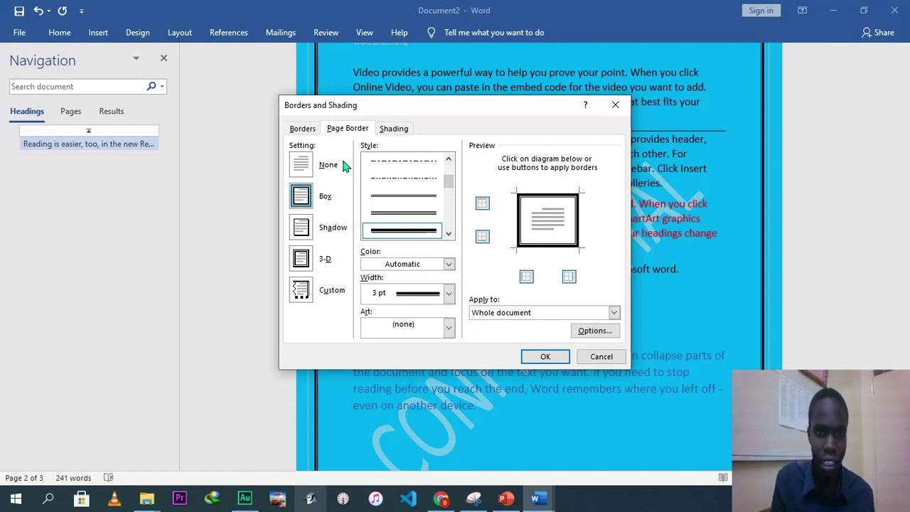
pyautogui.click(302, 129)
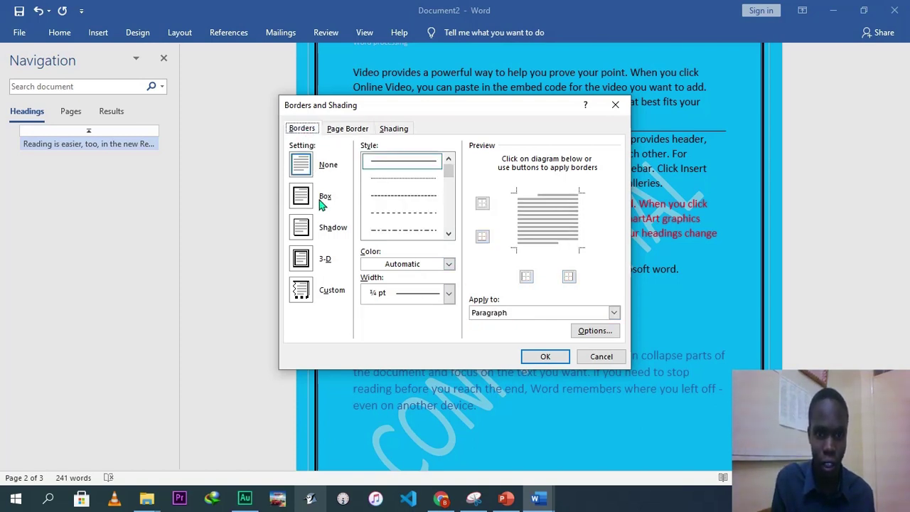
pyautogui.click(616, 105)
pyautogui.click(132, 39)
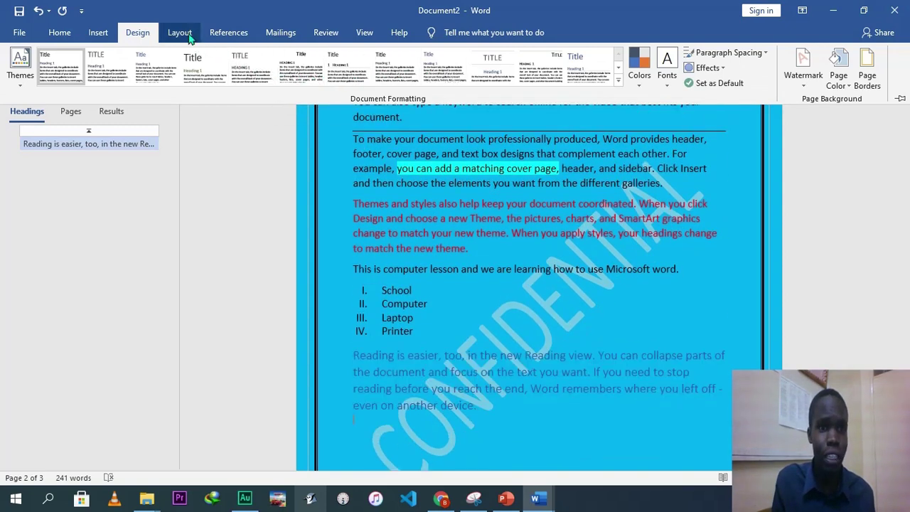
# - View the preset page margins and close the list without choosing one
pyautogui.click(182, 34)
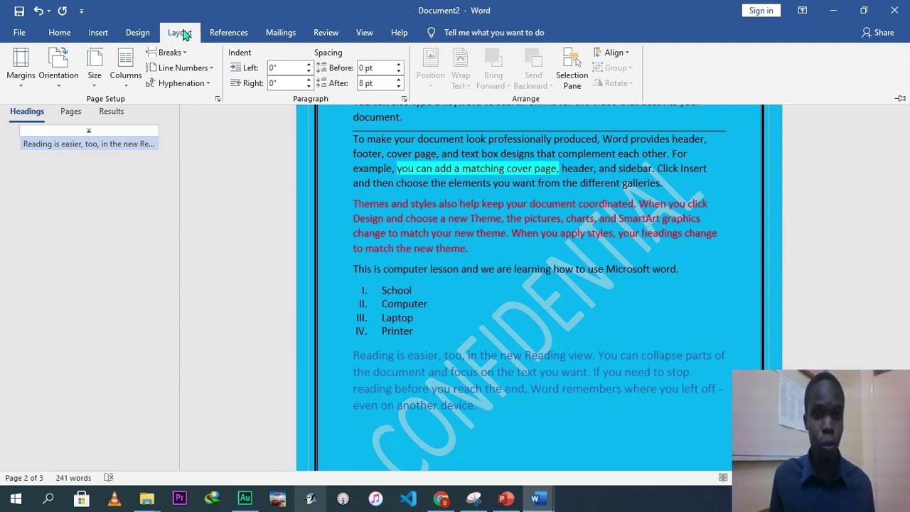
pyautogui.click(32, 83)
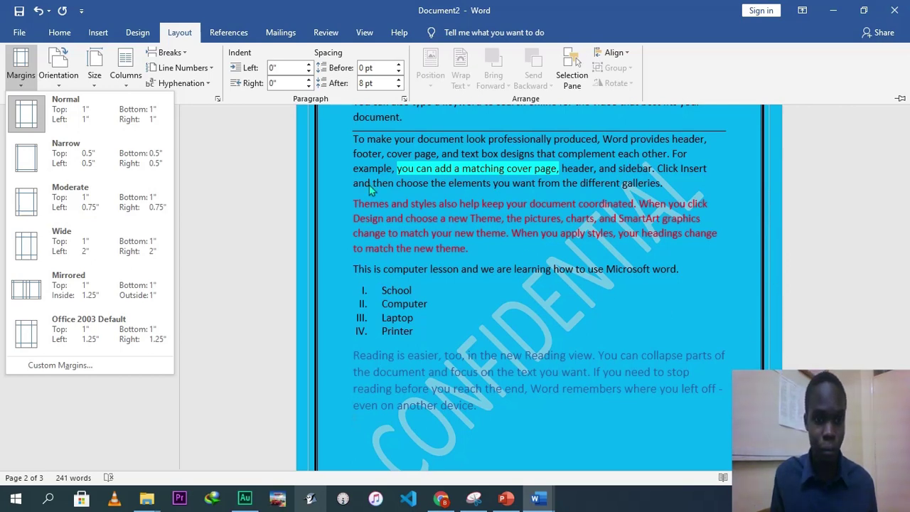
pyautogui.click(260, 196)
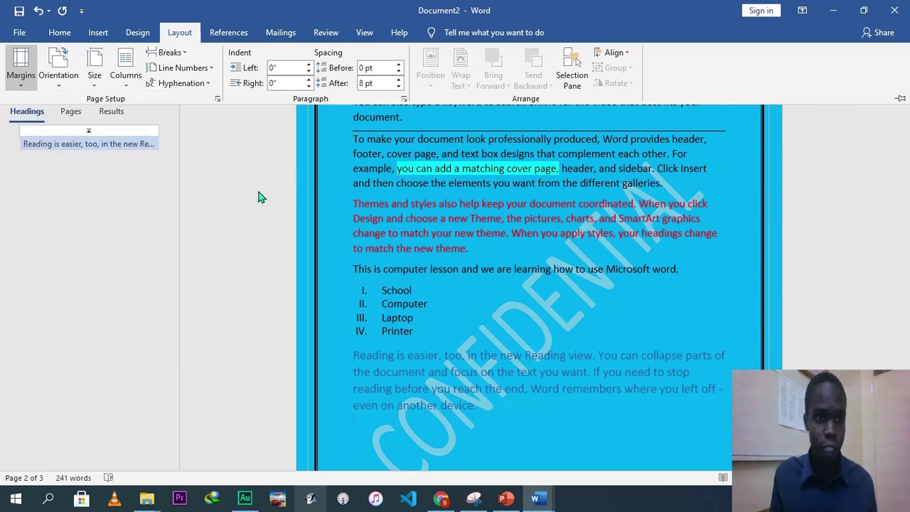
# - Change the page orientation to landscape
pyautogui.click(60, 78)
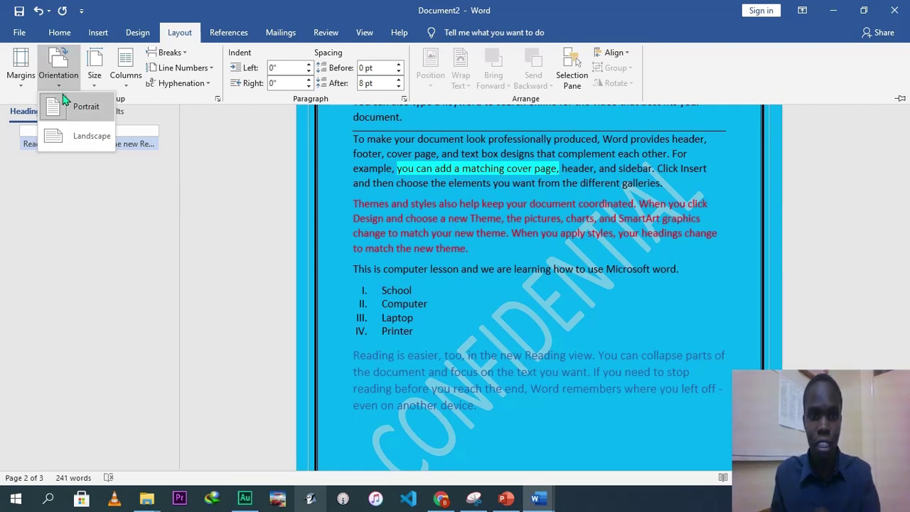
pyautogui.click(75, 139)
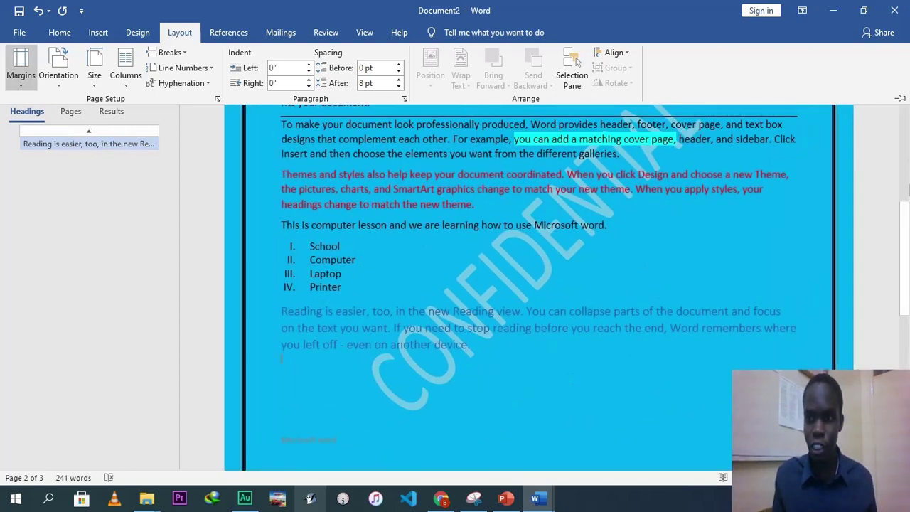
# - View the preset paper sizes and column layouts, and close the lists without choosing one
pyautogui.moveTo(905, 226)
pyautogui.mouseDown()
pyautogui.moveTo(908, 140)
pyautogui.moveTo(908, 216)
pyautogui.mouseUp()
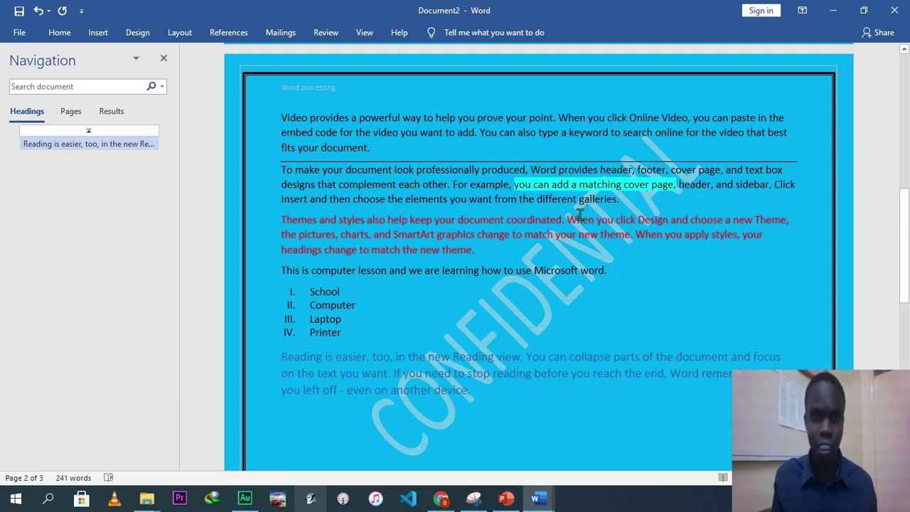
pyautogui.click(179, 33)
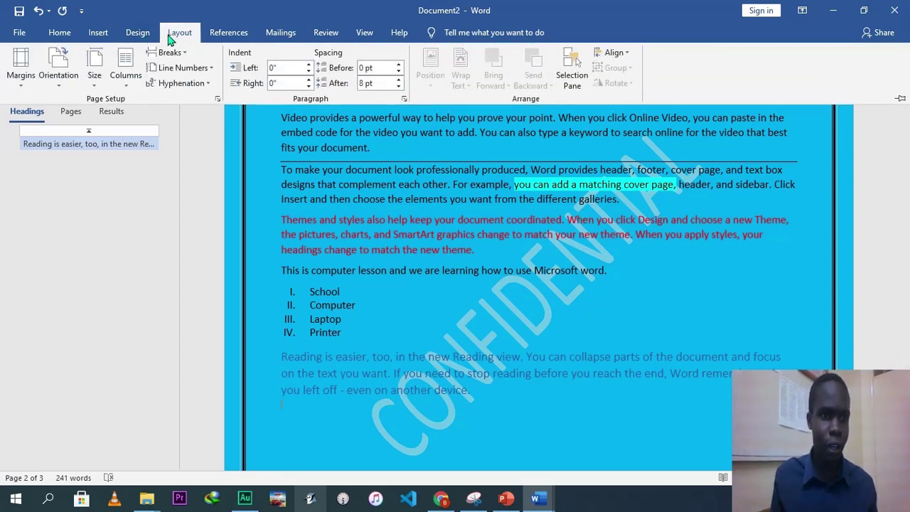
pyautogui.click(94, 85)
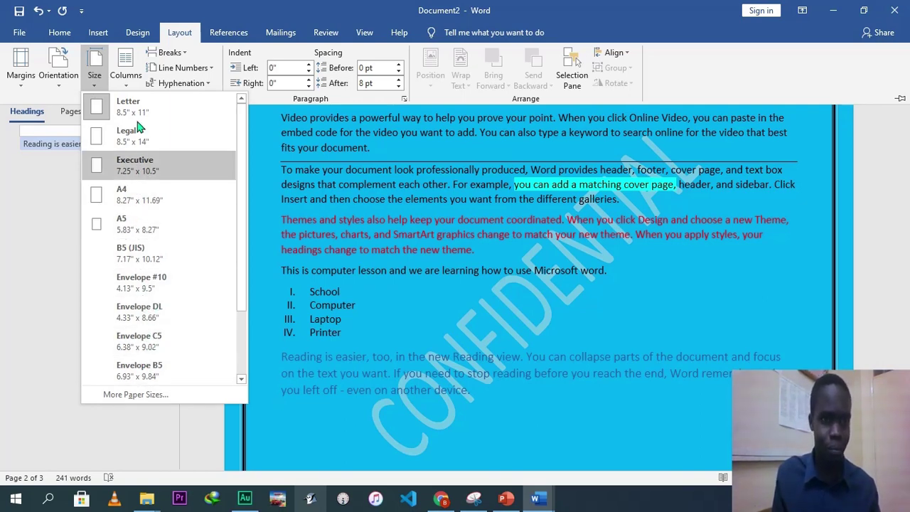
pyautogui.click(126, 77)
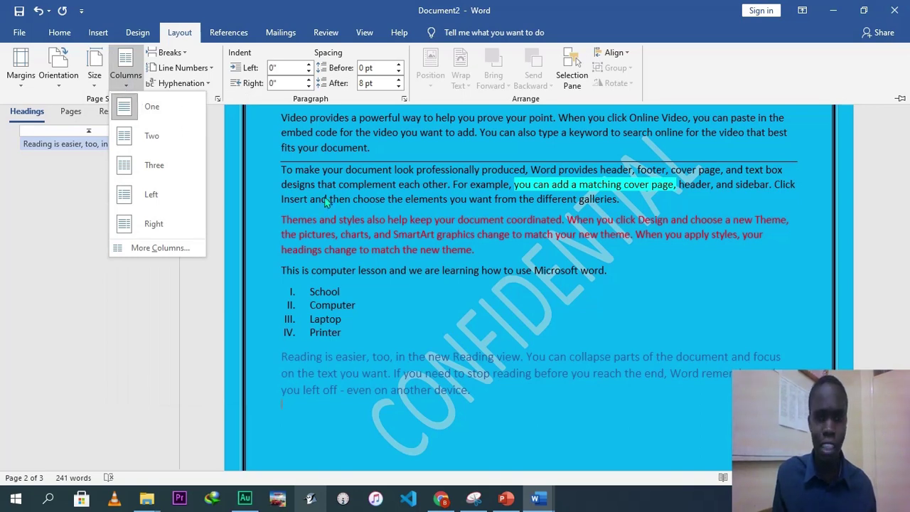
pyautogui.click(522, 257)
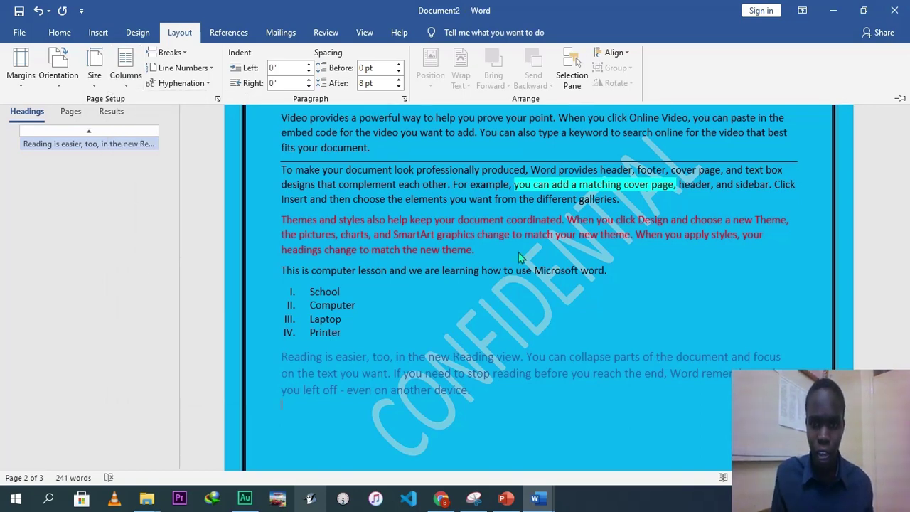
# - Split the paragraph starting "To make your document look professionally produced" into two columns
pyautogui.click(609, 199)
pyautogui.moveTo(620, 201); pyautogui.dragTo(288, 170)
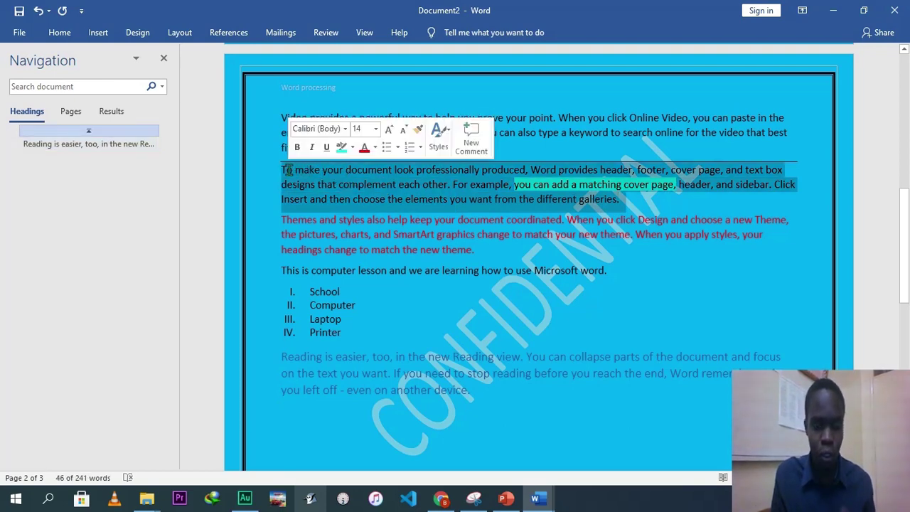
pyautogui.click(180, 33)
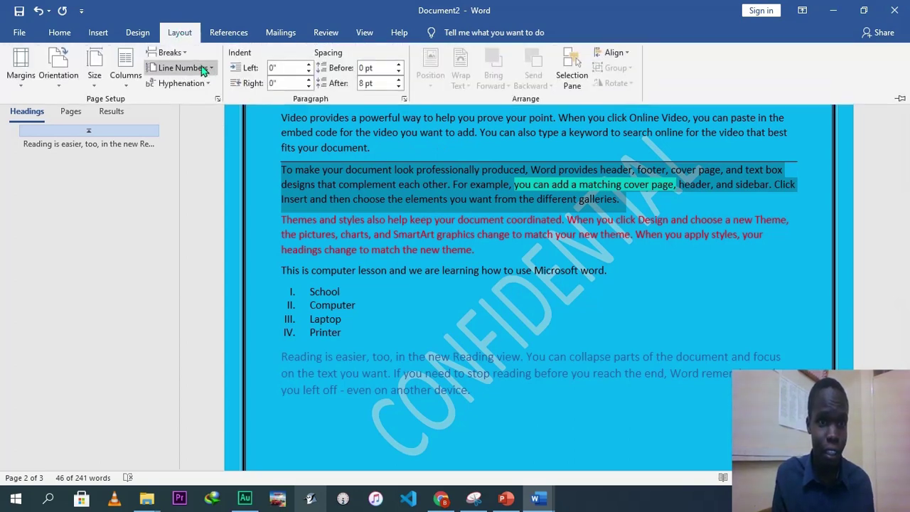
pyautogui.click(126, 78)
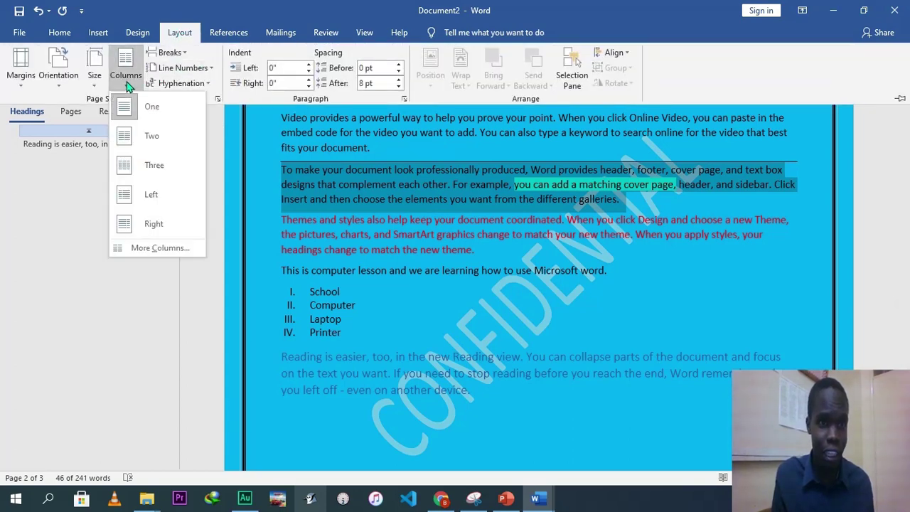
pyautogui.click(149, 138)
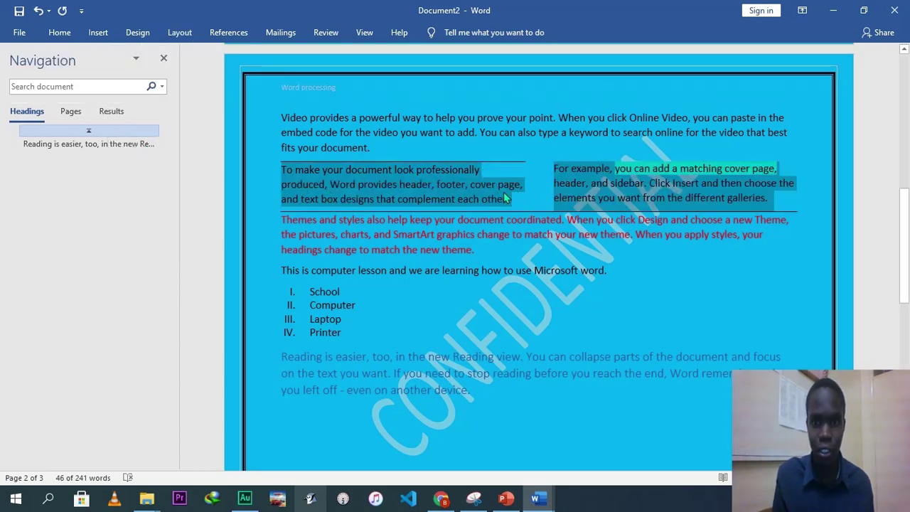
pyautogui.click(528, 198)
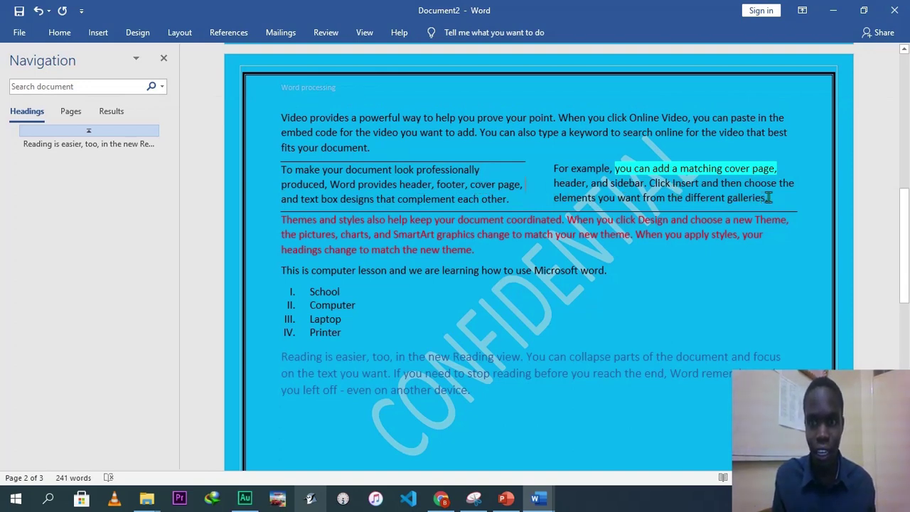
# - Set the two-column paragraph starting "To make your document look professionally produced" back to one column
pyautogui.moveTo(768, 198); pyautogui.dragTo(280, 169)
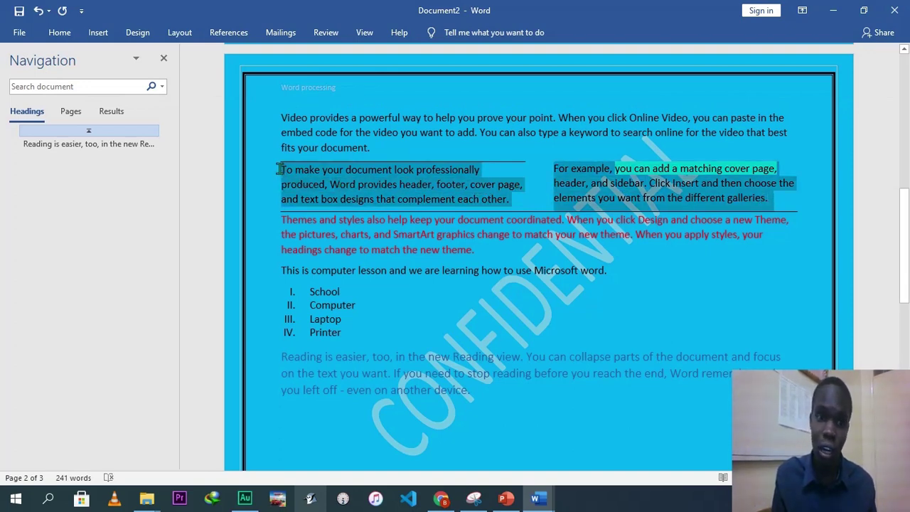
pyautogui.click(180, 33)
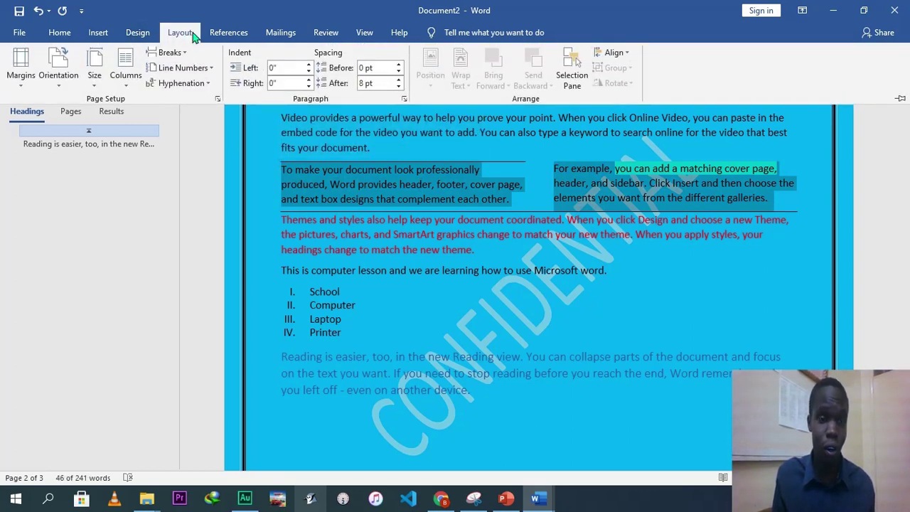
pyautogui.click(128, 79)
pyautogui.click(140, 106)
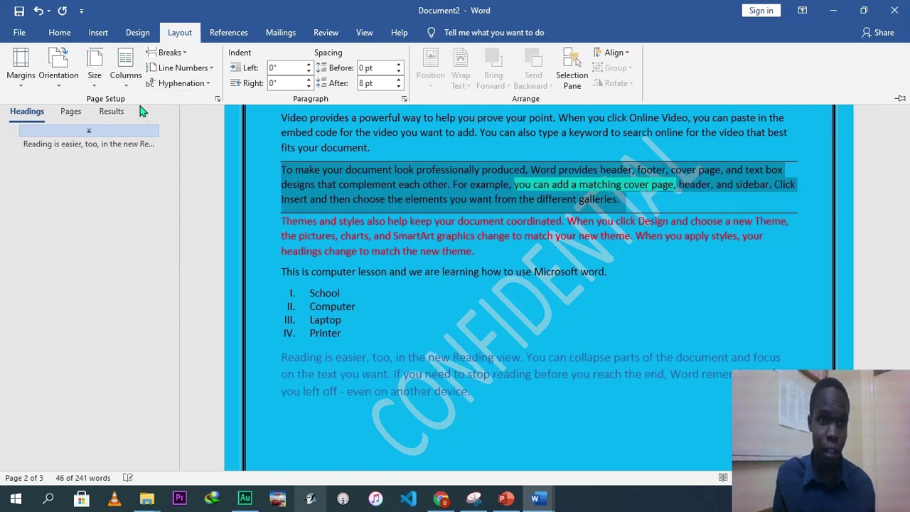
pyautogui.click(417, 173)
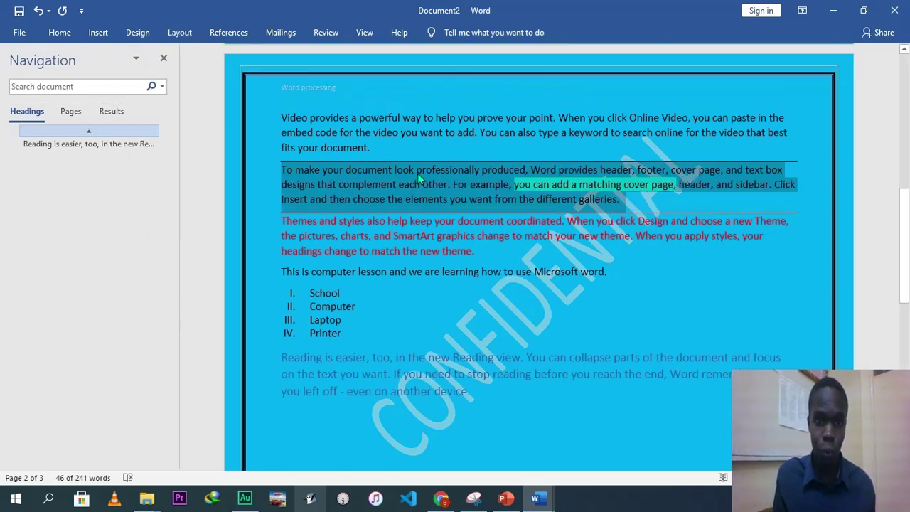
# - Increase the left indent of the selected "To make your document look professionally produced" paragraph to 1"
pyautogui.click(182, 35)
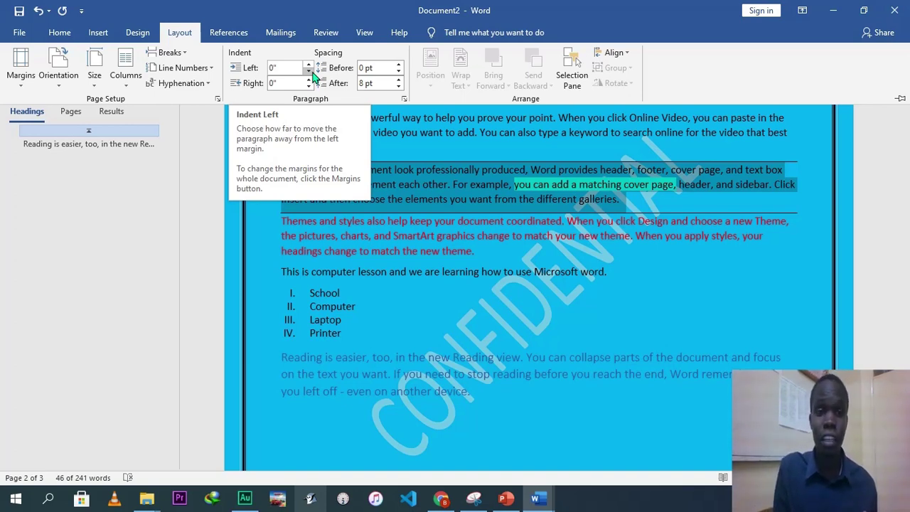
pyautogui.click(477, 243)
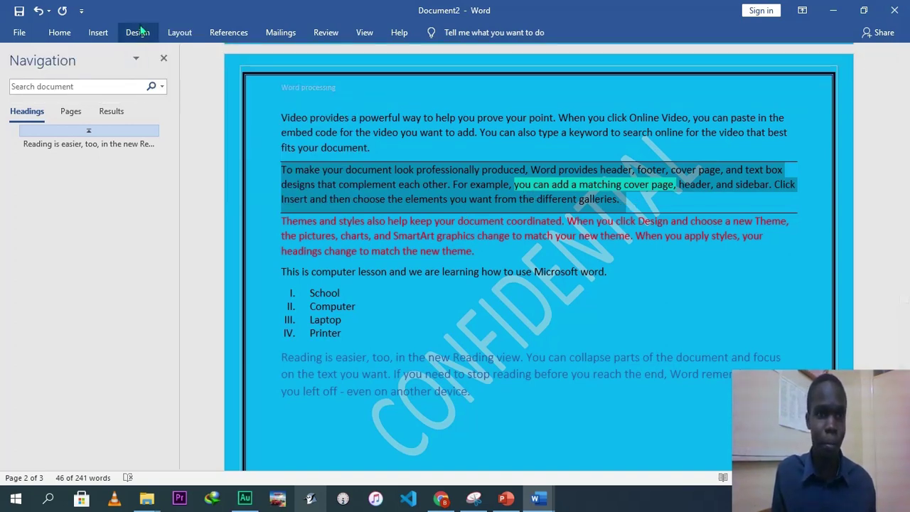
pyautogui.click(180, 33)
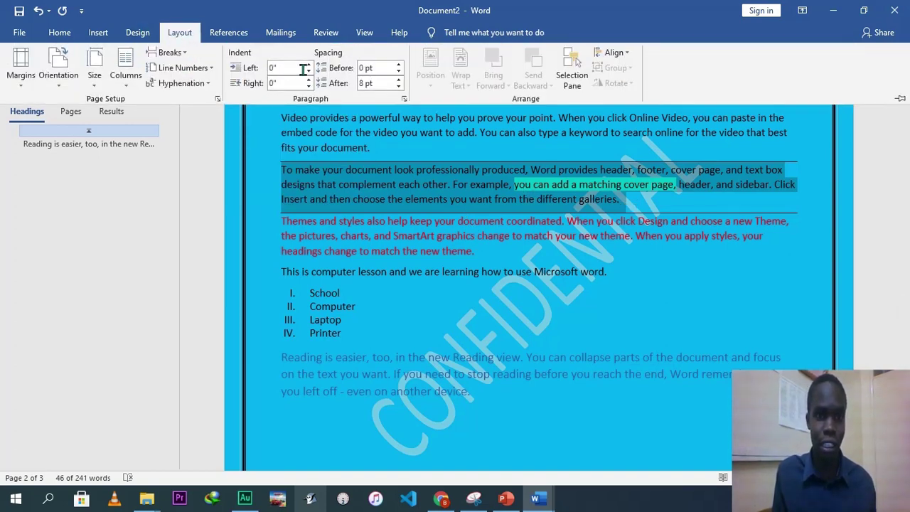
pyautogui.click(309, 64)
pyautogui.click(309, 64)
pyautogui.click(309, 64)
pyautogui.click(309, 64)
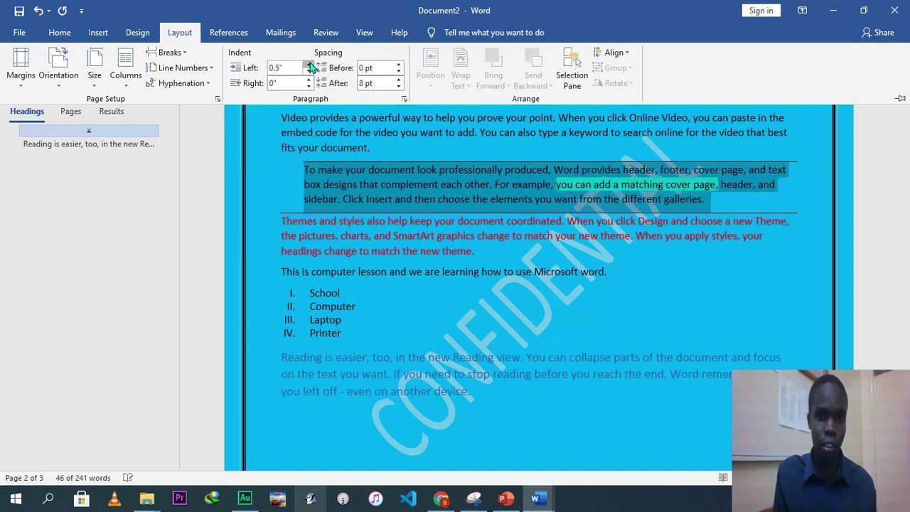
pyautogui.click(309, 64)
pyautogui.click(309, 64)
pyautogui.click(309, 64)
pyautogui.click(309, 64)
pyautogui.click(309, 64)
pyautogui.click(309, 64)
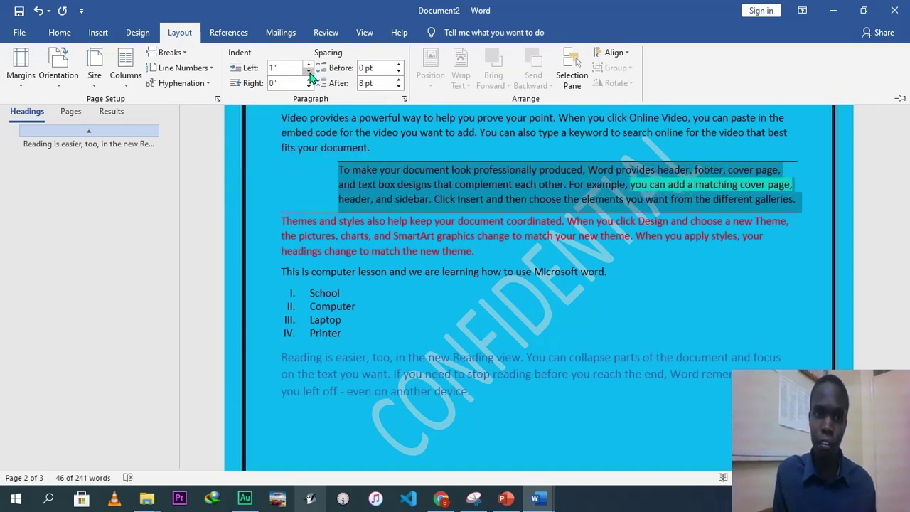
# - Reduce the left indent of the selected paragraph to 0"
pyautogui.click(309, 72)
pyautogui.click(309, 72)
pyautogui.click(310, 72)
pyautogui.click(309, 72)
pyautogui.click(309, 72)
pyautogui.click(309, 72)
pyautogui.click(309, 72)
pyautogui.click(309, 71)
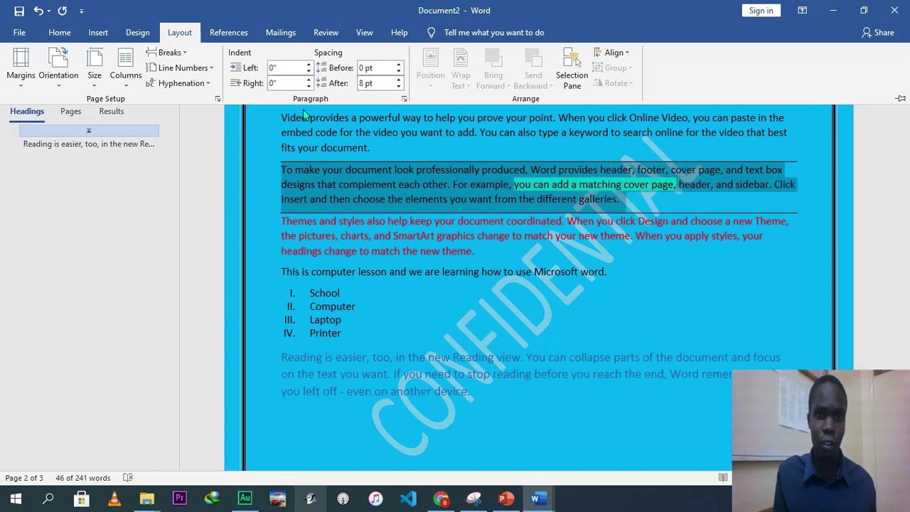
# - Set the spacing before the selected paragraph to 42 pt and deselect the text
pyautogui.click(398, 71)
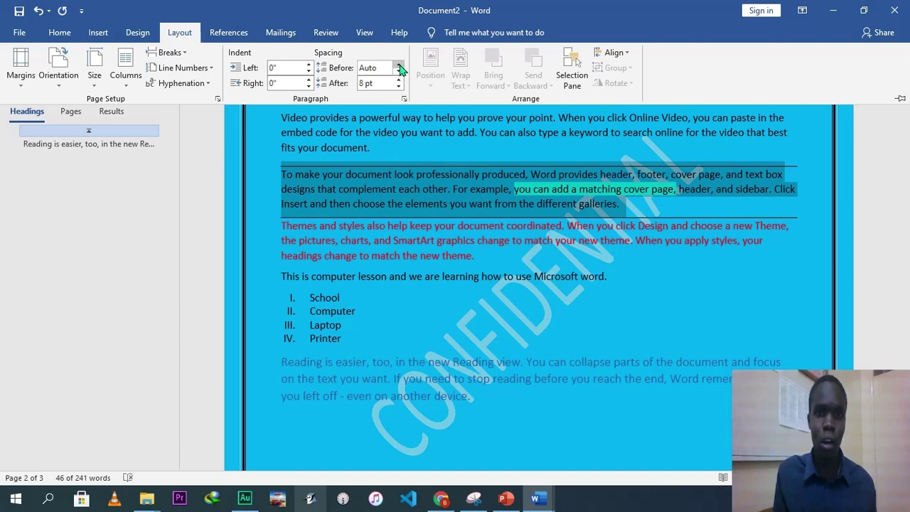
pyautogui.click(399, 65)
pyautogui.click(399, 65)
pyautogui.click(399, 64)
pyautogui.click(399, 65)
pyautogui.click(399, 65)
pyautogui.click(398, 65)
pyautogui.click(399, 65)
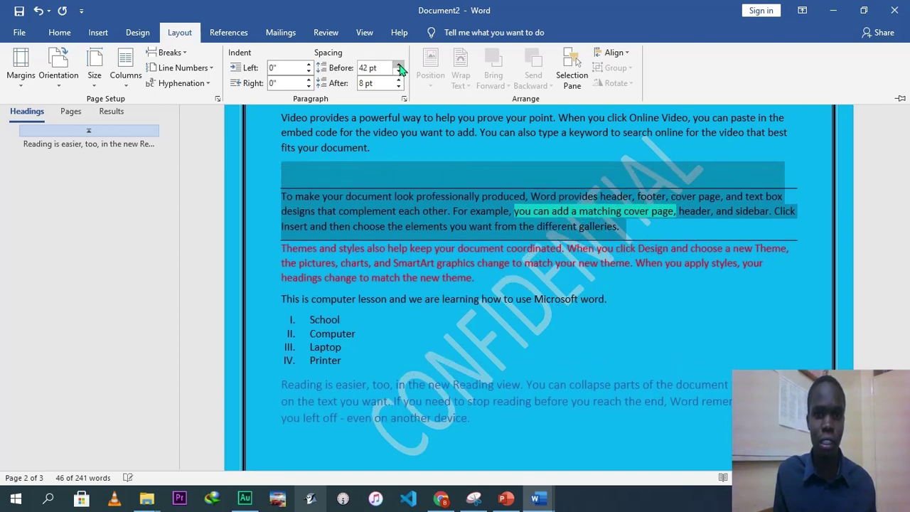
pyautogui.click(431, 159)
pyautogui.click(395, 135)
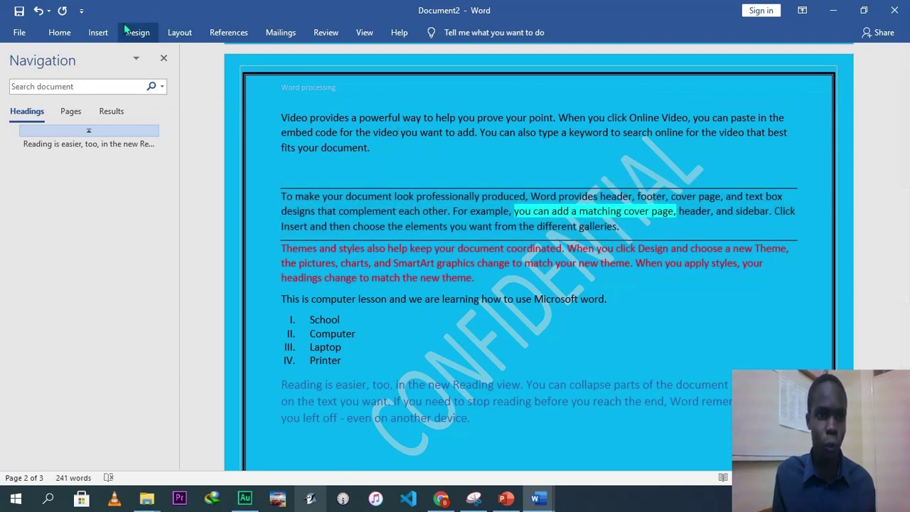
# - View the object alignment options and close the list without choosing one
pyautogui.click(188, 34)
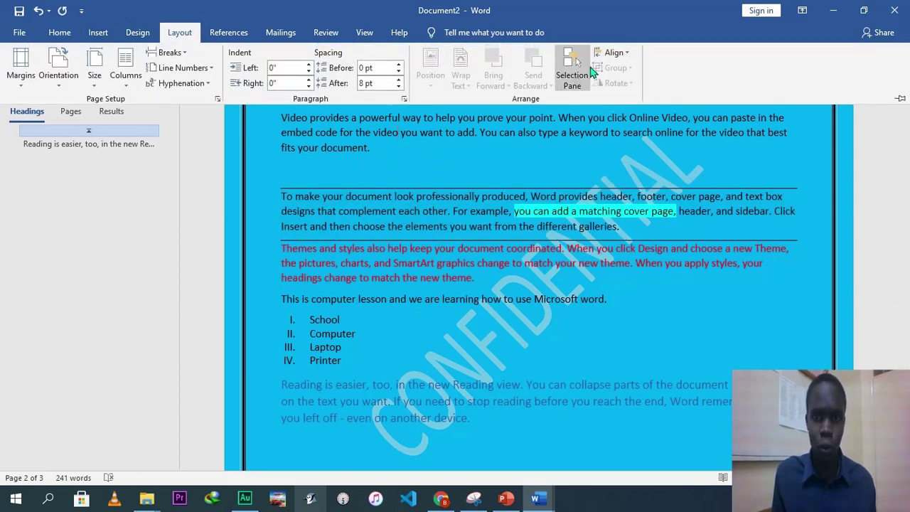
pyautogui.click(625, 54)
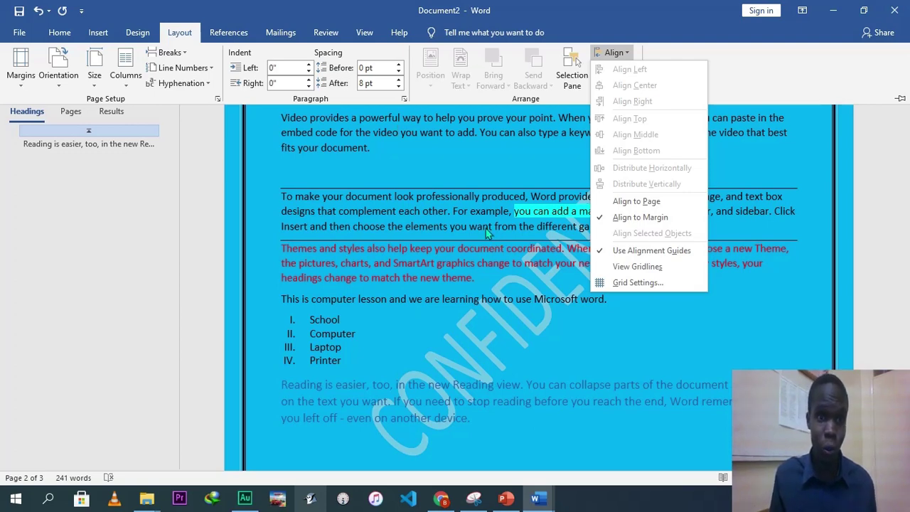
pyautogui.click(440, 196)
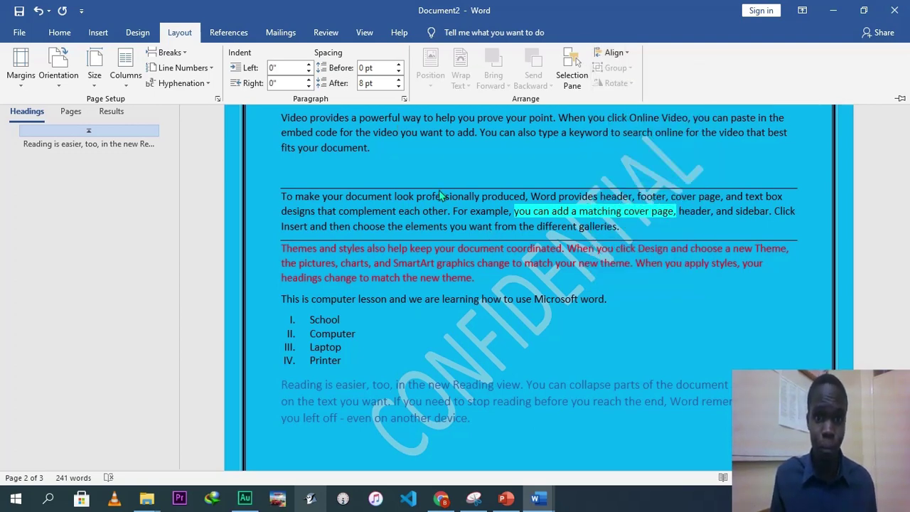
# - View the available citation styles in the reference tools and close the list without changing the style
pyautogui.doubleClick(235, 34)
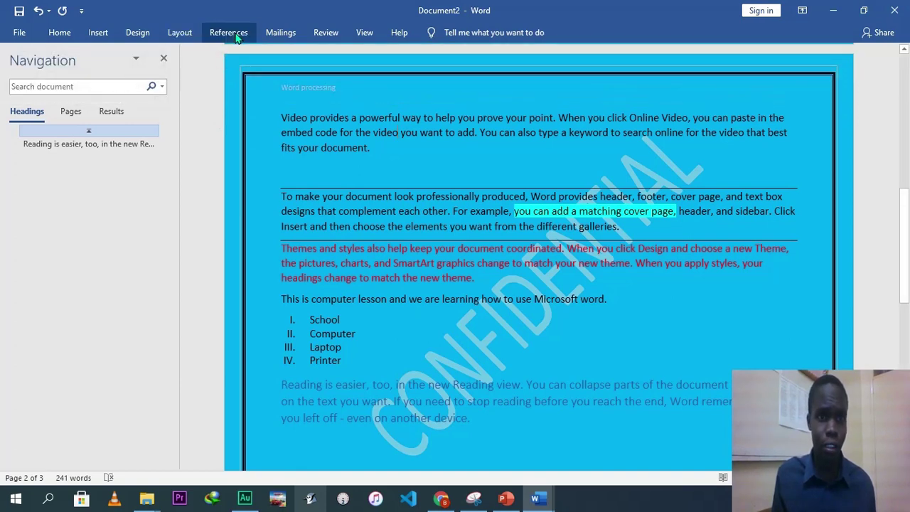
pyautogui.click(237, 35)
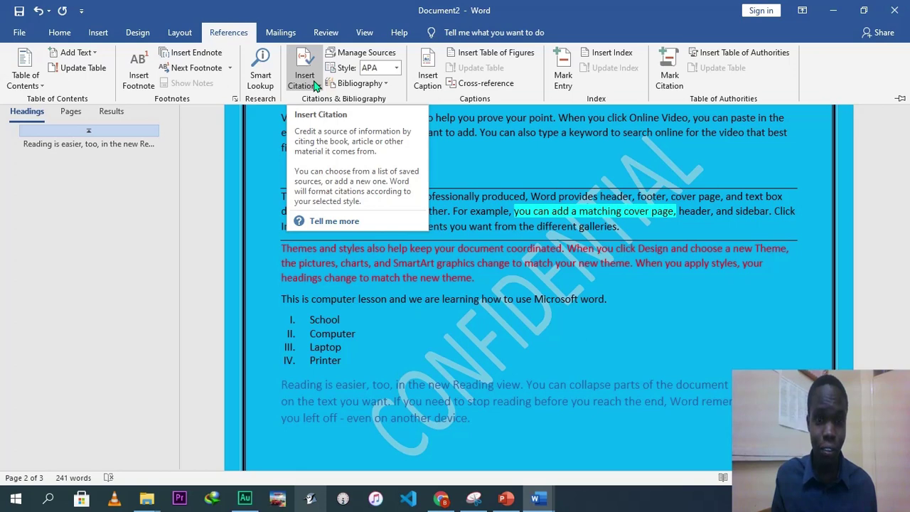
pyautogui.click(396, 68)
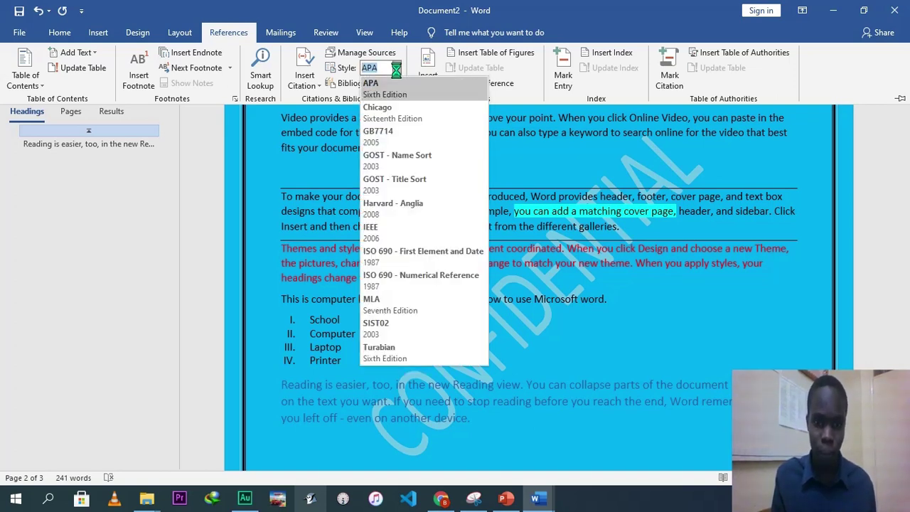
pyautogui.click(529, 167)
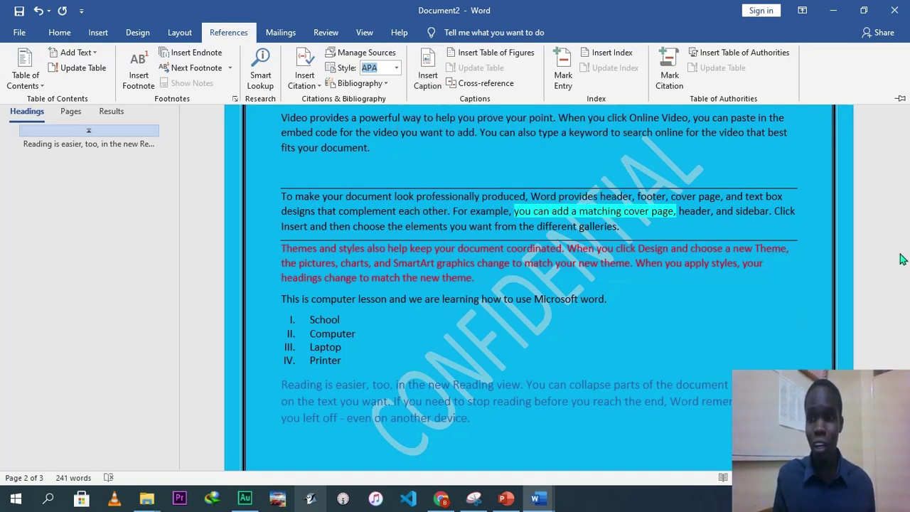
# - Insert a table with 5 columns and 2 rows, and move it below the file path link on the last page
pyautogui.click(906, 223)
pyautogui.moveTo(906, 223); pyautogui.dragTo(906, 372)
pyautogui.click(98, 33)
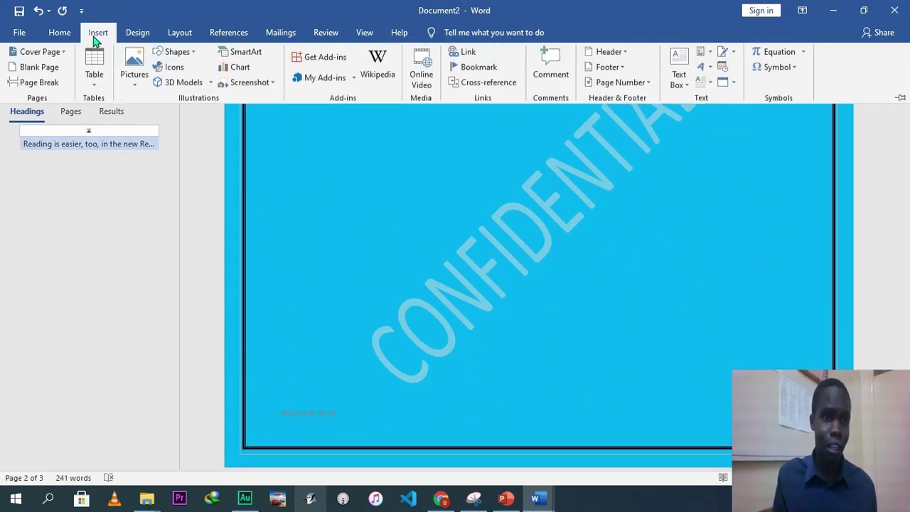
pyautogui.click(105, 83)
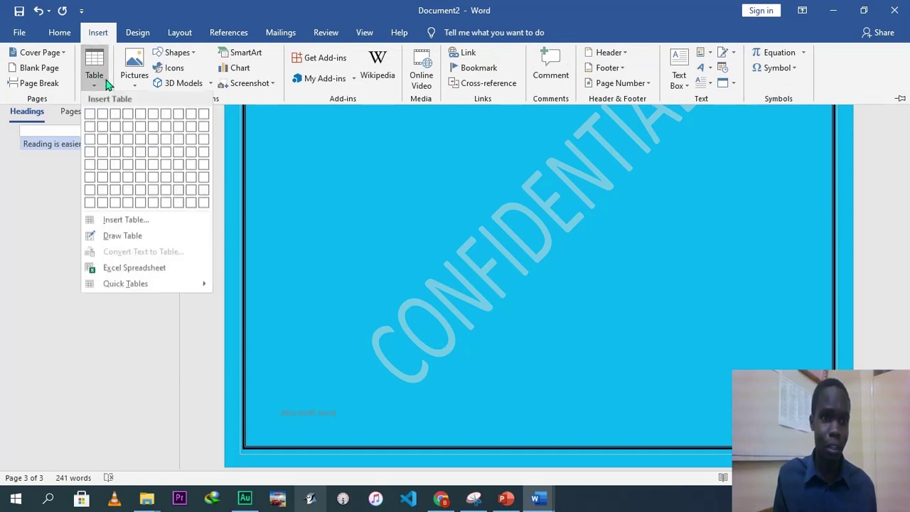
pyautogui.click(124, 222)
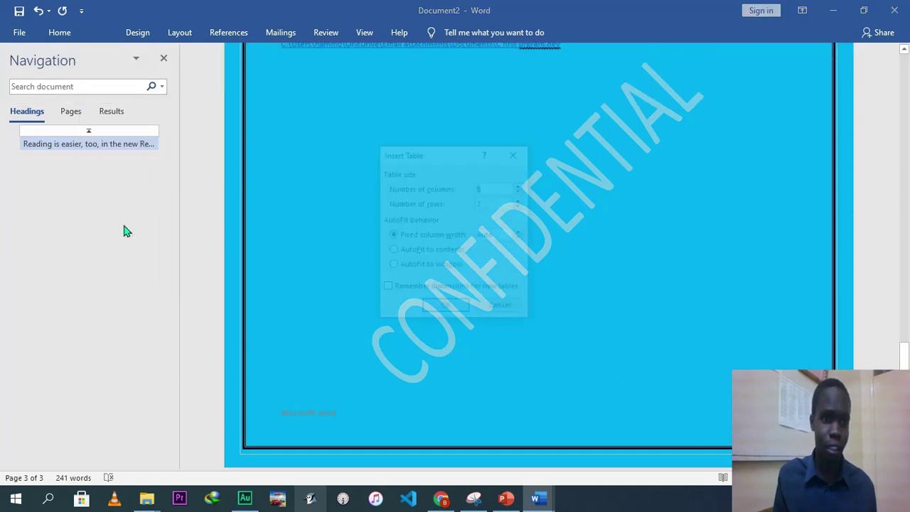
pyautogui.click(446, 308)
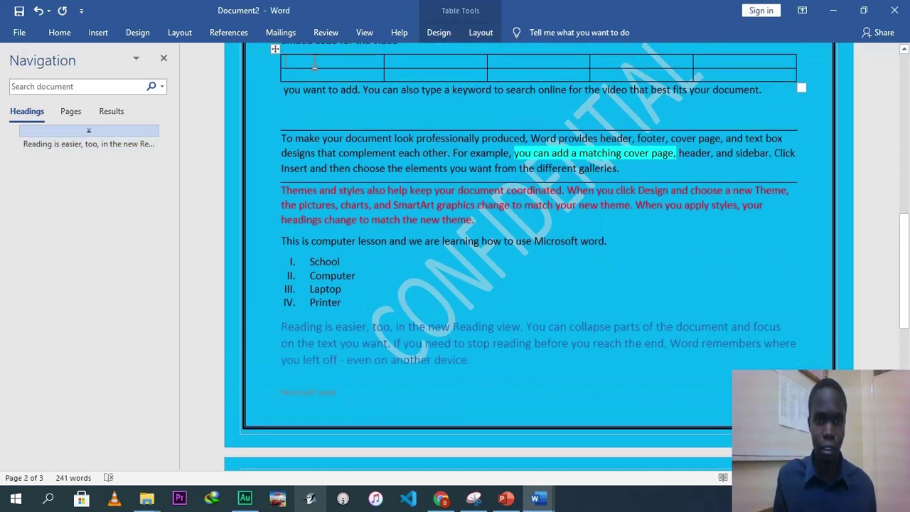
pyautogui.moveTo(275, 49); pyautogui.dragTo(282, 232)
pyautogui.click(382, 329)
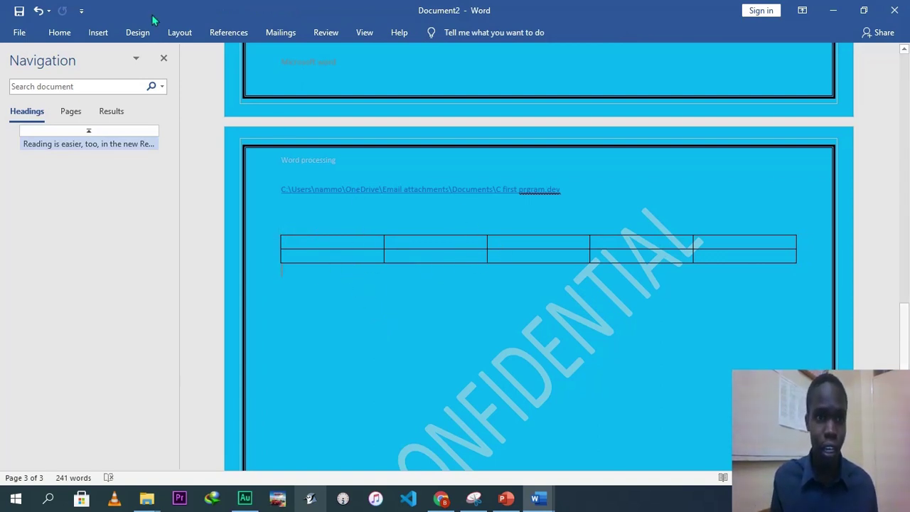
# - Insert a caption above the table using the Table label, with the text "Table 1:Students table"
pyautogui.click(224, 33)
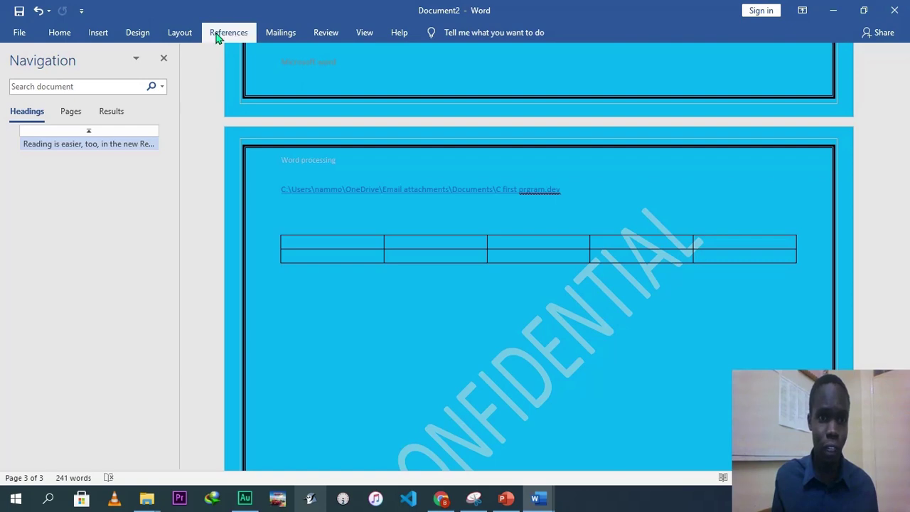
pyautogui.click(422, 82)
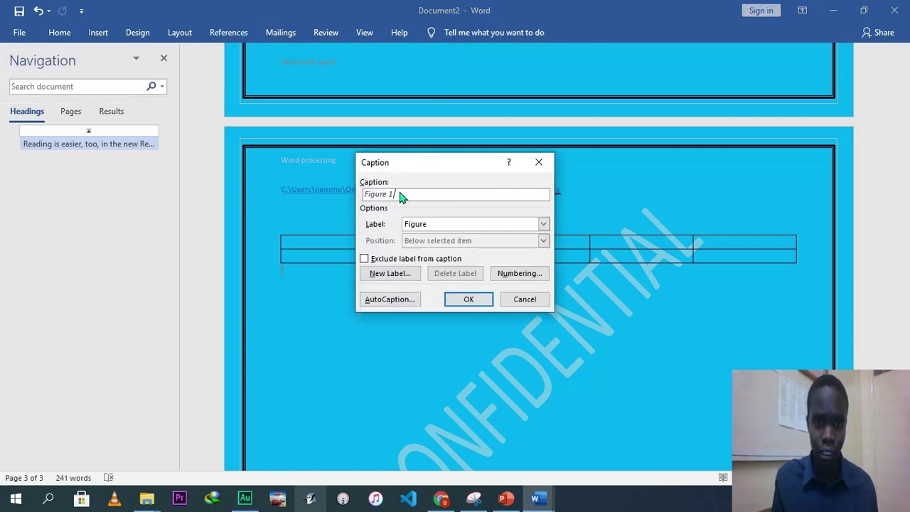
pyautogui.click(544, 226)
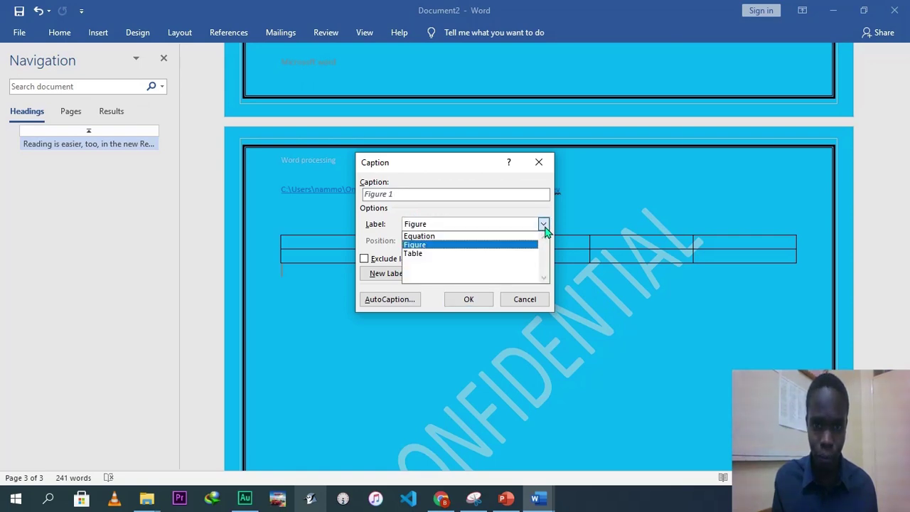
pyautogui.click(483, 254)
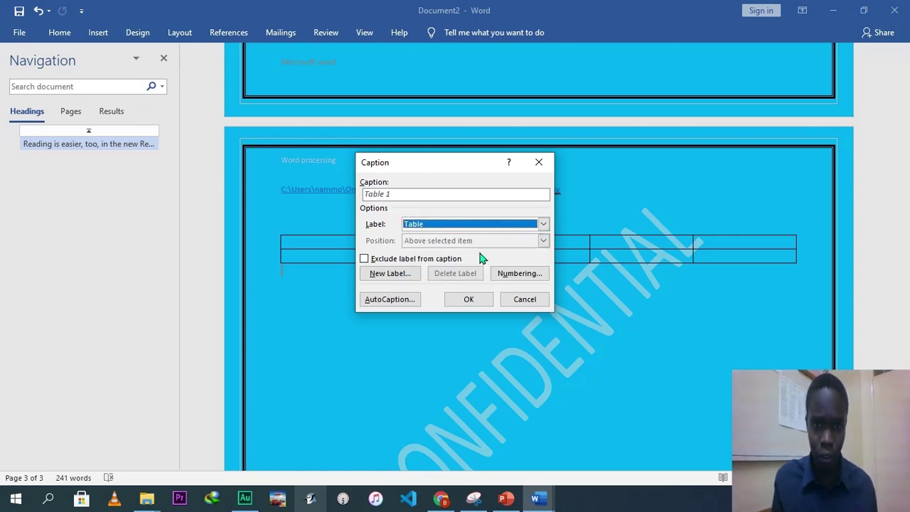
pyautogui.click(398, 192)
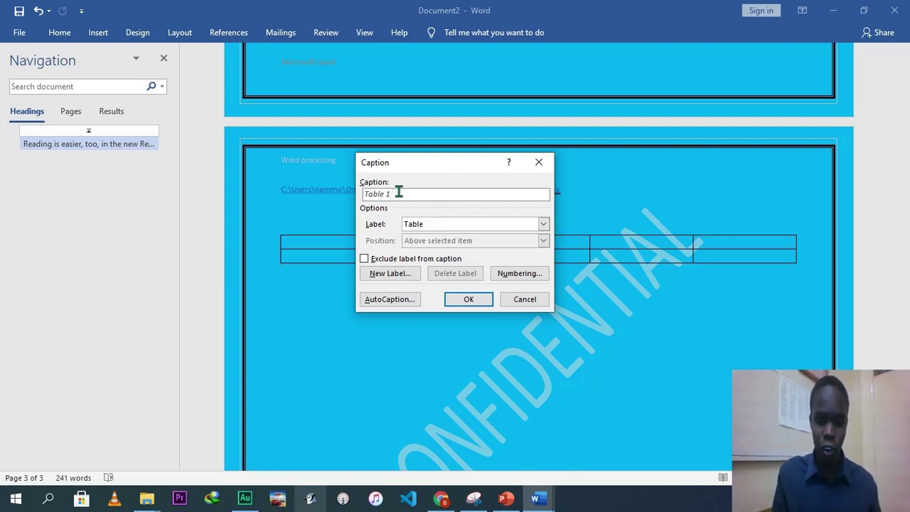
pyautogui.write(':')
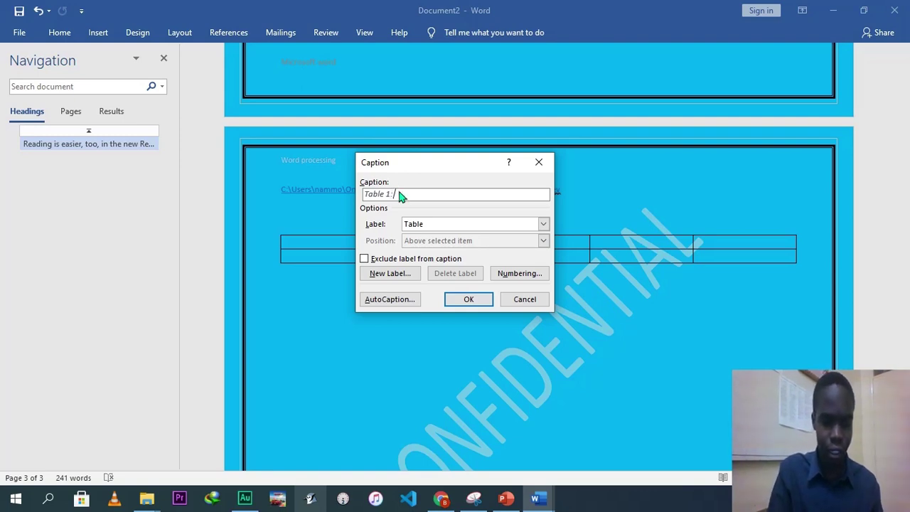
pyautogui.write('S')
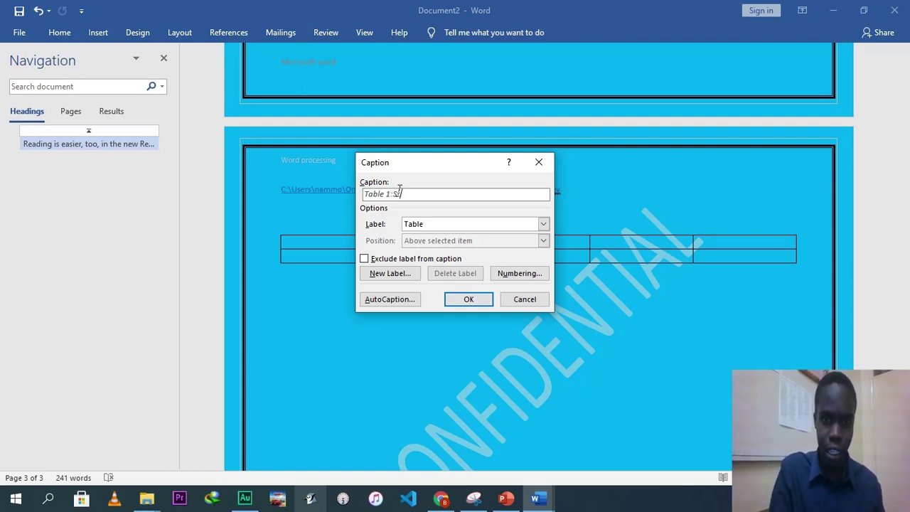
pyautogui.write('tudents table')
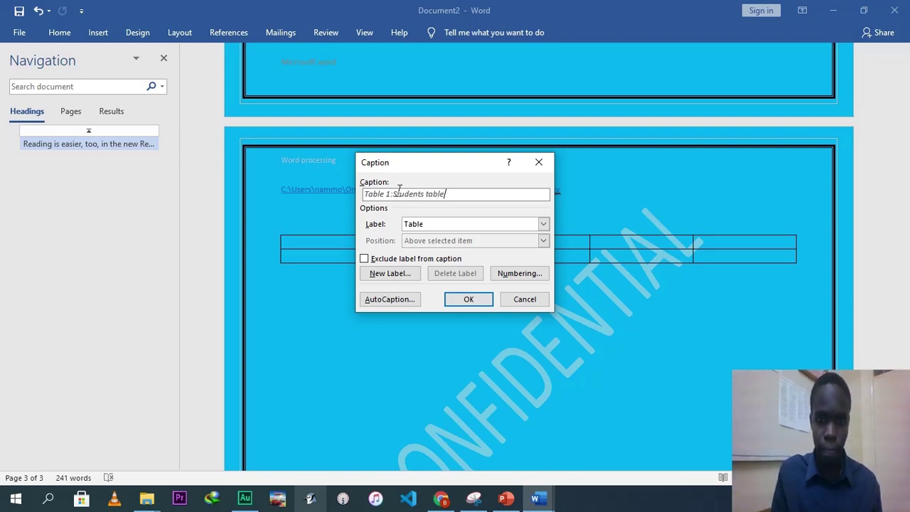
pyautogui.click(464, 301)
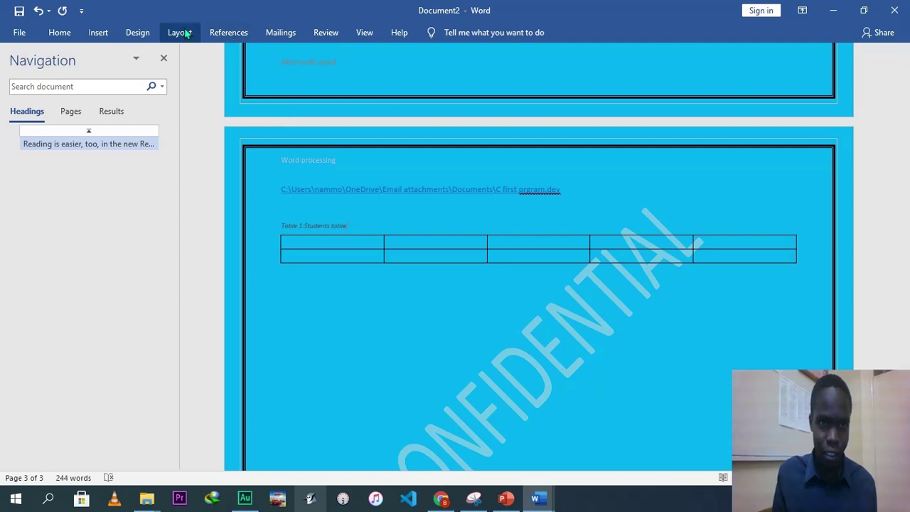
pyautogui.click(218, 38)
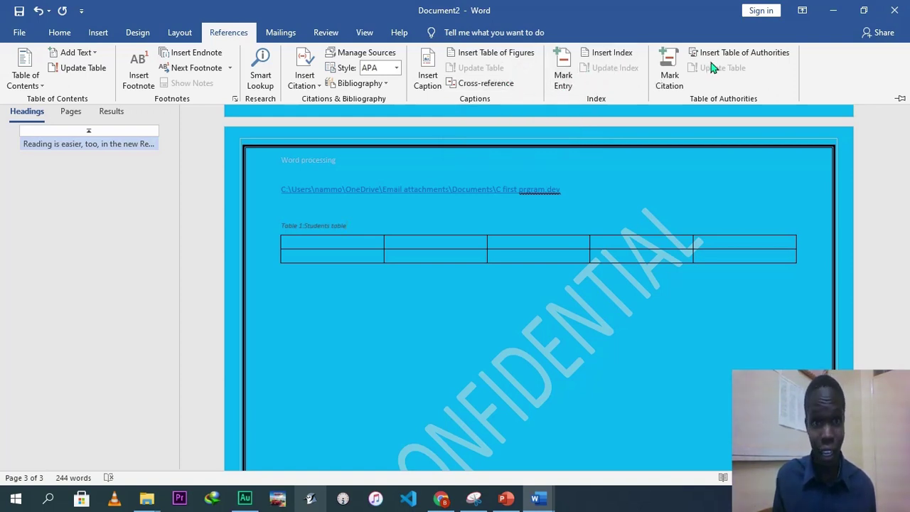
pyautogui.click(285, 35)
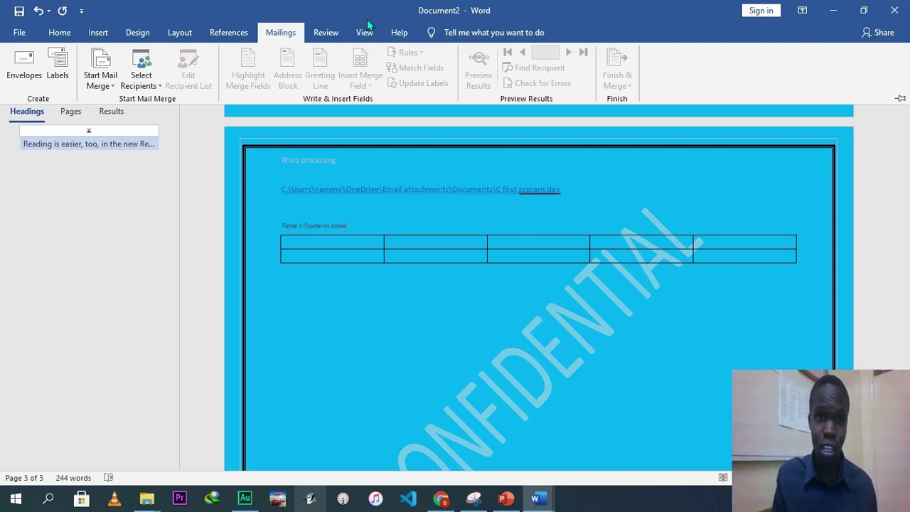
pyautogui.click(320, 36)
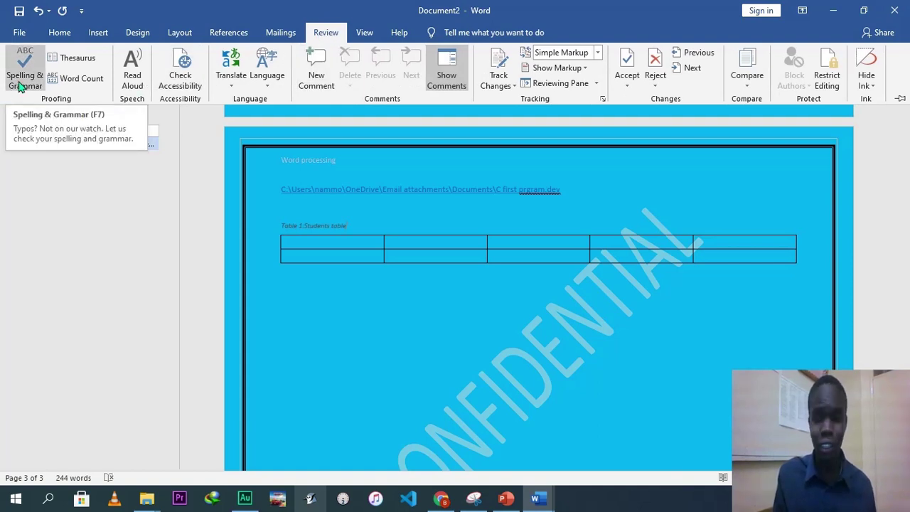
# - Write the misspelled word "Schoold" on a new line below the table on the last page
pyautogui.click(907, 363)
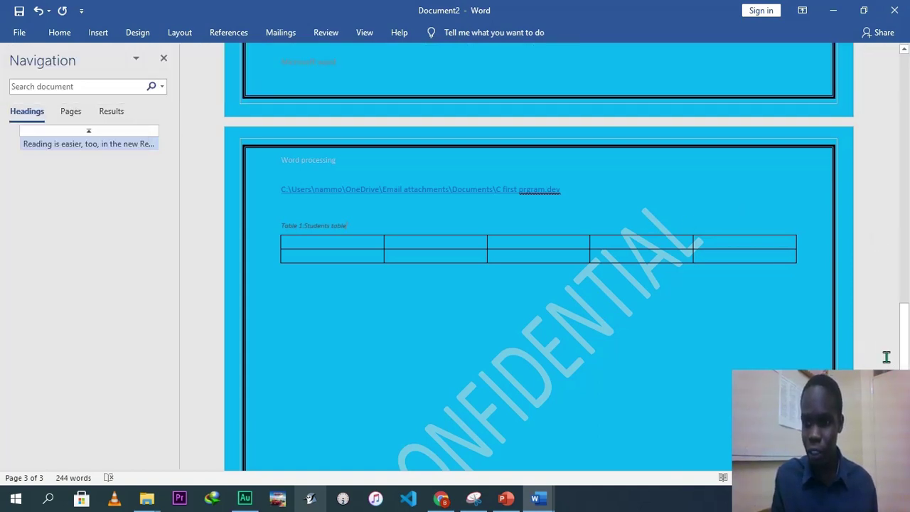
pyautogui.moveTo(908, 361)
pyautogui.mouseDown()
pyautogui.moveTo(900, 196)
pyautogui.moveTo(902, 366)
pyautogui.mouseUp()
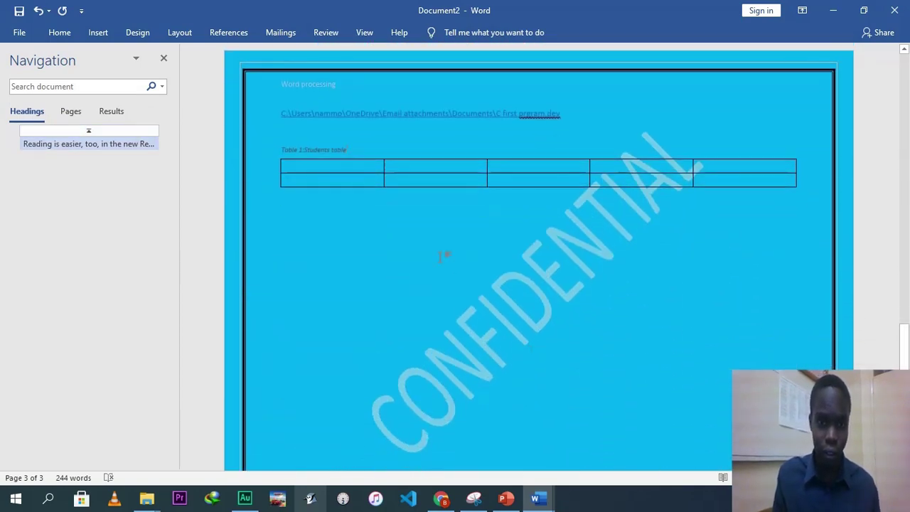
pyautogui.click(306, 232)
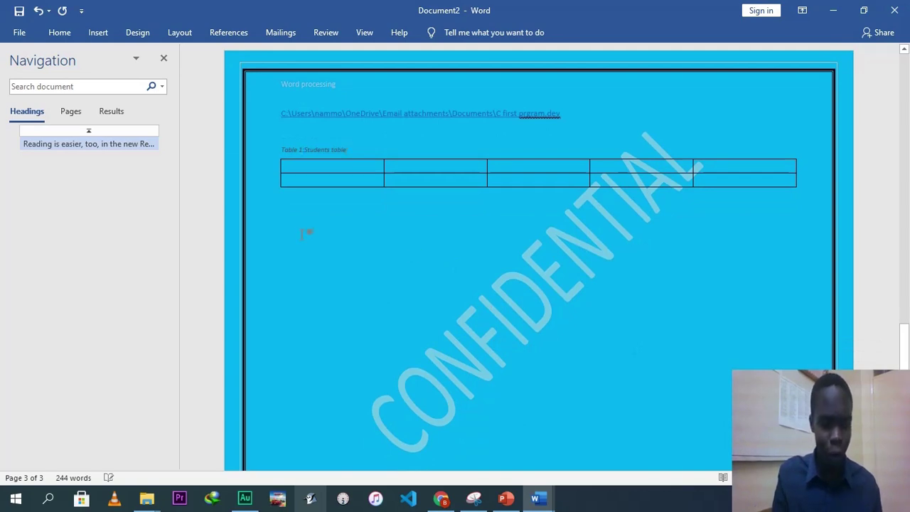
pyautogui.write('Sch')
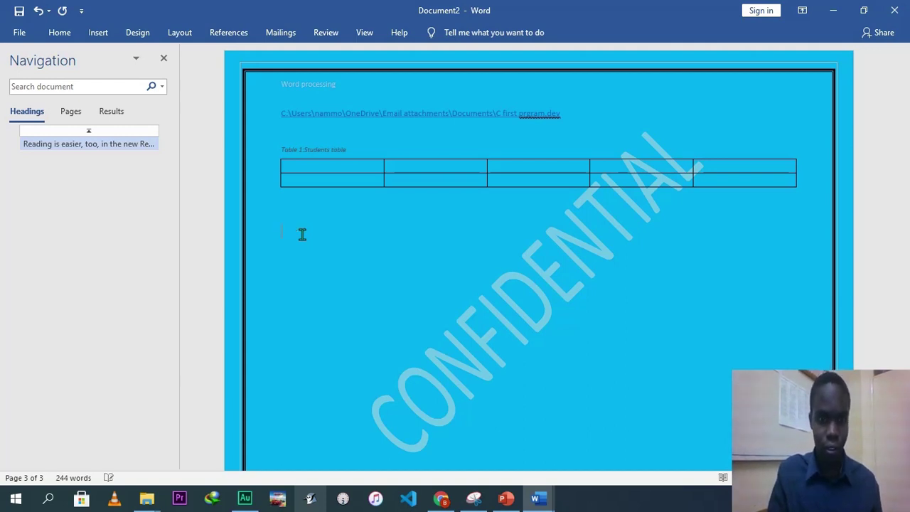
pyautogui.write('Schoo')
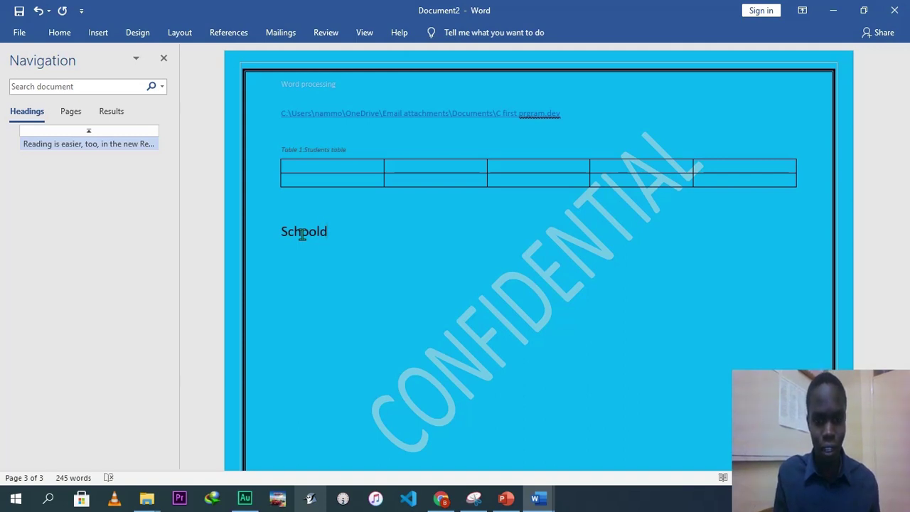
pyautogui.write('ld')
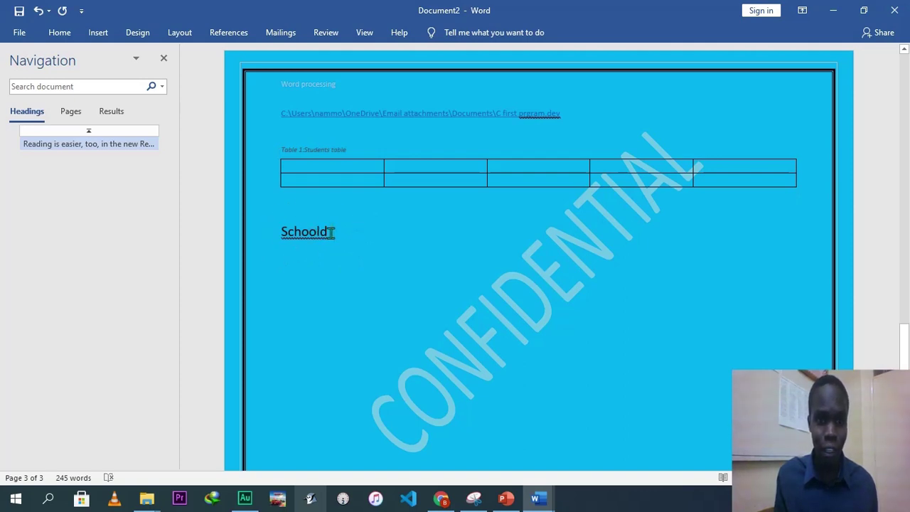
# - Run the spelling and grammar check on the word "Schoold", view the suggestions and close the check without choosing one
pyautogui.moveTo(332, 232); pyautogui.dragTo(279, 230)
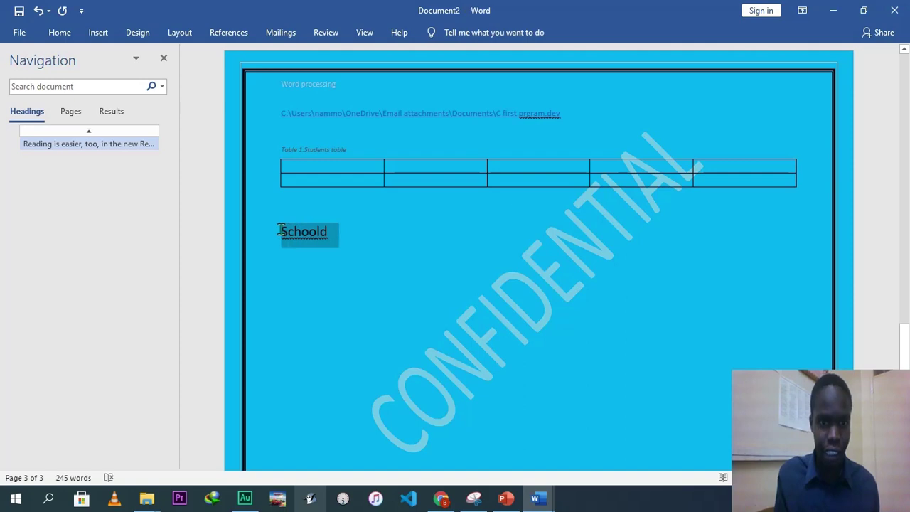
pyautogui.click(324, 32)
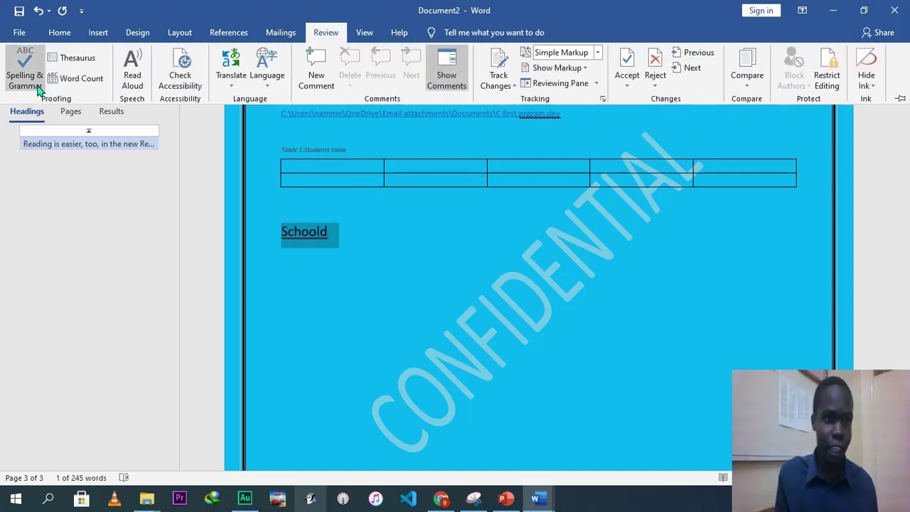
pyautogui.click(25, 74)
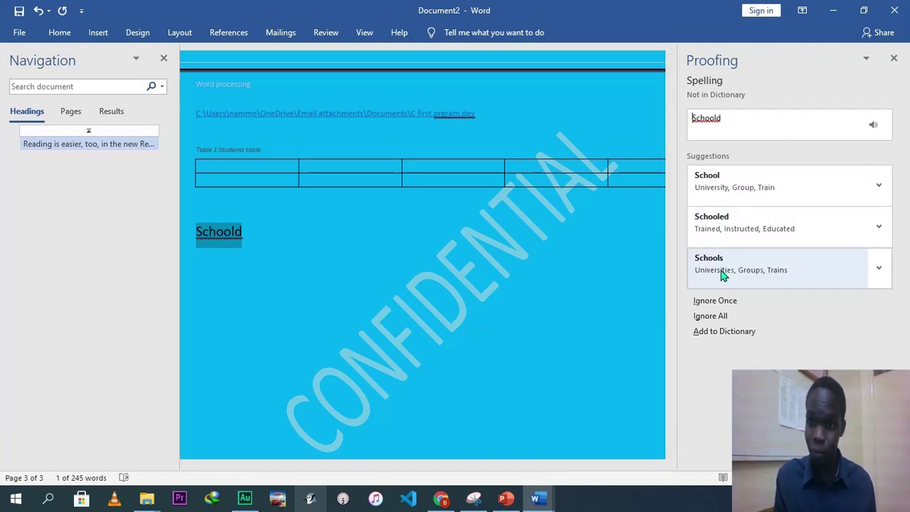
pyautogui.click(894, 58)
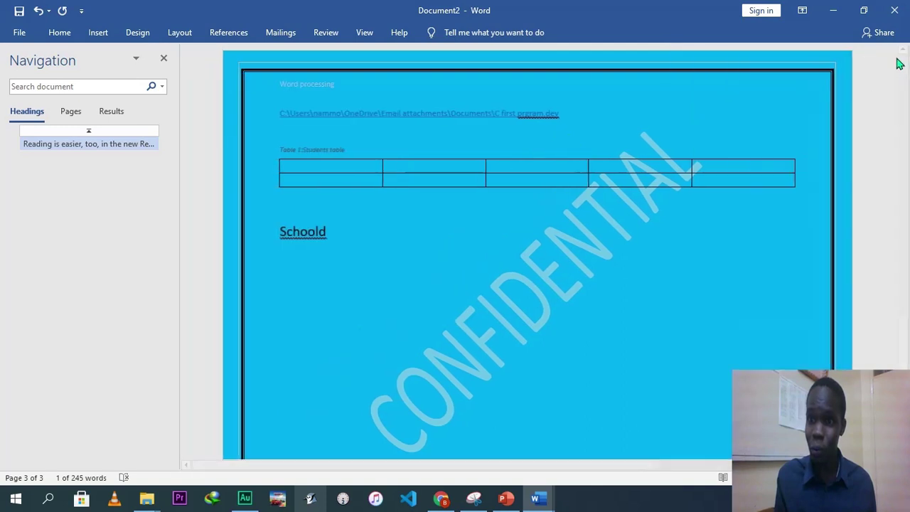
# - Correct the word "Schoold" below the table with the suggested spelling "School"
pyautogui.rightClick(305, 232)
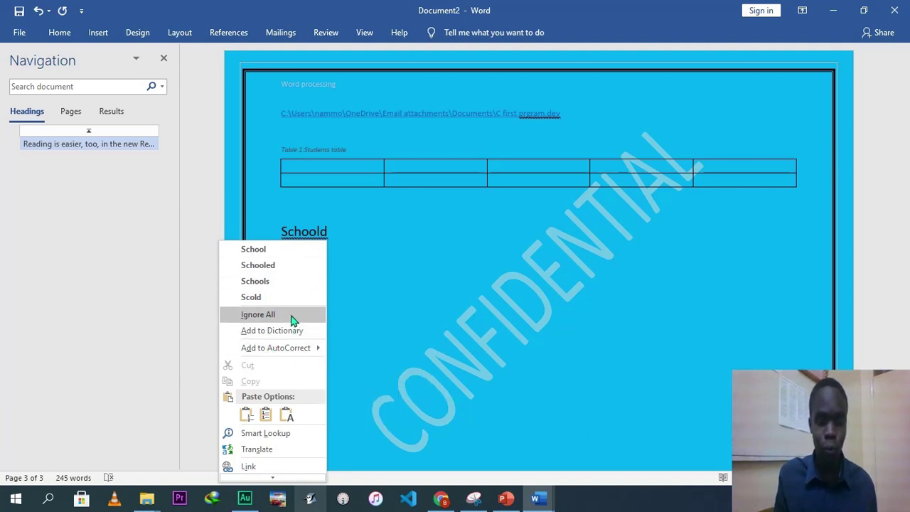
pyautogui.click(429, 283)
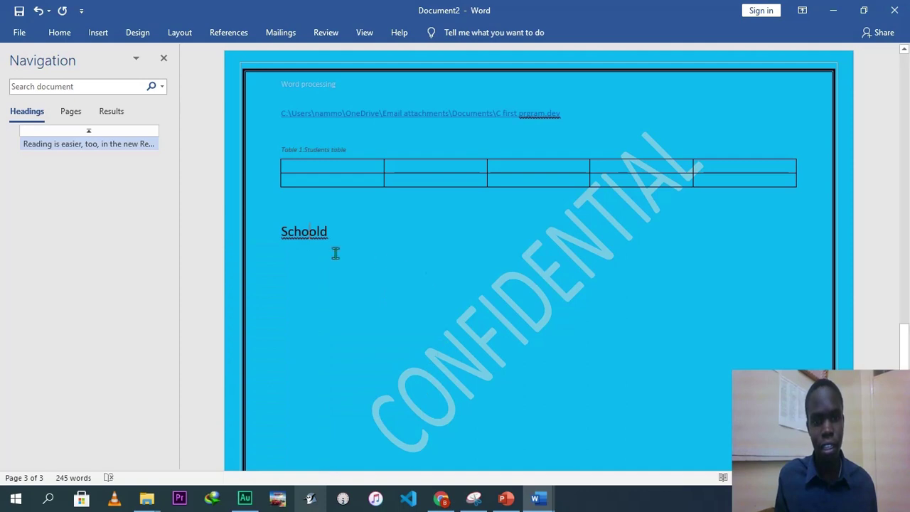
pyautogui.rightClick(302, 231)
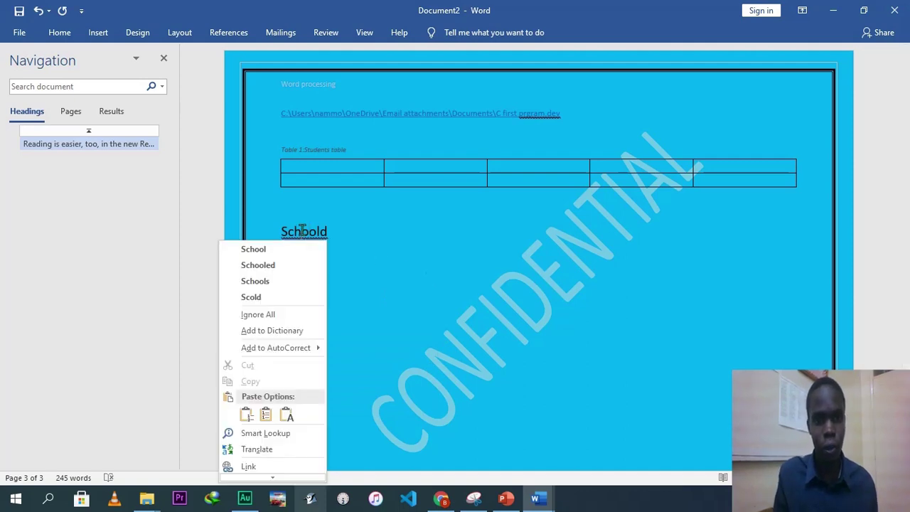
pyautogui.click(277, 250)
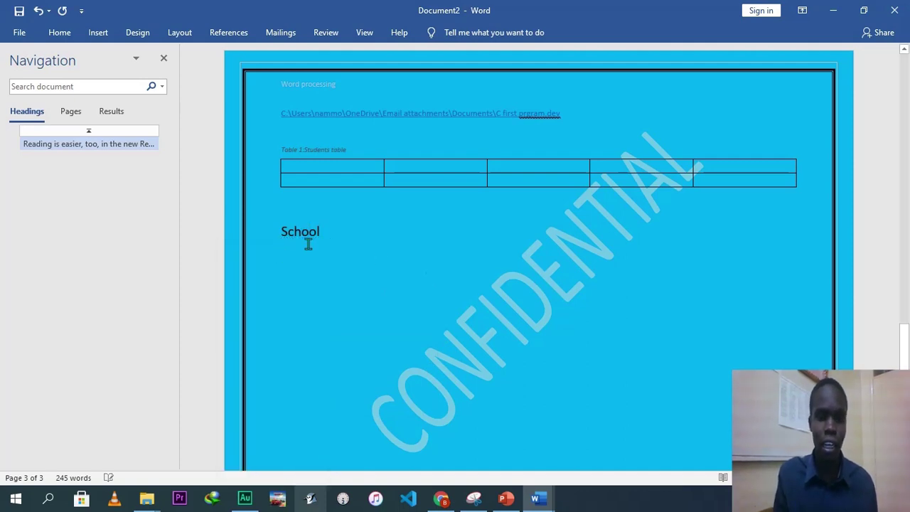
# - Show the ruler around the document page
pyautogui.click(319, 36)
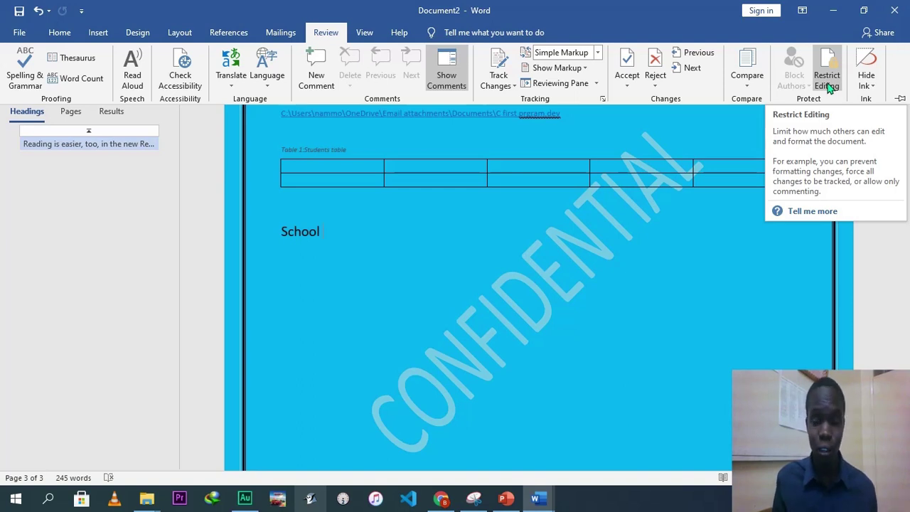
pyautogui.click(364, 31)
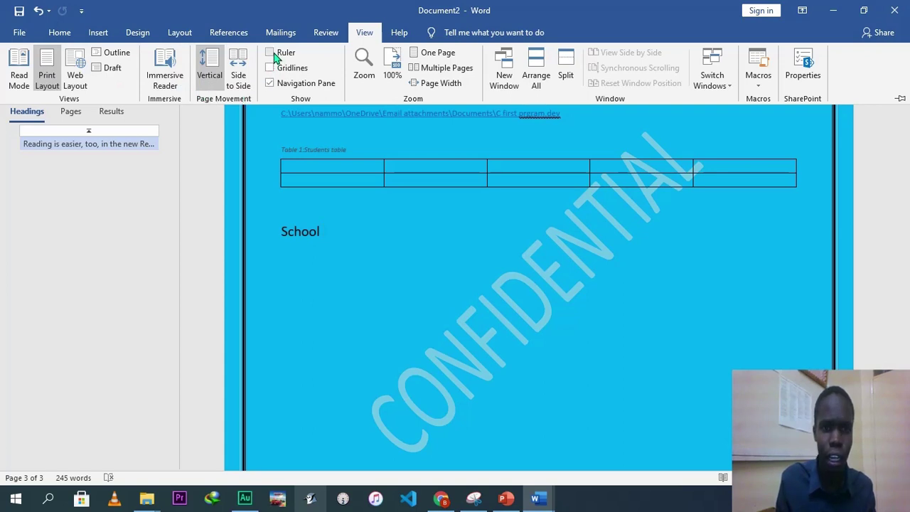
pyautogui.scroll(3, 539, 209)
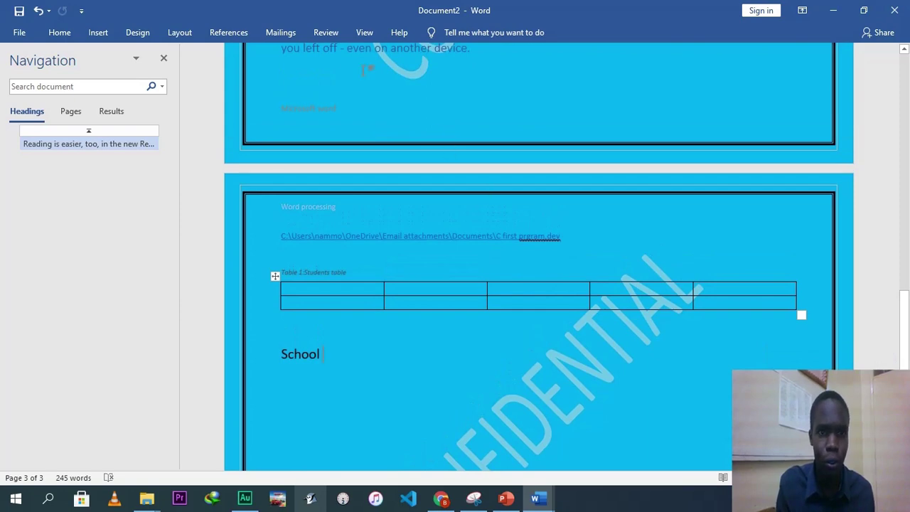
pyautogui.click(363, 39)
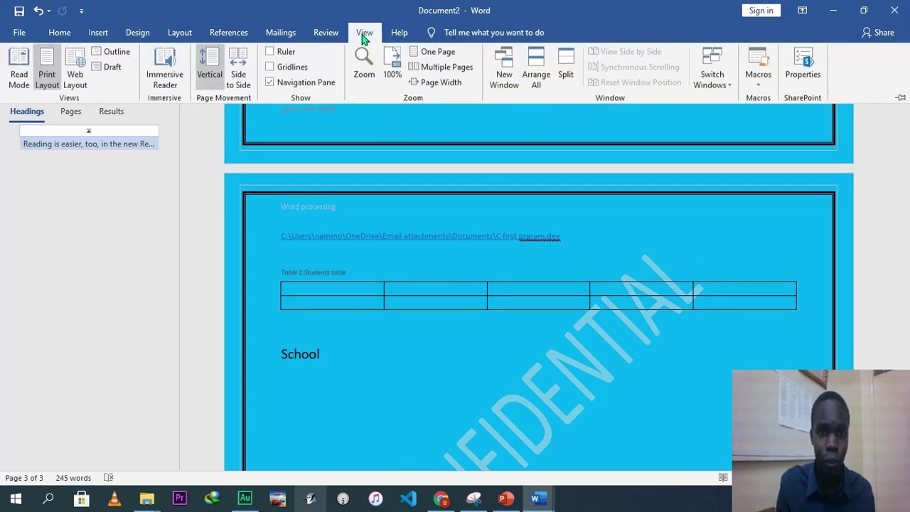
pyautogui.click(274, 56)
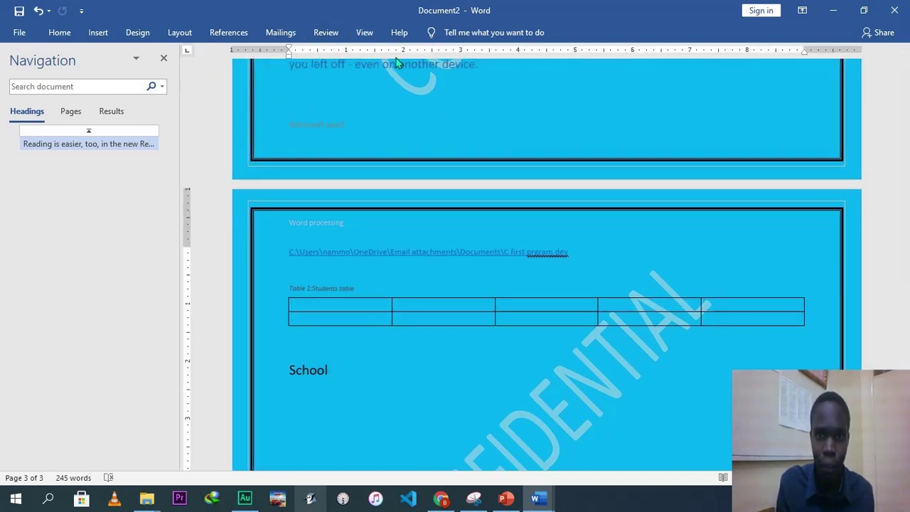
# - Move the left indent marker of the "School" paragraph outside the margin on the ruler, and return it to the margin
pyautogui.moveTo(288, 51); pyautogui.dragTo(267, 51)
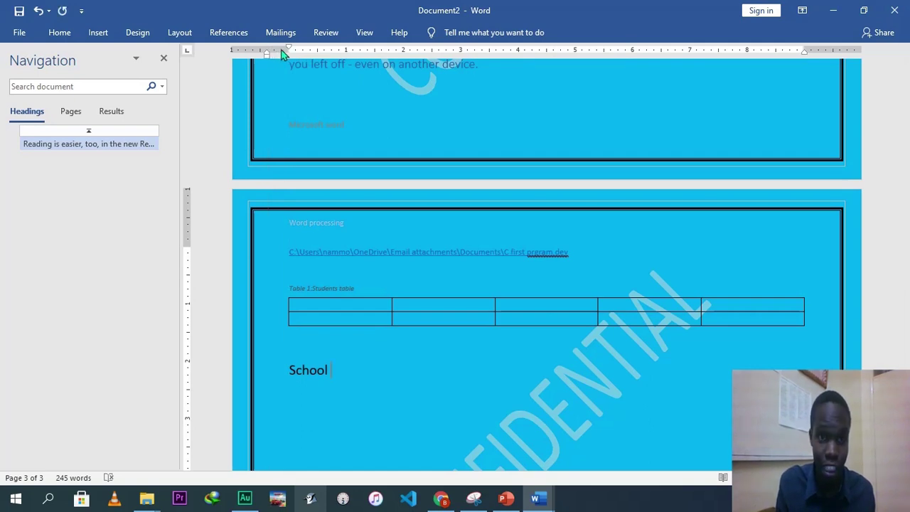
pyautogui.moveTo(267, 53); pyautogui.dragTo(289, 54)
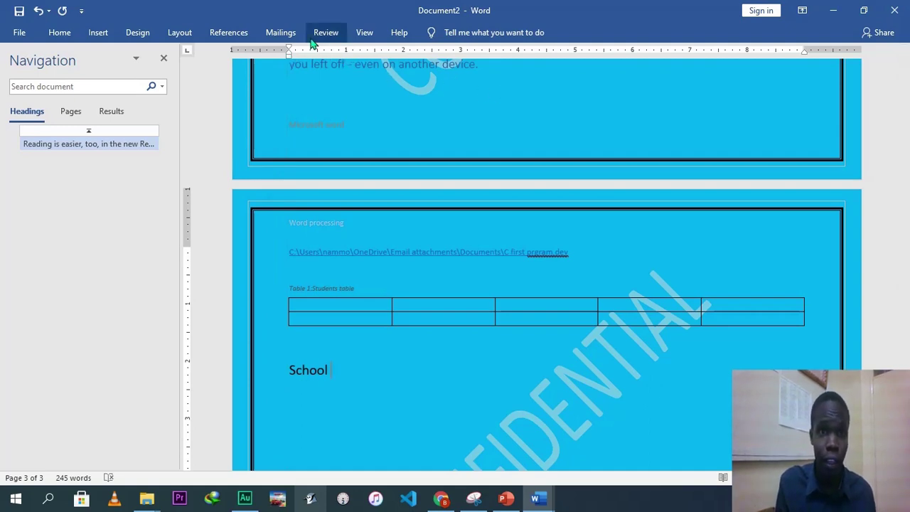
# - Show the gridlines on the document pages
pyautogui.click(362, 32)
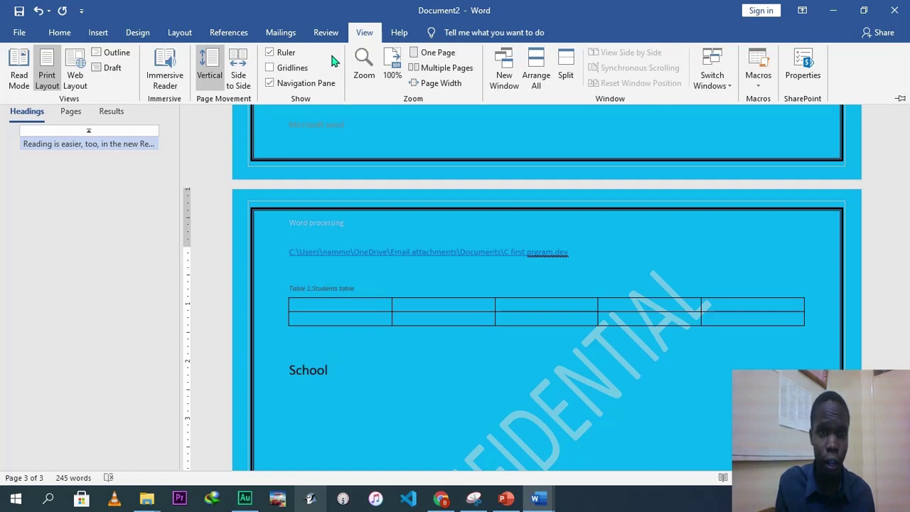
pyautogui.click(273, 68)
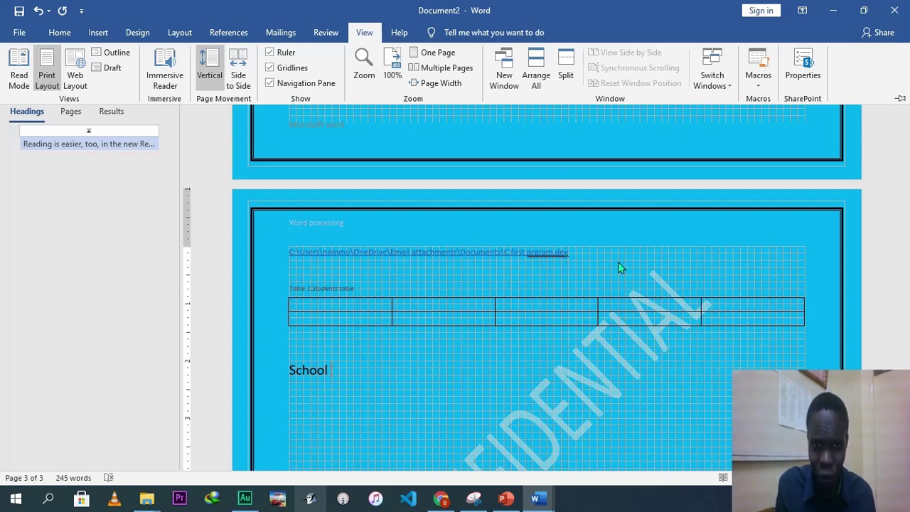
# - Hide the gridlines on the document pages
pyautogui.click(270, 68)
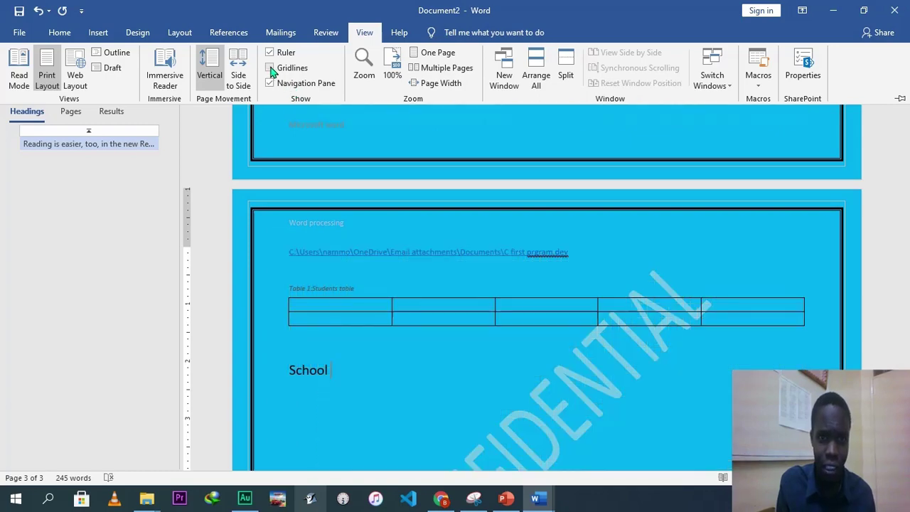
pyautogui.click(366, 69)
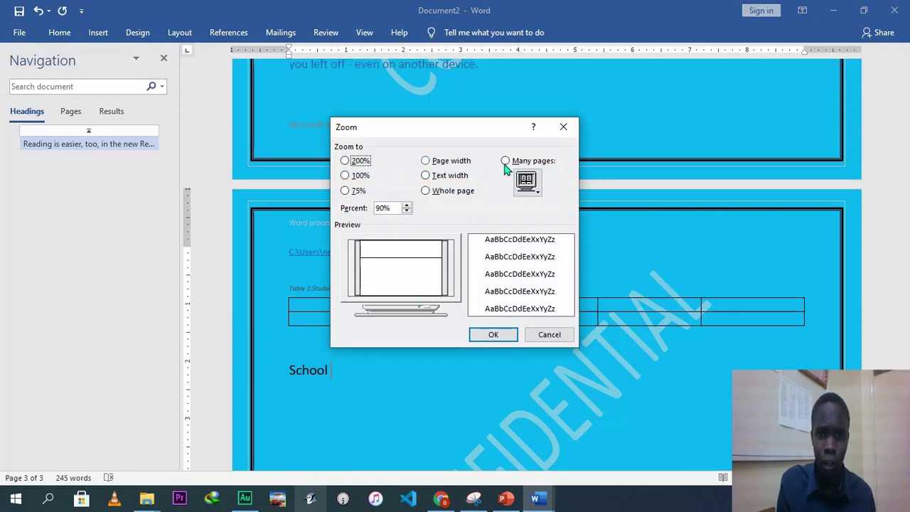
pyautogui.click(563, 126)
pyautogui.click(364, 32)
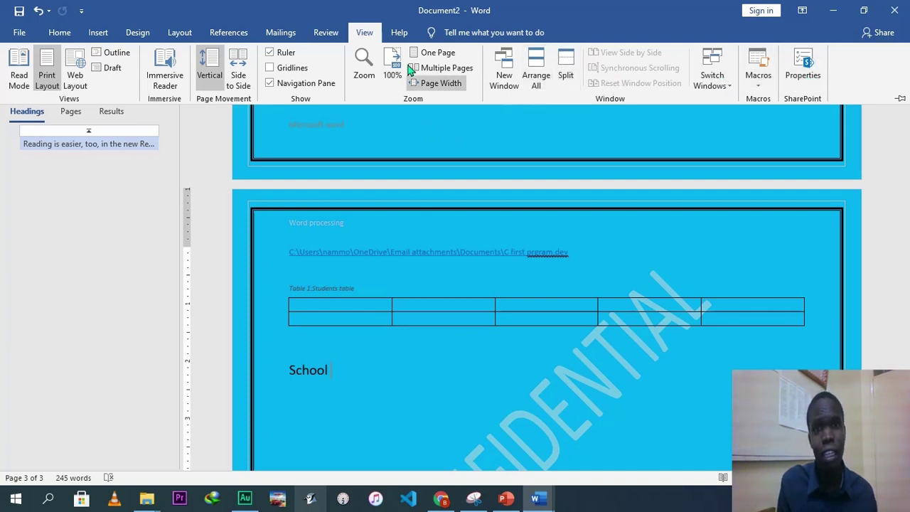
pyautogui.click(400, 33)
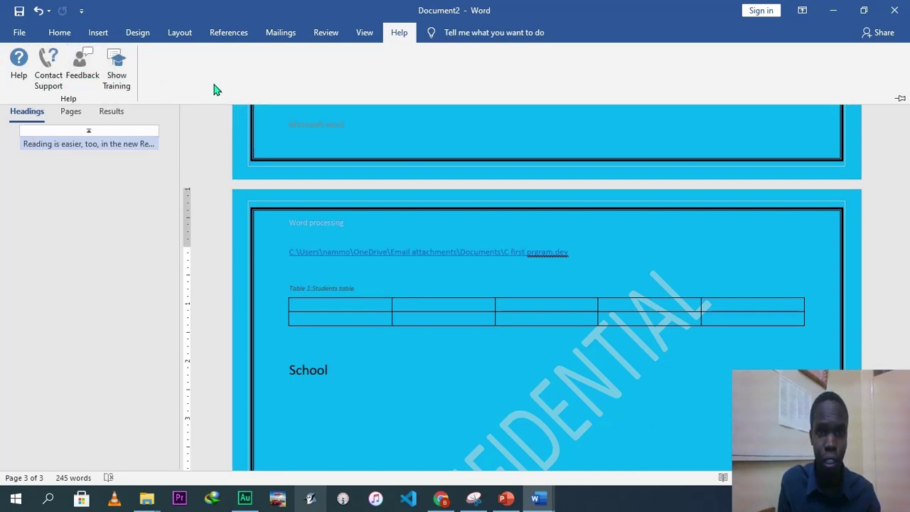
pyautogui.click(57, 36)
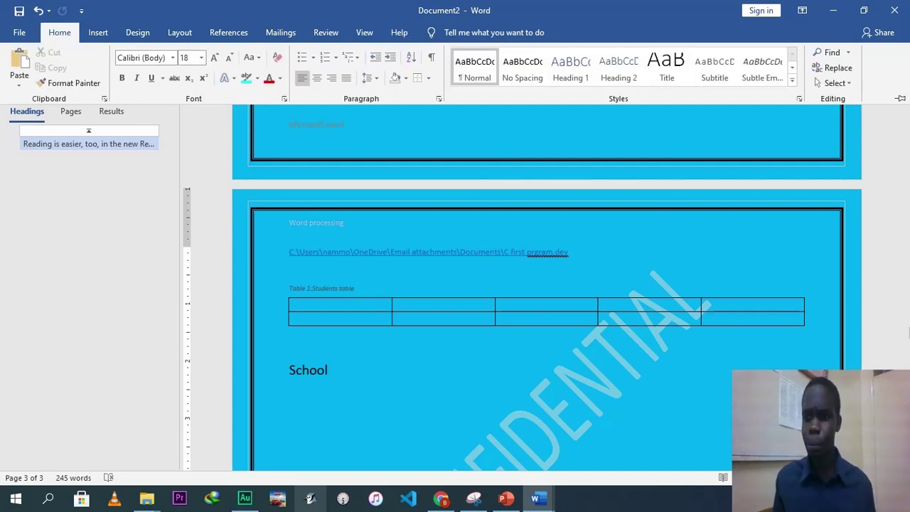
pyautogui.click(757, 368)
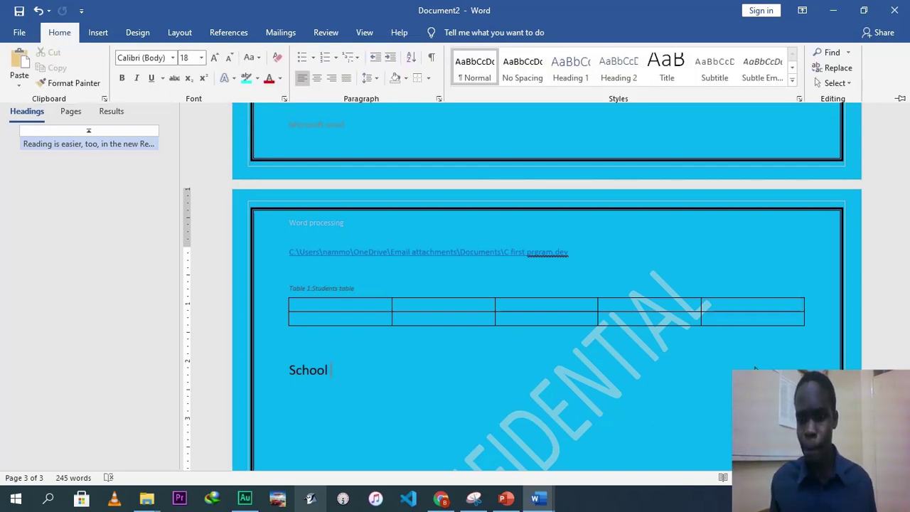
# - Replace the word "School" below the table on the last page with the heading text "How to save a document"
pyautogui.moveTo(904, 341); pyautogui.dragTo(896, 219)
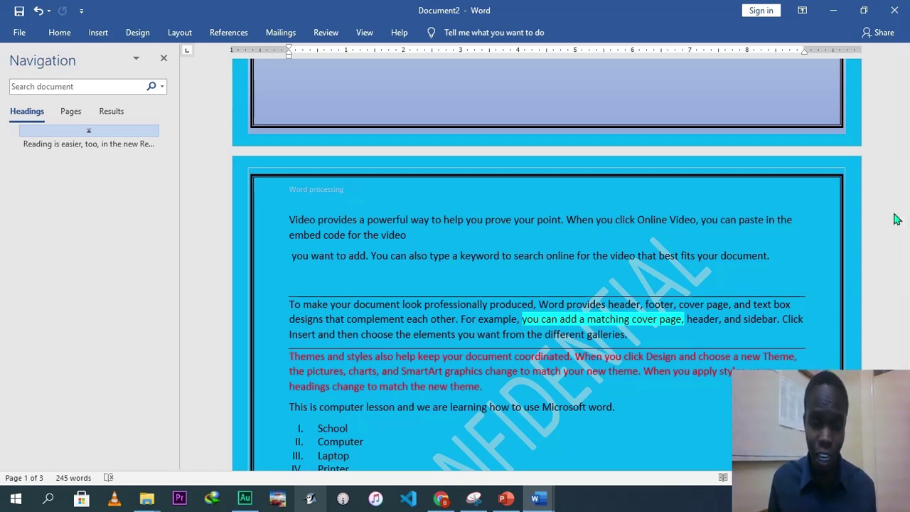
pyautogui.moveTo(905, 205); pyautogui.dragTo(906, 312)
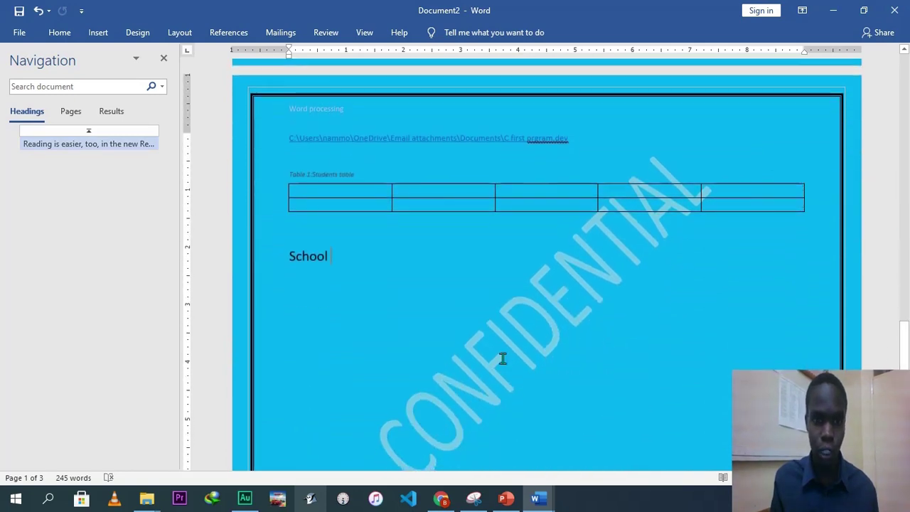
pyautogui.press('BackSpace')
pyautogui.press('BackSpace')
pyautogui.press('BackSpace')
pyautogui.press('BackSpace')
pyautogui.press('BackSpace')
pyautogui.press('BackSpace')
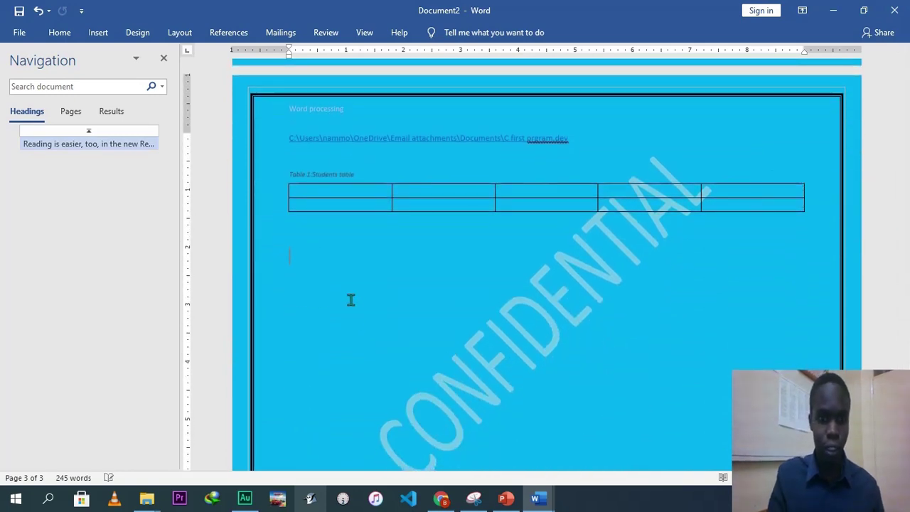
pyautogui.write('G')
pyautogui.press('BackSpace')
pyautogui.write('How to save a document')
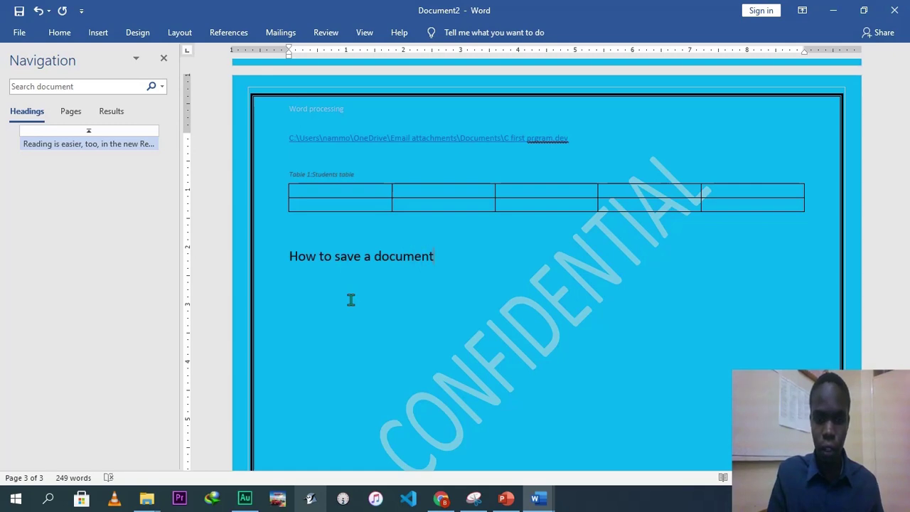
# - Add a numbered list below "How to save a document" with the items "SaveAs" and "Save"
pyautogui.press('Return')
pyautogui.write('1. ')
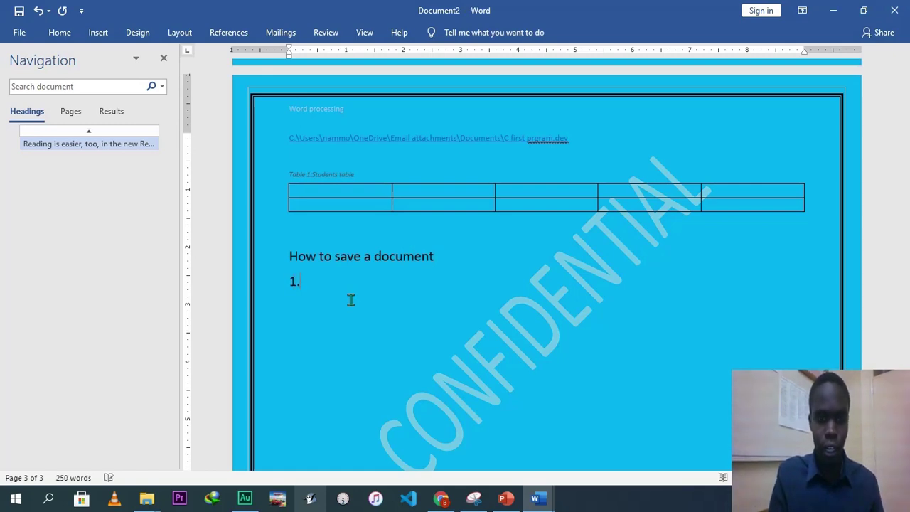
pyautogui.write('SaveAs')
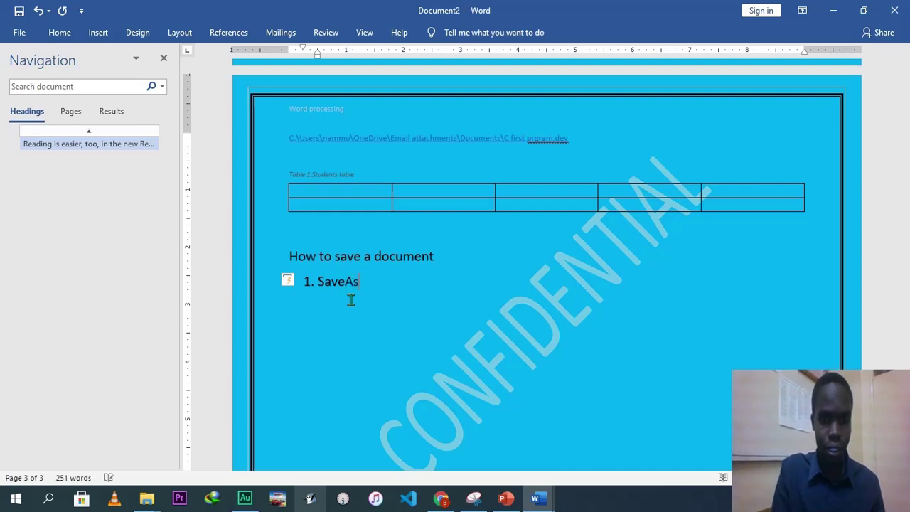
pyautogui.press('Return')
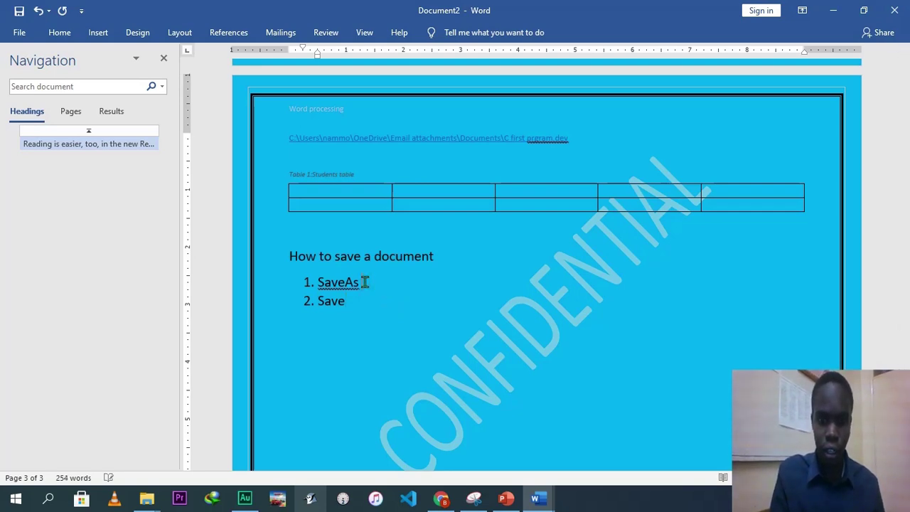
# - Extend the list items to "SaveAs – used when saving at the first time" and "Save – saving an existing document"
pyautogui.write('sed when')
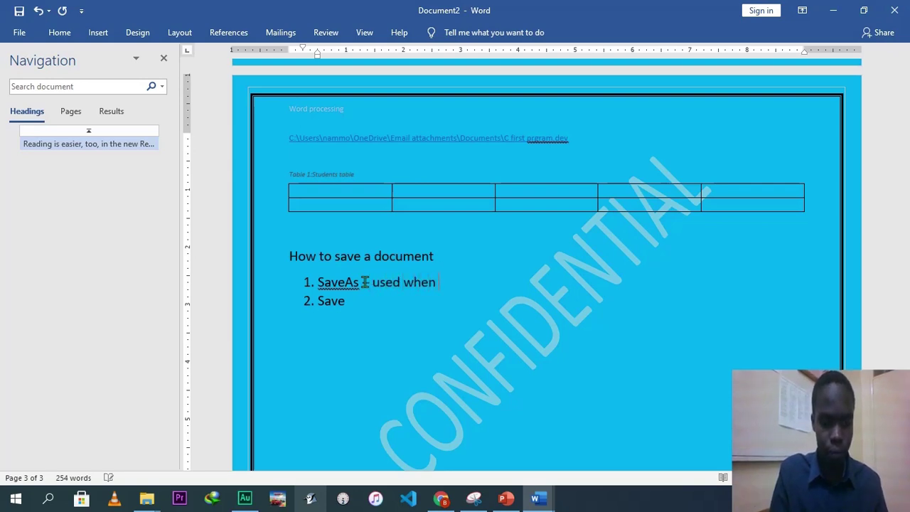
pyautogui.write(' saving at the first time S')
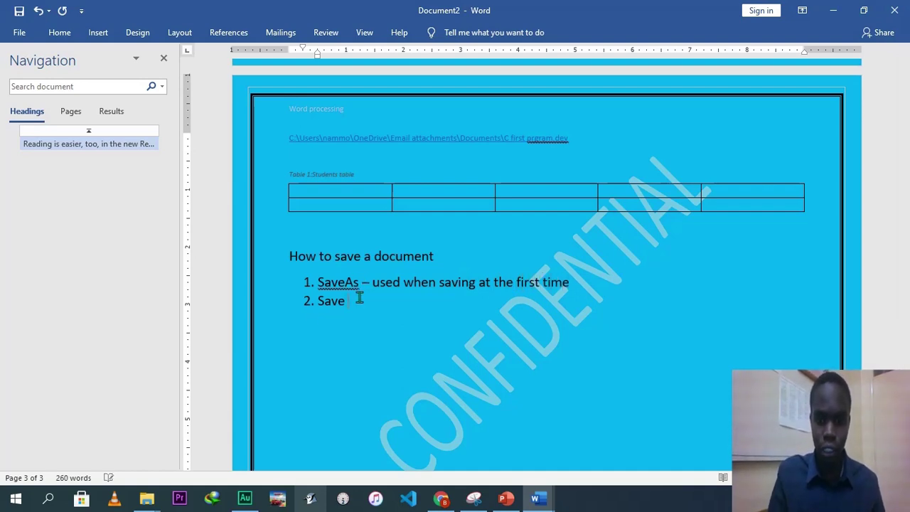
pyautogui.write('av')
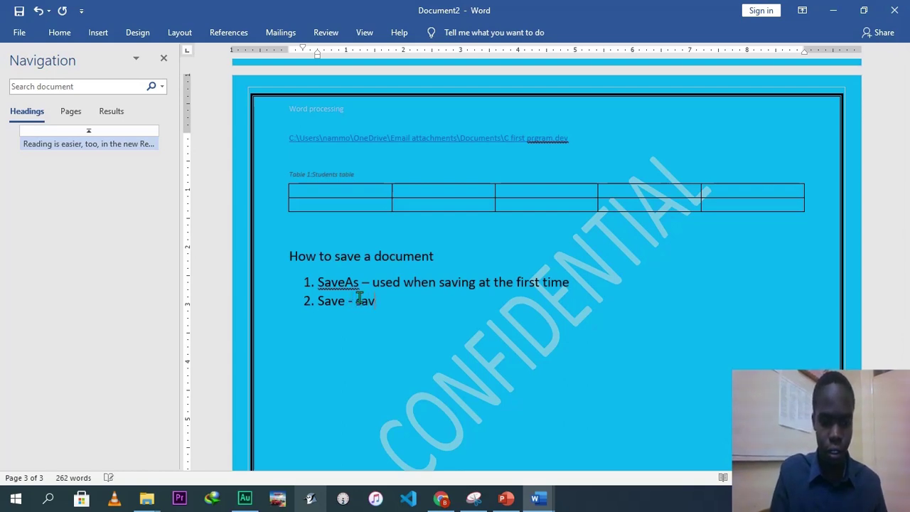
pyautogui.write('e – saving an ex')
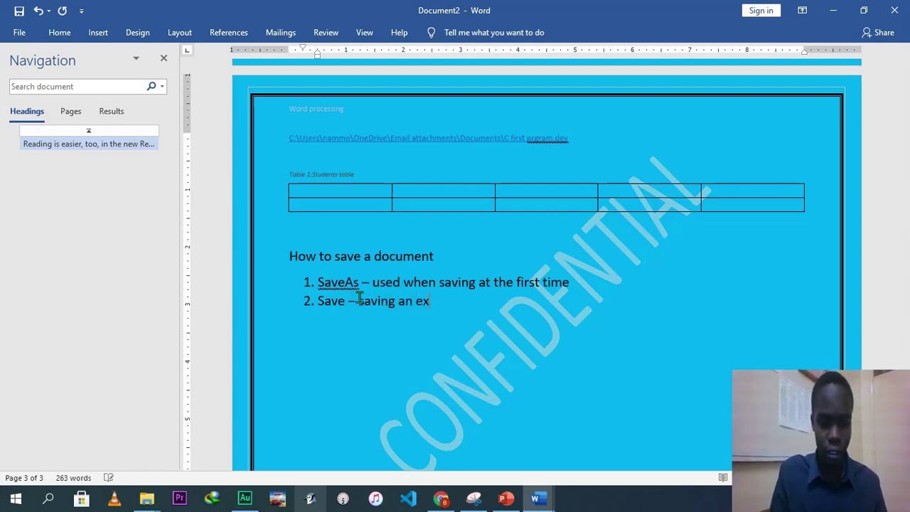
pyautogui.write('isting ')
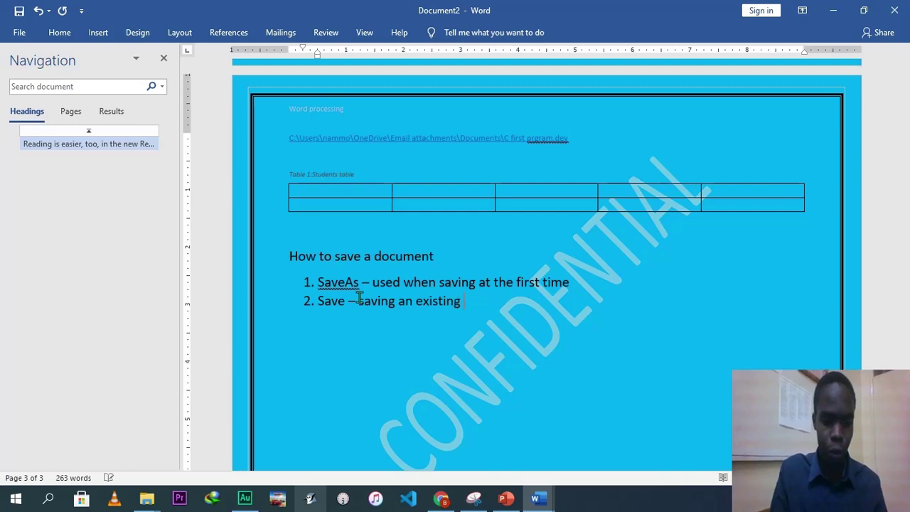
pyautogui.write('document')
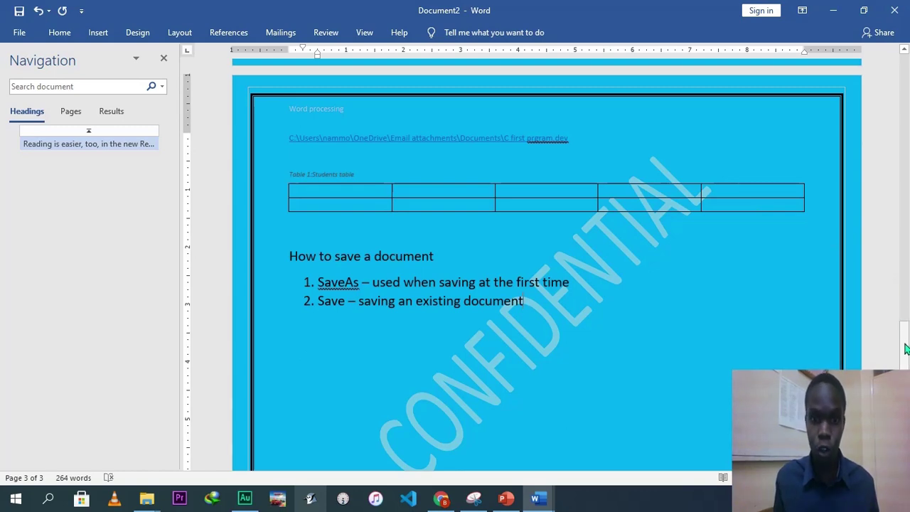
# - Start saving the document as a new file in the Desktop folder of this PC
pyautogui.moveTo(905, 348); pyautogui.dragTo(906, 206)
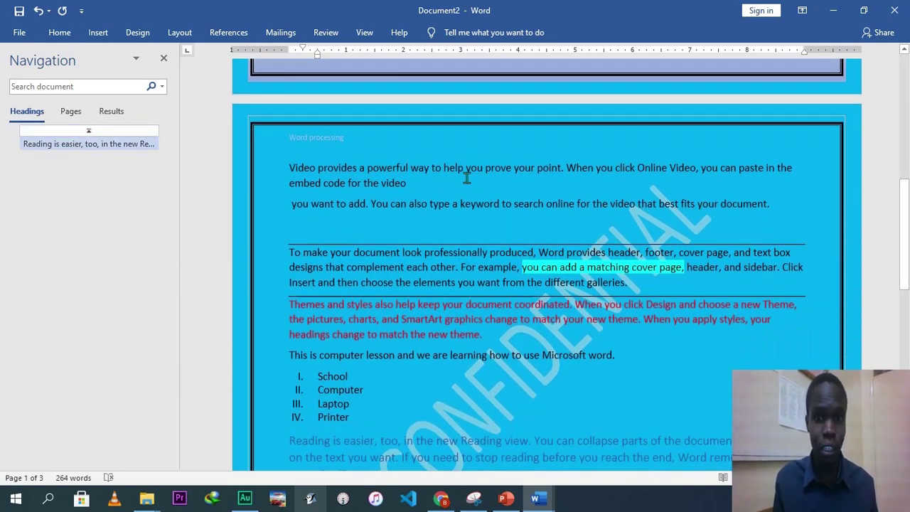
pyautogui.click(19, 33)
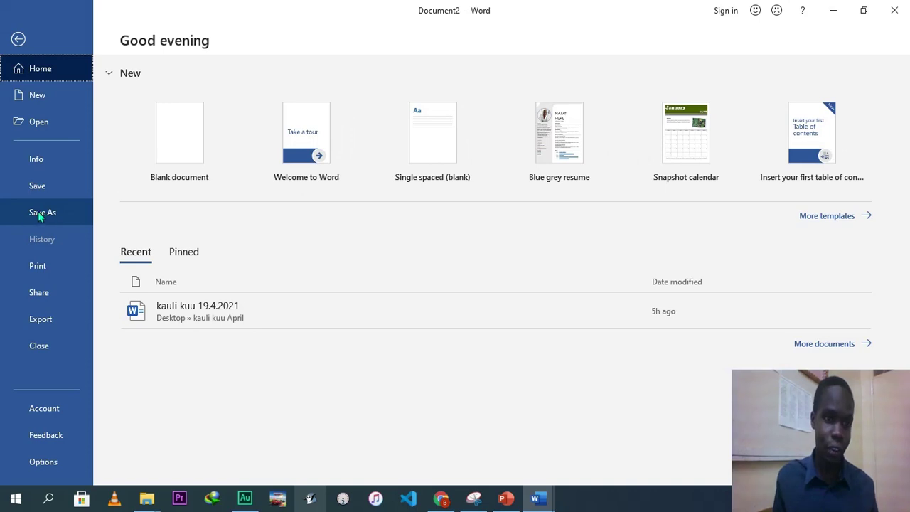
pyautogui.click(40, 213)
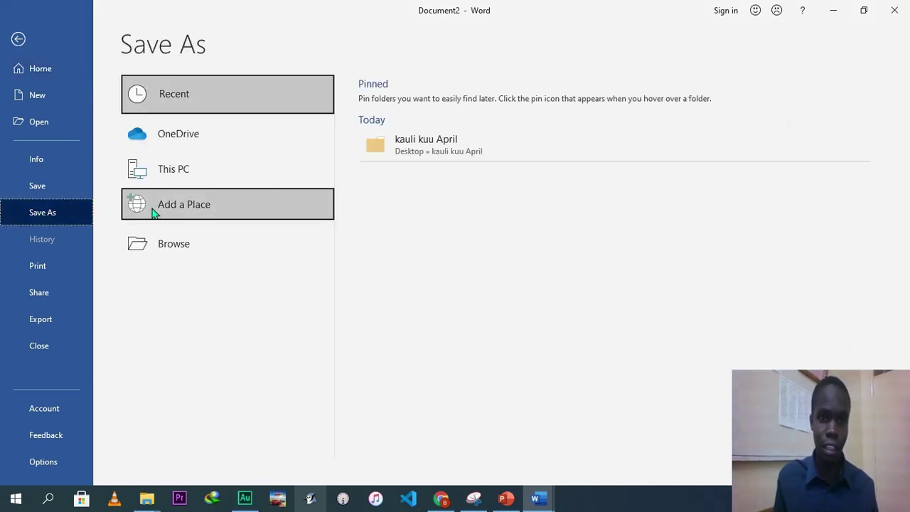
pyautogui.click(229, 174)
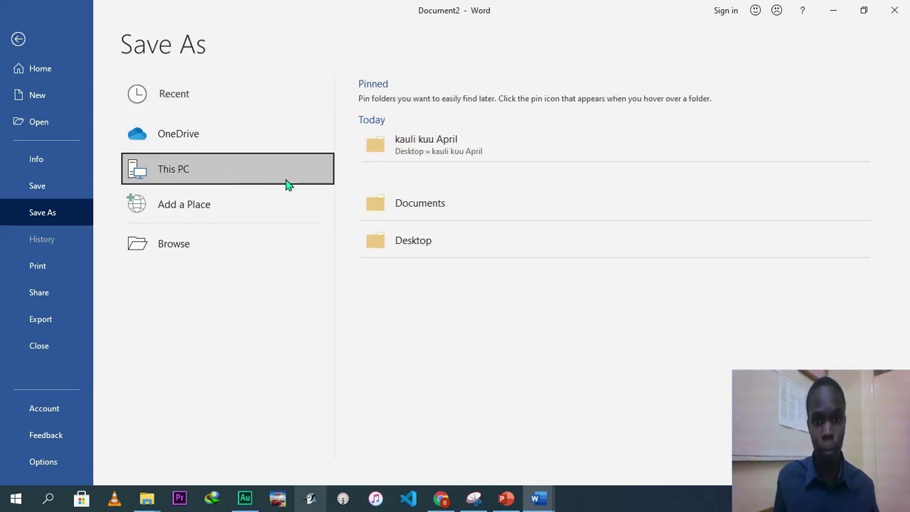
pyautogui.click(422, 241)
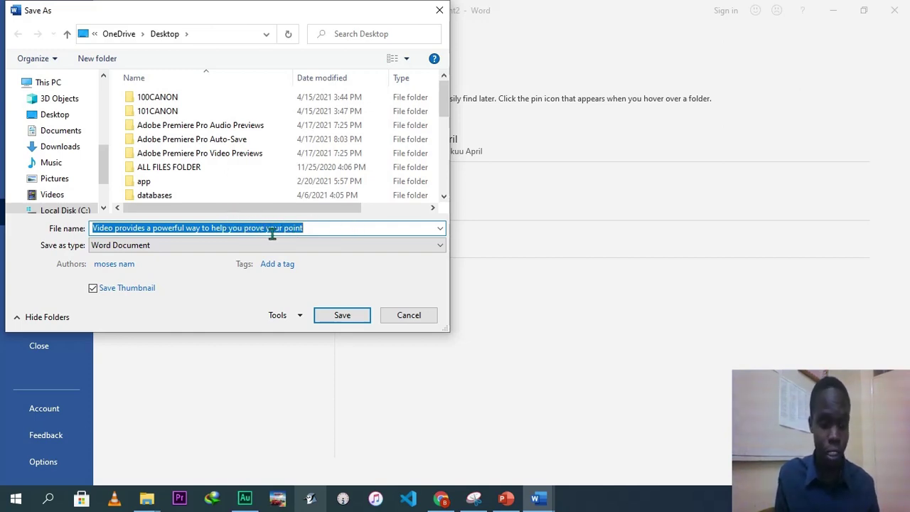
# - Name the file "MICROSOFT WORD TRIAL" and save it as a Word Document
pyautogui.write('M')
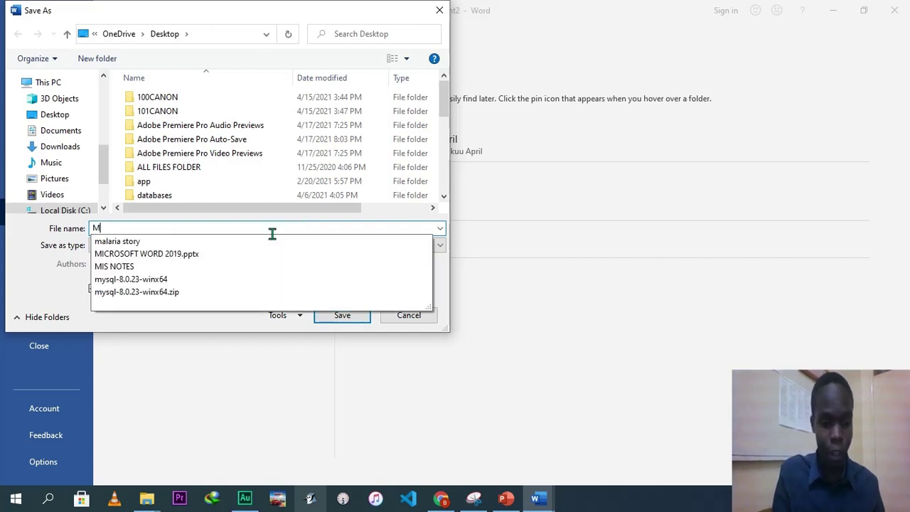
pyautogui.write('ICRO')
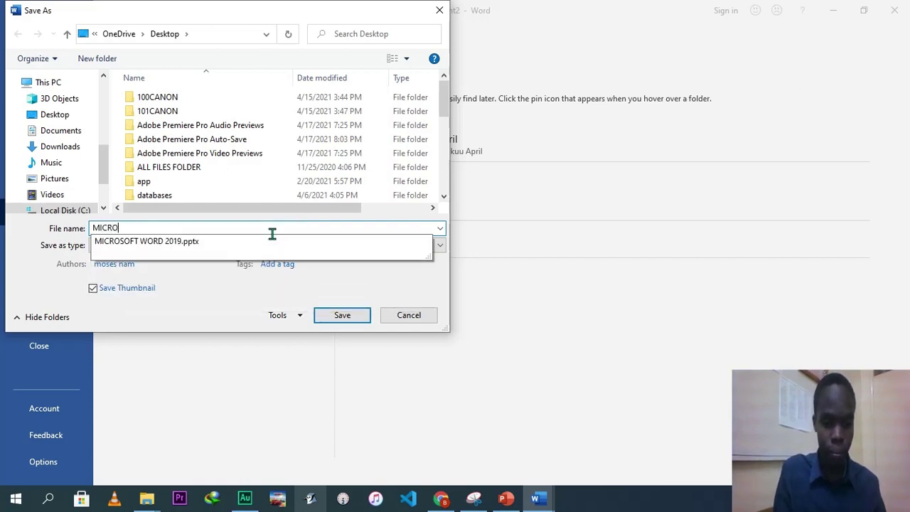
pyautogui.write('SOFT W')
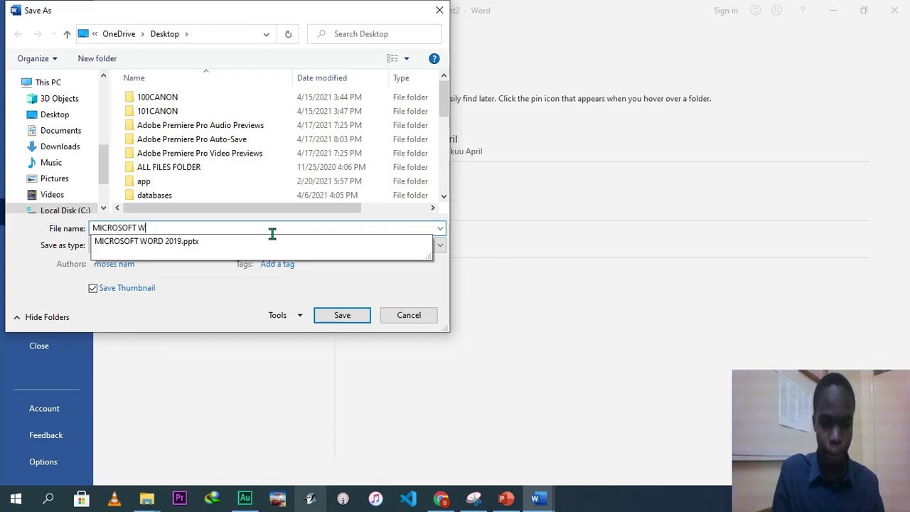
pyautogui.write('ORD ')
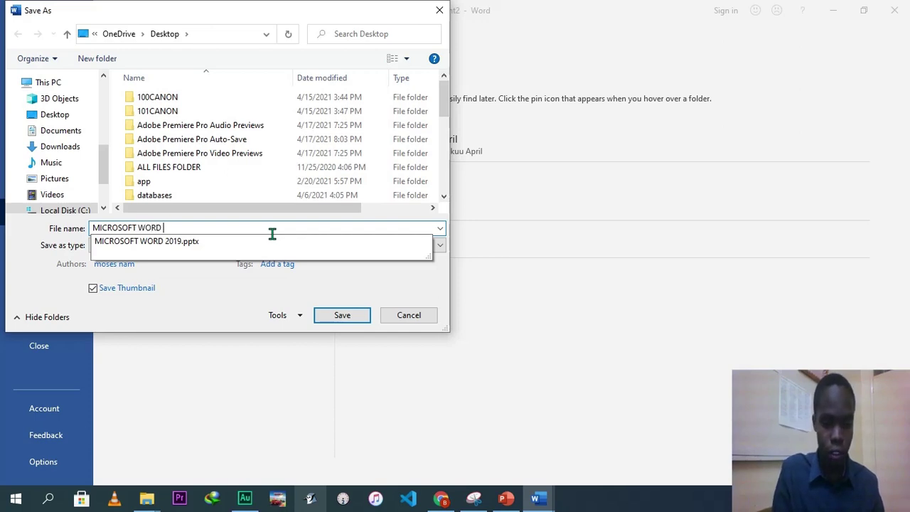
pyautogui.write('TE')
pyautogui.press('BackSpace')
pyautogui.write('RIAL')
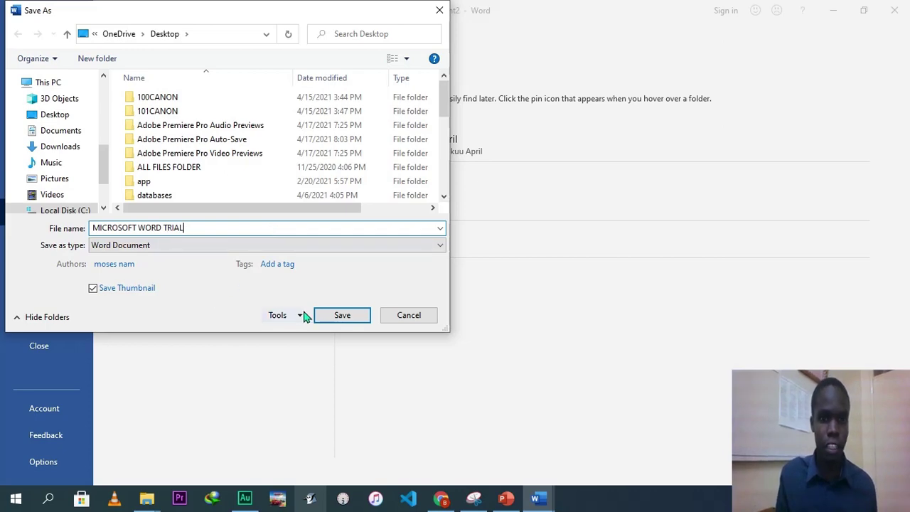
pyautogui.click(339, 315)
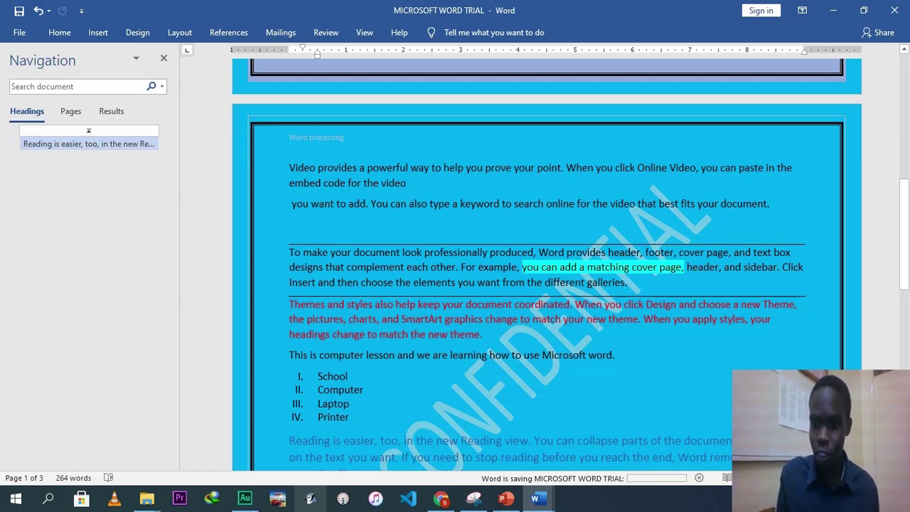
# - Refresh the Windows desktop to check for the saved file, and return to the saving notes in the MICROSOFT WORD TRIAL document
pyautogui.press('super+d')
pyautogui.press('F5')
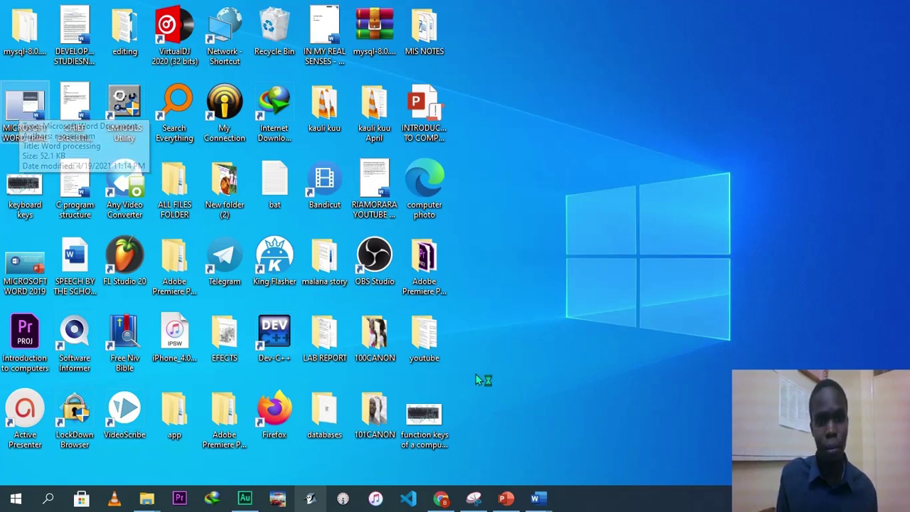
pyautogui.moveTo(538, 501)
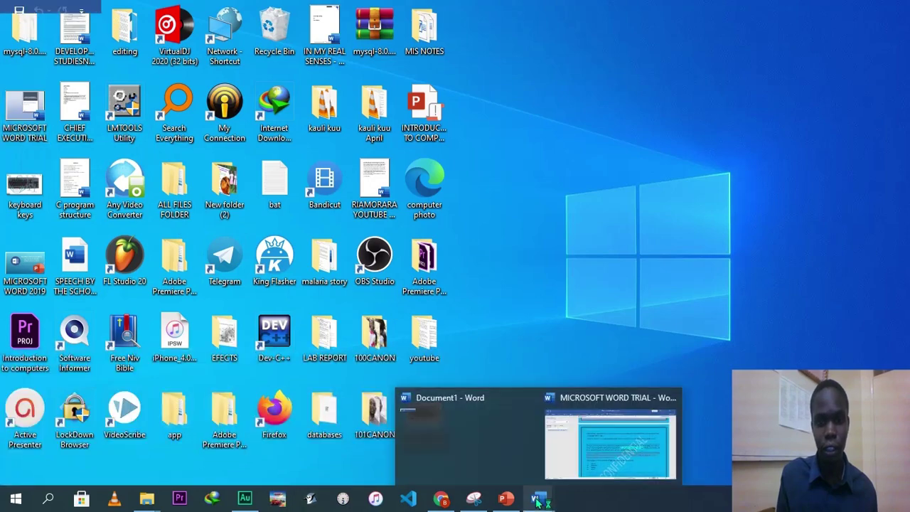
pyautogui.moveTo(581, 469)
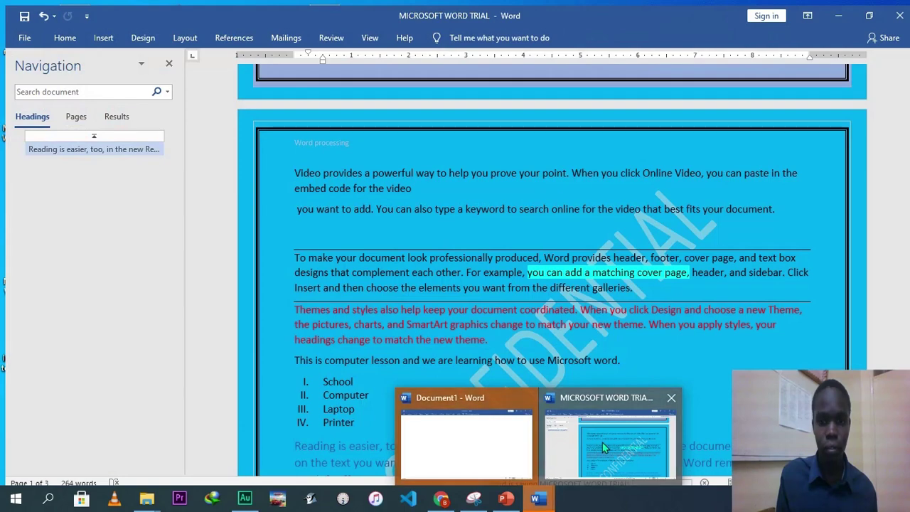
pyautogui.click(602, 442)
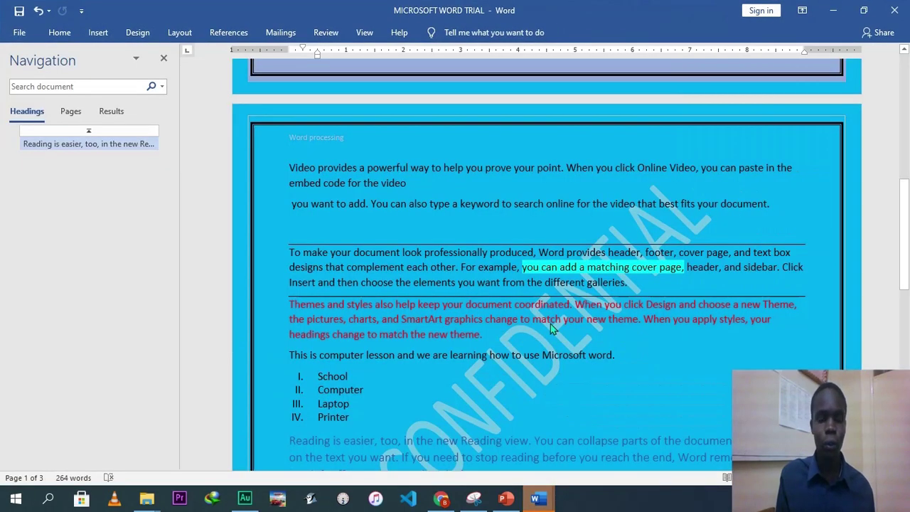
pyautogui.moveTo(906, 249); pyautogui.dragTo(903, 395)
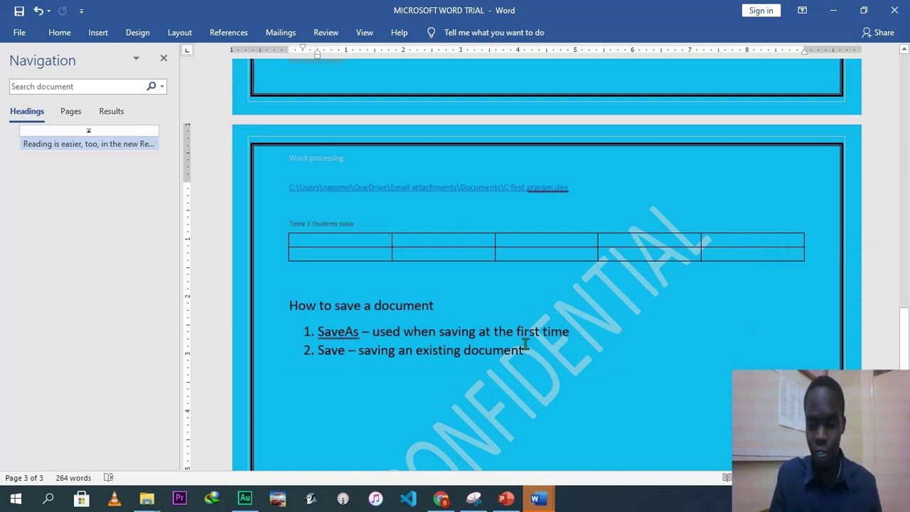
# - Add the line "My day so good, I enjoyed playing football." below the numbered list and save the existing document
pyautogui.press('Return')
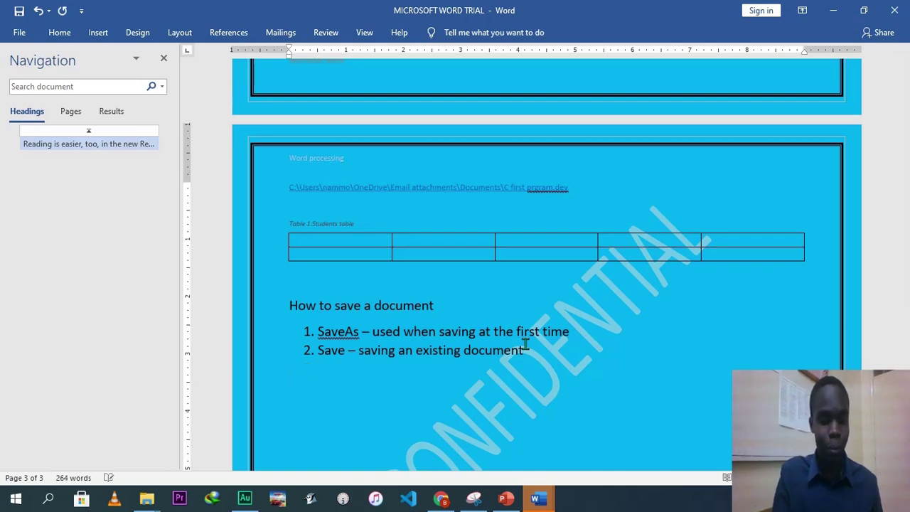
pyautogui.write('My day so')
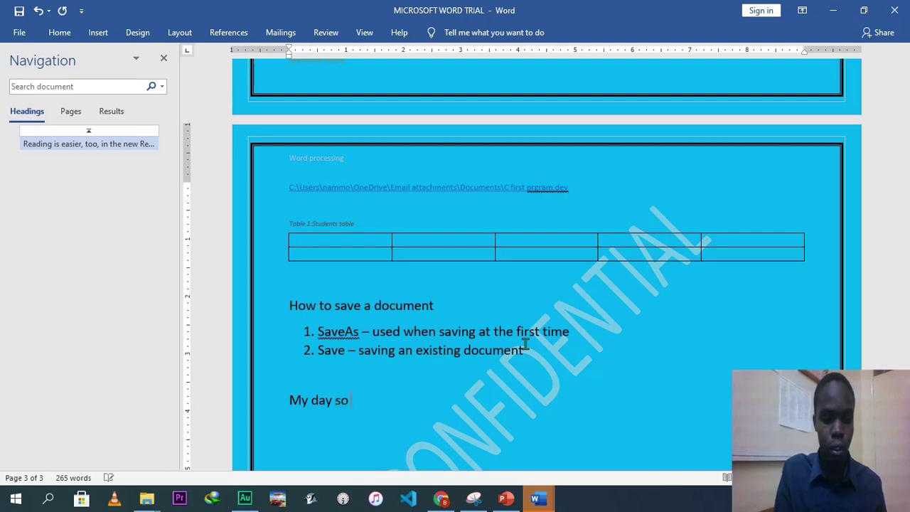
pyautogui.write(' good,')
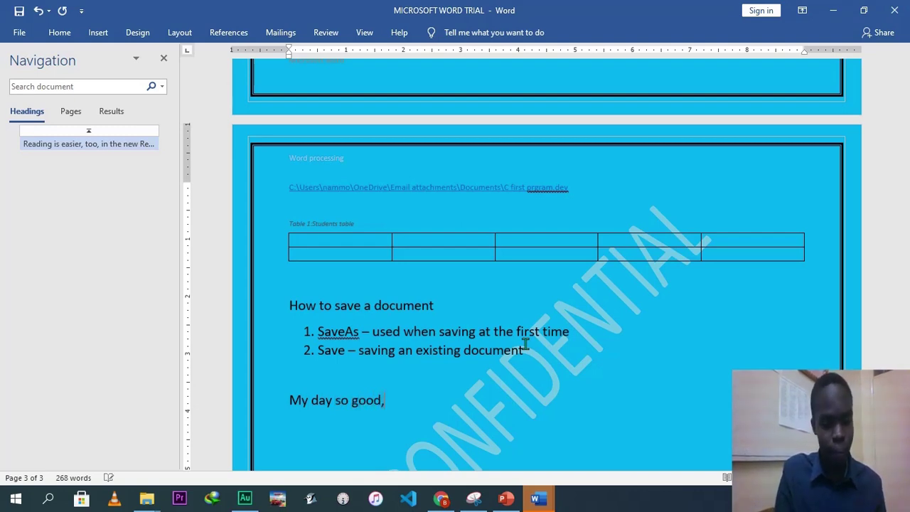
pyautogui.write(' I enjoyed play')
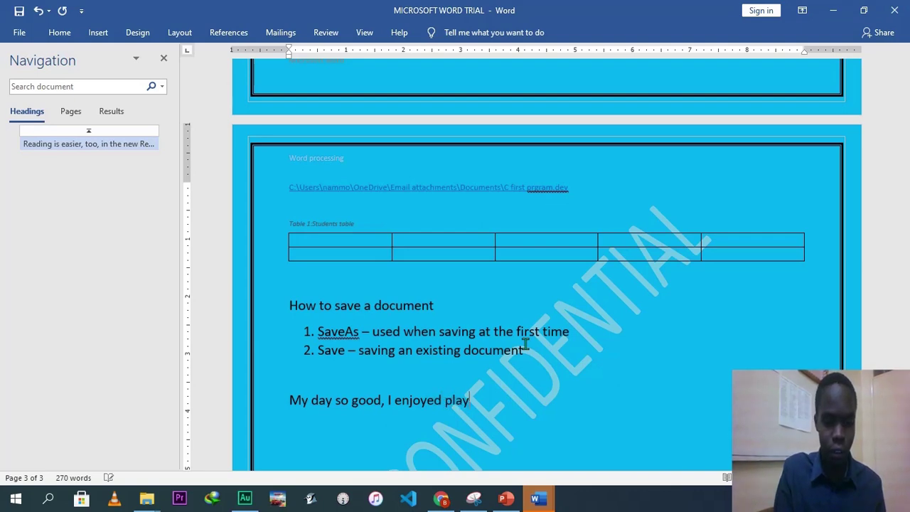
pyautogui.write('ing football.')
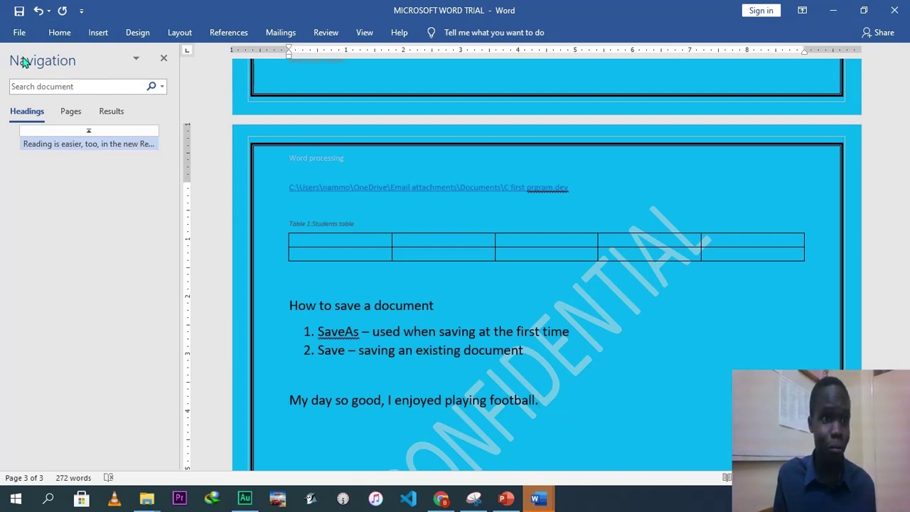
pyautogui.click(20, 36)
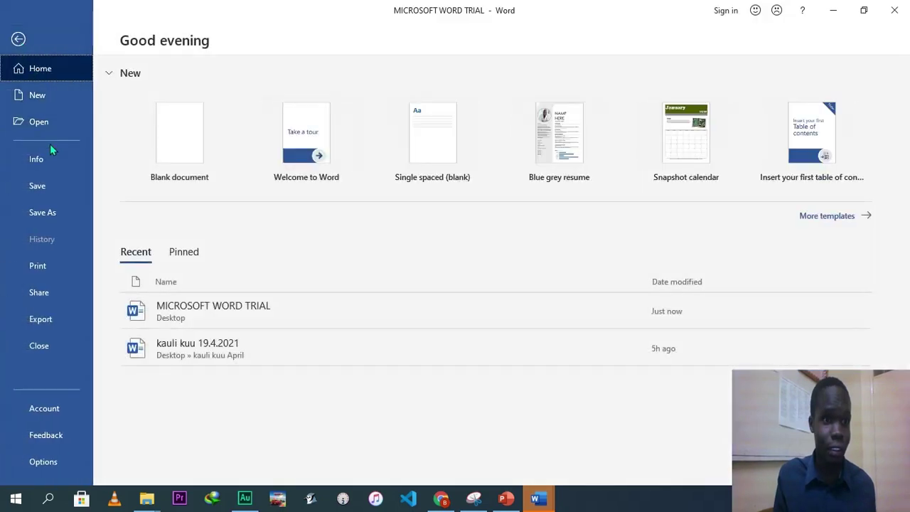
pyautogui.click(50, 190)
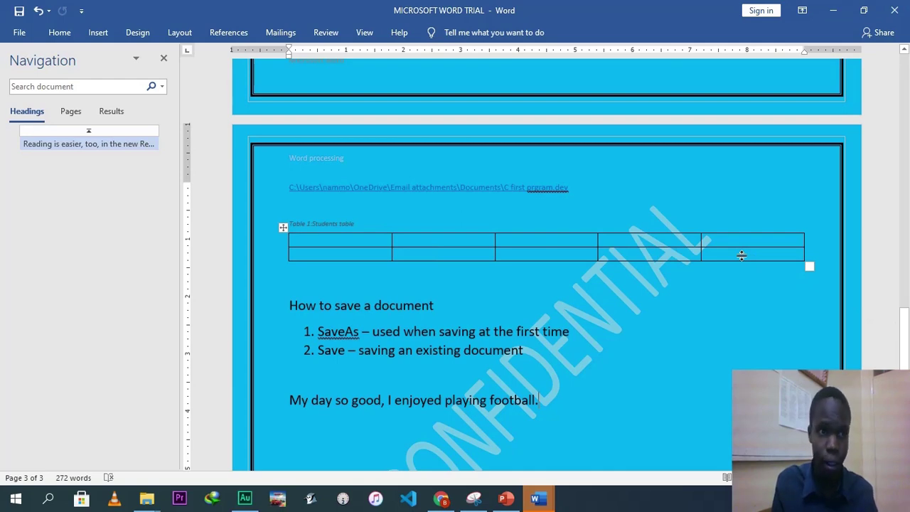
# - Open the print settings and review the document's pages in the preview, from the last page to the cover and back
pyautogui.click(20, 33)
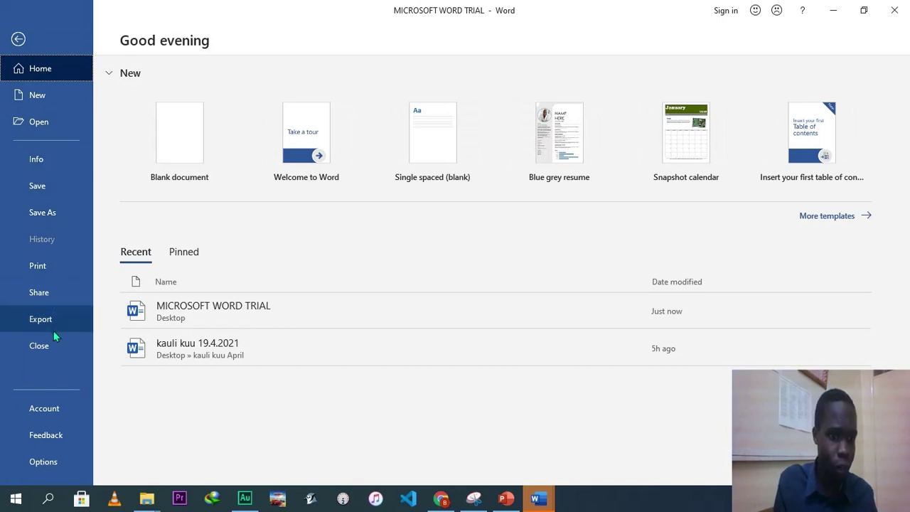
pyautogui.click(47, 267)
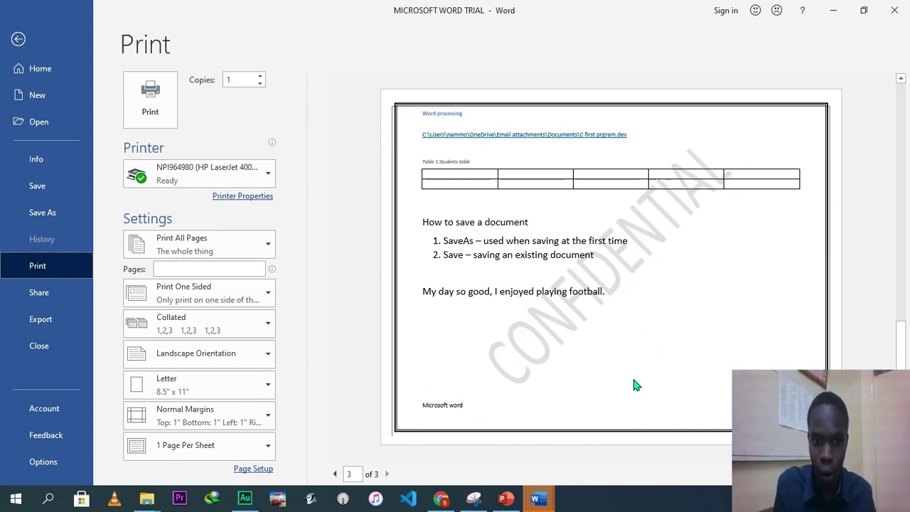
pyautogui.moveTo(900, 348); pyautogui.dragTo(900, 231)
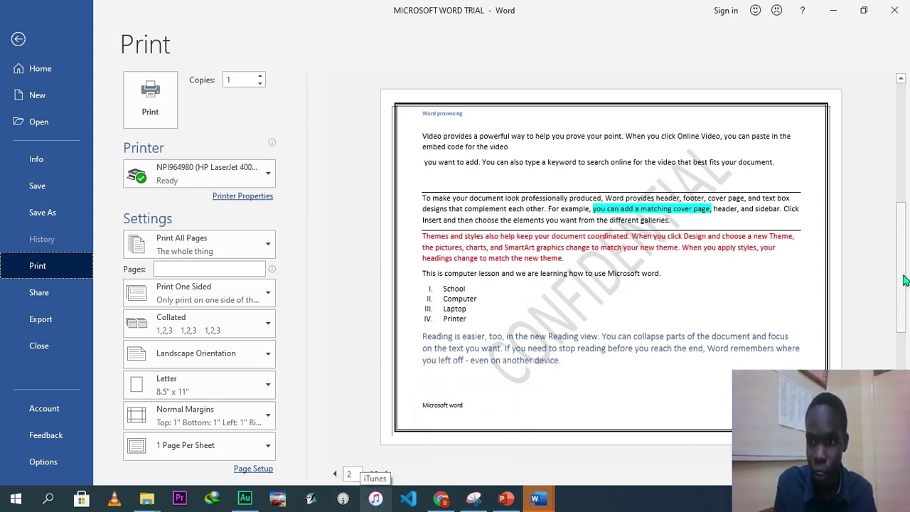
pyautogui.moveTo(904, 270); pyautogui.dragTo(903, 204)
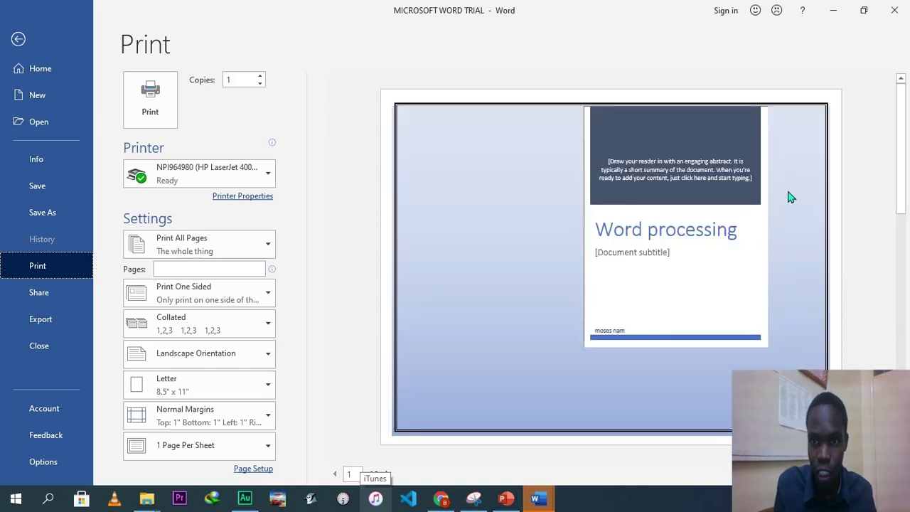
pyautogui.moveTo(904, 158); pyautogui.dragTo(901, 282)
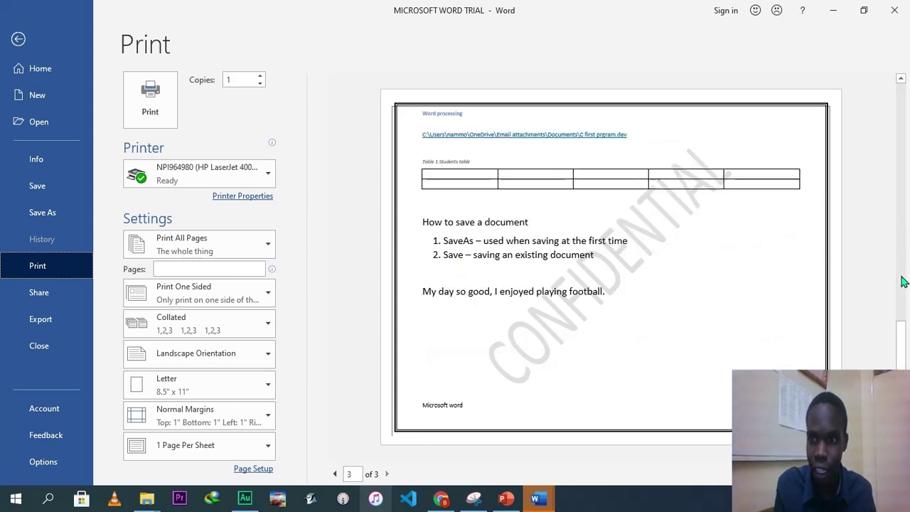
# - Set the number of copies to 10 and choose the HP LaserJet 400 color M451dn printer
pyautogui.moveTo(901, 355); pyautogui.dragTo(901, 315)
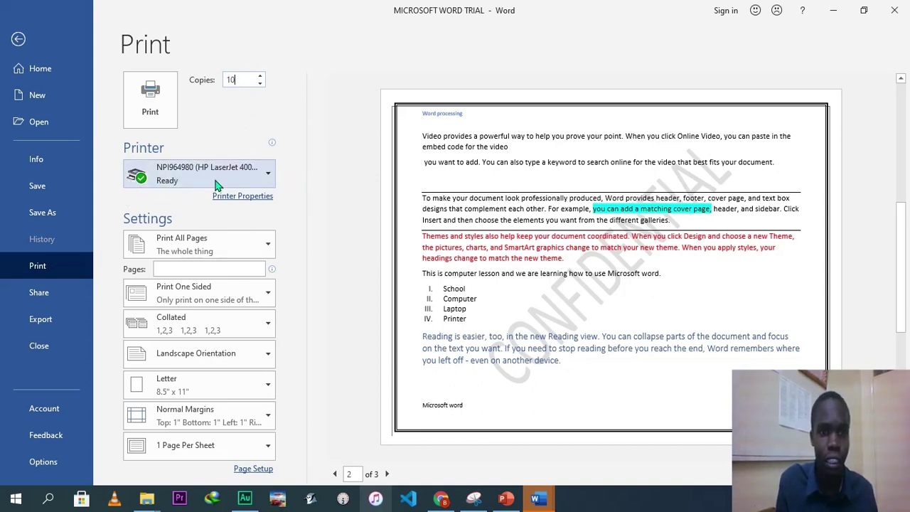
pyautogui.click(270, 179)
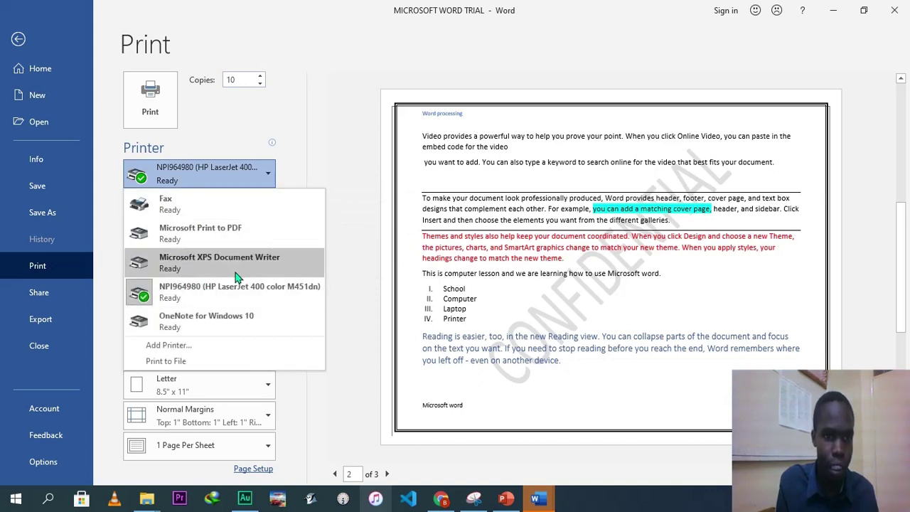
pyautogui.click(239, 293)
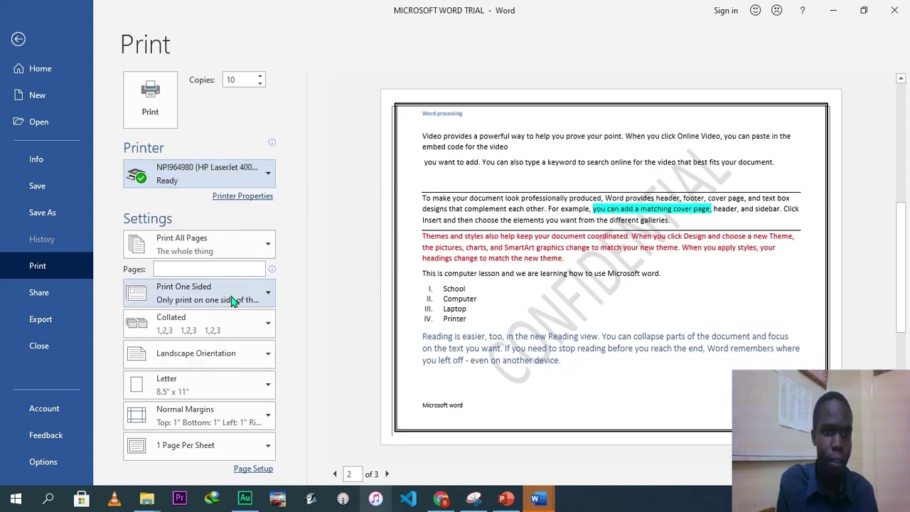
# - Set the printer's colour option to Black & White in its document properties
pyautogui.click(252, 202)
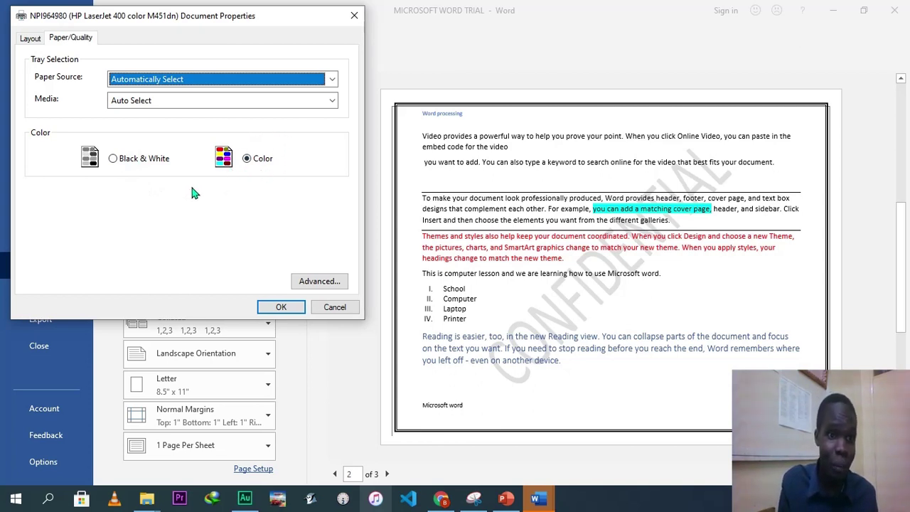
pyautogui.click(115, 160)
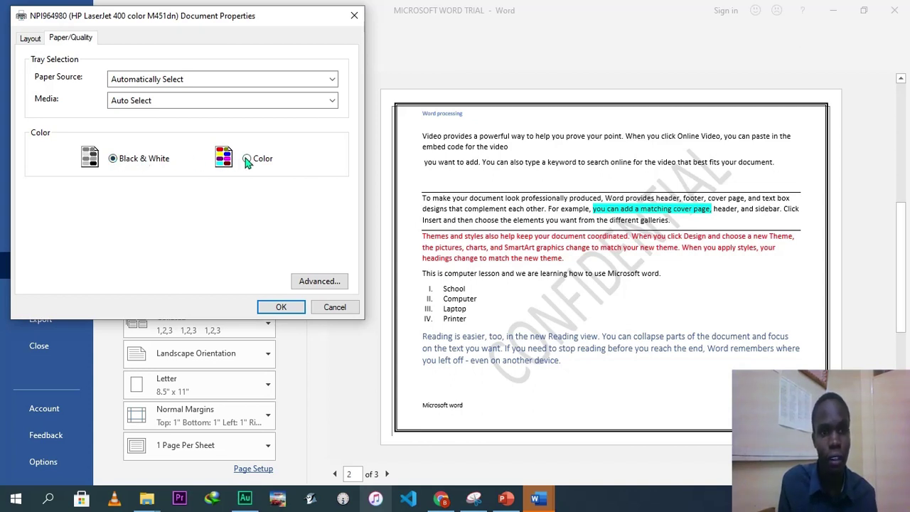
pyautogui.click(281, 306)
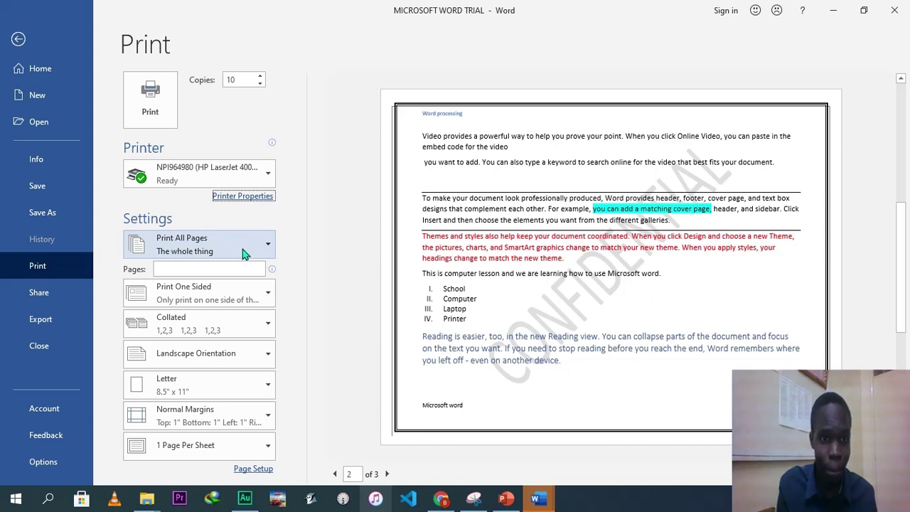
# - Examine the available print options for page range, paper size, margins and orientation, keeping the current settings
pyautogui.click(268, 249)
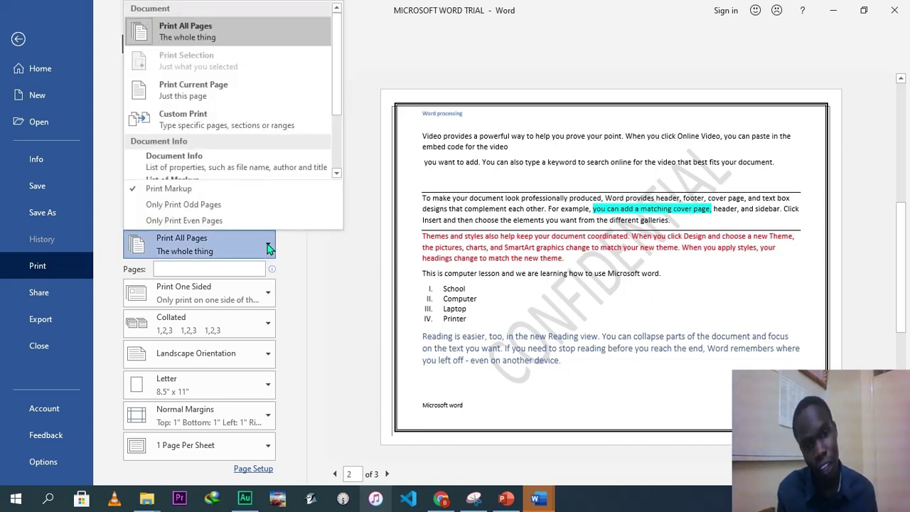
pyautogui.click(267, 243)
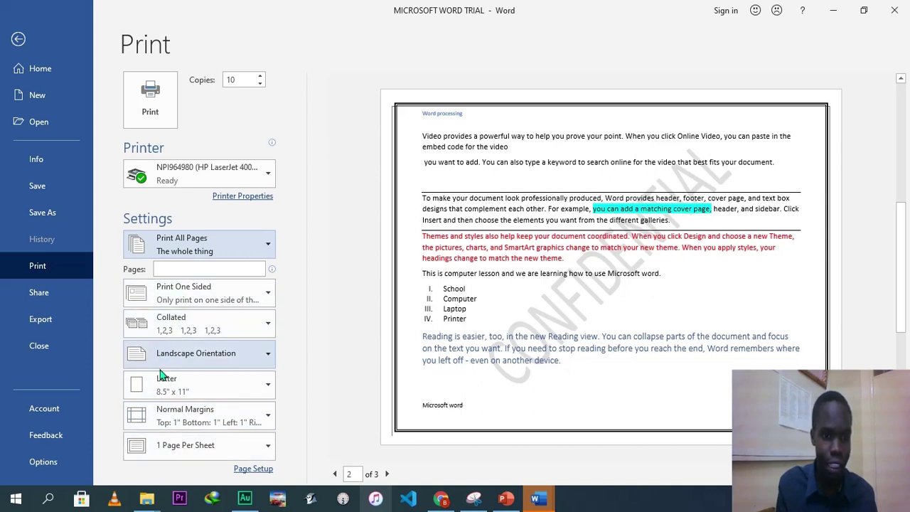
pyautogui.click(270, 385)
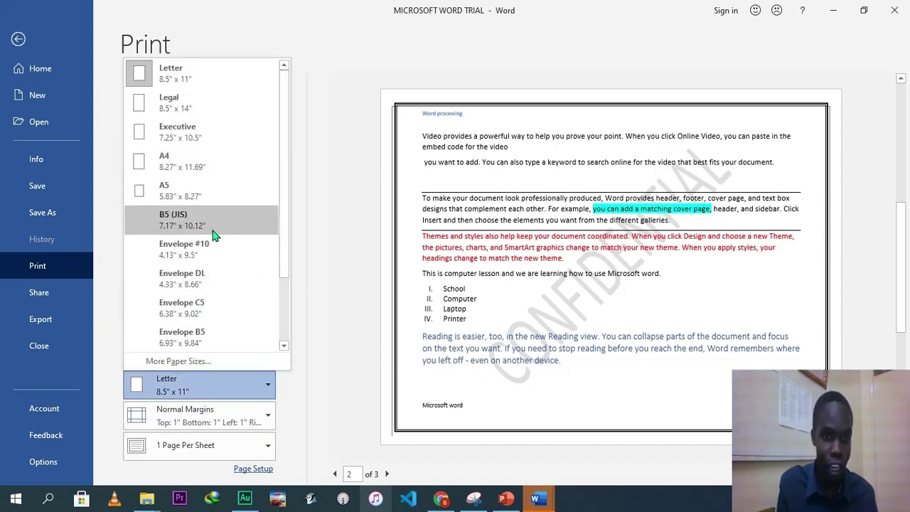
pyautogui.click(326, 292)
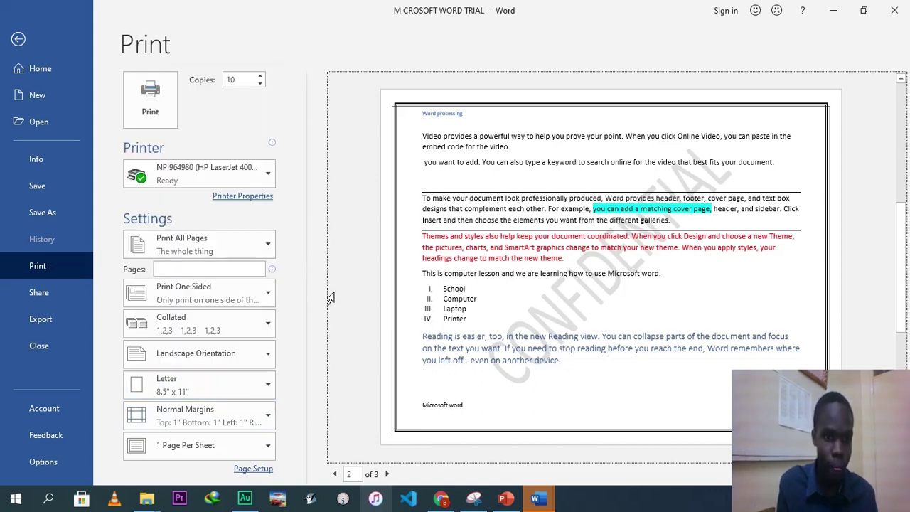
pyautogui.click(268, 417)
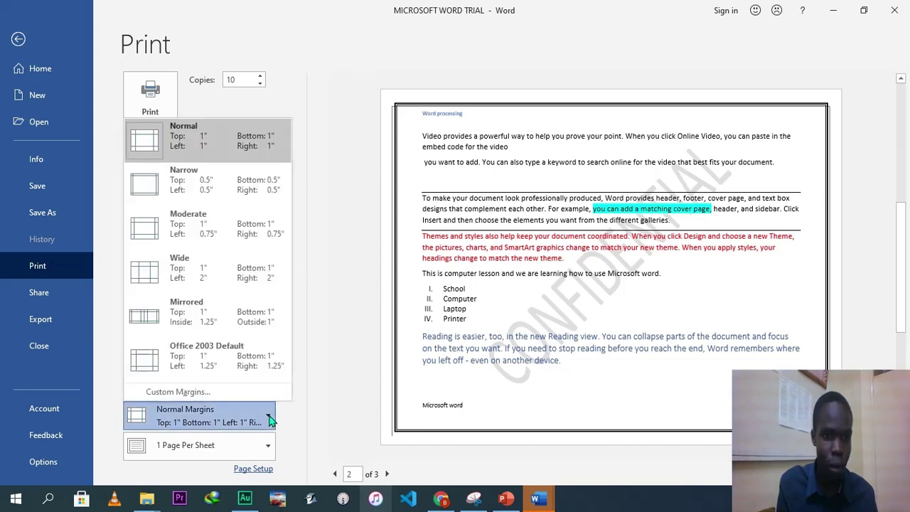
pyautogui.click(338, 307)
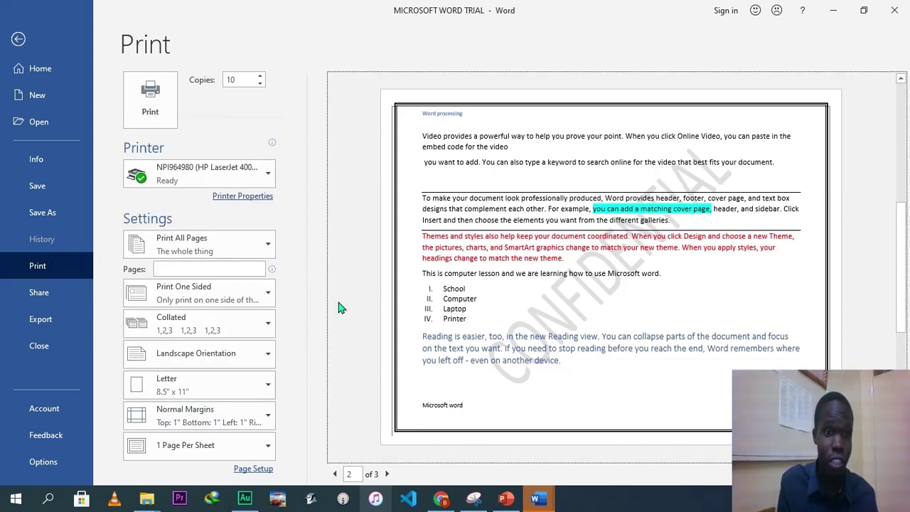
pyautogui.click(266, 361)
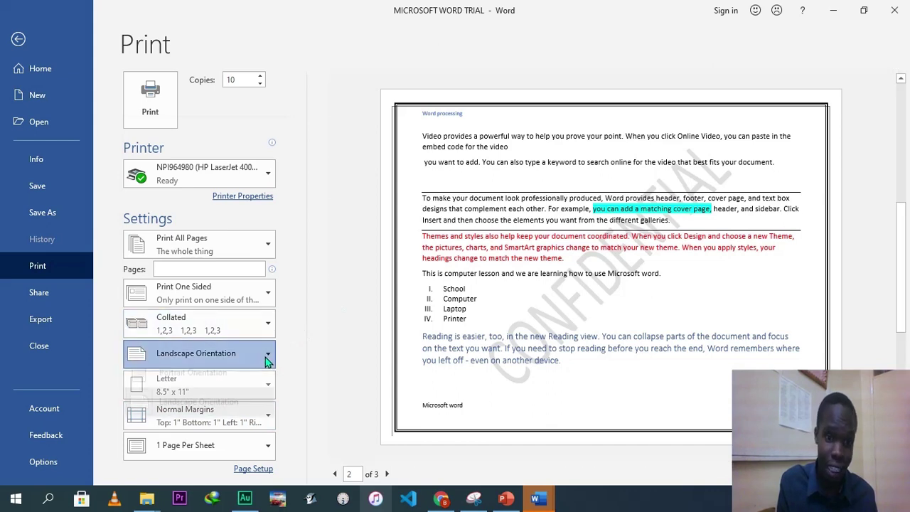
pyautogui.click(315, 335)
# - Preview the cover page and the second page as they will print, and return to the document
pyautogui.moveTo(901, 263); pyautogui.dragTo(901, 199)
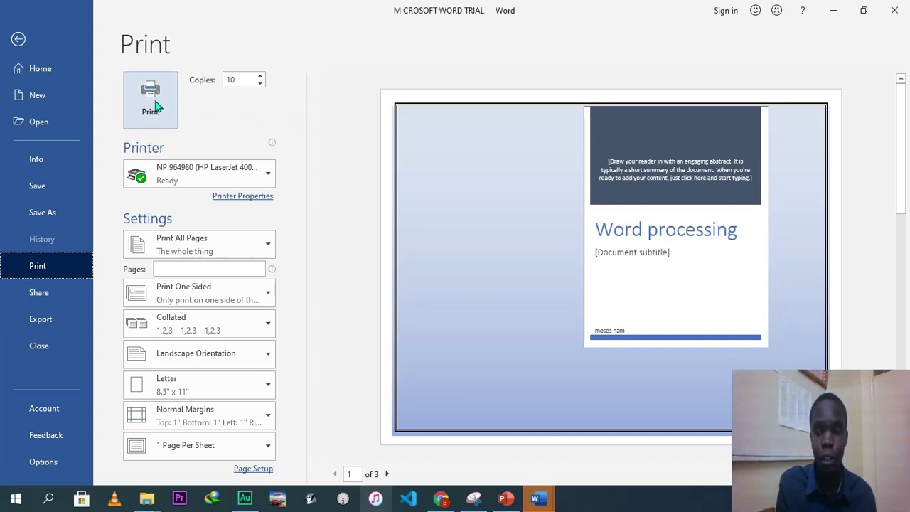
pyautogui.moveTo(900, 135); pyautogui.dragTo(903, 252)
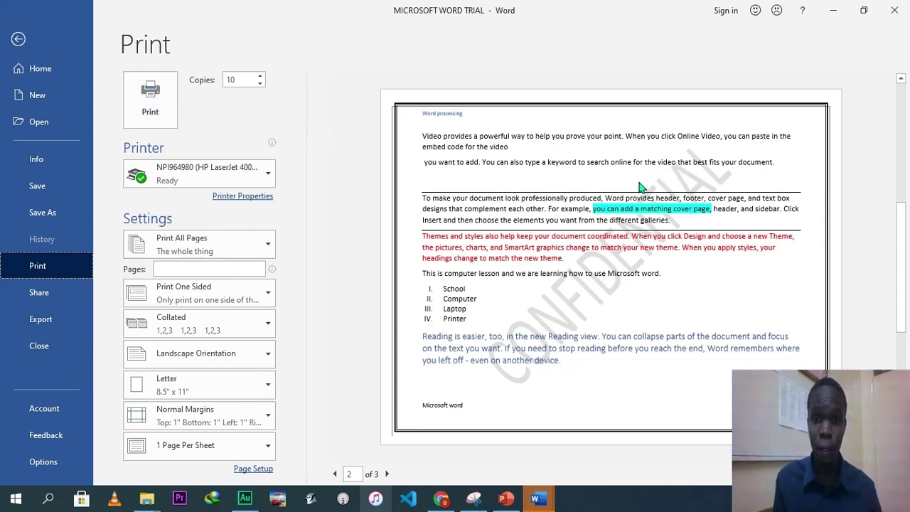
pyautogui.click(17, 41)
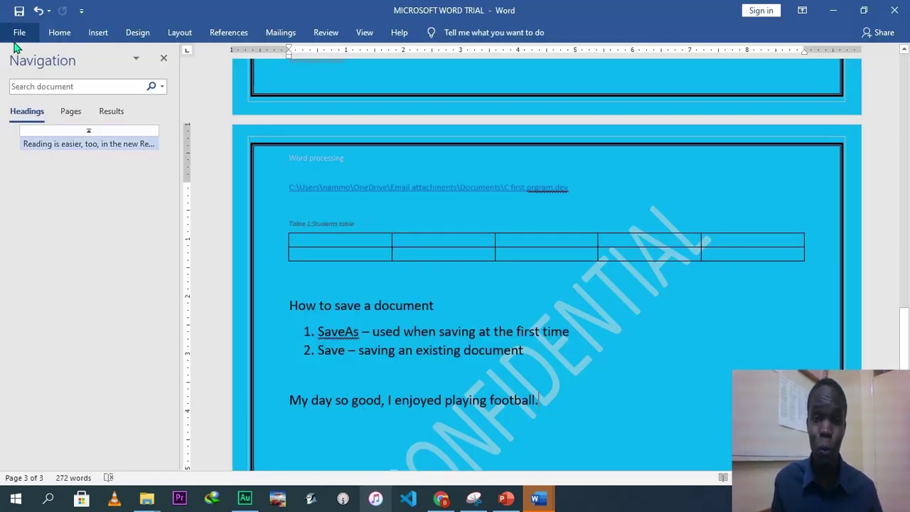